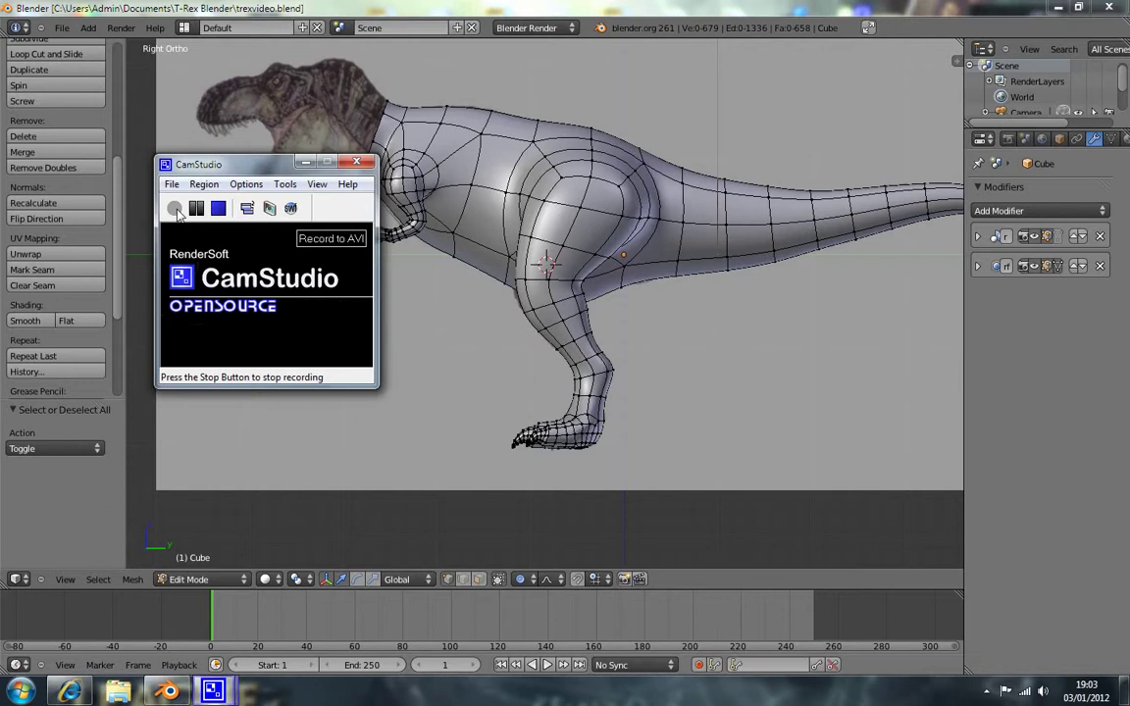
Zoom in on the T-Rex head and place the 3D cursor on the jaw
{"action": "left_click", "coordinate": [307, 164]}
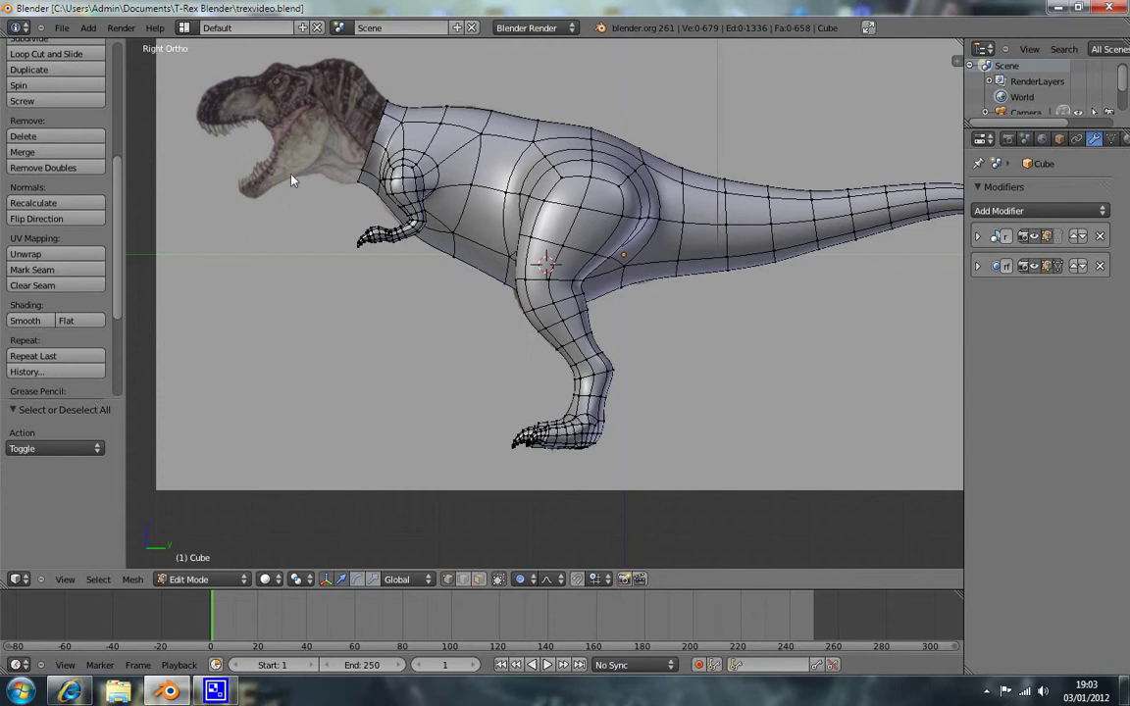
{"action": "middle_click_drag", "start_coordinate": [302, 156], "coordinate": [382, 291], "text": "shift"}
{"action": "scroll", "coordinate": [382, 291], "scroll_direction": "up", "scroll_amount": 2}
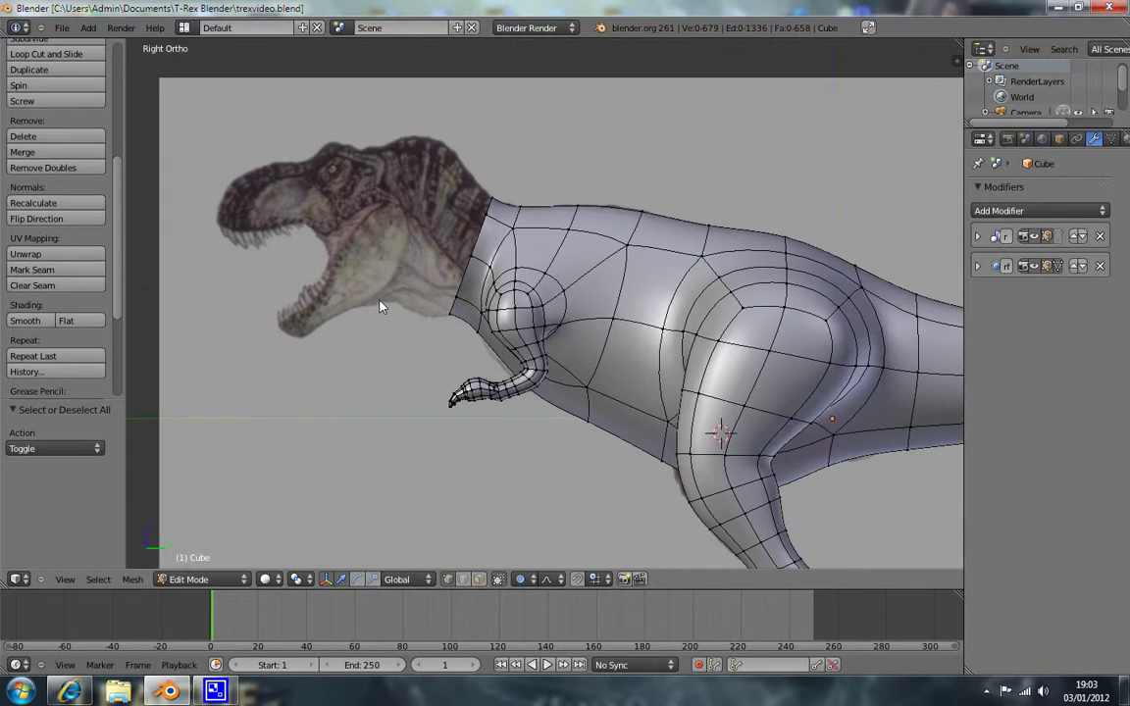
{"action": "left_click", "coordinate": [306, 325]}
{"action": "key", "text": "shift+a"}
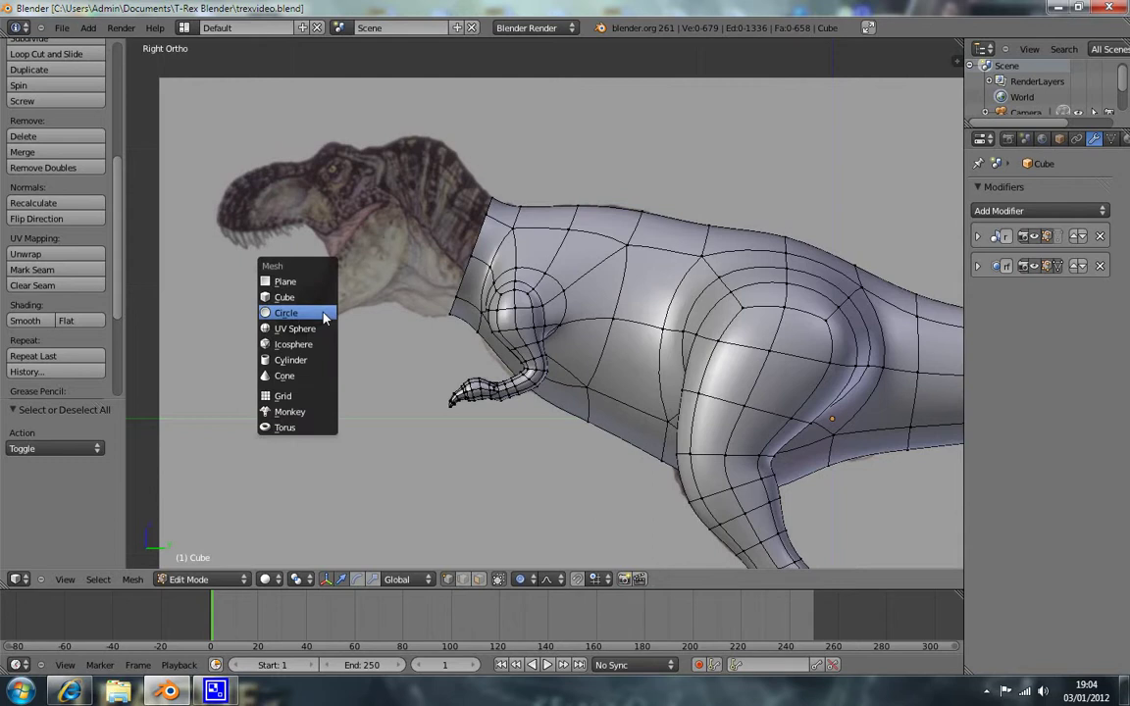
Add a cube at the jaw and show its modifier in edit mode, checking front and side views
{"action": "left_click", "coordinate": [315, 304]}
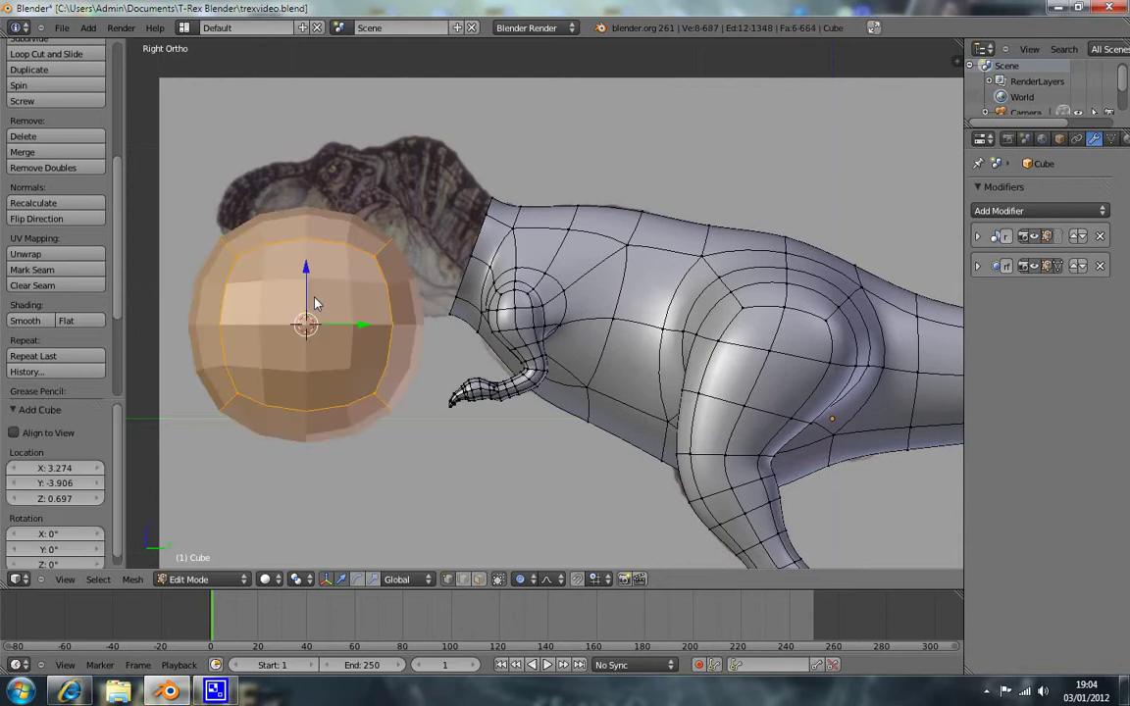
{"action": "key", "text": "KP_1"}
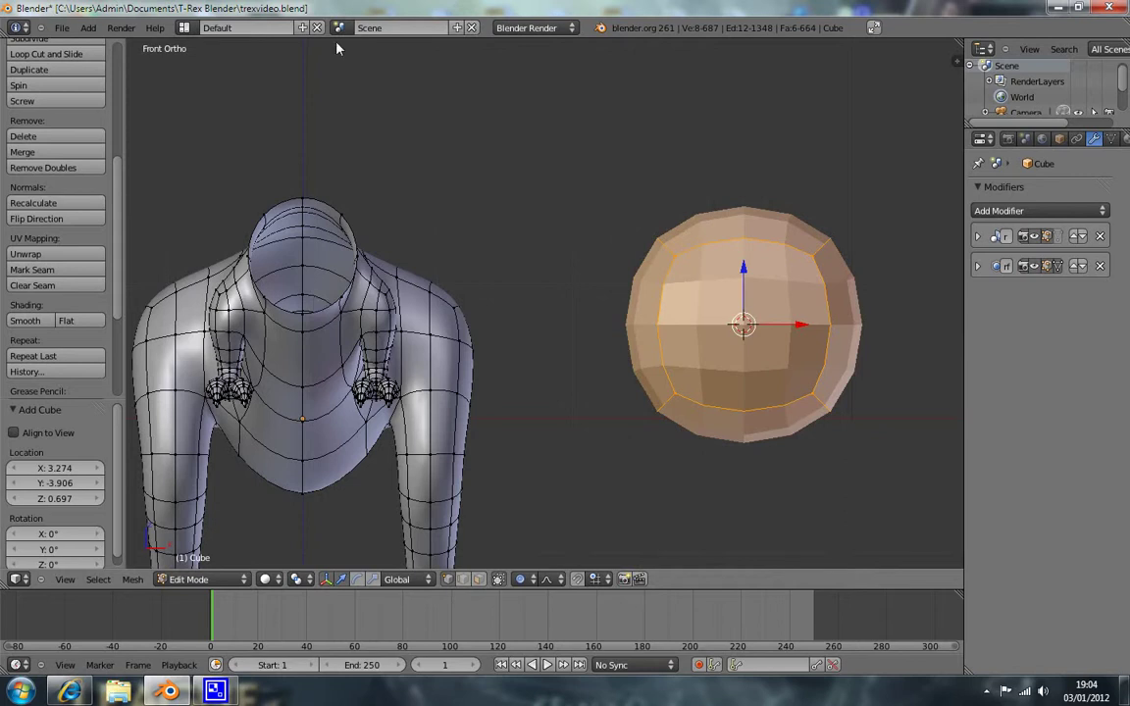
{"action": "left_click", "coordinate": [1056, 265]}
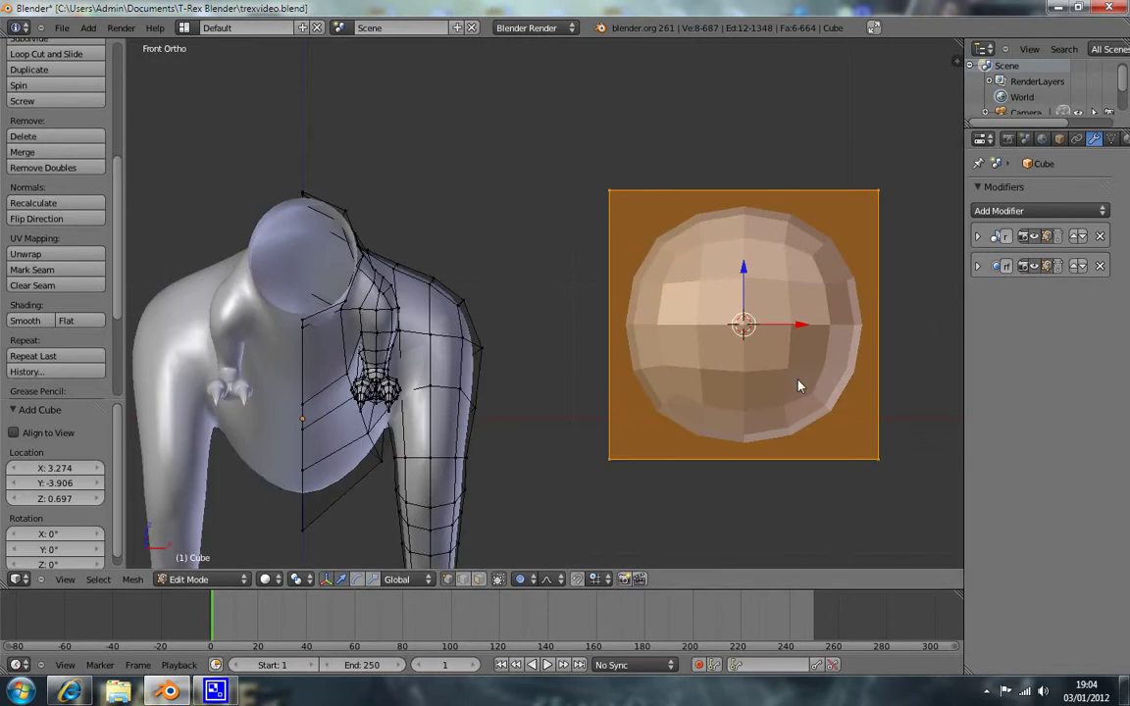
{"action": "key", "text": "a"}
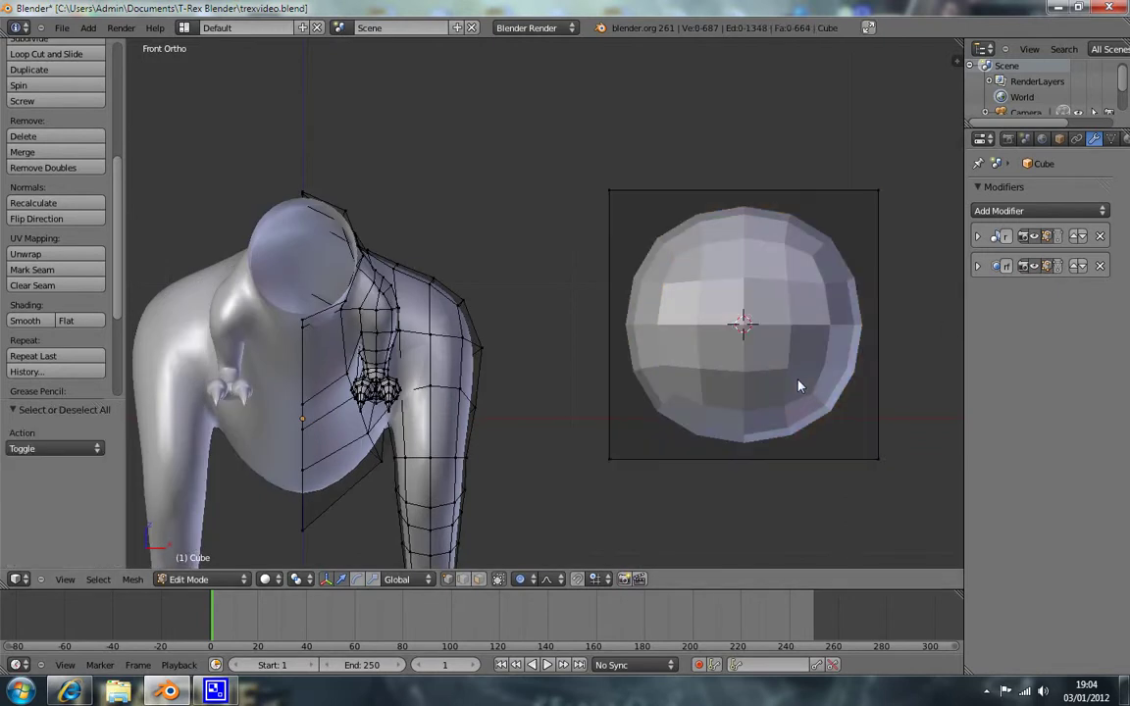
{"action": "key", "text": "KP_3"}
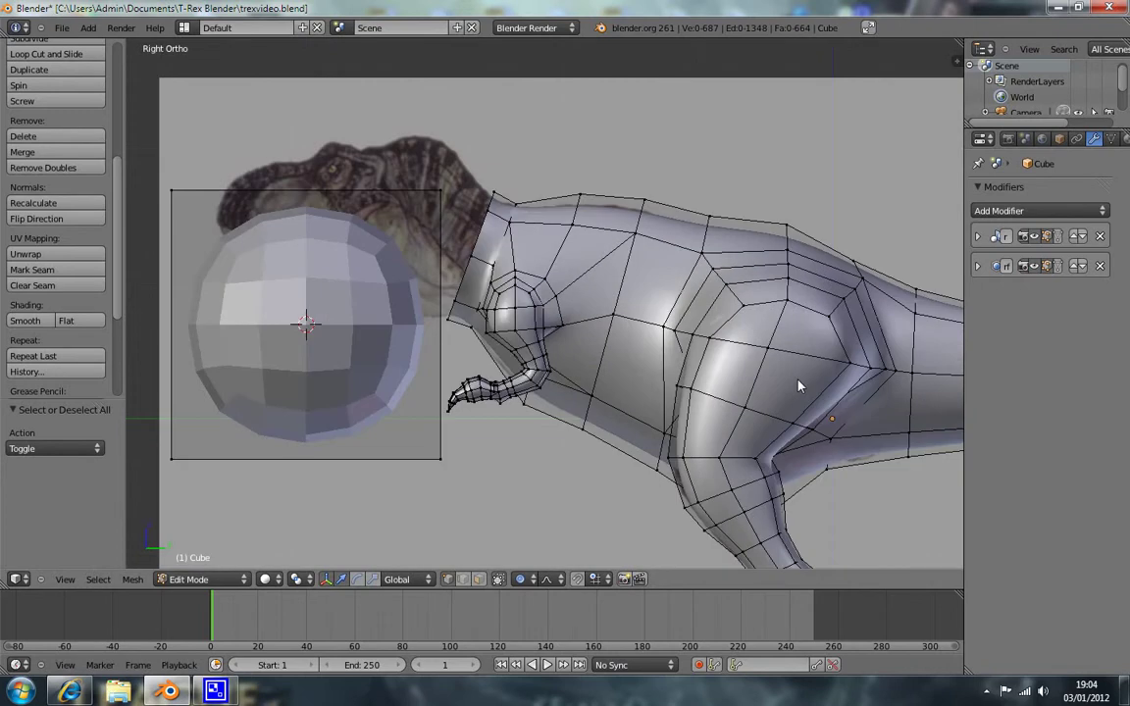
{"action": "key", "text": "KP_1"}
Zoom out in front view, box-select the added sphere, then deselect it
{"action": "scroll", "coordinate": [798, 385], "scroll_direction": "down", "scroll_amount": 2}
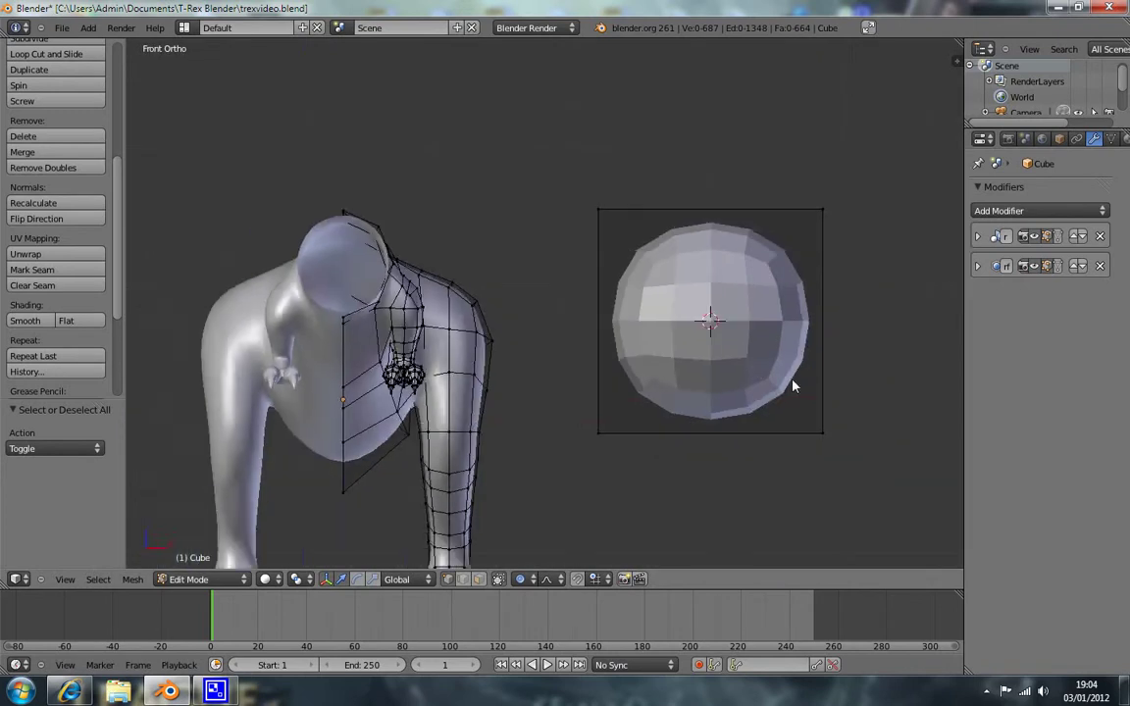
{"action": "scroll", "coordinate": [791, 386], "scroll_direction": "down", "scroll_amount": 1}
{"action": "key", "text": "b"}
{"action": "left_click_drag", "start_coordinate": [556, 217], "coordinate": [801, 452]}
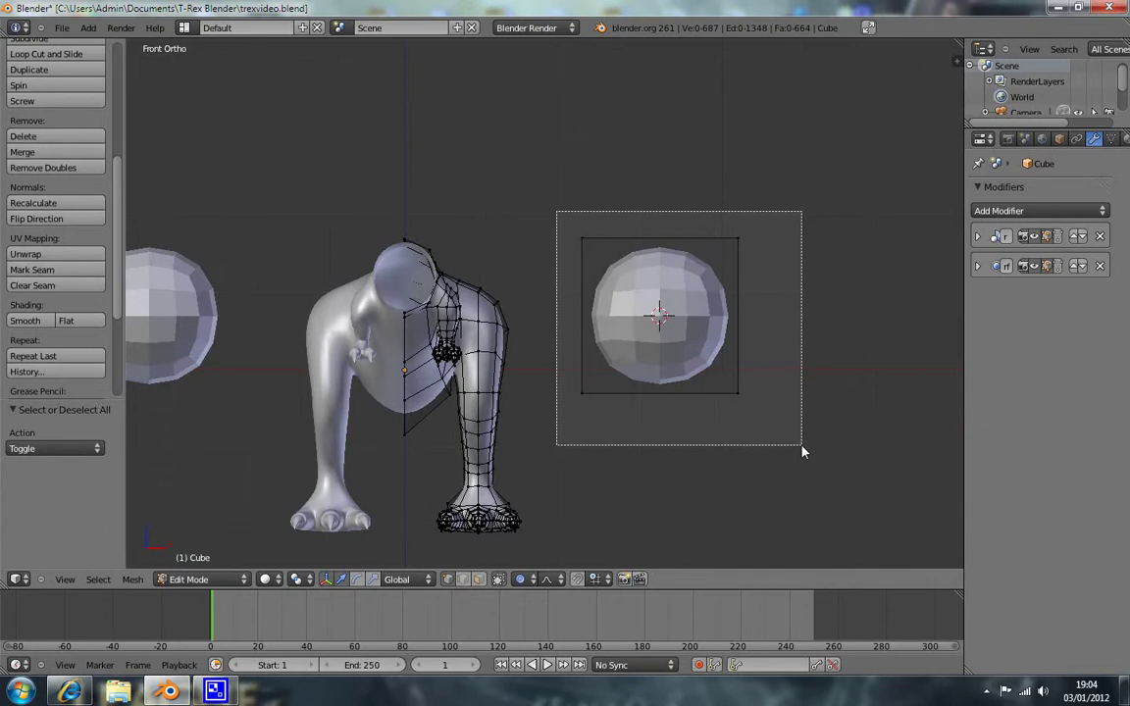
{"action": "key", "text": "a"}
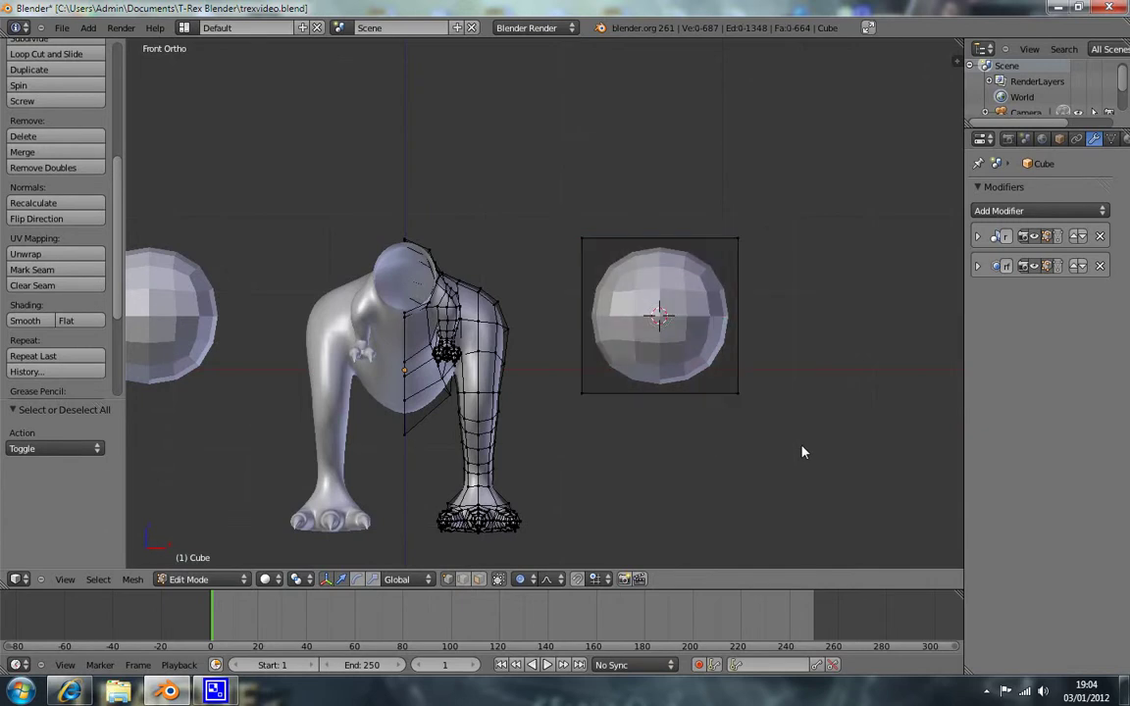
Snap a centre-line chest vertex to the grid and move the 3D cursor onto it
{"action": "right_click", "coordinate": [404, 437]}
{"action": "key", "text": "shift+s"}
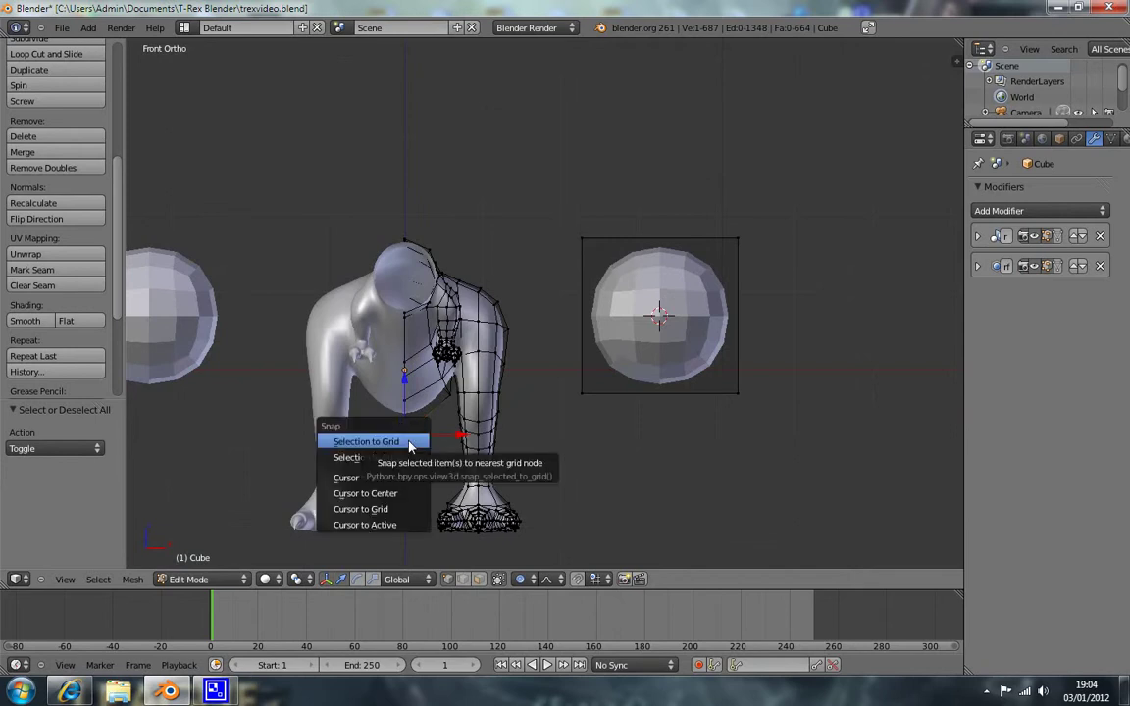
{"action": "left_click", "coordinate": [408, 446]}
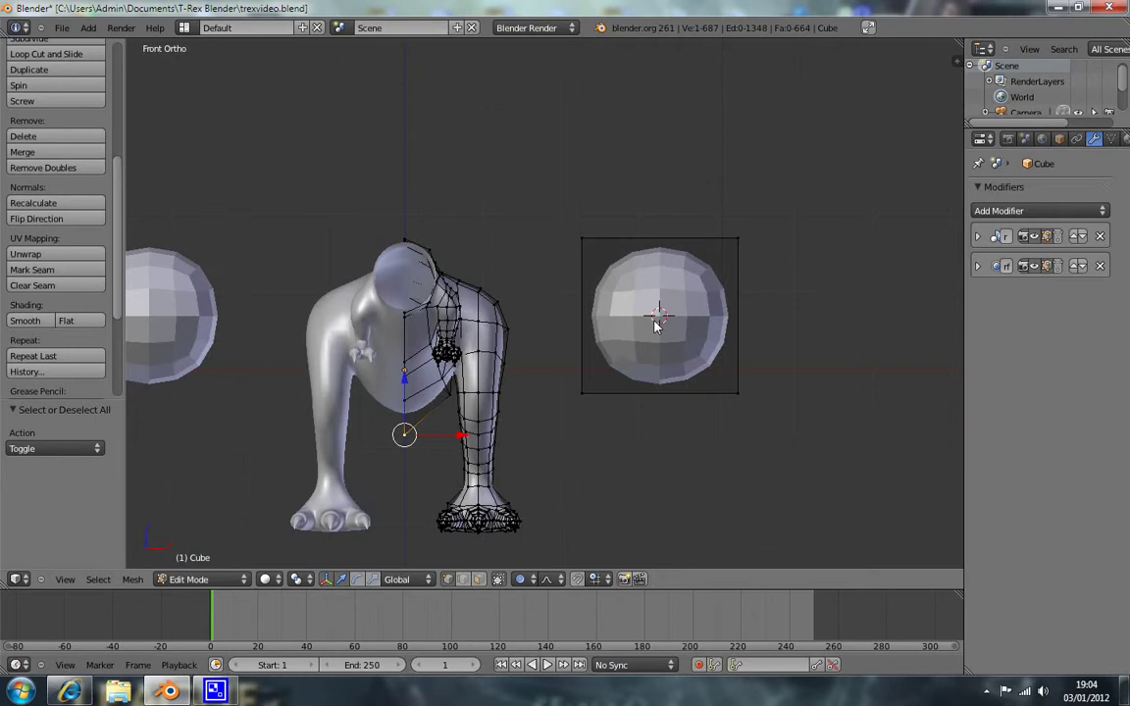
{"action": "key", "text": "shift+s"}
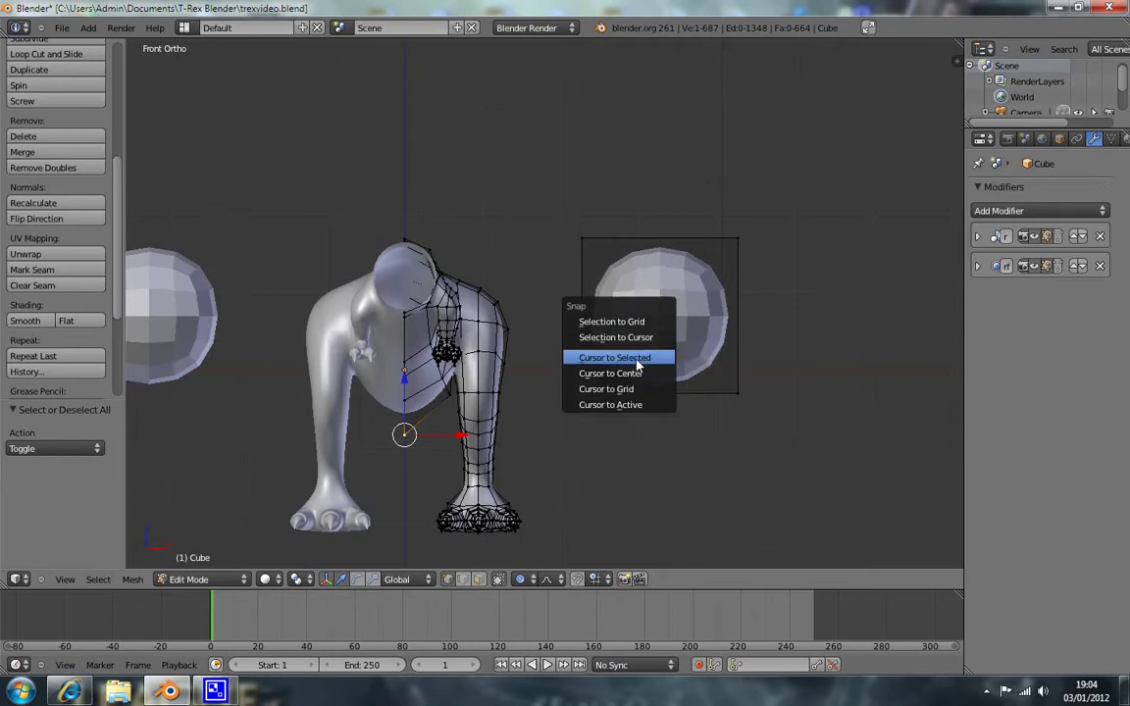
{"action": "left_click", "coordinate": [642, 361]}
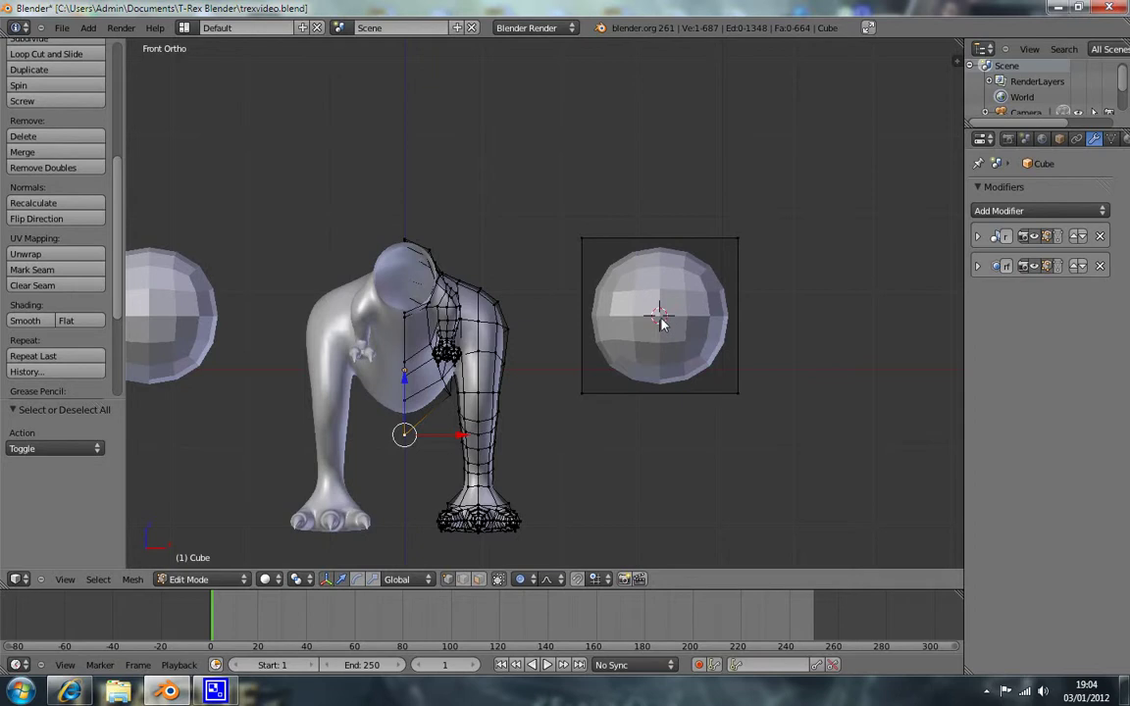
{"action": "key", "text": "shift+s"}
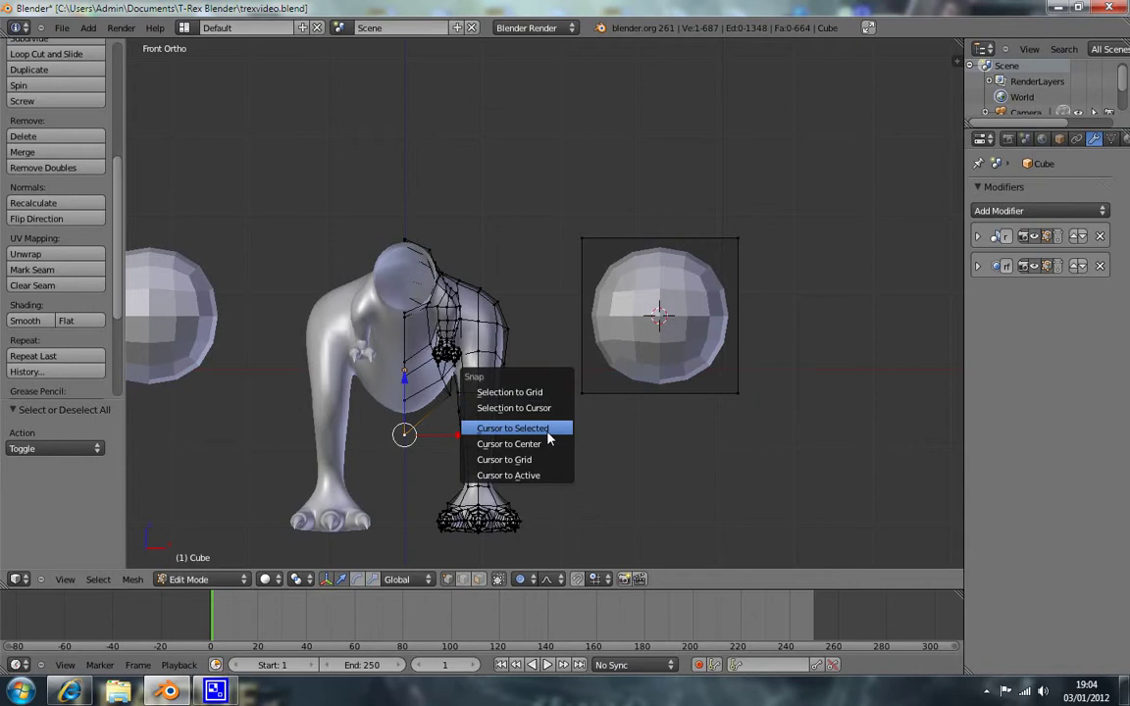
{"action": "left_click", "coordinate": [548, 438]}
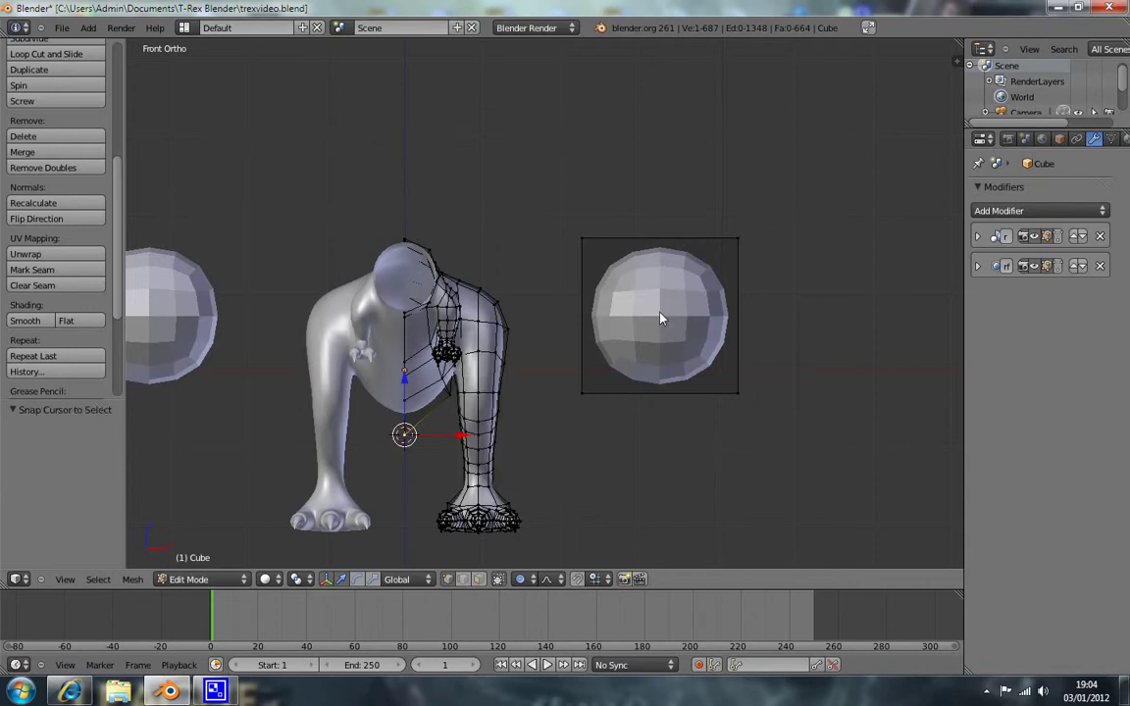
Box-select the added sphere and delete all its vertices
{"action": "key", "text": "a"}
{"action": "key", "text": "b"}
{"action": "left_click_drag", "start_coordinate": [559, 196], "coordinate": [745, 426]}
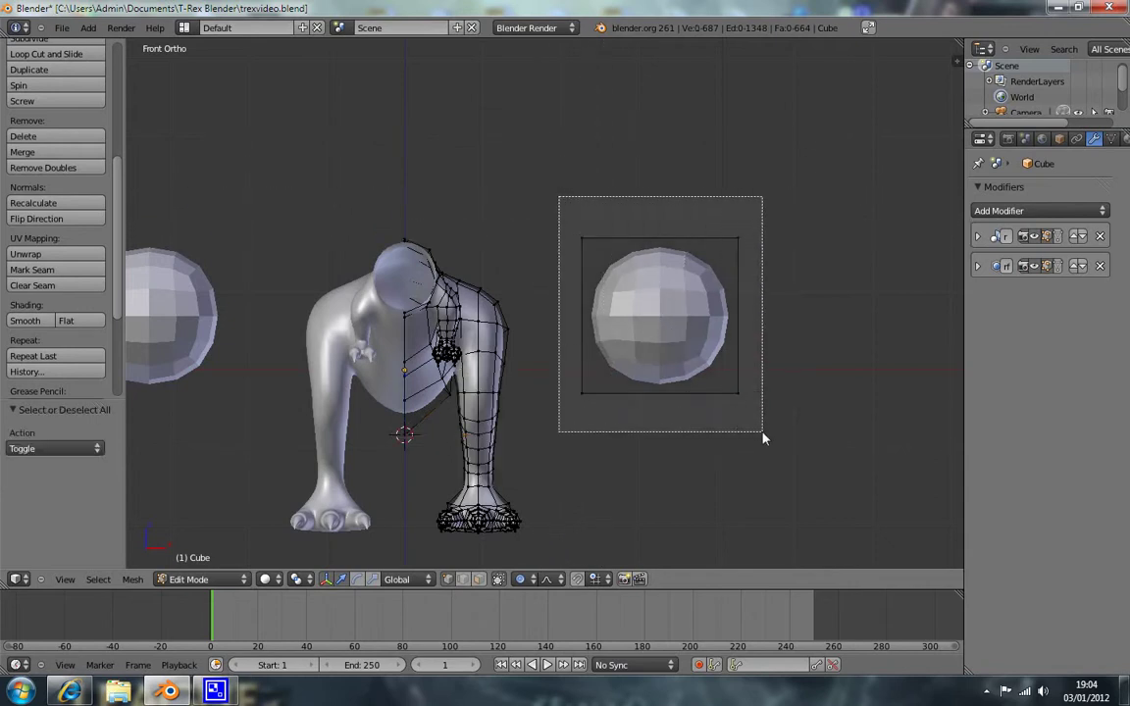
{"action": "key", "text": "x"}
{"action": "left_click", "coordinate": [743, 432]}
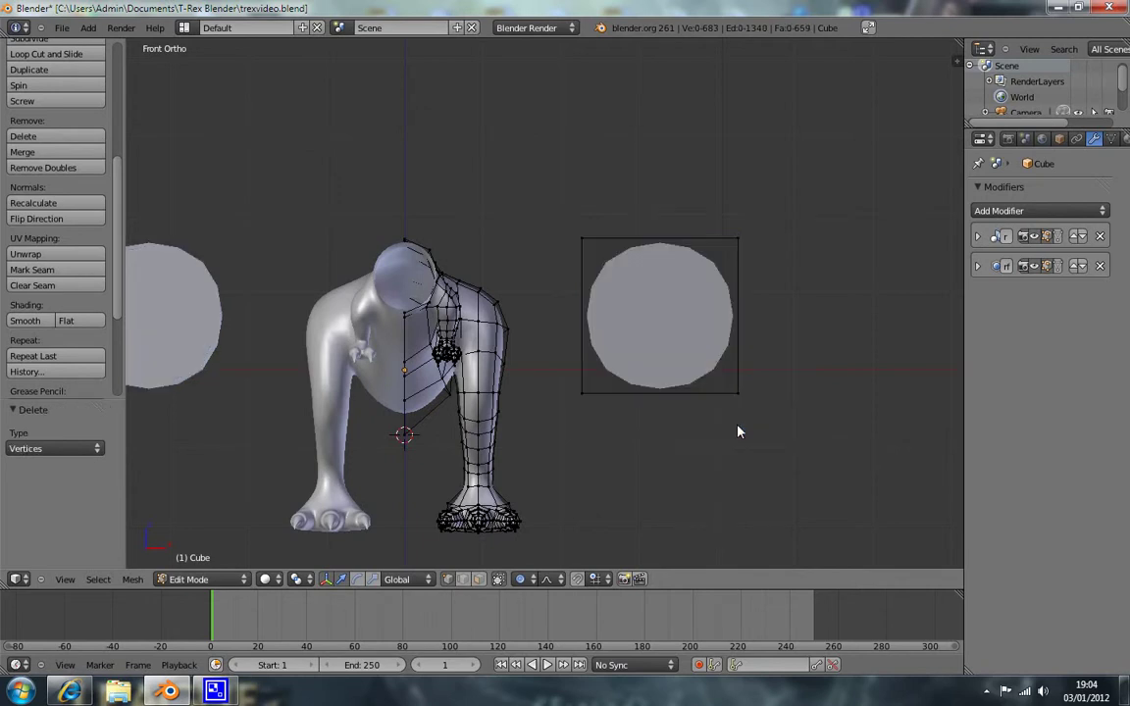
{"action": "key", "text": "b"}
{"action": "left_click_drag", "start_coordinate": [572, 202], "coordinate": [739, 426]}
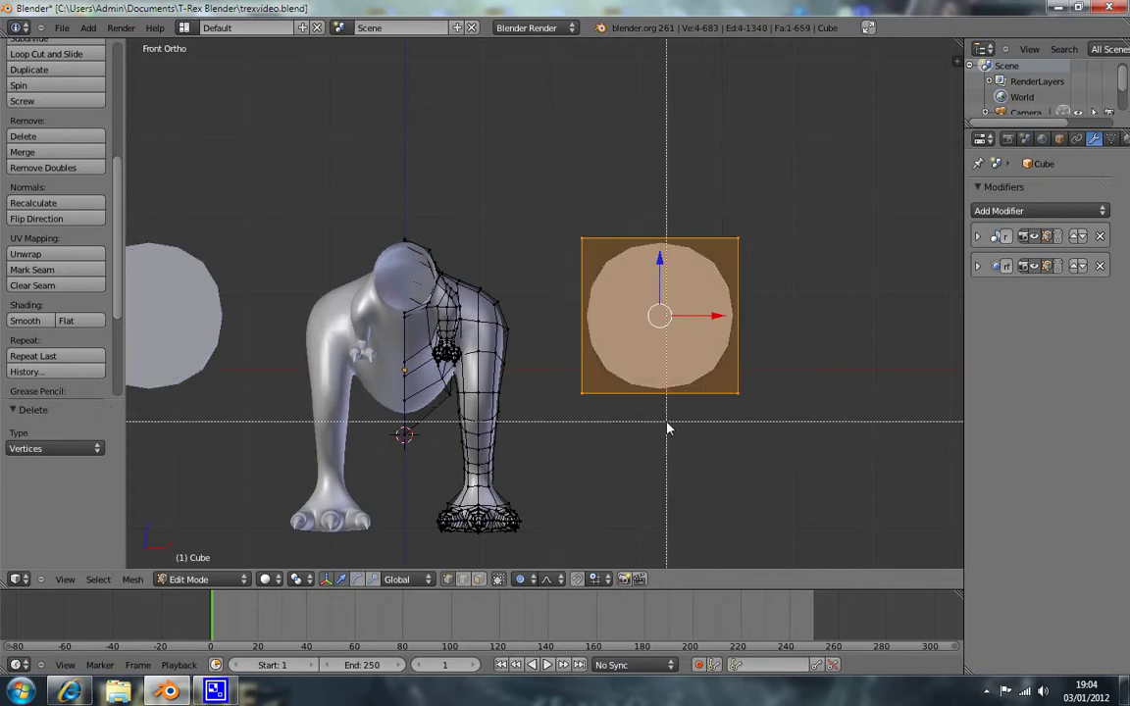
{"action": "key", "text": "x"}
{"action": "left_click", "coordinate": [662, 425]}
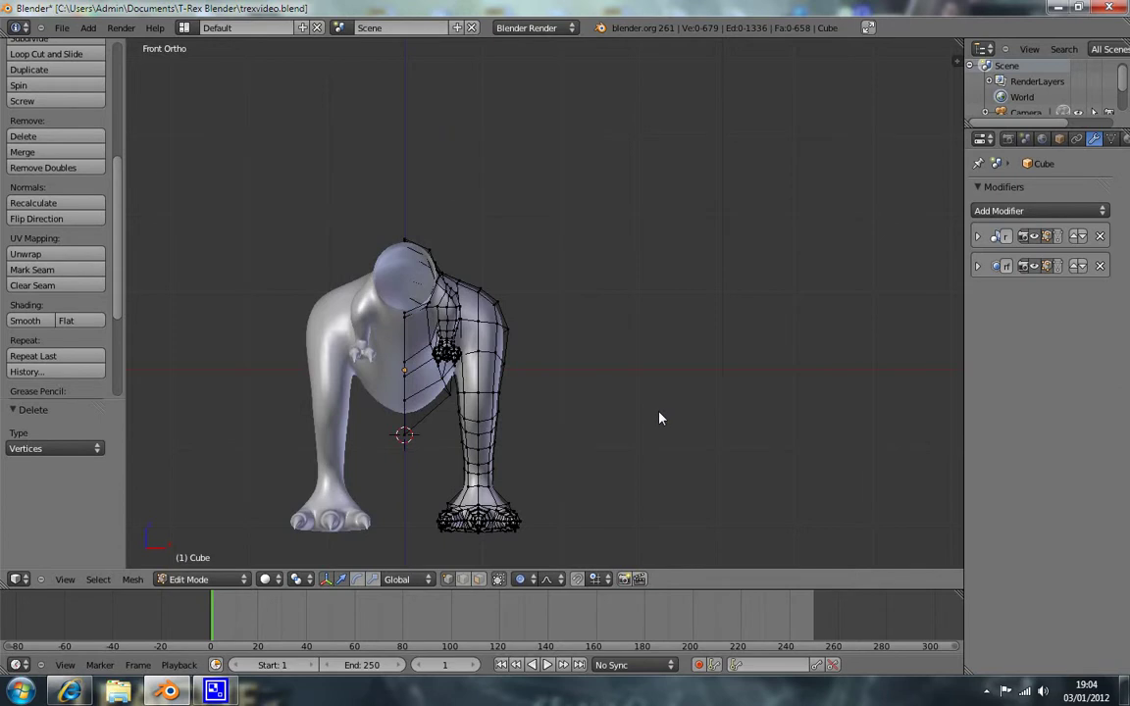
{"action": "key", "text": "shift+a"}
Add a new cube and move it up to the head in side view
{"action": "left_click", "coordinate": [659, 419]}
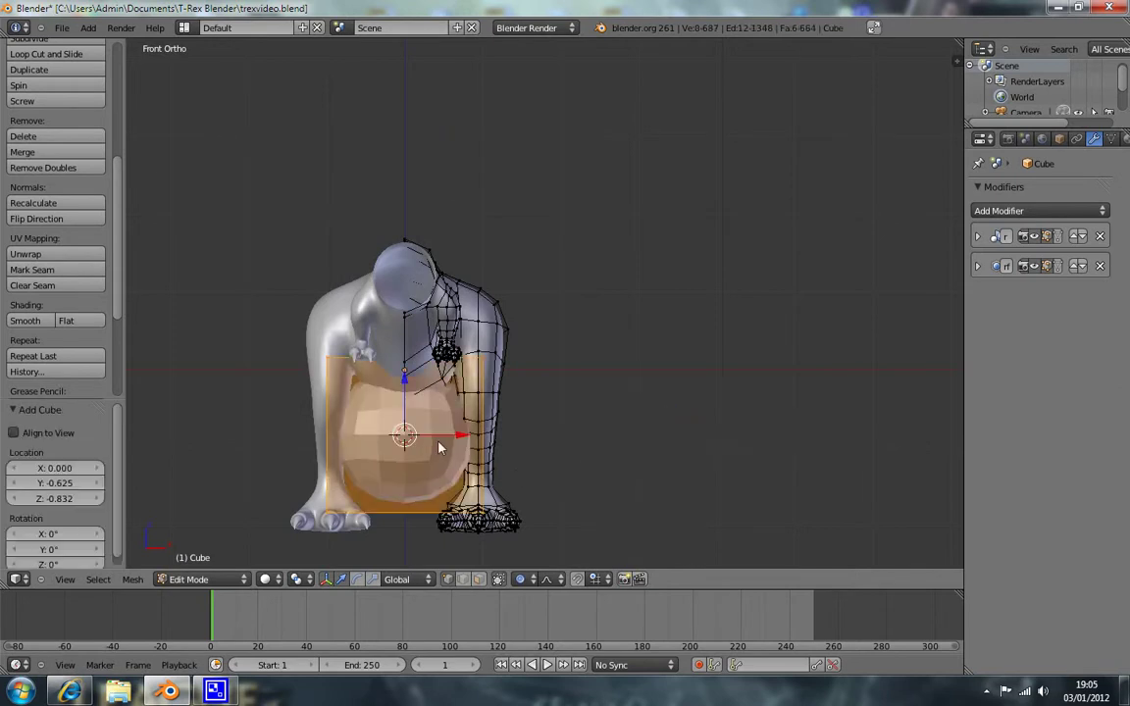
{"action": "key", "text": "KP_3"}
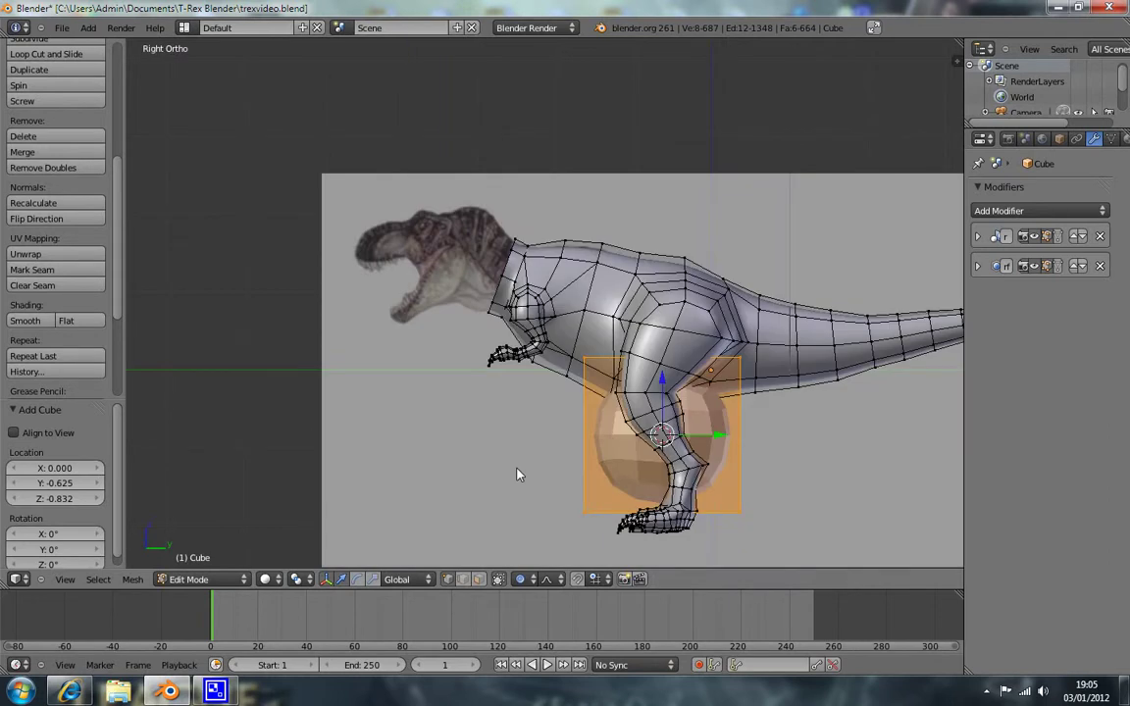
{"action": "key", "text": "g"}
{"action": "key", "text": "y"}
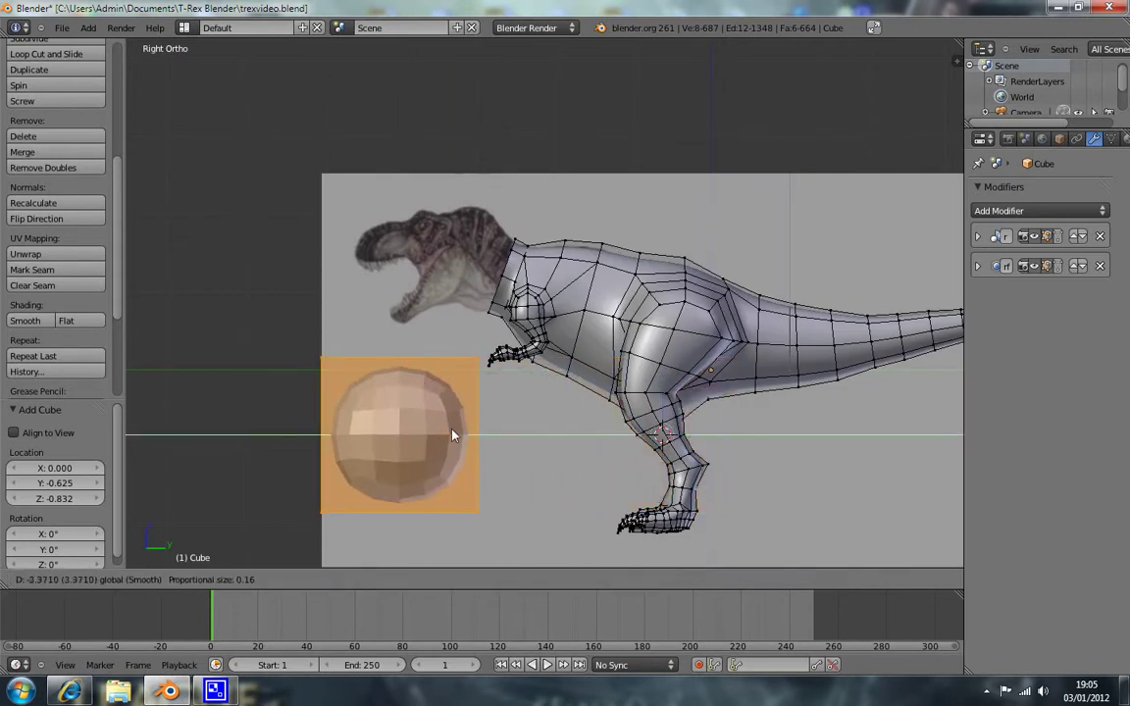
{"action": "left_click", "coordinate": [453, 434]}
{"action": "left_click_drag", "start_coordinate": [401, 382], "coordinate": [402, 216]}
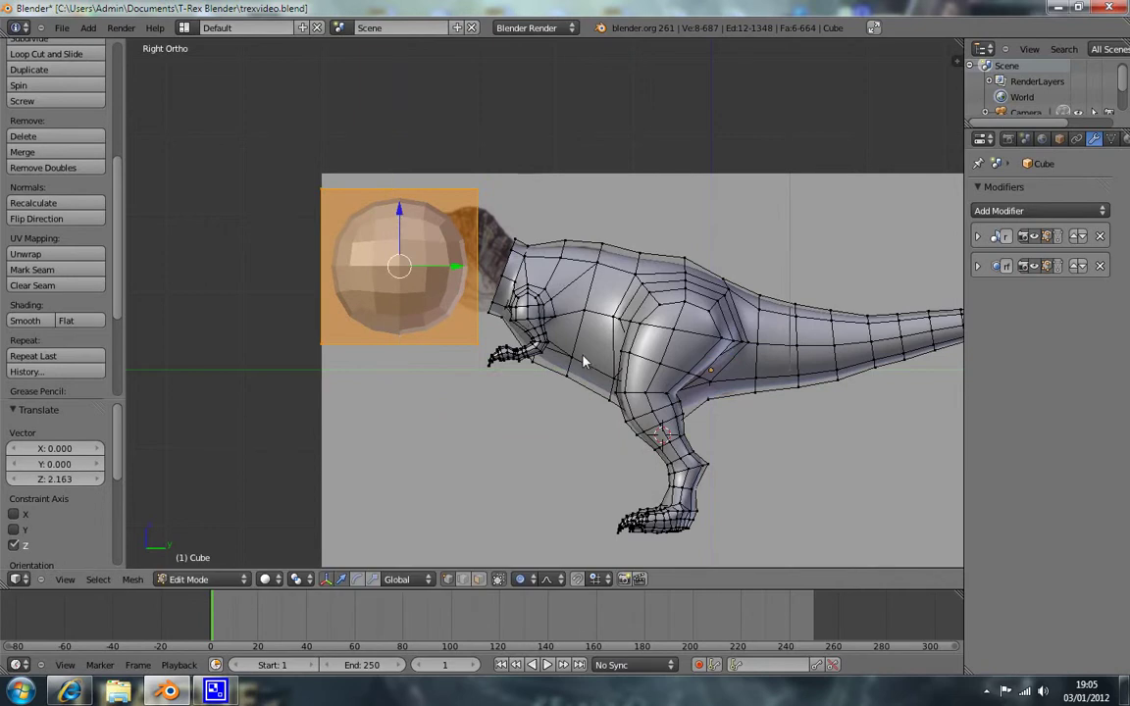
Shrink, tilt and reposition the cube to fit the lower jaw, checking front and side views
{"action": "key", "text": "s"}
{"action": "left_click", "coordinate": [417, 286]}
{"action": "key", "text": "r"}
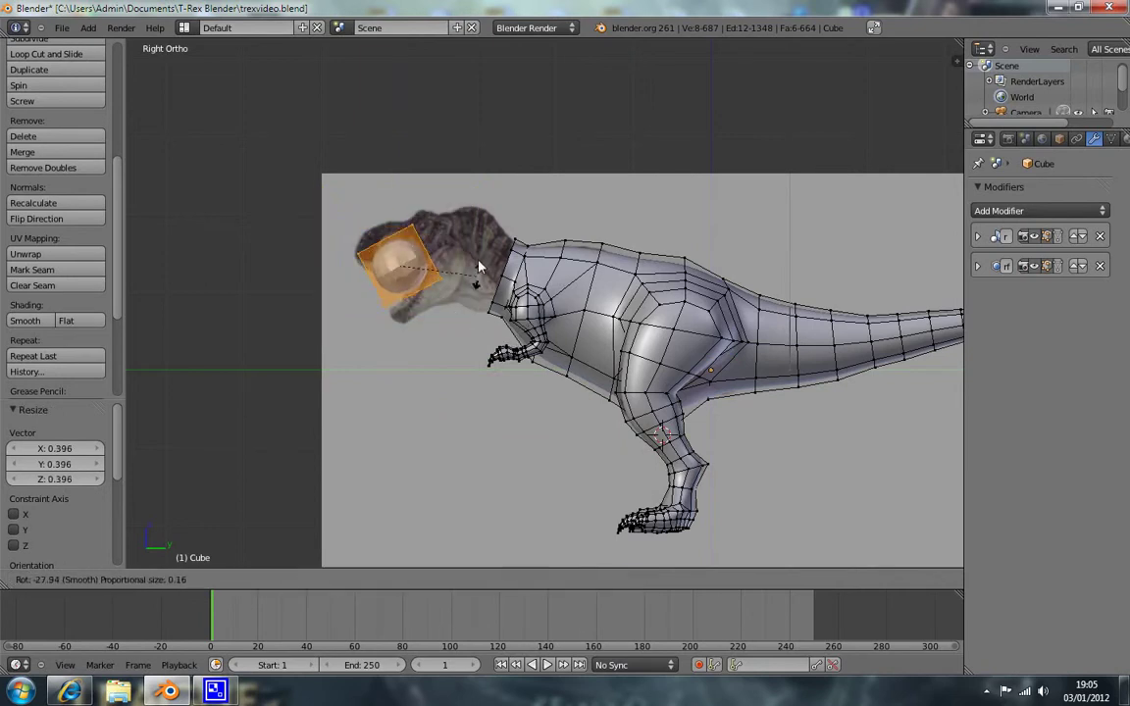
{"action": "left_click", "coordinate": [430, 233]}
{"action": "key", "text": "g"}
{"action": "left_click", "coordinate": [493, 312]}
{"action": "key", "text": "s"}
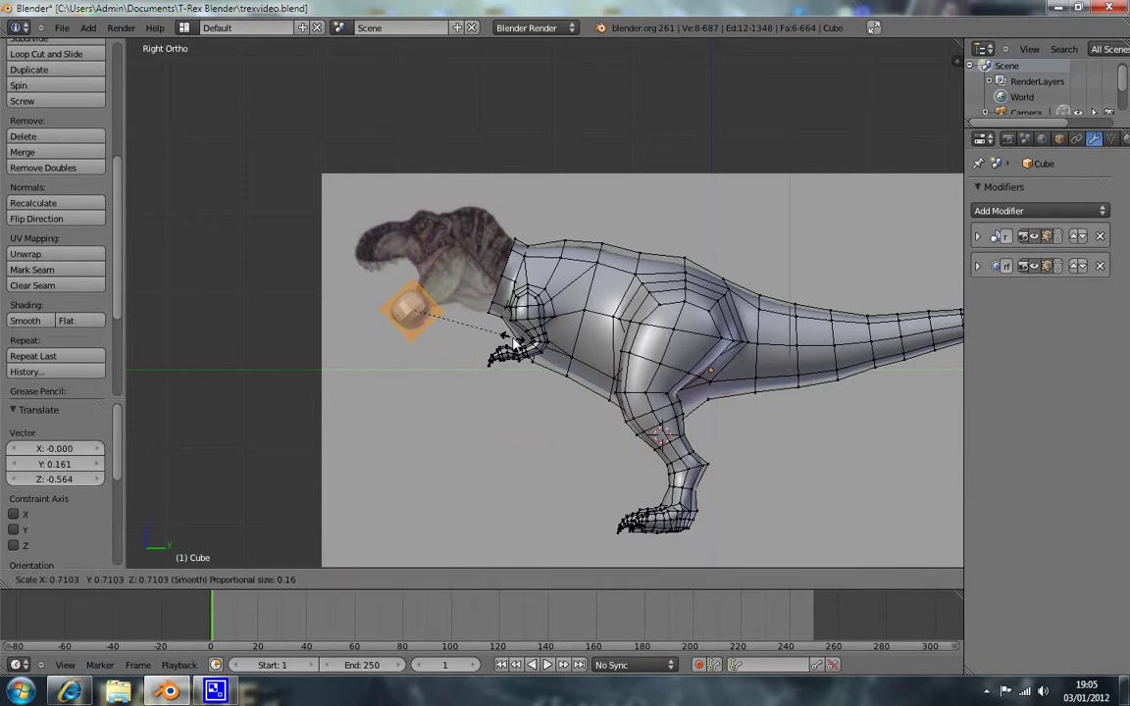
{"action": "left_click", "coordinate": [482, 340]}
{"action": "key", "text": "KP_1"}
{"action": "key", "text": "KP_3"}
{"action": "key", "text": "KP_1"}
Add a centred edge loop across the jaw ball
{"action": "key", "text": "a"}
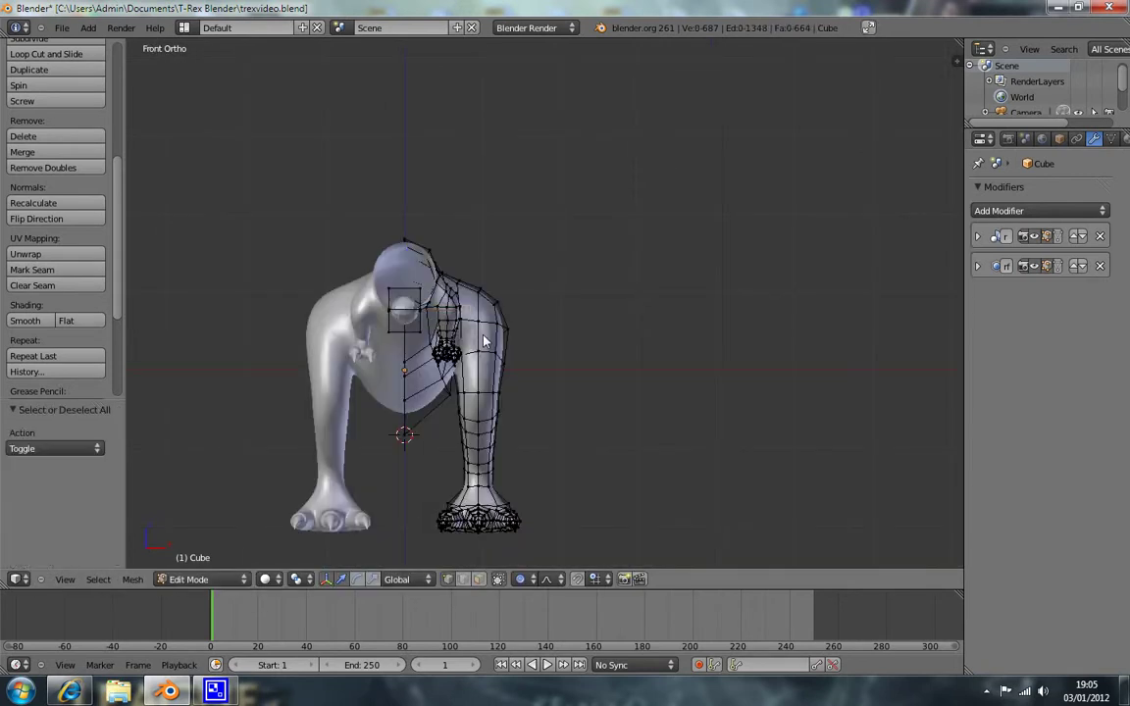
{"action": "scroll", "coordinate": [438, 249], "scroll_direction": "up", "scroll_amount": 2}
{"action": "scroll", "coordinate": [369, 328], "scroll_direction": "up", "scroll_amount": 1}
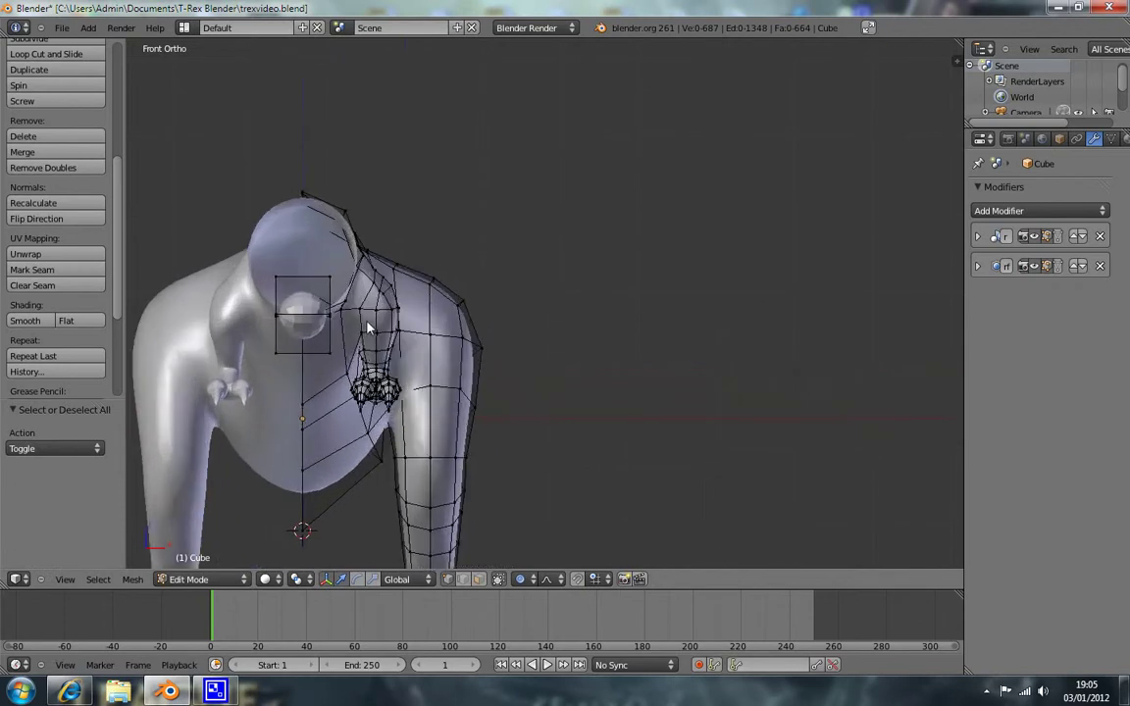
{"action": "key", "text": "ctrl+r"}
{"action": "left_click", "coordinate": [312, 296]}
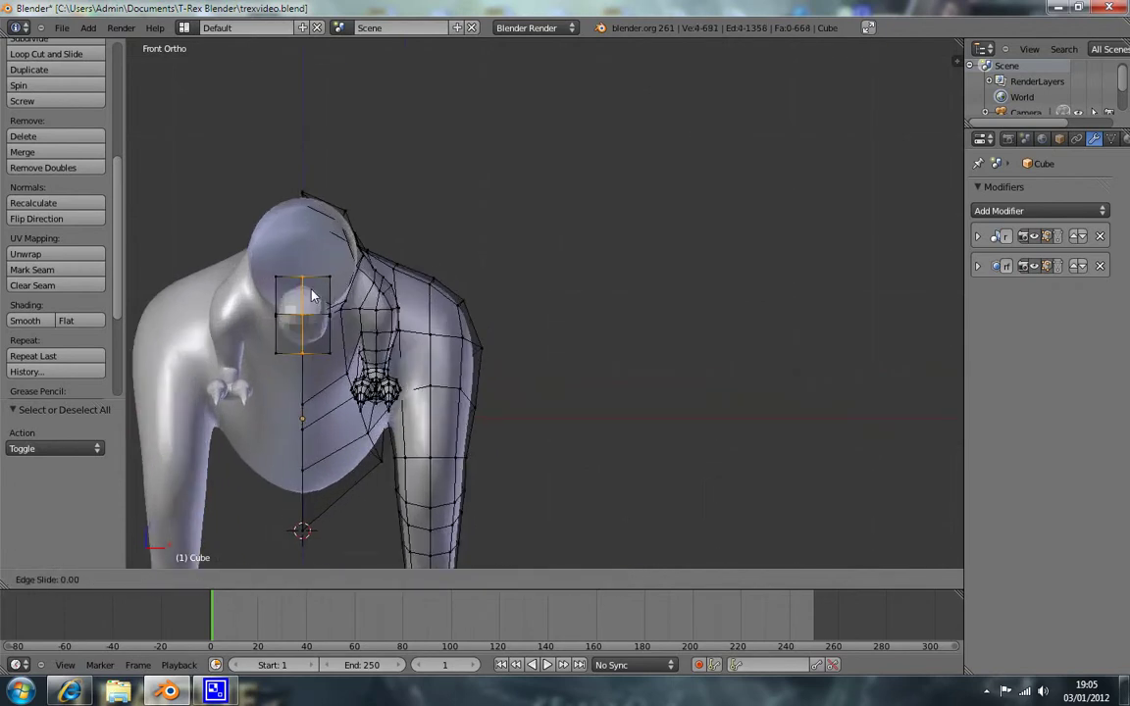
{"action": "right_click", "coordinate": [312, 295]}
Delete four stray vertices in wireframe, then view the ball from the right side
{"action": "key", "text": "a"}
{"action": "key", "text": "z"}
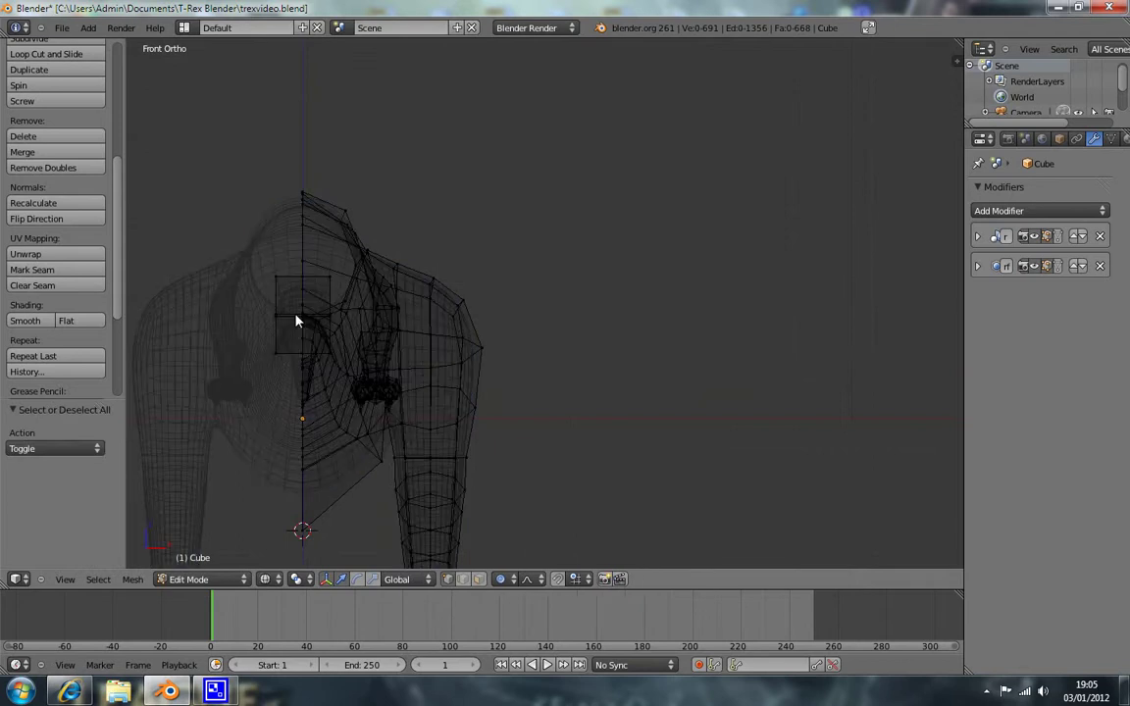
{"action": "key", "text": "b"}
{"action": "left_click_drag", "start_coordinate": [252, 277], "coordinate": [286, 371]}
{"action": "key", "text": "x"}
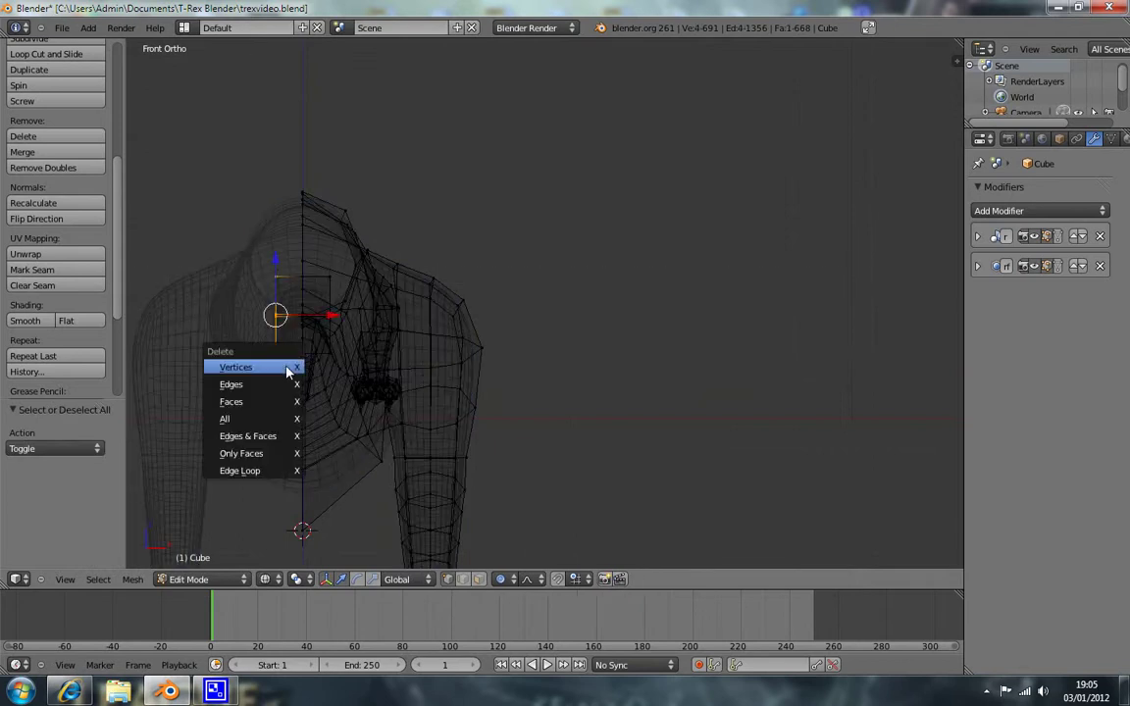
{"action": "left_click", "coordinate": [287, 371]}
{"action": "key", "text": "a"}
{"action": "key", "text": "z"}
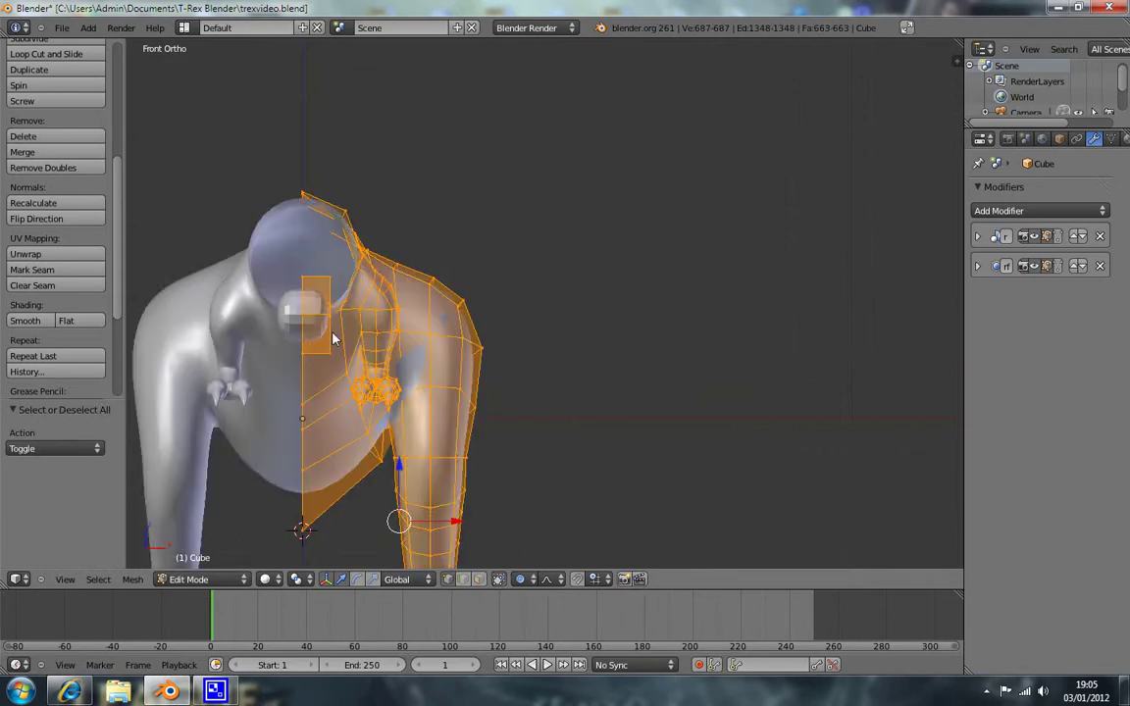
{"action": "key", "text": "KP_3"}
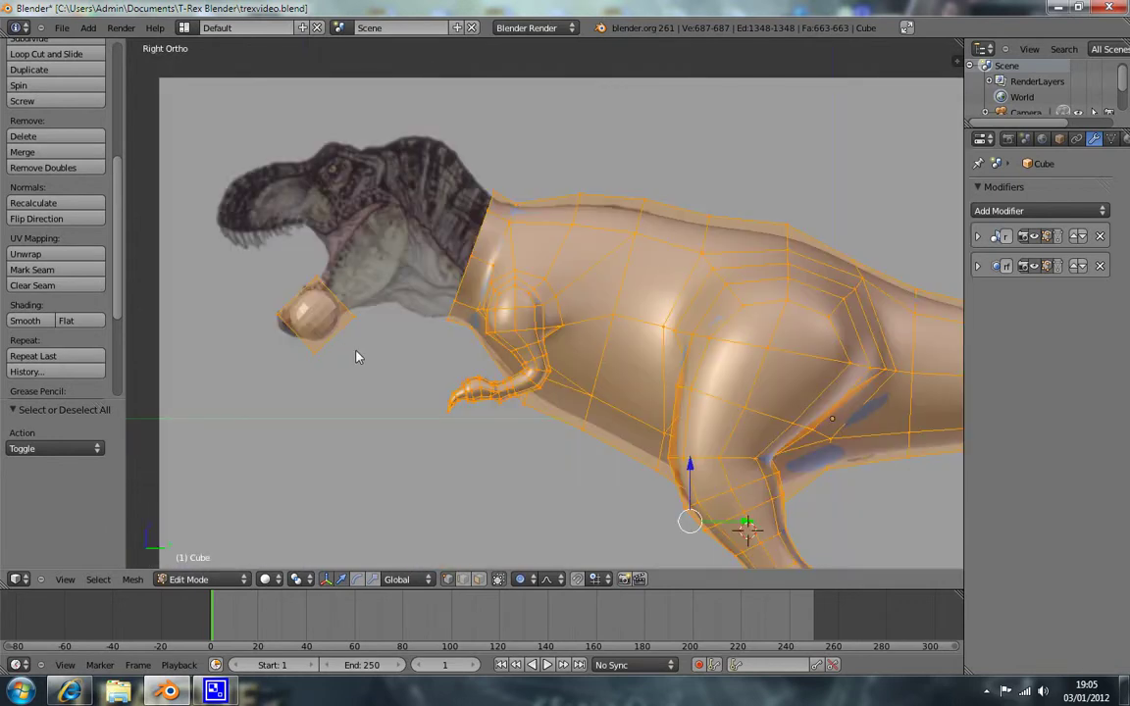
{"action": "scroll", "coordinate": [478, 327], "scroll_direction": "up", "scroll_amount": 2}
Zoom to the jaw ball in wireframe and pull its front vertex with proportional editing
{"action": "scroll", "coordinate": [274, 263], "scroll_direction": "up", "scroll_amount": 2}
{"action": "key", "text": "b"}
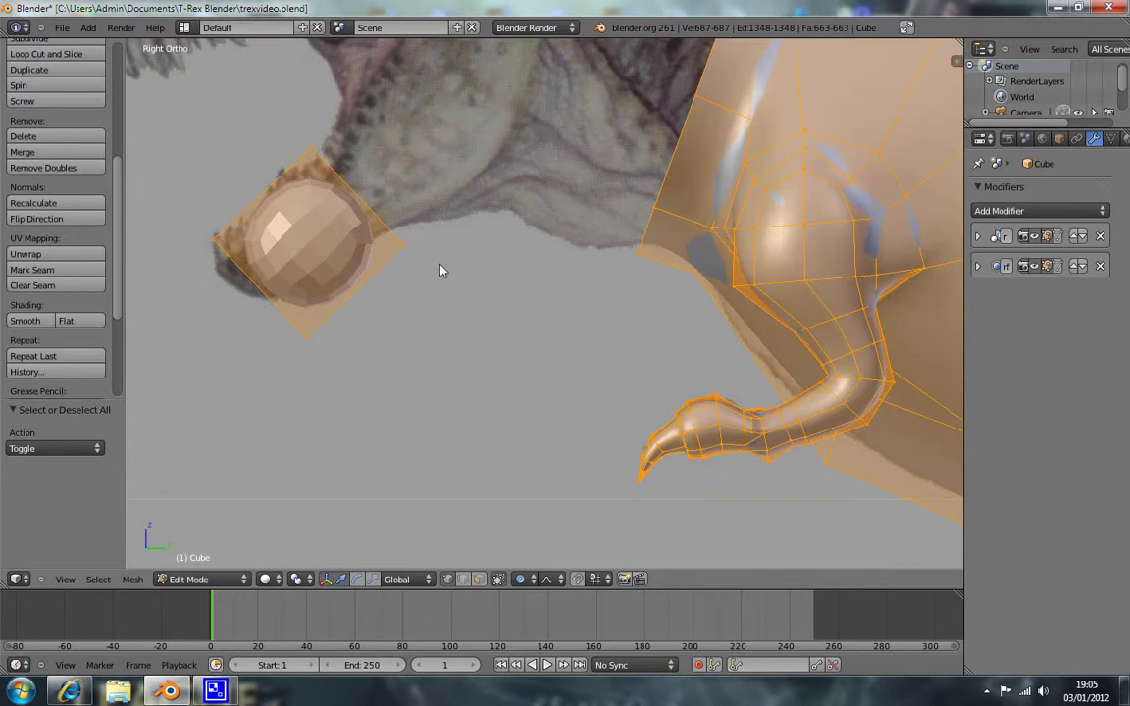
{"action": "middle_click_drag", "start_coordinate": [441, 269], "coordinate": [650, 353], "text": "shift"}
{"action": "key", "text": "z"}
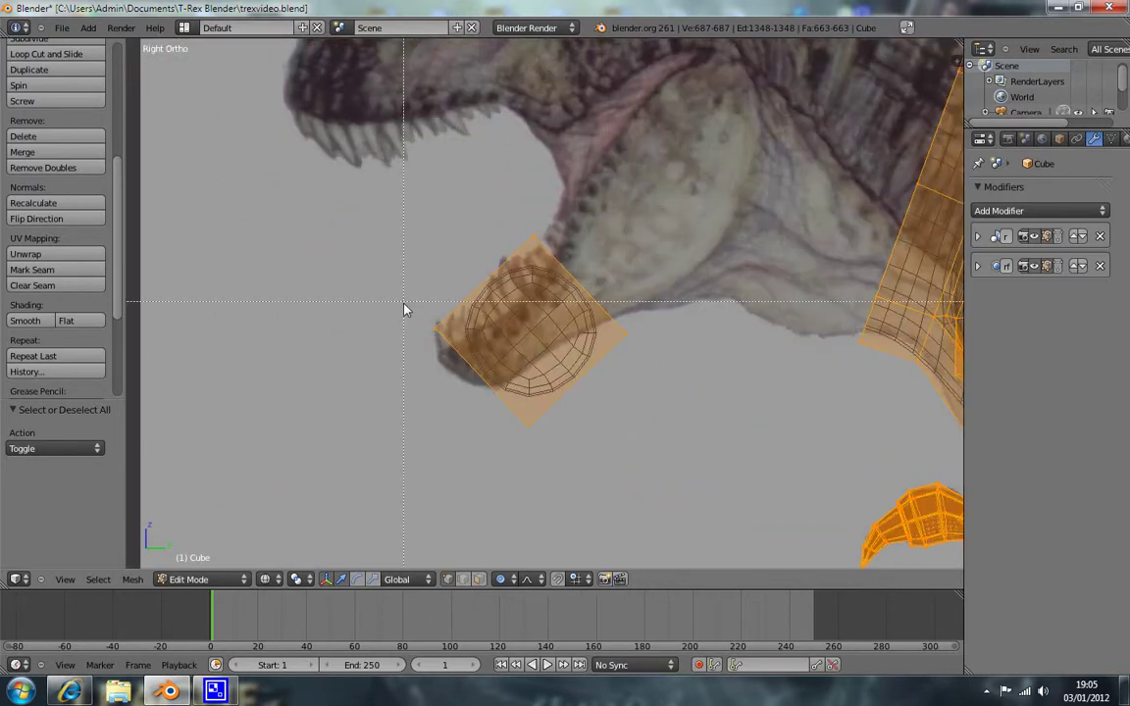
{"action": "key", "text": "a"}
{"action": "right_click", "coordinate": [469, 356]}
{"action": "key", "text": "g"}
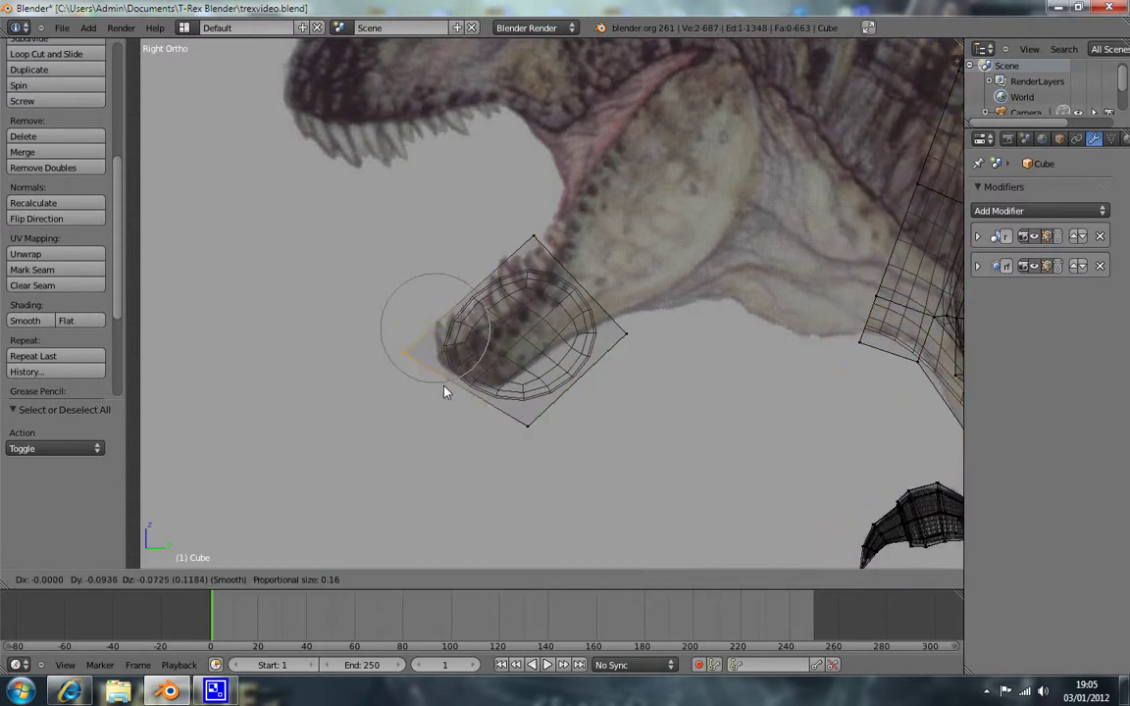
{"action": "left_click", "coordinate": [436, 393]}
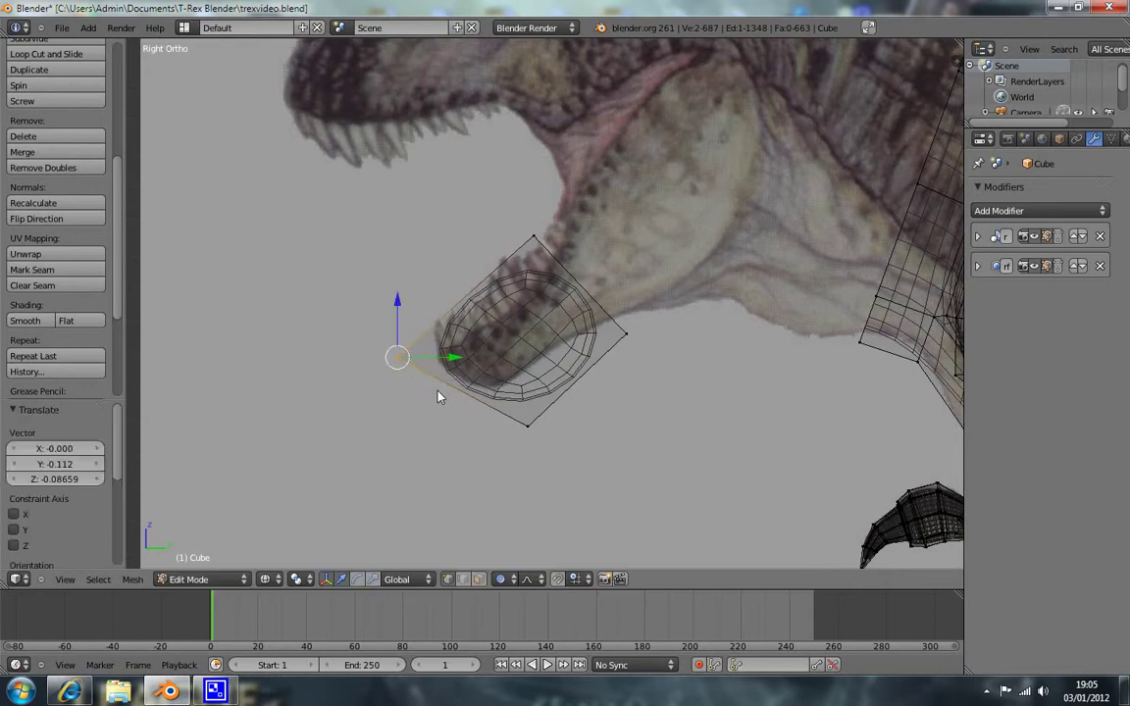
Move the lower and jaw-side vertices to flatten the ball along the lower jaw tip
{"action": "right_click", "coordinate": [496, 392]}
{"action": "key", "text": "g"}
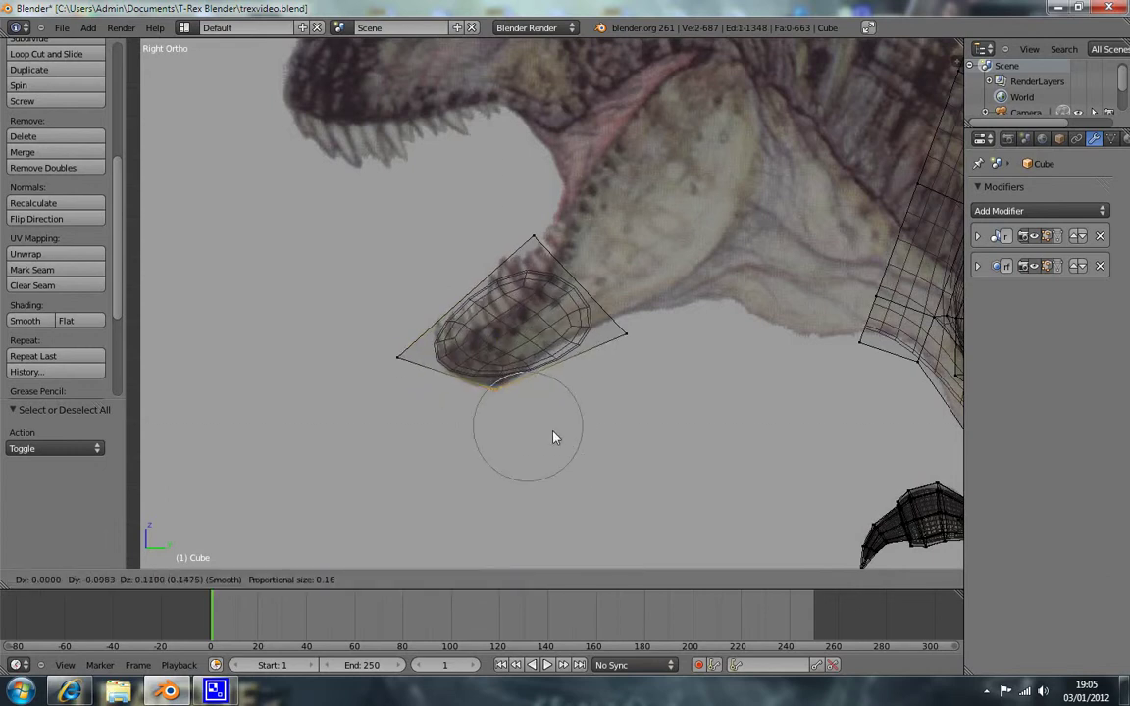
{"action": "left_click", "coordinate": [552, 432]}
{"action": "right_click", "coordinate": [554, 293]}
{"action": "key", "text": "g"}
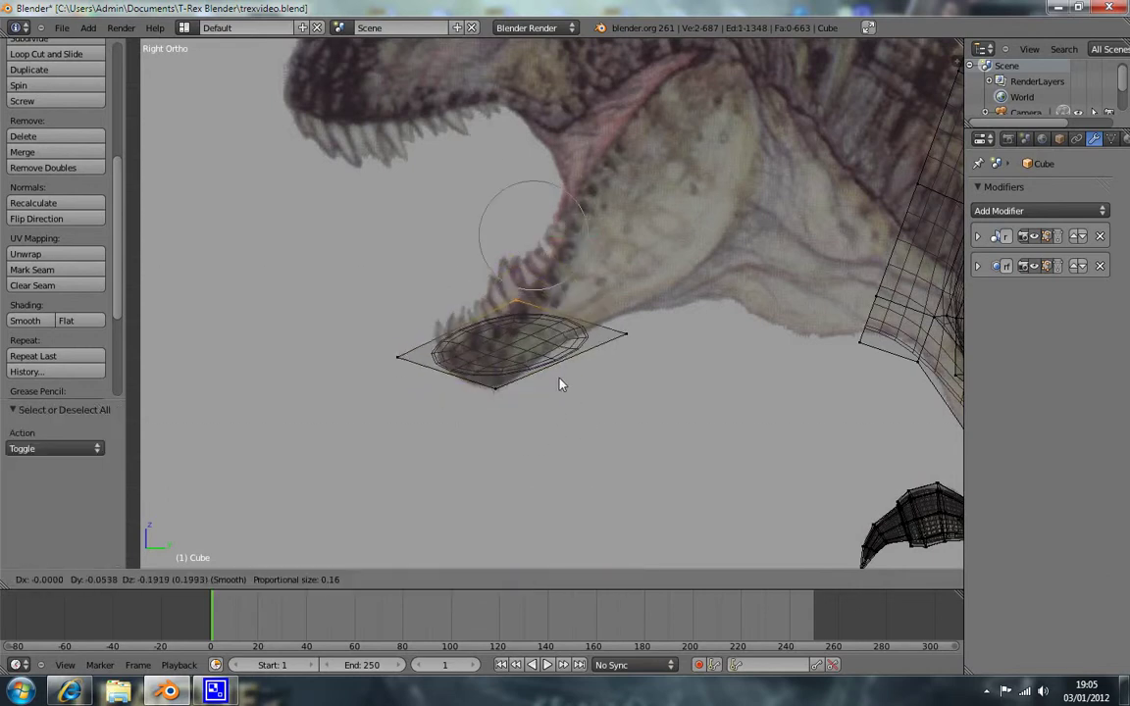
{"action": "left_click", "coordinate": [573, 373]}
{"action": "key", "text": "a"}
{"action": "key", "text": "b"}
{"action": "left_click_drag", "start_coordinate": [543, 275], "coordinate": [569, 323]}
{"action": "key", "text": "g"}
{"action": "left_click", "coordinate": [608, 363]}
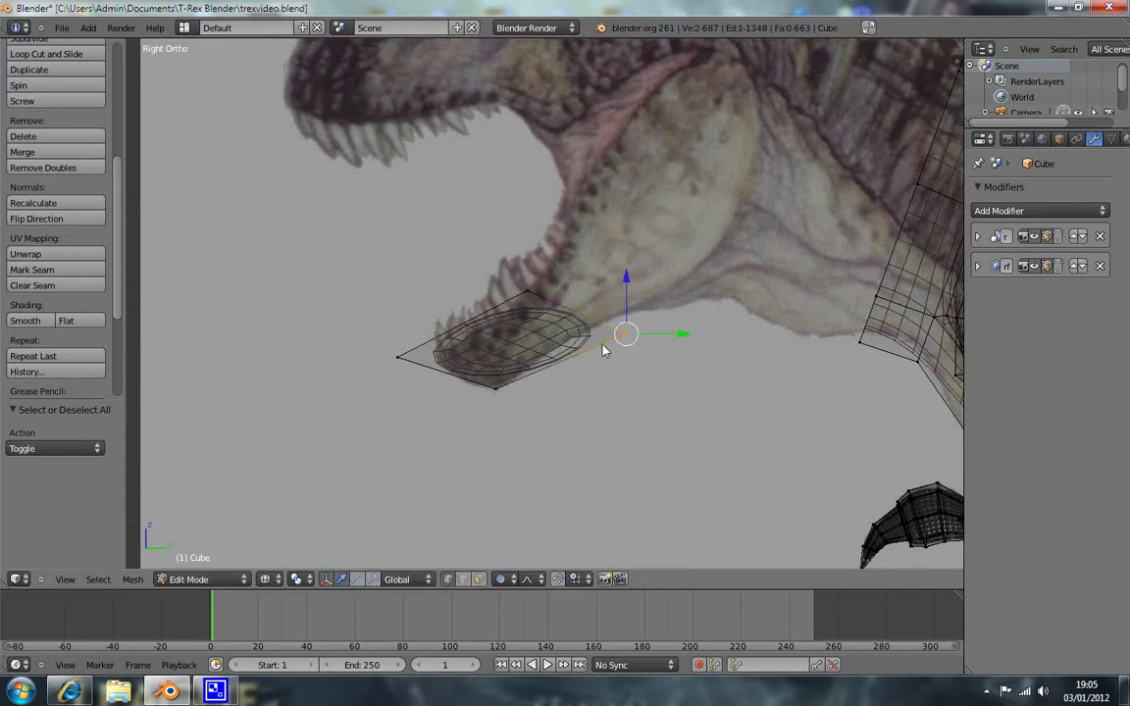
Set proportional falloff to Root, then disable proportional editing
{"action": "left_click", "coordinate": [527, 579]}
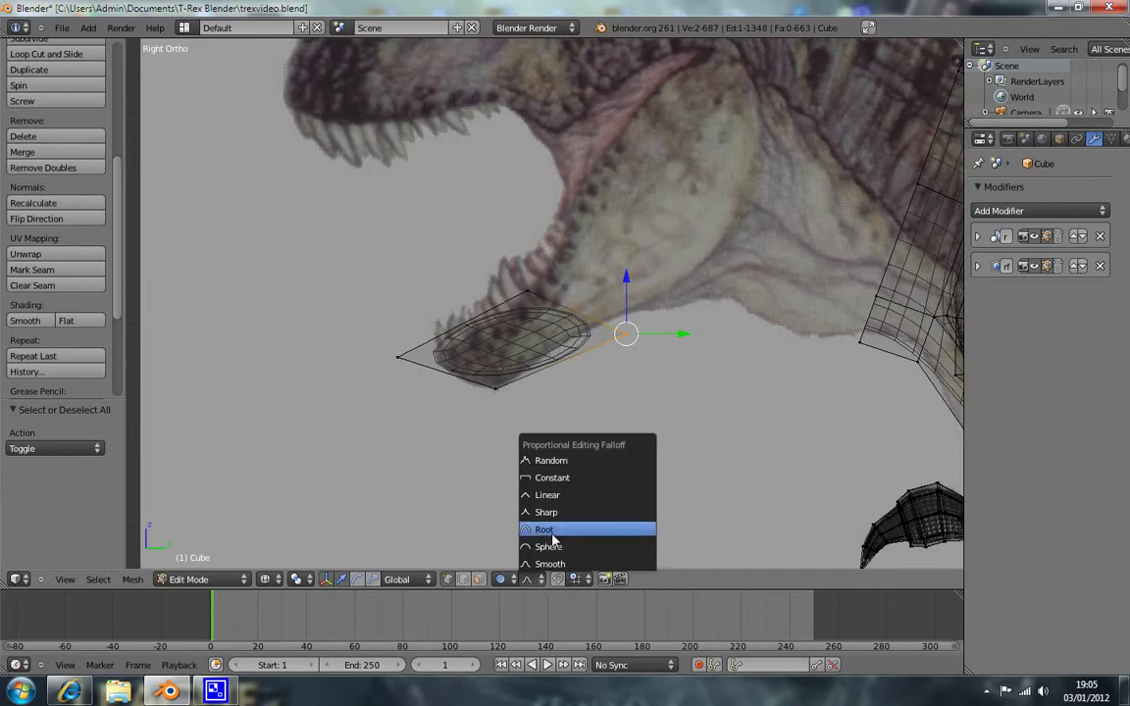
{"action": "left_click", "coordinate": [539, 527]}
{"action": "left_click", "coordinate": [502, 578]}
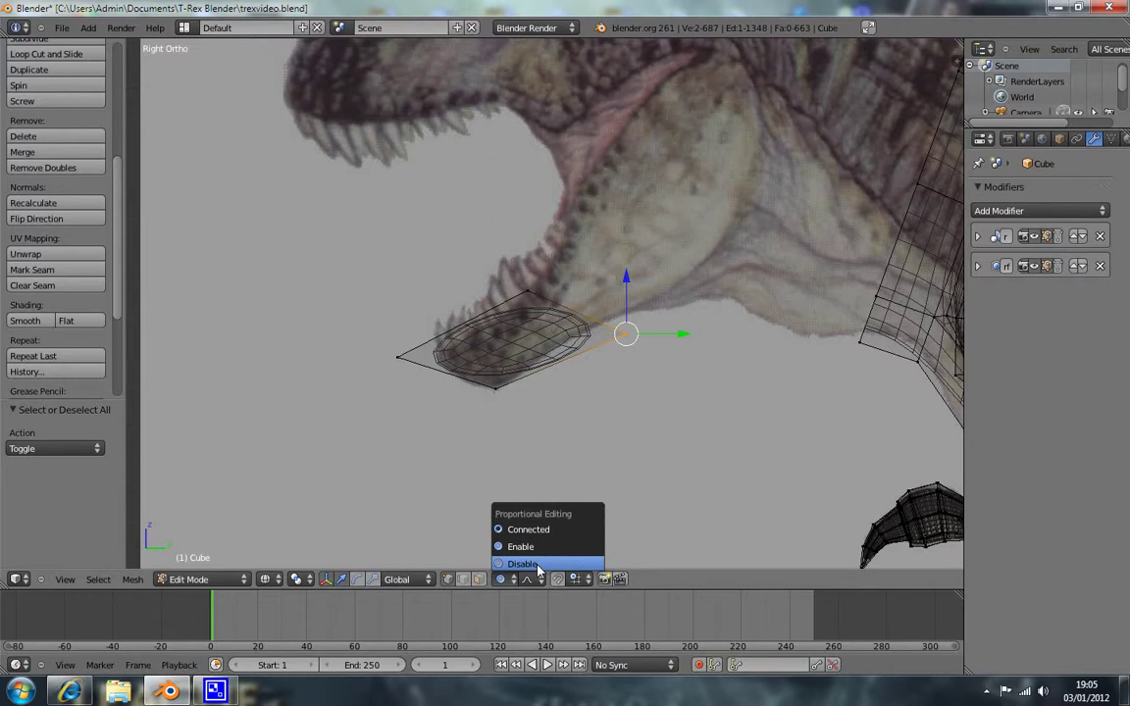
{"action": "left_click", "coordinate": [538, 565]}
Extrude the back of the jaw piece toward the throat
{"action": "key", "text": "g"}
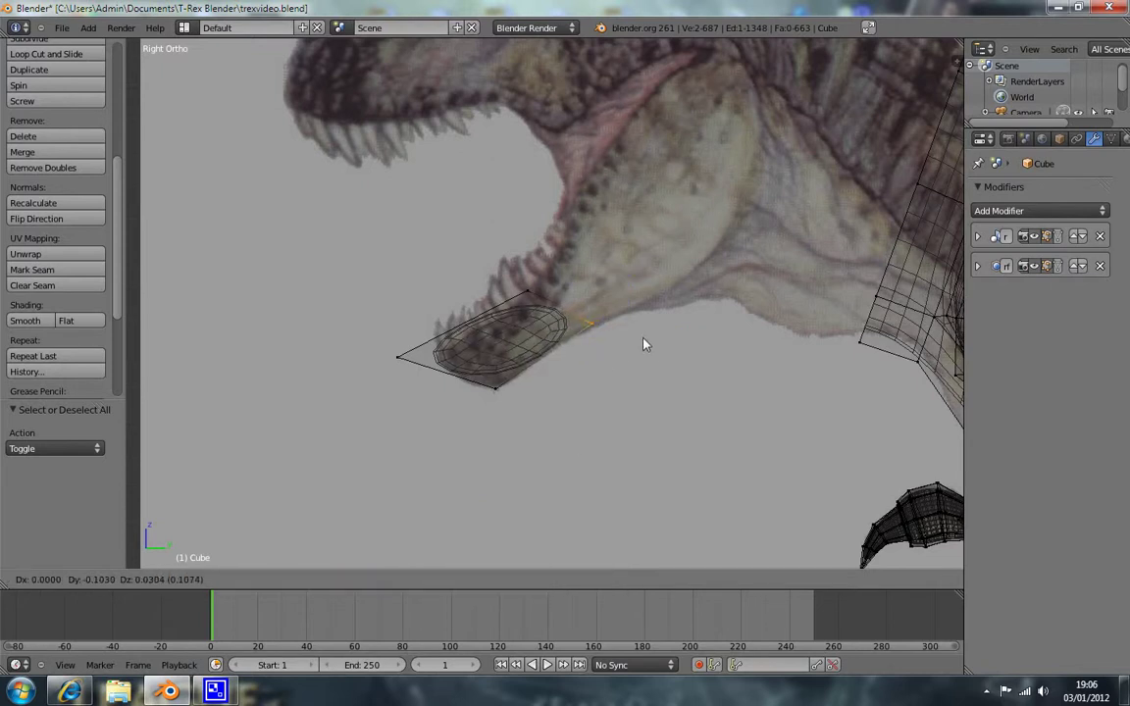
{"action": "left_click", "coordinate": [631, 356]}
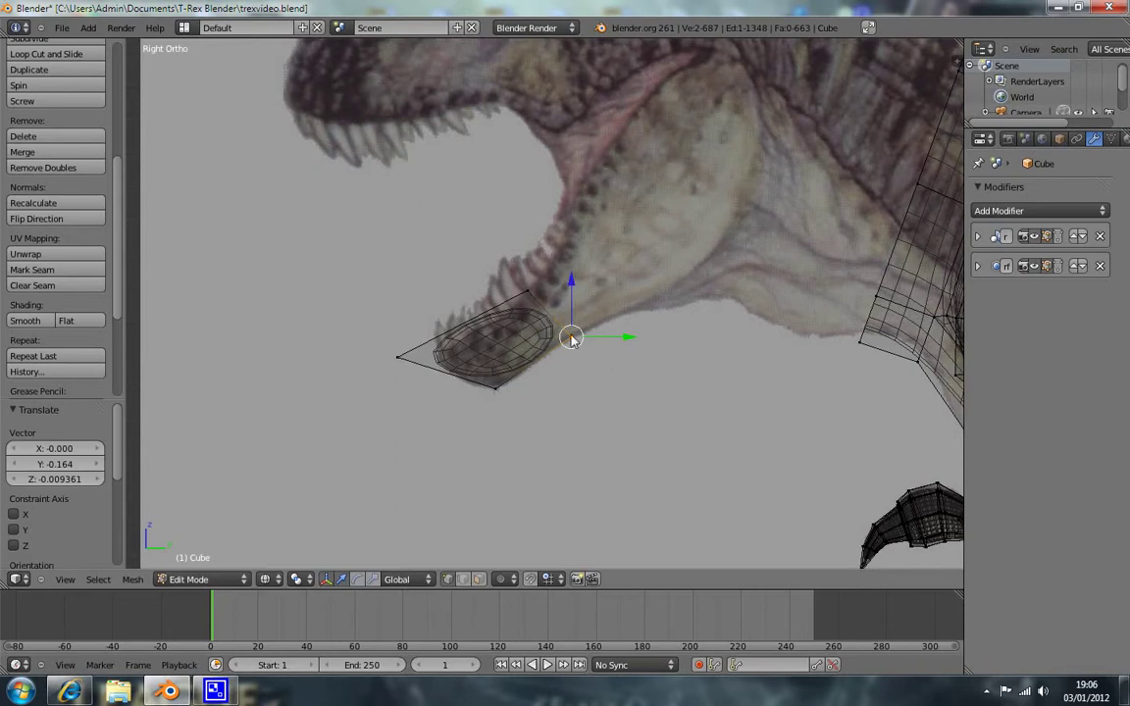
{"action": "right_click", "coordinate": [527, 291], "text": "shift"}
{"action": "key", "text": "e"}
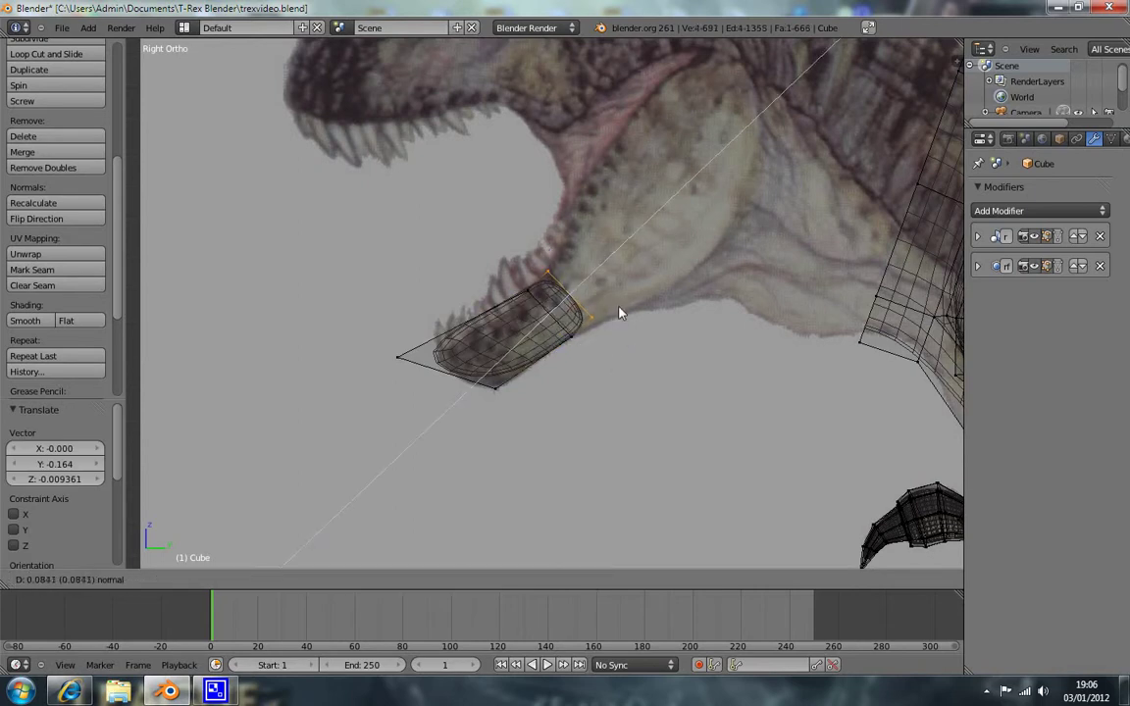
{"action": "key", "text": "z"}
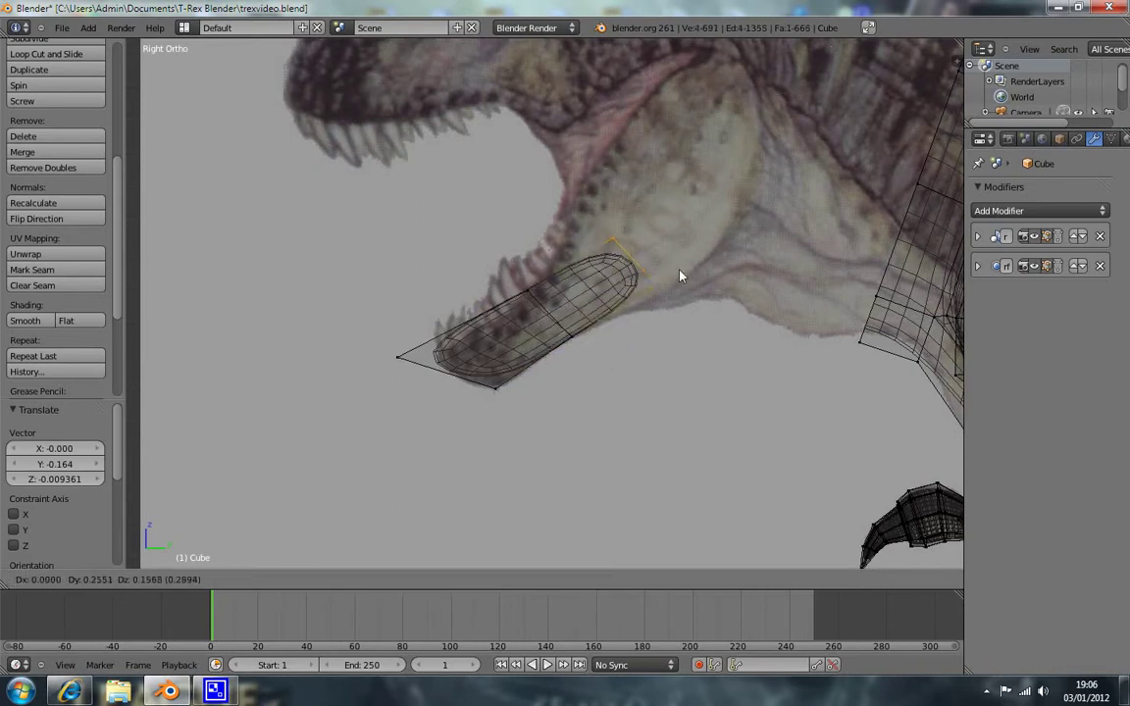
{"action": "left_click", "coordinate": [642, 274]}
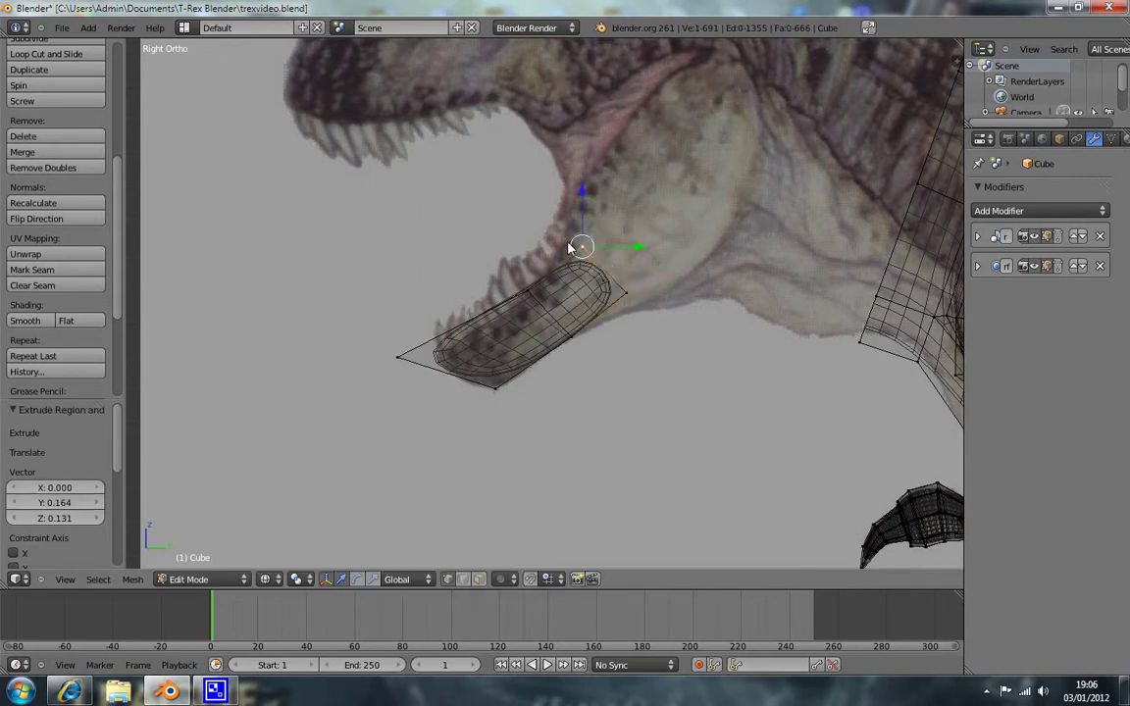
Adjust the jaw's top and tip vertices to match the reference outline
{"action": "key", "text": "a"}
{"action": "right_click", "coordinate": [594, 264]}
{"action": "key", "text": "g"}
{"action": "left_click", "coordinate": [593, 280]}
{"action": "key", "text": "a"}
{"action": "right_click", "coordinate": [614, 292]}
{"action": "key", "text": "g"}
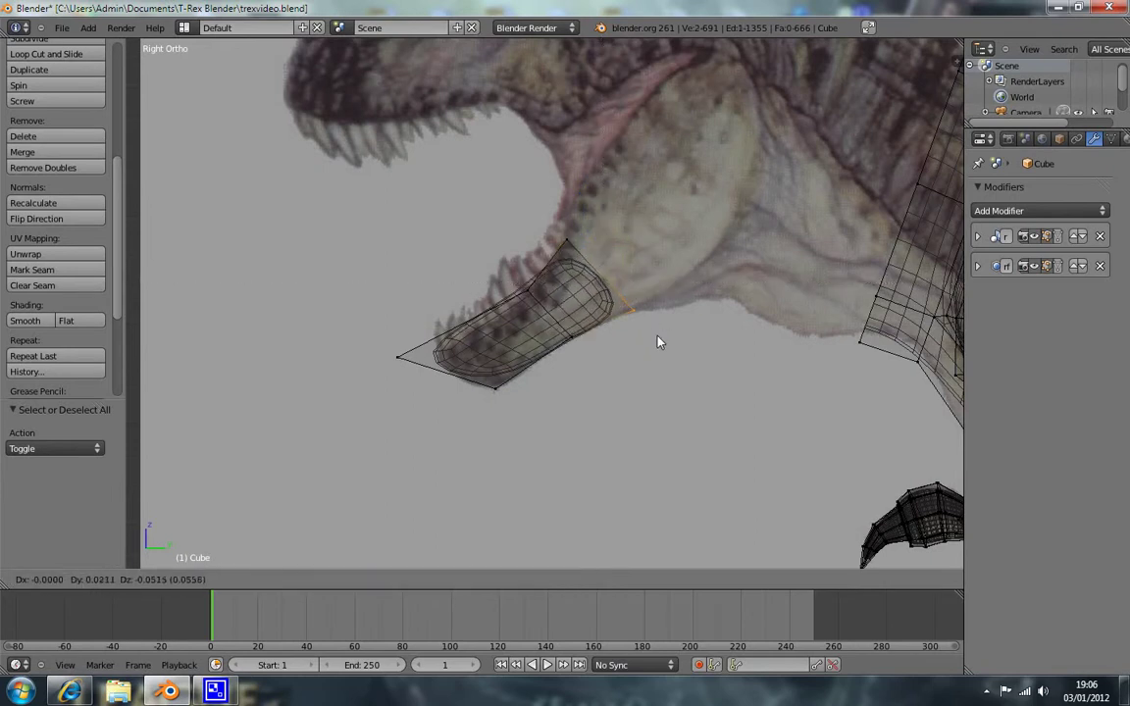
{"action": "left_click", "coordinate": [629, 311]}
Extrude another jaw segment further back and align its top and lower vertices to the outline
{"action": "key", "text": "e"}
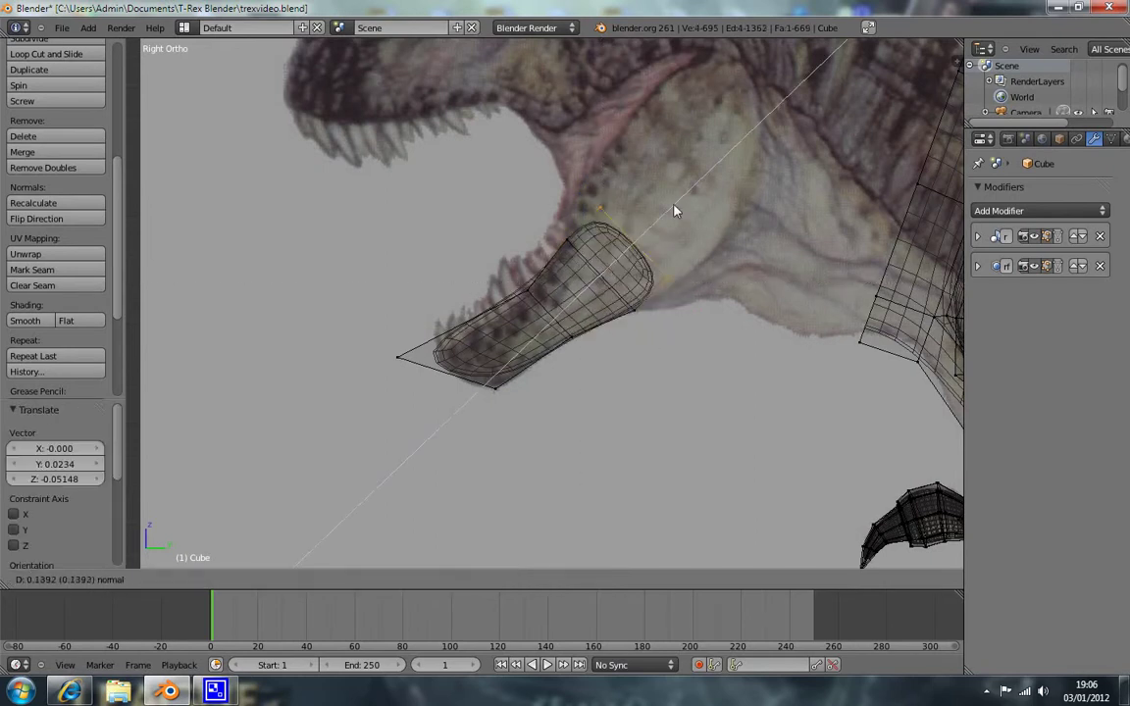
{"action": "left_click", "coordinate": [700, 193]}
{"action": "key", "text": "a"}
{"action": "right_click", "coordinate": [627, 187]}
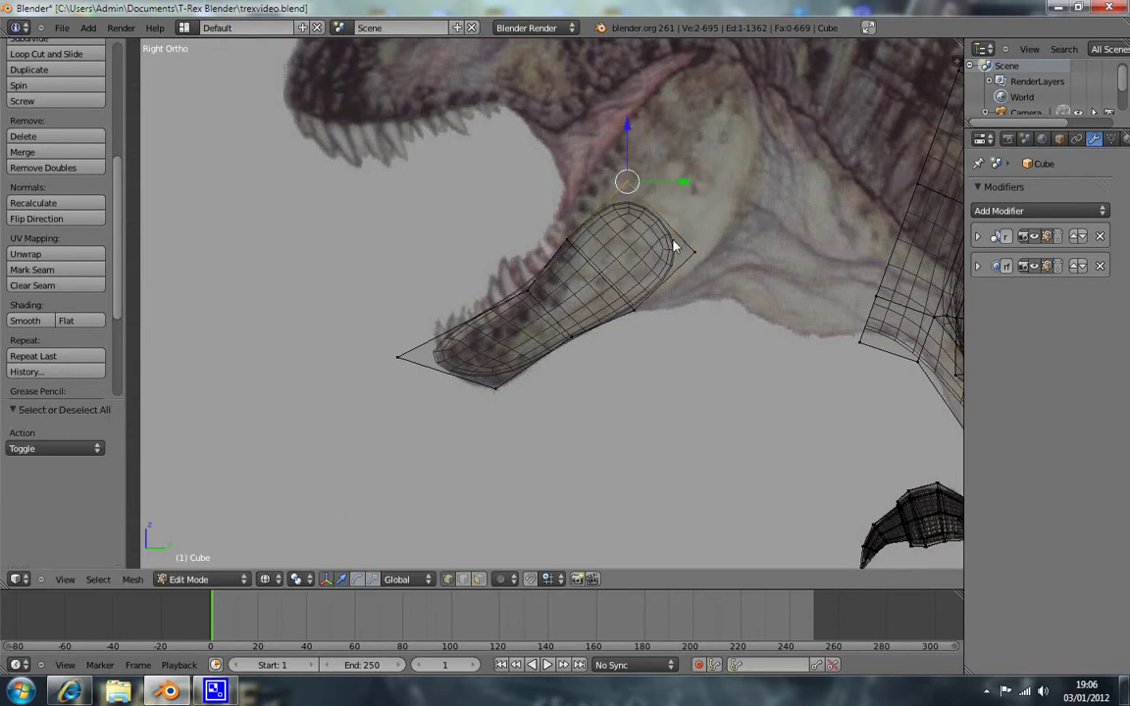
{"action": "key", "text": "g"}
{"action": "left_click", "coordinate": [613, 222]}
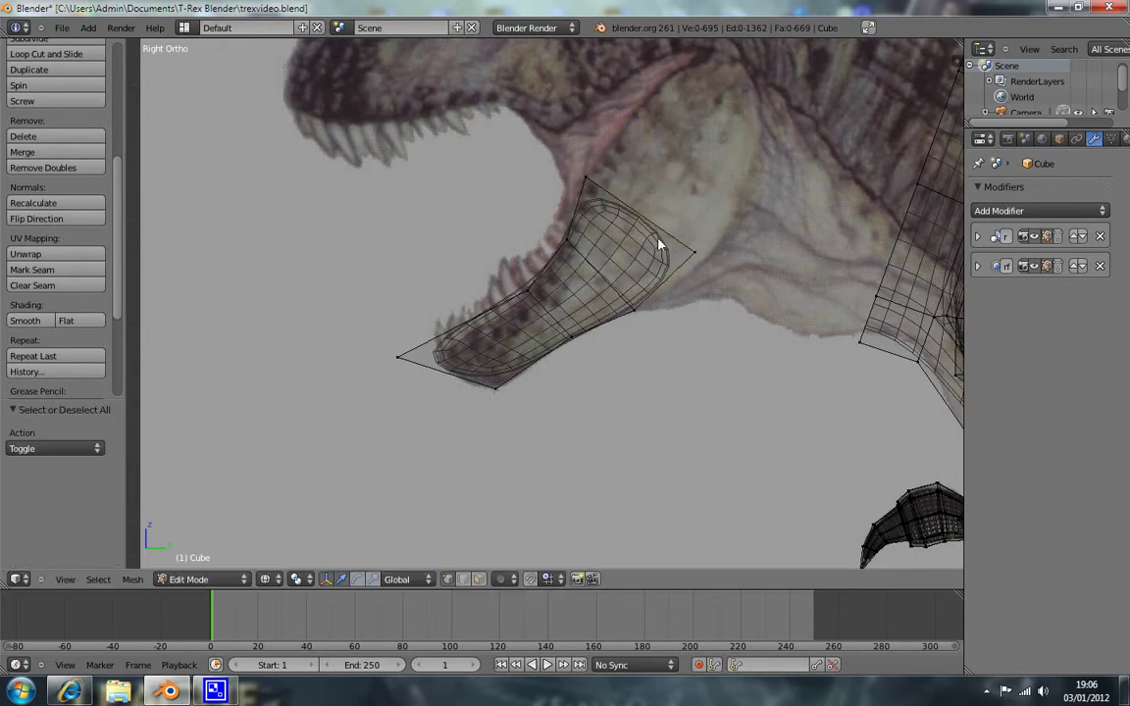
{"action": "right_click", "coordinate": [714, 274]}
{"action": "key", "text": "g"}
{"action": "left_click", "coordinate": [717, 295]}
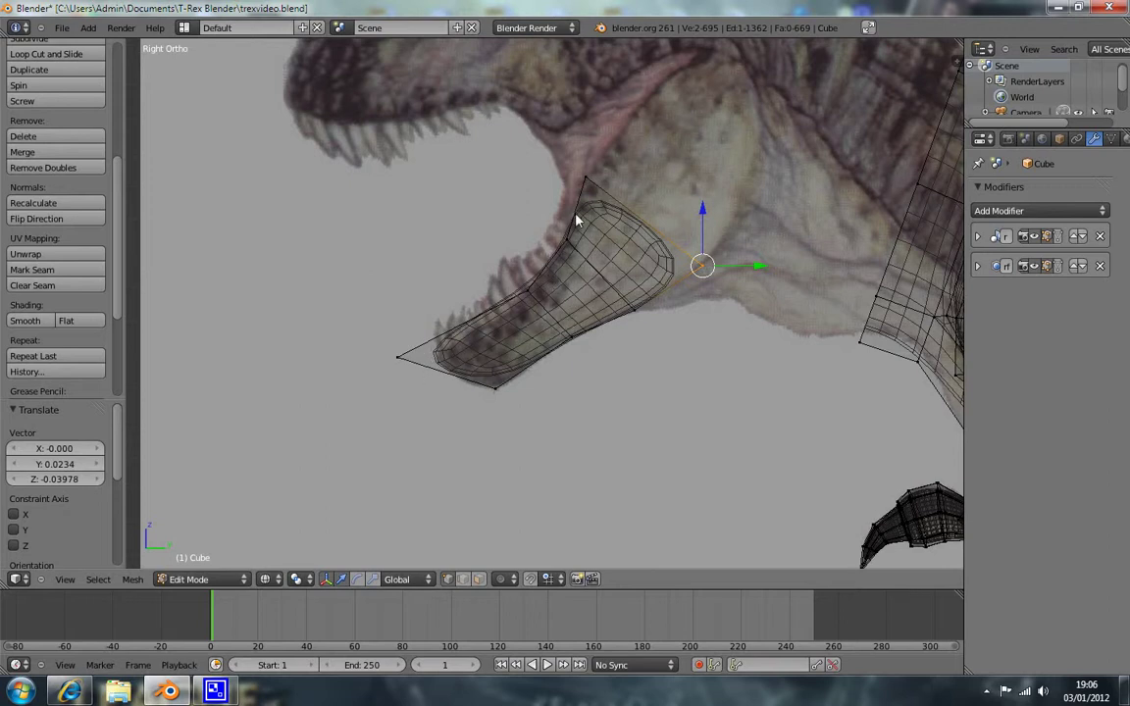
Extrude the jaw's back edge upward toward the skull
{"action": "middle_click_drag", "start_coordinate": [714, 177], "coordinate": [667, 286], "text": "shift"}
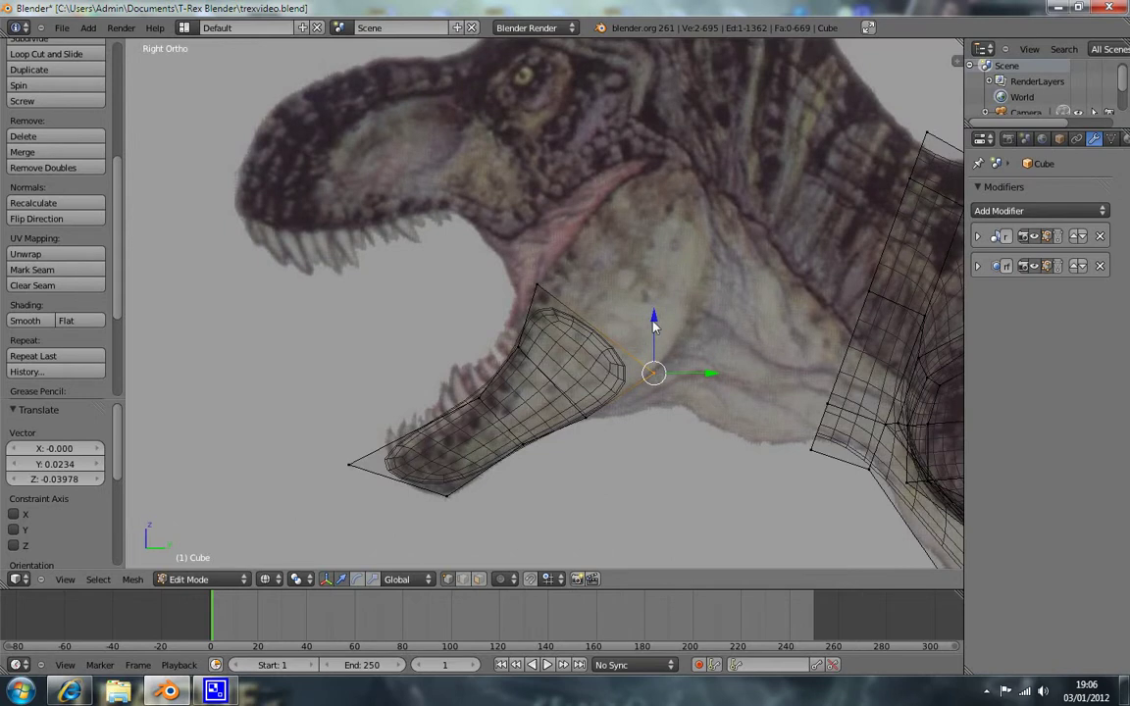
{"action": "right_click", "coordinate": [549, 294]}
{"action": "key", "text": "e"}
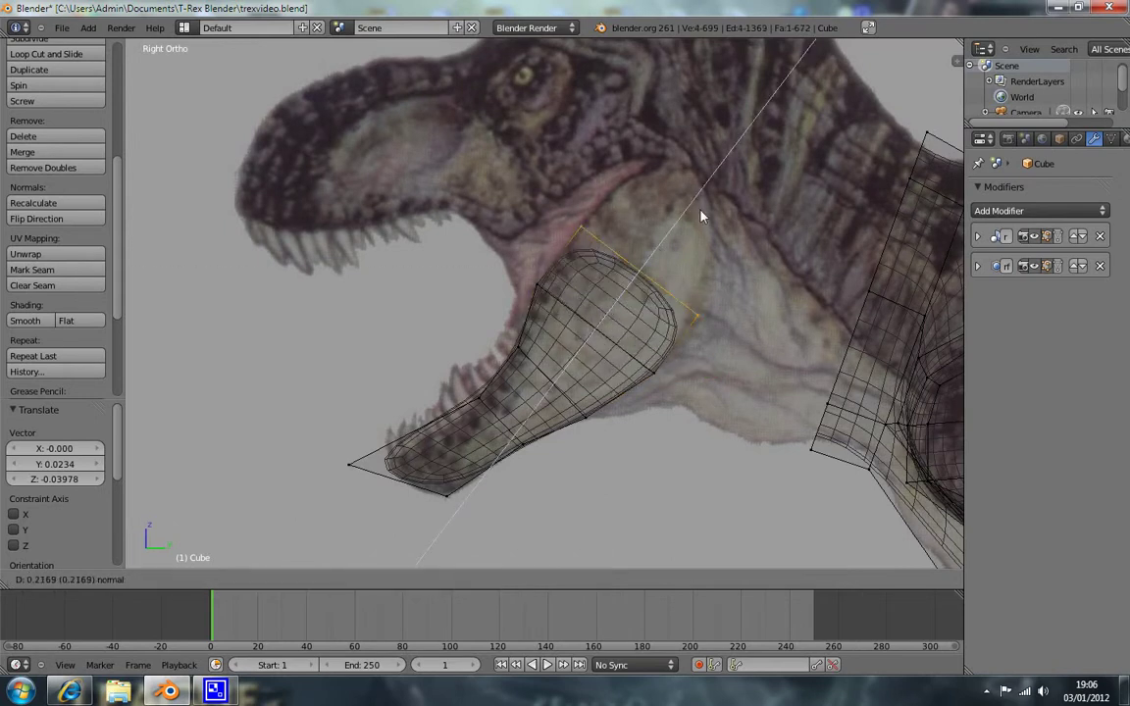
{"action": "left_click", "coordinate": [702, 216]}
{"action": "key", "text": "a"}
Raise the top back jaw vertices toward the skull to match the reference
{"action": "right_click", "coordinate": [627, 243]}
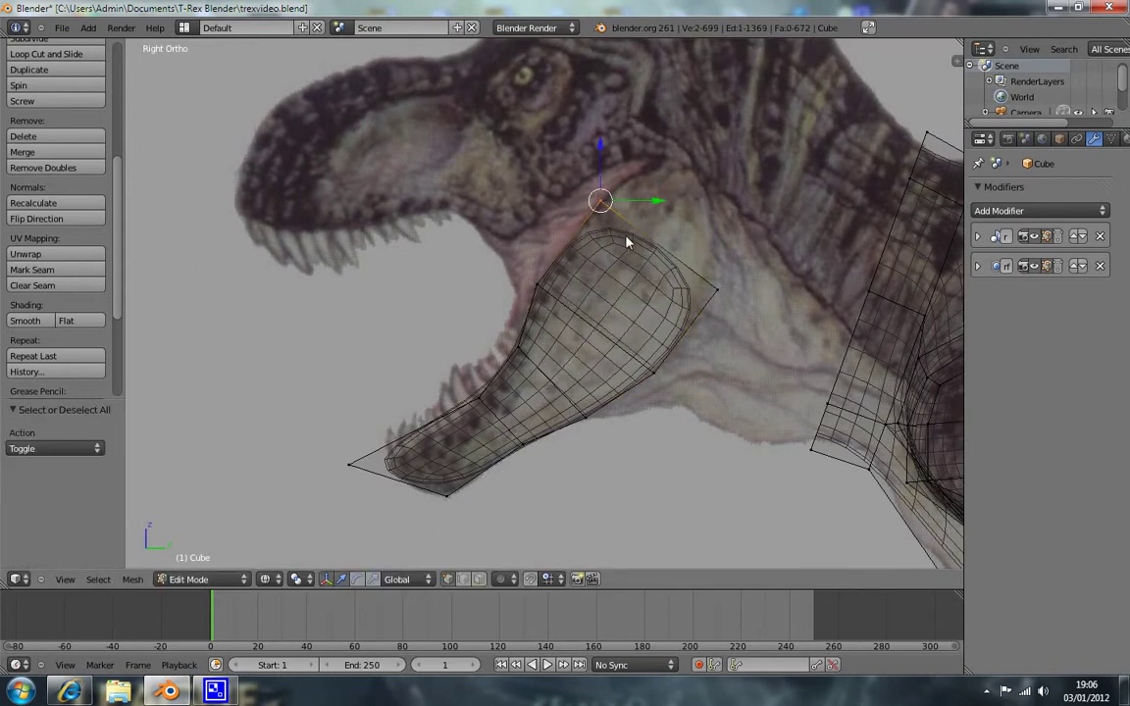
{"action": "key", "text": "g"}
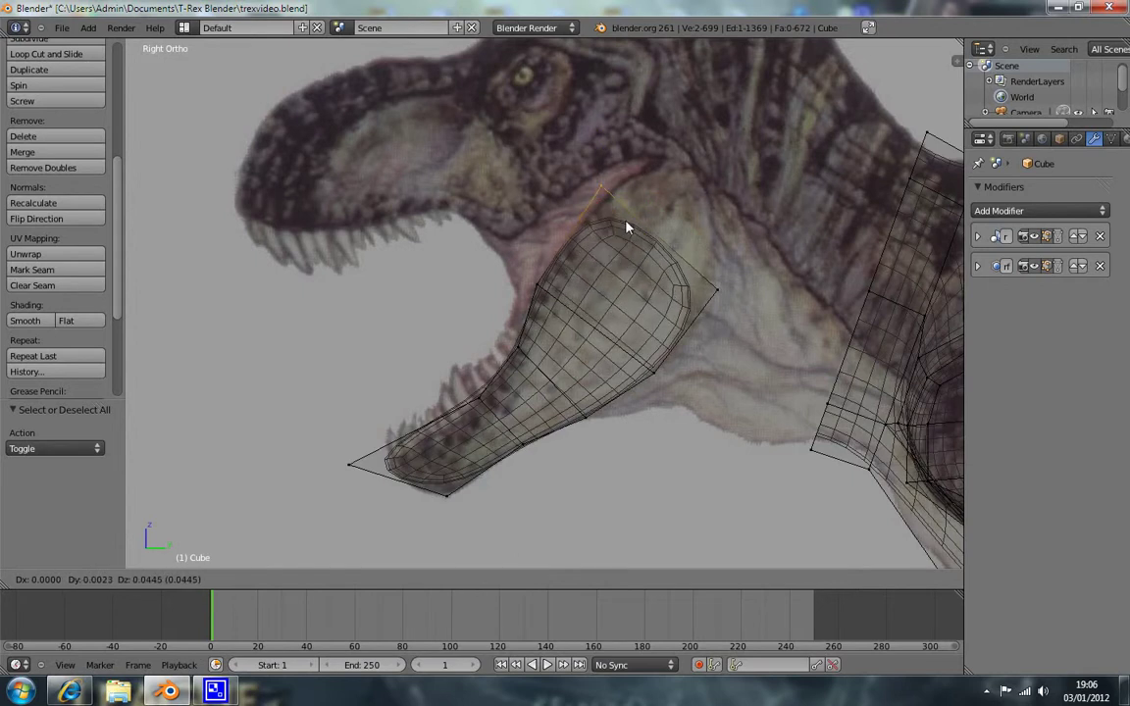
{"action": "left_click", "coordinate": [633, 231]}
{"action": "key", "text": "g"}
{"action": "left_click", "coordinate": [743, 284]}
{"action": "key", "text": "a"}
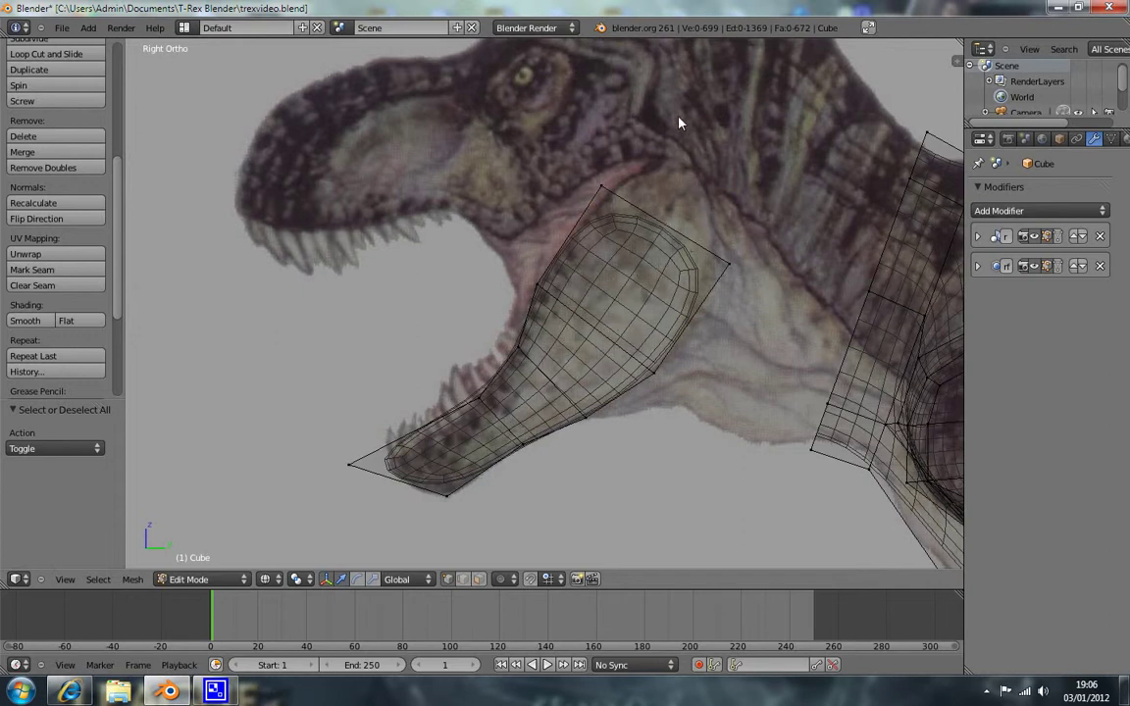
Box-select the jaw's top vertex and try a move, then cancel it
{"action": "key", "text": "b"}
{"action": "left_click_drag", "start_coordinate": [595, 177], "coordinate": [627, 212]}
{"action": "key", "text": "g"}
{"action": "right_click", "coordinate": [691, 248]}
Extrude the jaw's top edge upward and lift it further toward the skull
{"action": "key", "text": "b"}
{"action": "left_click_drag", "start_coordinate": [716, 250], "coordinate": [589, 211]}
{"action": "key", "text": "e"}
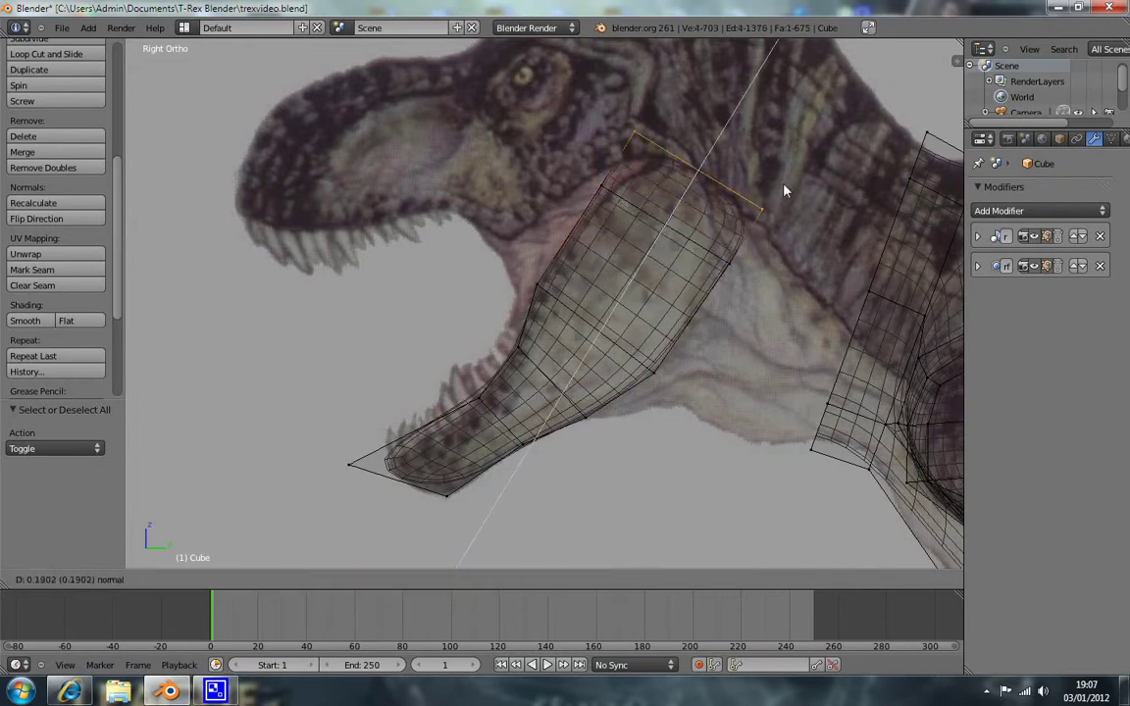
{"action": "left_click", "coordinate": [806, 160]}
{"action": "key", "text": "g"}
{"action": "left_click", "coordinate": [728, 131]}
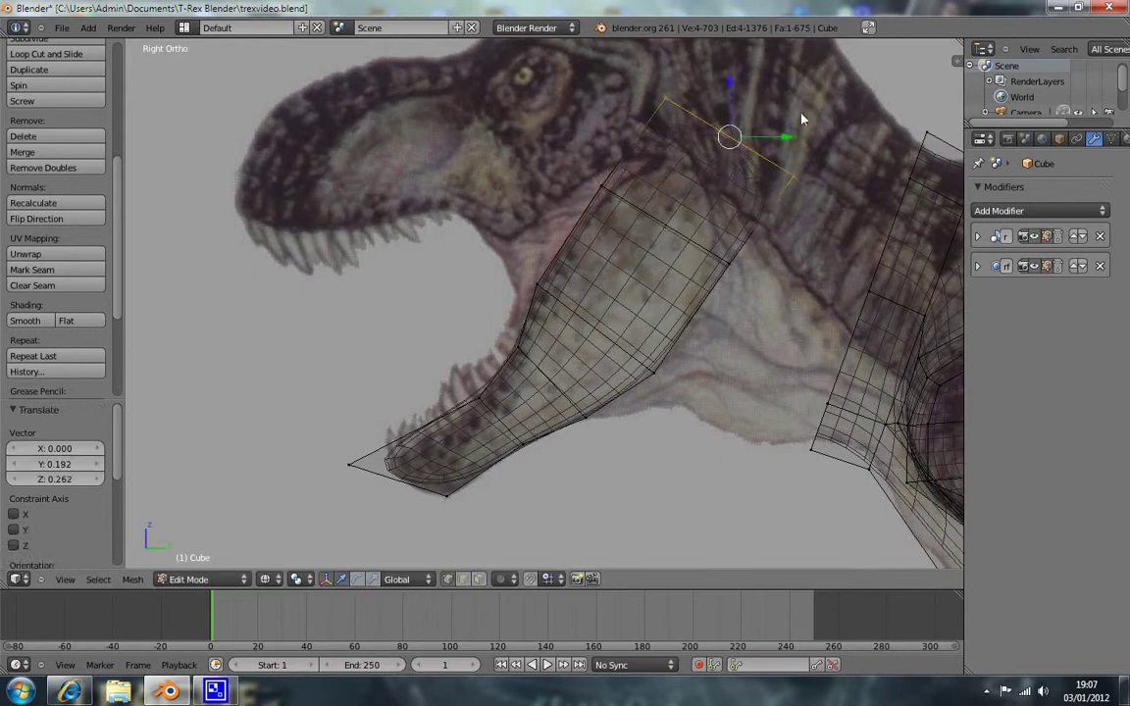
{"action": "key", "text": "a"}
Reposition the new top vertices, then select the new face's top edge
{"action": "key", "text": "b"}
{"action": "left_click_drag", "start_coordinate": [637, 93], "coordinate": [702, 152]}
{"action": "key", "text": "g"}
{"action": "left_click", "coordinate": [690, 225]}
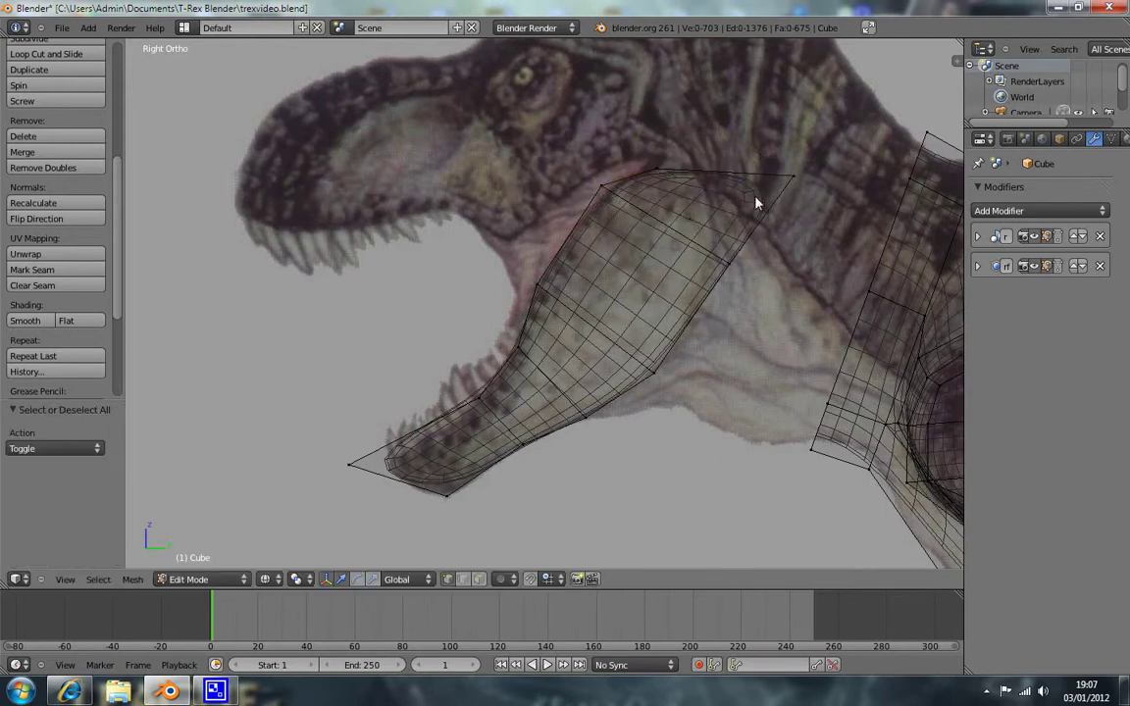
{"action": "key", "text": "g"}
{"action": "right_click", "coordinate": [795, 188]}
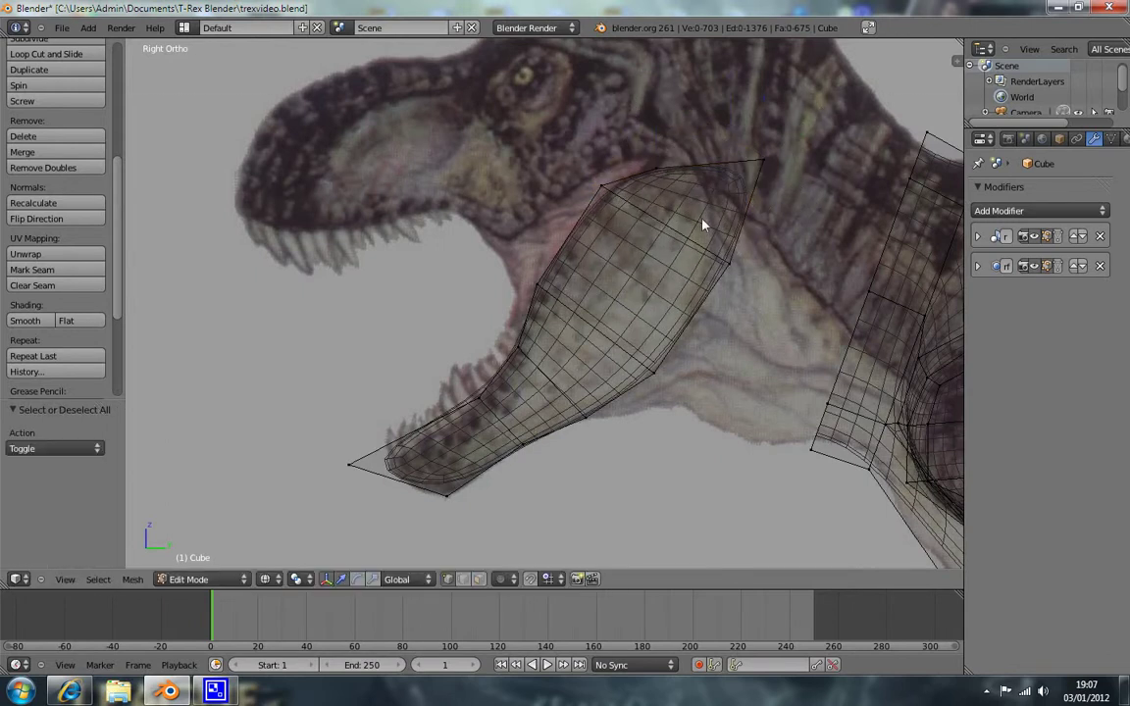
{"action": "right_click", "coordinate": [608, 189]}
{"action": "key", "text": "b"}
{"action": "left_click_drag", "start_coordinate": [650, 145], "coordinate": [785, 183]}
Extrude the top edge up toward the skull and fit its corner vertex to the head outline
{"action": "scroll", "coordinate": [785, 184], "scroll_direction": "down", "scroll_amount": 3}
{"action": "middle_click_drag", "start_coordinate": [775, 176], "coordinate": [730, 338], "text": "shift"}
{"action": "key", "text": "e"}
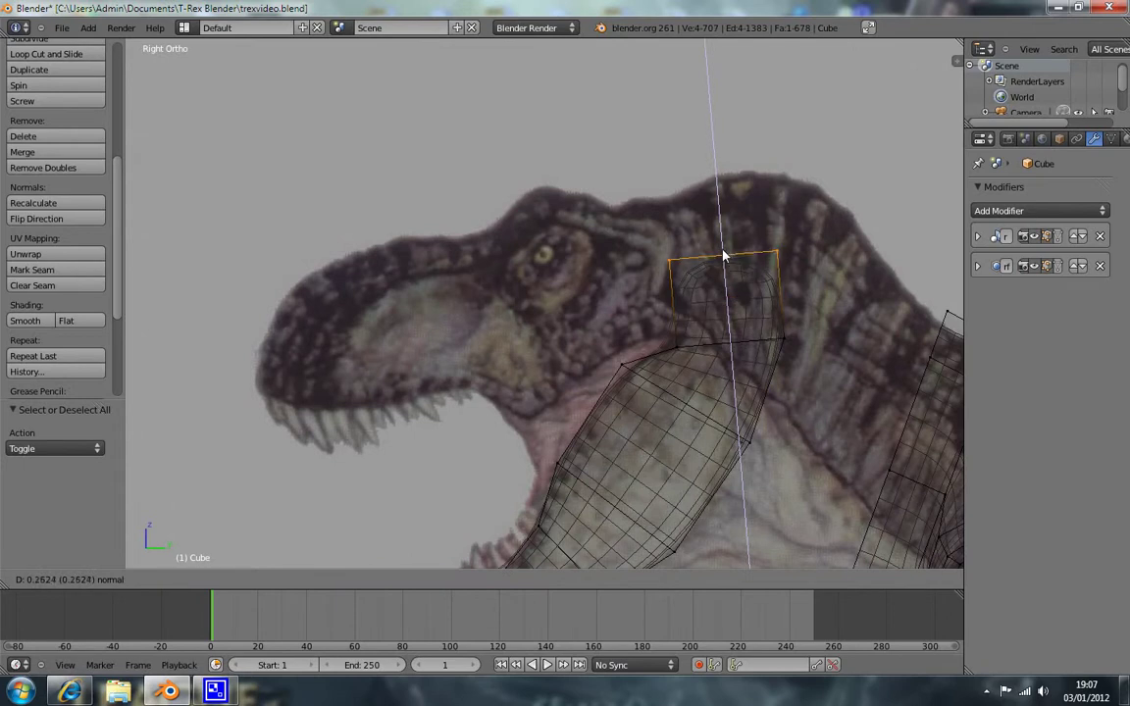
{"action": "left_click", "coordinate": [723, 257]}
{"action": "right_click", "coordinate": [688, 303]}
{"action": "key", "text": "g"}
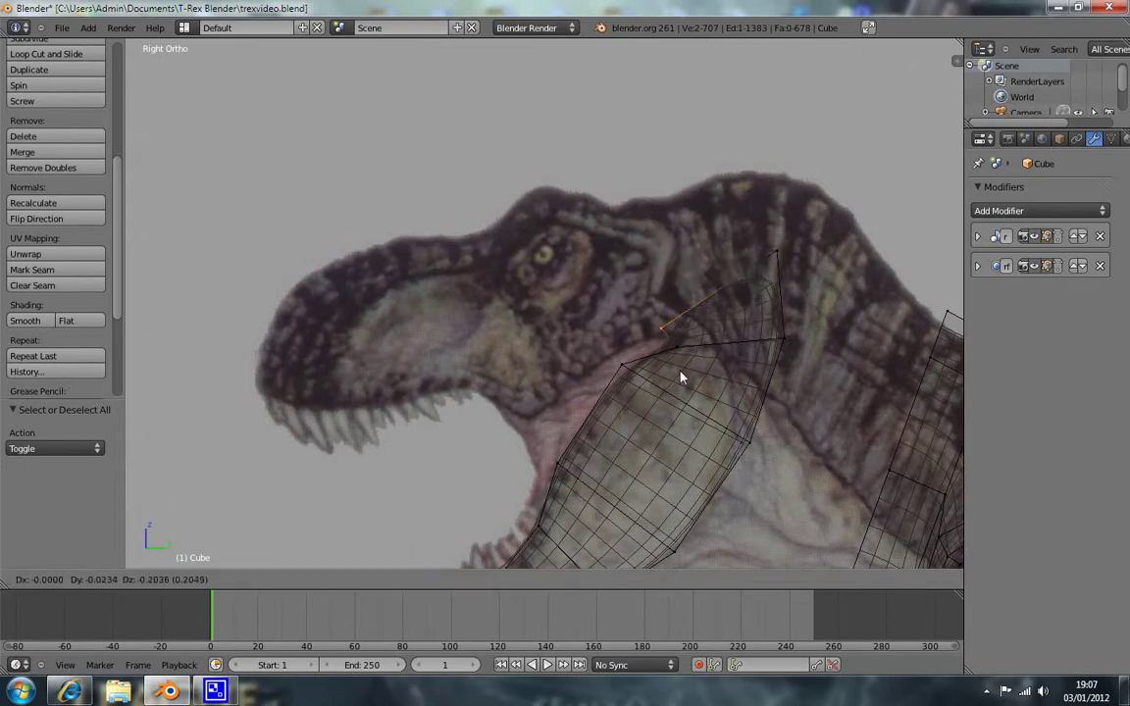
{"action": "left_click", "coordinate": [688, 381]}
Pull the new face's top vertices up to the skull crest
{"action": "key", "text": "a"}
{"action": "key", "text": "b"}
{"action": "left_click_drag", "start_coordinate": [755, 243], "coordinate": [797, 286]}
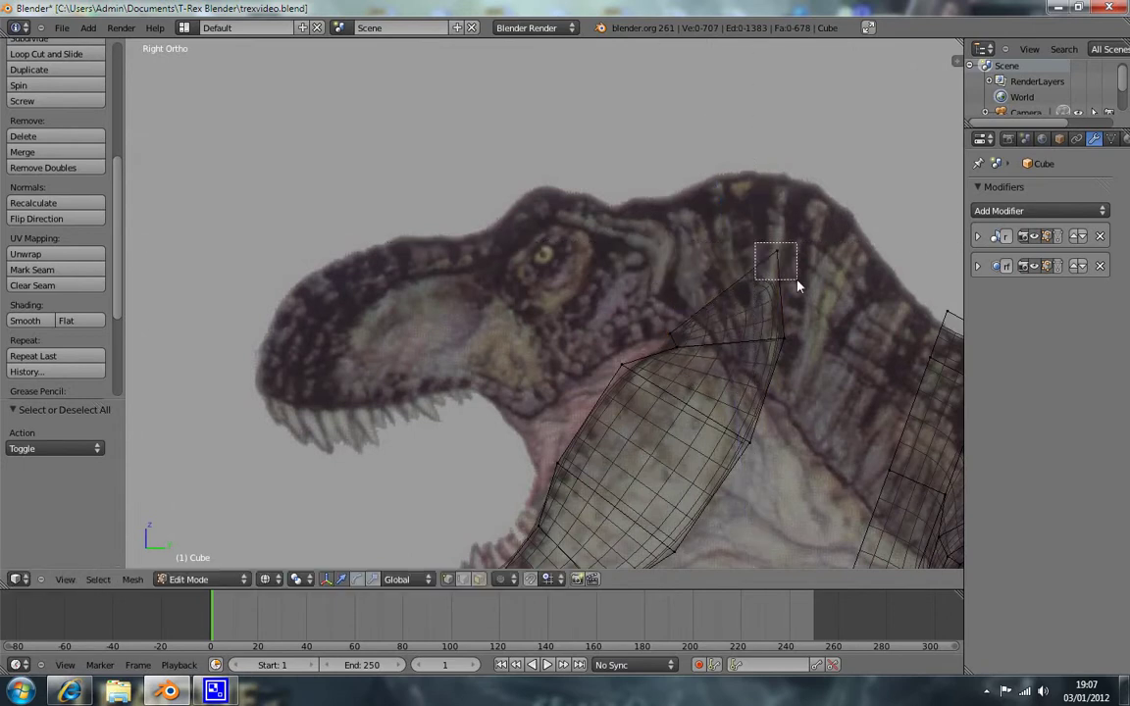
{"action": "key", "text": "g"}
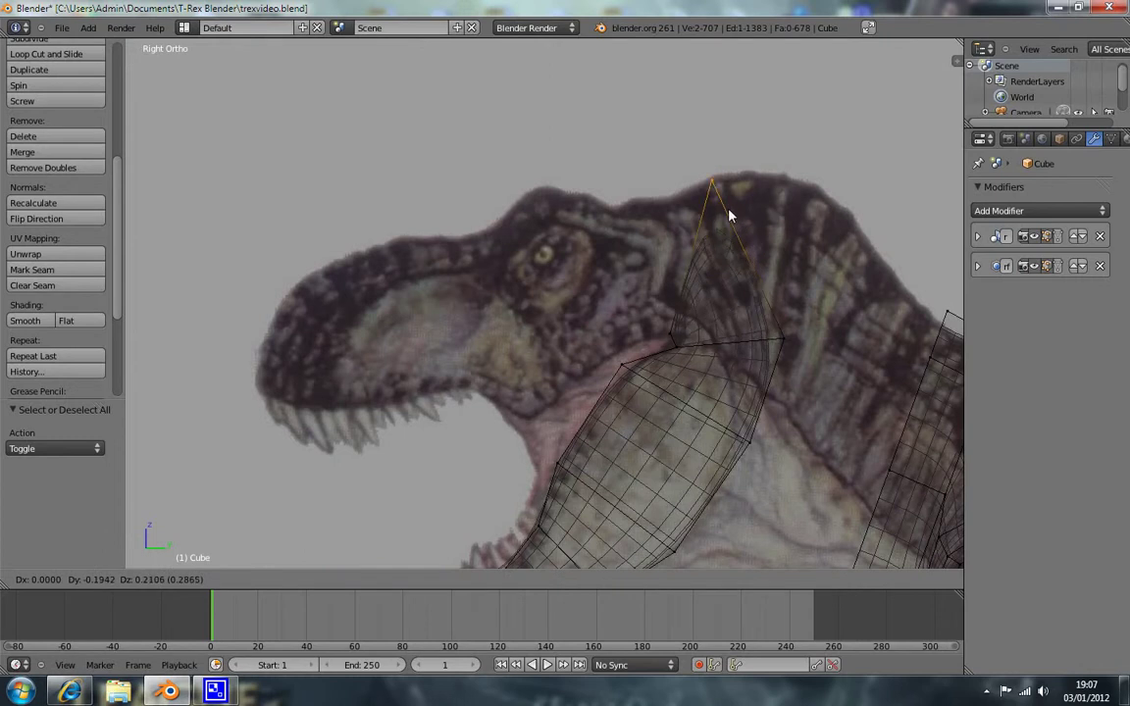
{"action": "left_click", "coordinate": [726, 216]}
Extrude the front edge forward over the eye and fit a vertex to the outline
{"action": "key", "text": "b"}
{"action": "left_click_drag", "start_coordinate": [648, 325], "coordinate": [676, 335]}
{"action": "key", "text": "e"}
{"action": "left_click", "coordinate": [460, 340]}
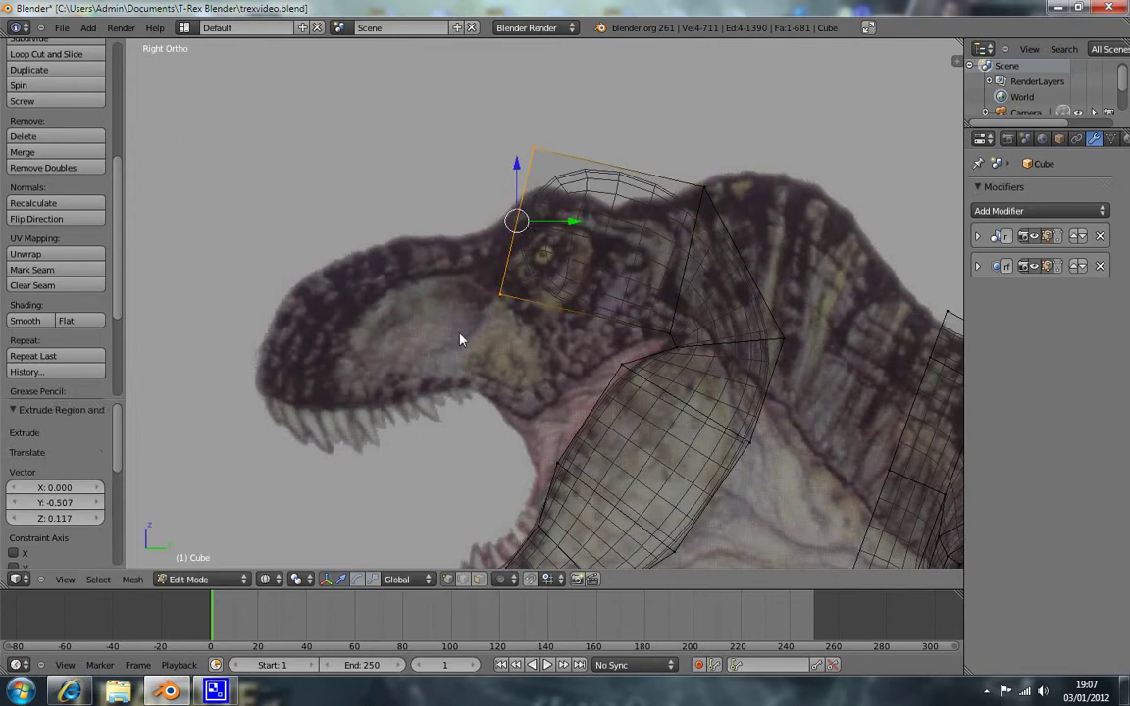
{"action": "key", "text": "a"}
{"action": "right_click", "coordinate": [499, 291]}
{"action": "key", "text": "g"}
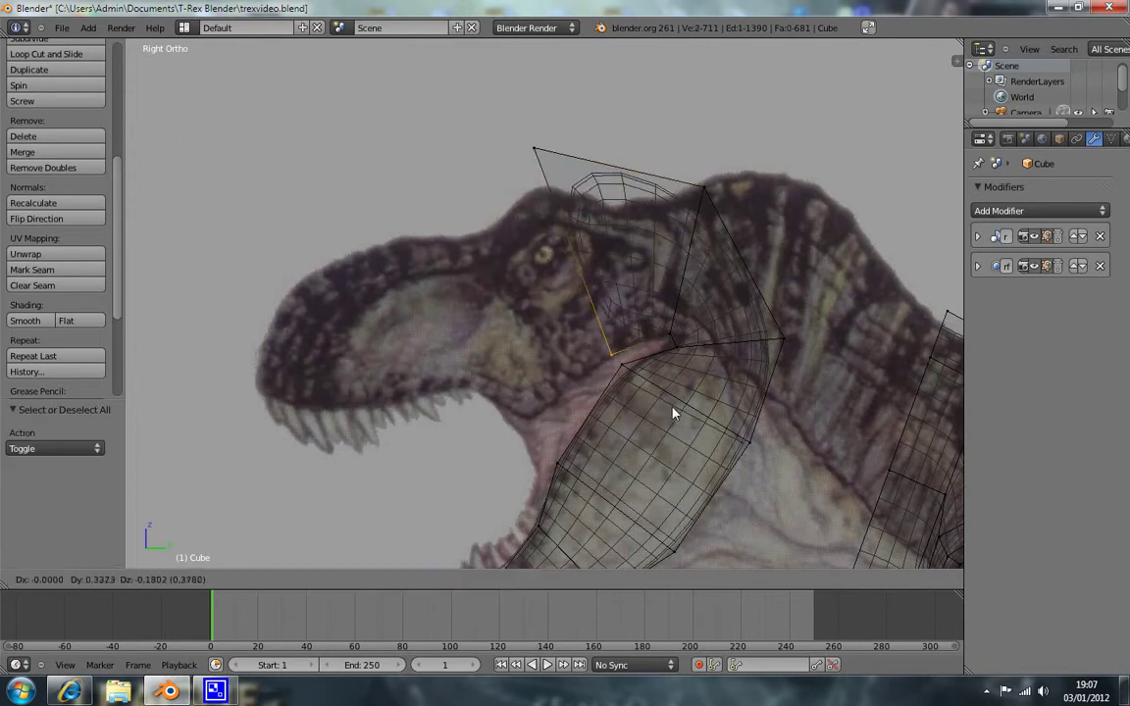
{"action": "left_click", "coordinate": [672, 412]}
Move the top front vertex toward the head and extrude the front edge forward again
{"action": "key", "text": "a"}
{"action": "right_click", "coordinate": [538, 162]}
{"action": "key", "text": "g"}
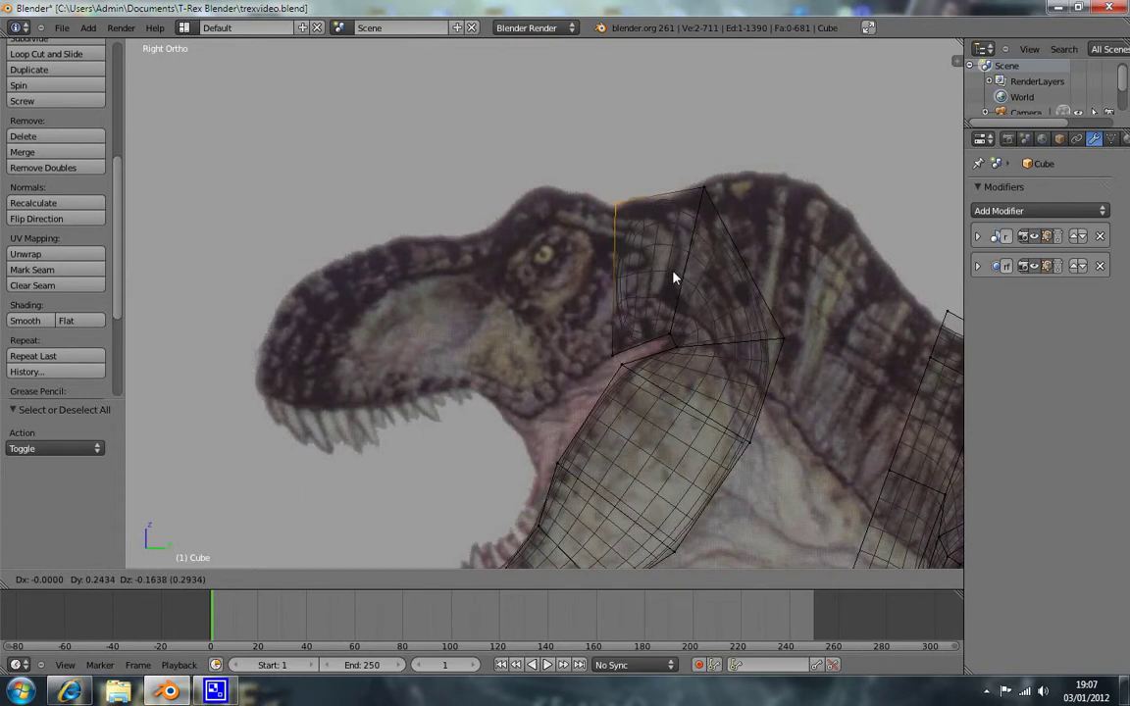
{"action": "left_click", "coordinate": [673, 283]}
{"action": "right_click", "coordinate": [613, 355], "text": "shift"}
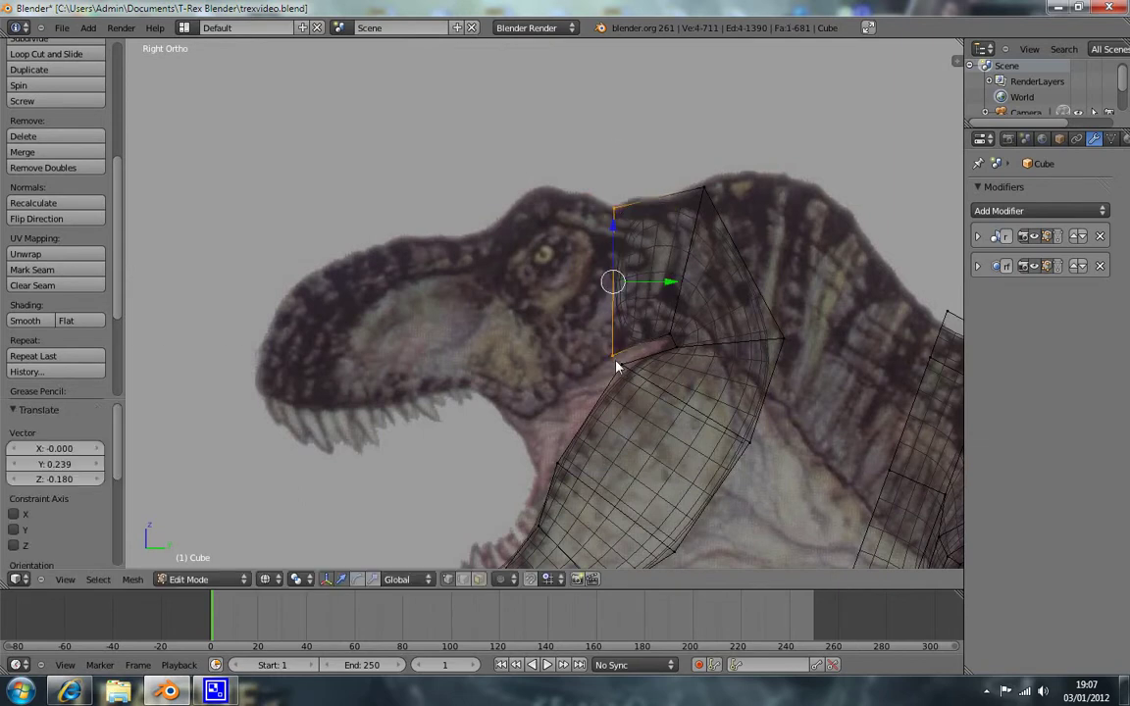
{"action": "key", "text": "e"}
{"action": "left_click", "coordinate": [545, 396]}
Adjust the new face's top and lower front vertices and front edge to the head outline
{"action": "key", "text": "a"}
{"action": "right_click", "coordinate": [546, 207]}
{"action": "key", "text": "g"}
{"action": "left_click", "coordinate": [561, 231]}
{"action": "right_click", "coordinate": [555, 349]}
{"action": "key", "text": "g"}
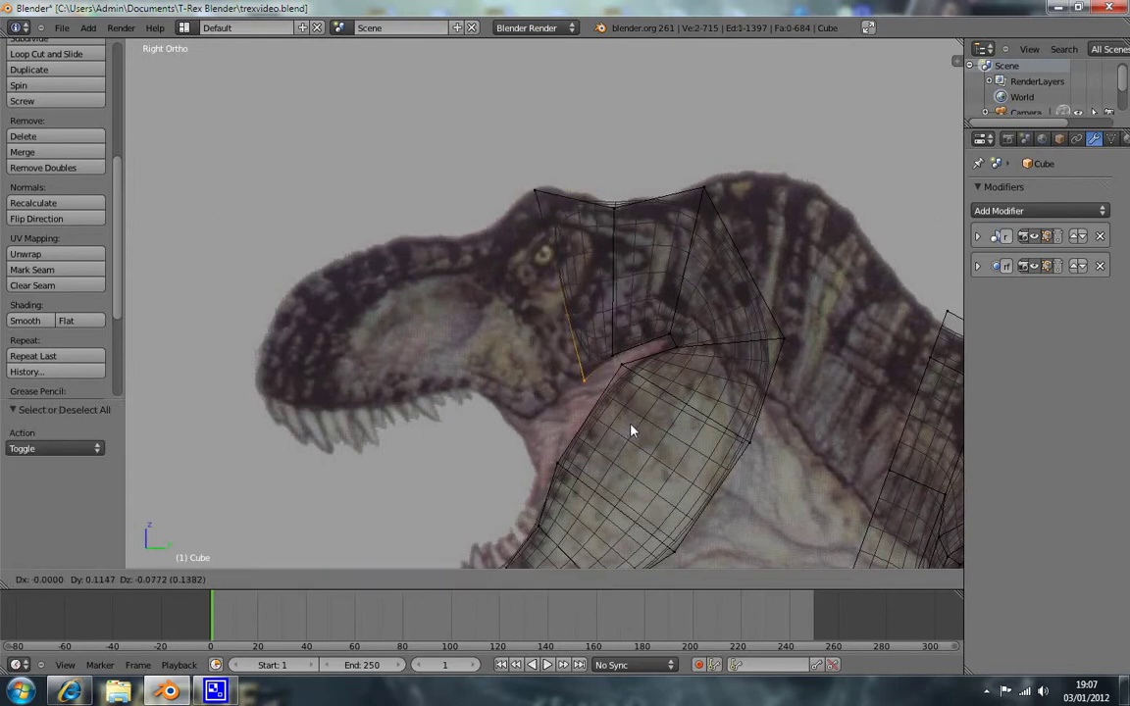
{"action": "left_click", "coordinate": [631, 432]}
{"action": "right_click", "coordinate": [535, 189], "text": "shift"}
{"action": "key", "text": "g"}
{"action": "key", "text": "z"}
{"action": "key", "text": "z"}
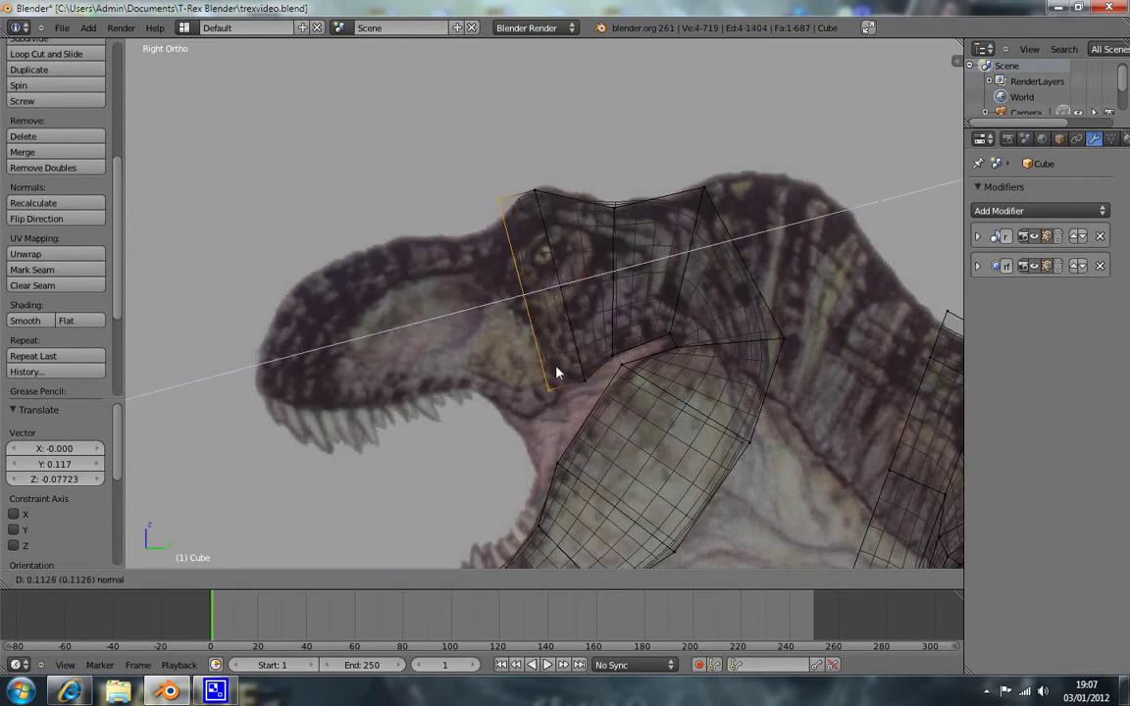
{"action": "left_click", "coordinate": [535, 391]}
Place the head's top vertex and the lower jaw-line vertex against the reference
{"action": "key", "text": "a"}
{"action": "right_click", "coordinate": [461, 207]}
{"action": "key", "text": "g"}
{"action": "left_click", "coordinate": [518, 302]}
{"action": "key", "text": "a"}
{"action": "right_click", "coordinate": [514, 397]}
{"action": "key", "text": "g"}
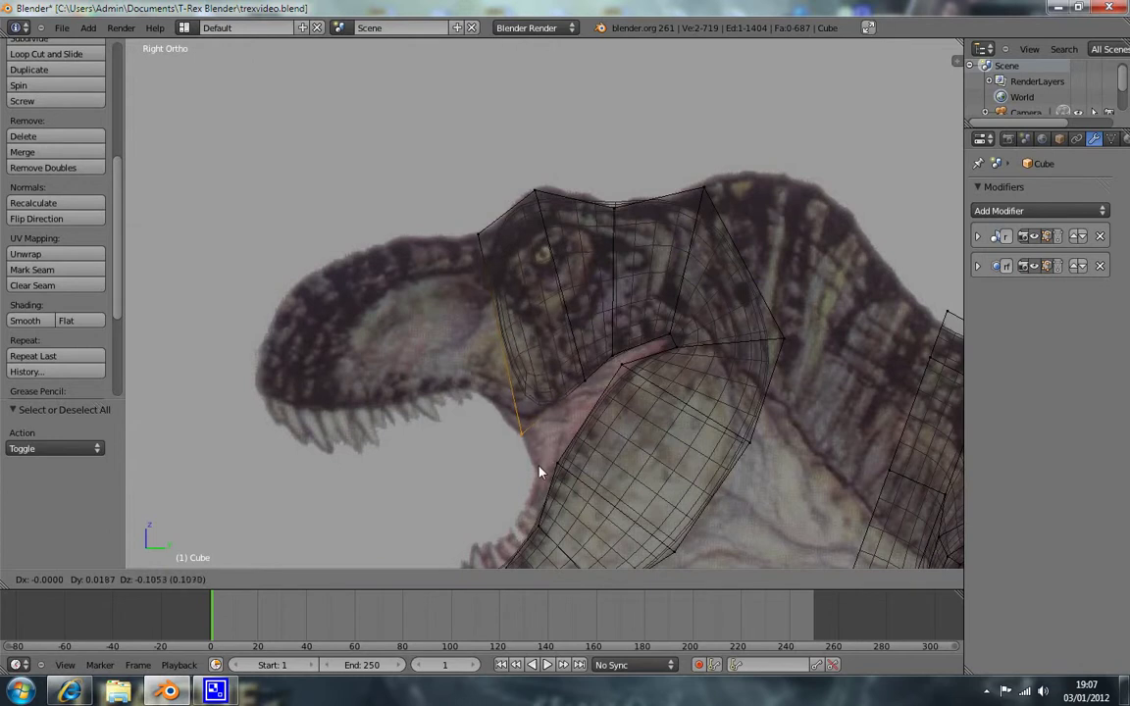
{"action": "left_click", "coordinate": [546, 457]}
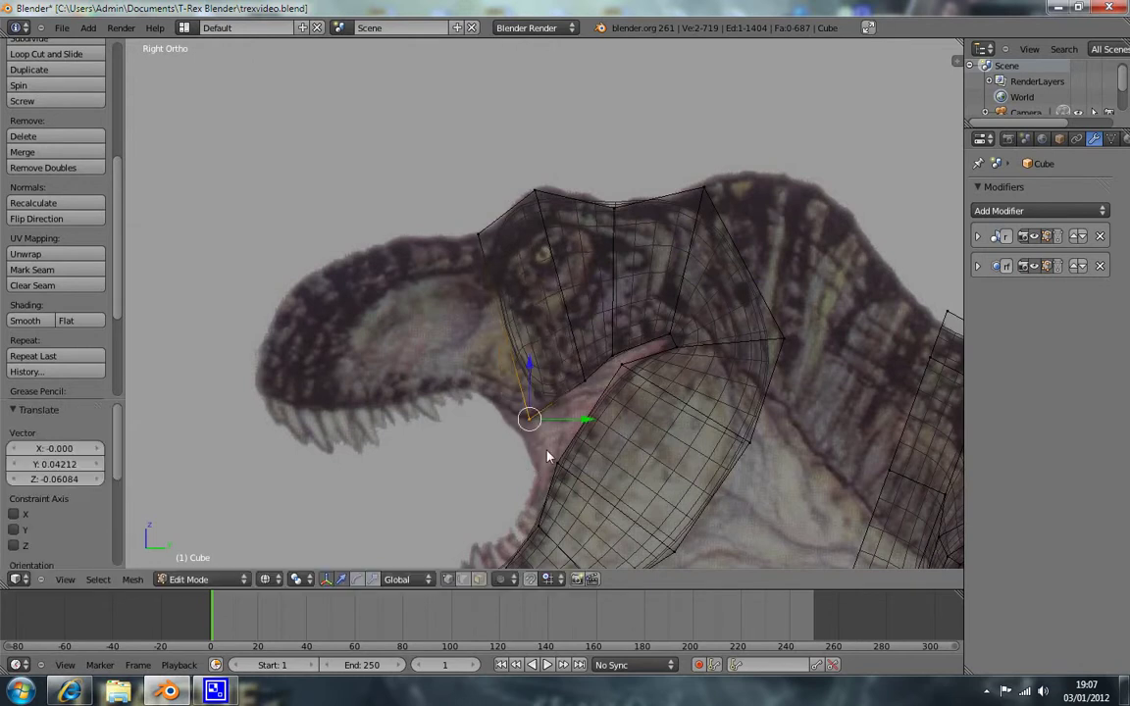
Extrude the front edge loop forward over the snout and settle it onto the head
{"action": "right_click", "coordinate": [494, 277], "text": "alt"}
{"action": "key", "text": "e"}
{"action": "left_click", "coordinate": [375, 297]}
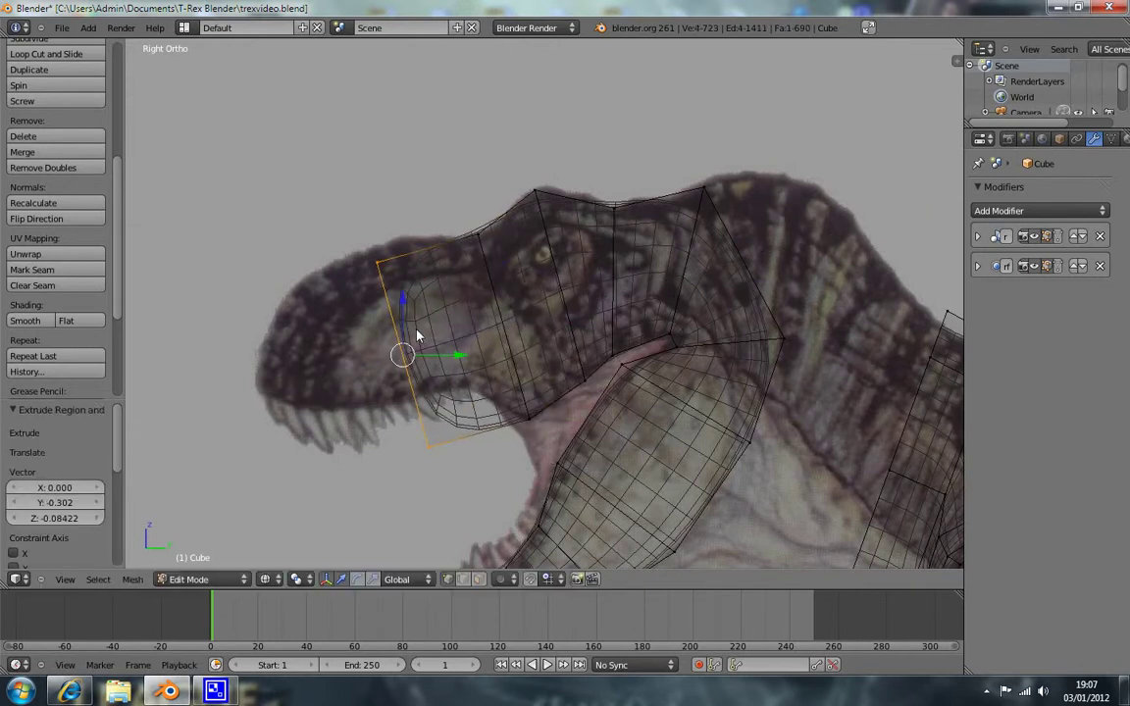
{"action": "key", "text": "a"}
{"action": "key", "text": "b"}
{"action": "left_click_drag", "start_coordinate": [362, 239], "coordinate": [436, 303]}
{"action": "key", "text": "g"}
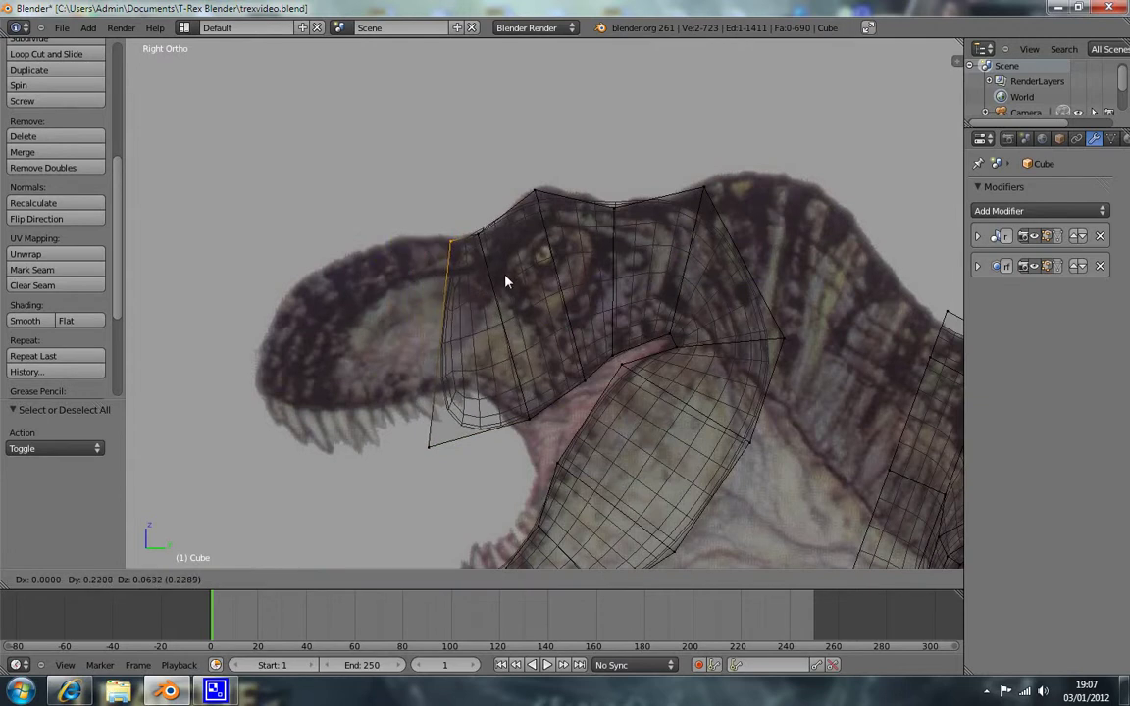
{"action": "left_click", "coordinate": [508, 279]}
Raise the lower front vertex into place and frame the whole head and jaw
{"action": "right_click", "coordinate": [430, 446]}
{"action": "key", "text": "g"}
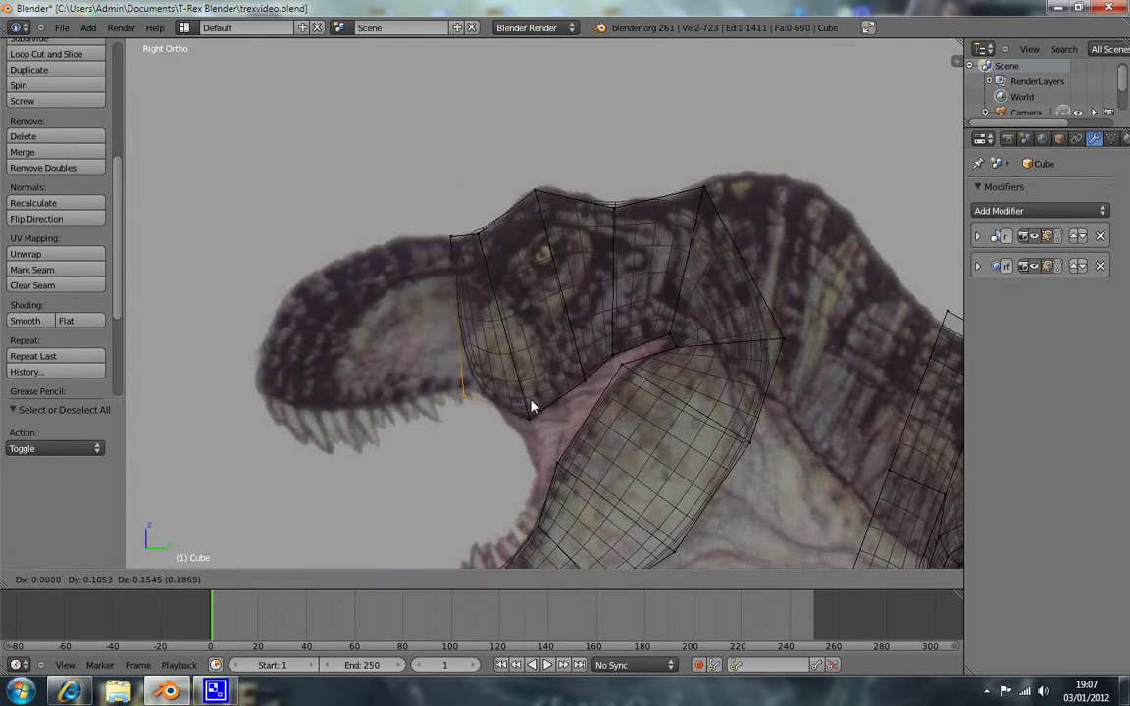
{"action": "left_click", "coordinate": [539, 398]}
{"action": "key", "text": "a"}
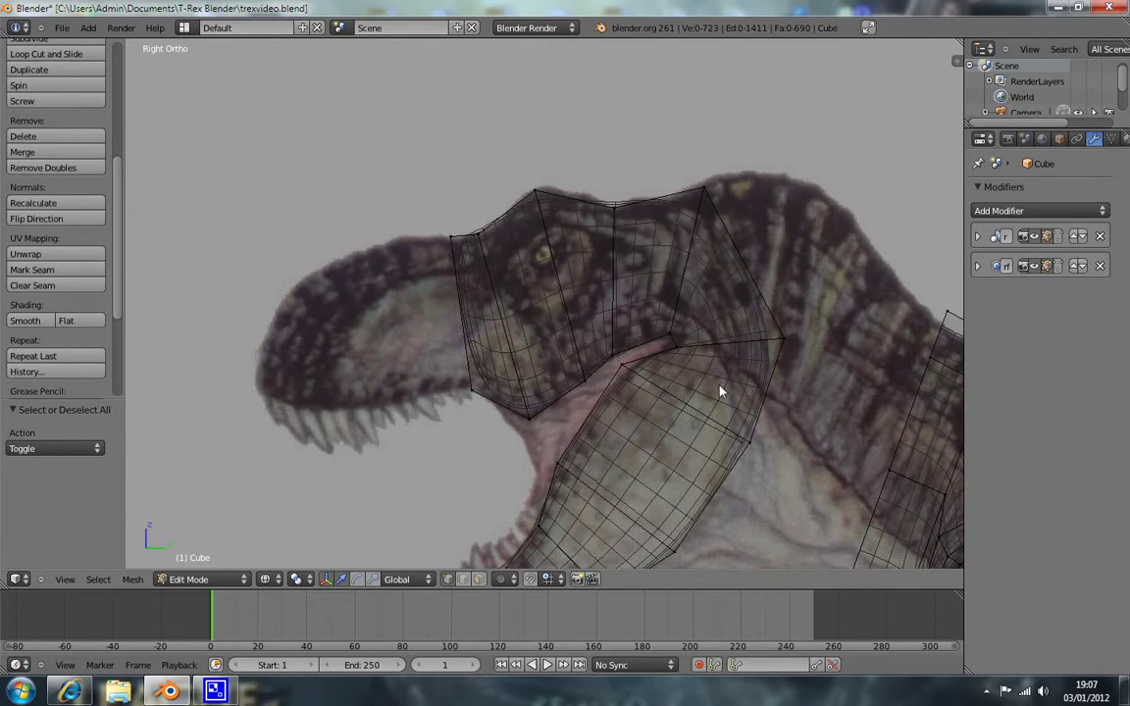
{"action": "middle_click_drag", "start_coordinate": [691, 461], "coordinate": [661, 322], "text": "shift"}
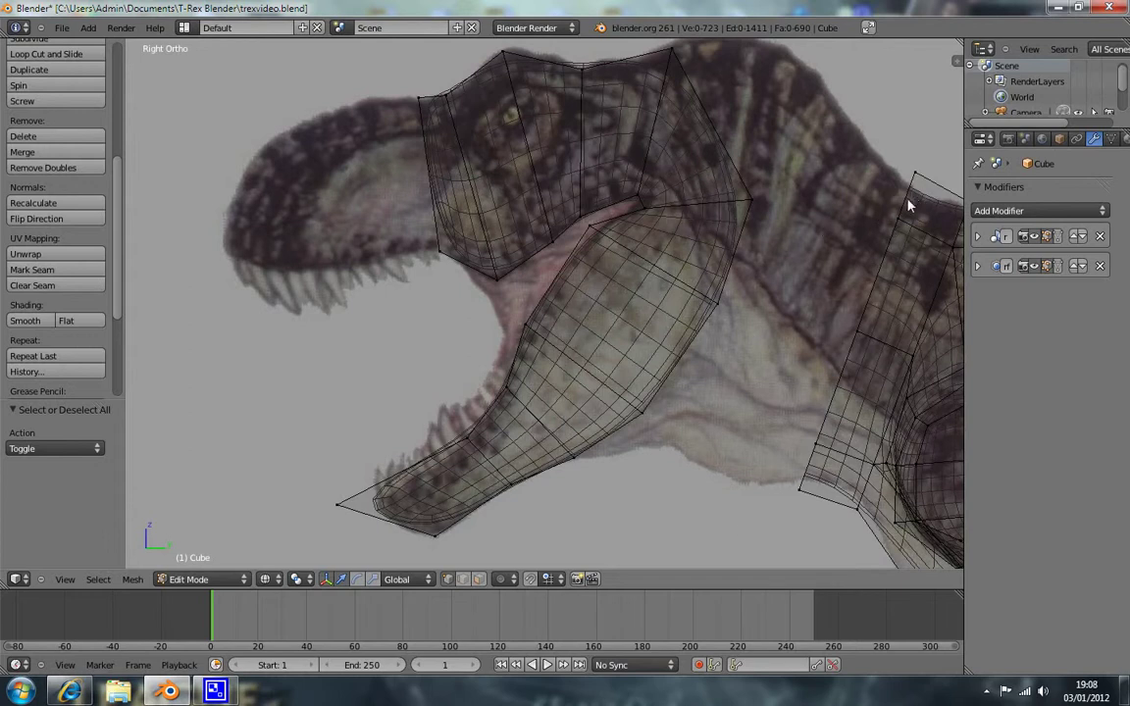
Switch to solid shading, orbit to inspect the head, and return to Right Ortho view
{"action": "key", "text": "z"}
{"action": "mouse_move", "coordinate": [787, 365]}
{"action": "middle_mouse_down"}
{"action": "mouse_move", "coordinate": [815, 368]}
{"action": "mouse_move", "coordinate": [683, 317]}
{"action": "middle_mouse_up"}
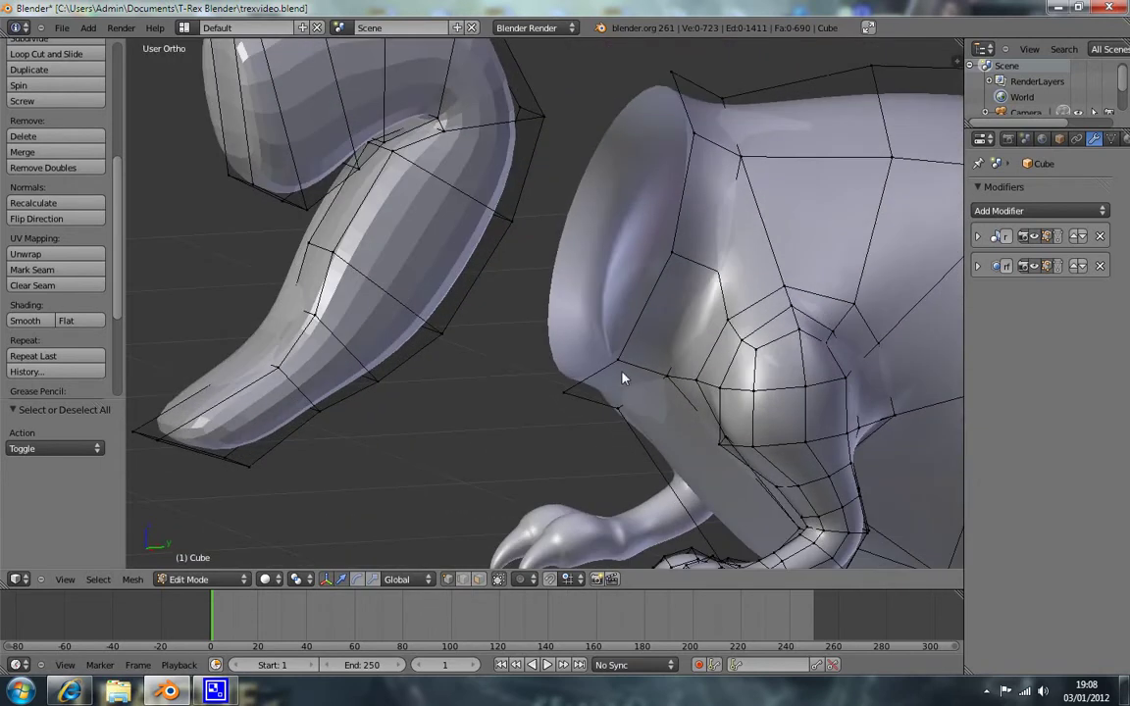
{"action": "key", "text": "KP_3"}
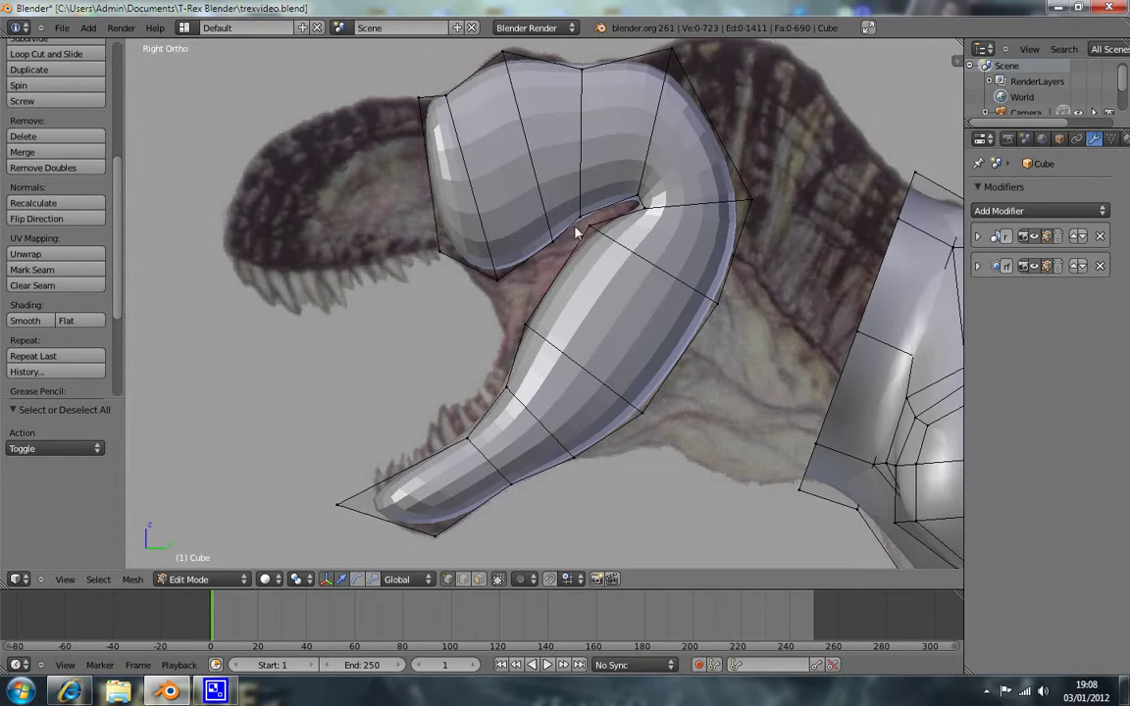
Return to wireframe and extrude the head's front edge loop forward
{"action": "right_click", "coordinate": [446, 152]}
{"action": "key", "text": "z"}
{"action": "key", "text": "b"}
{"action": "left_click_drag", "start_coordinate": [404, 203], "coordinate": [469, 285]}
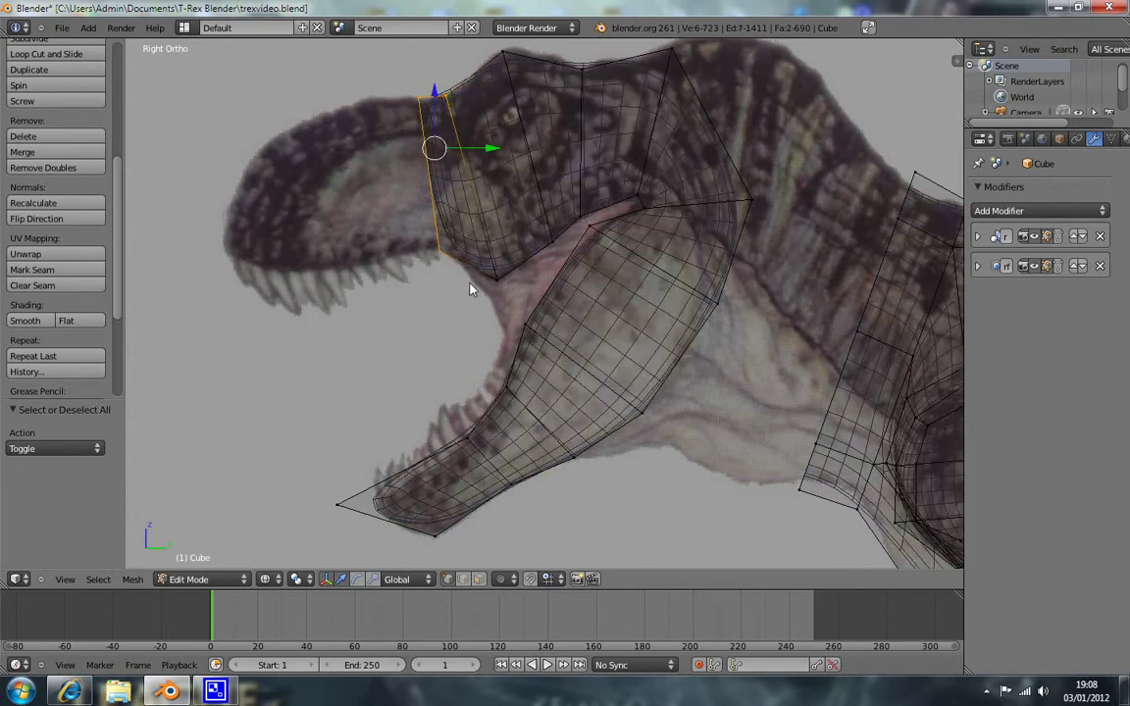
{"action": "key", "text": "e"}
{"action": "left_click", "coordinate": [403, 279]}
Extrude the front edge again over the snout and place the 3D cursor at the snout tip
{"action": "key", "text": "e"}
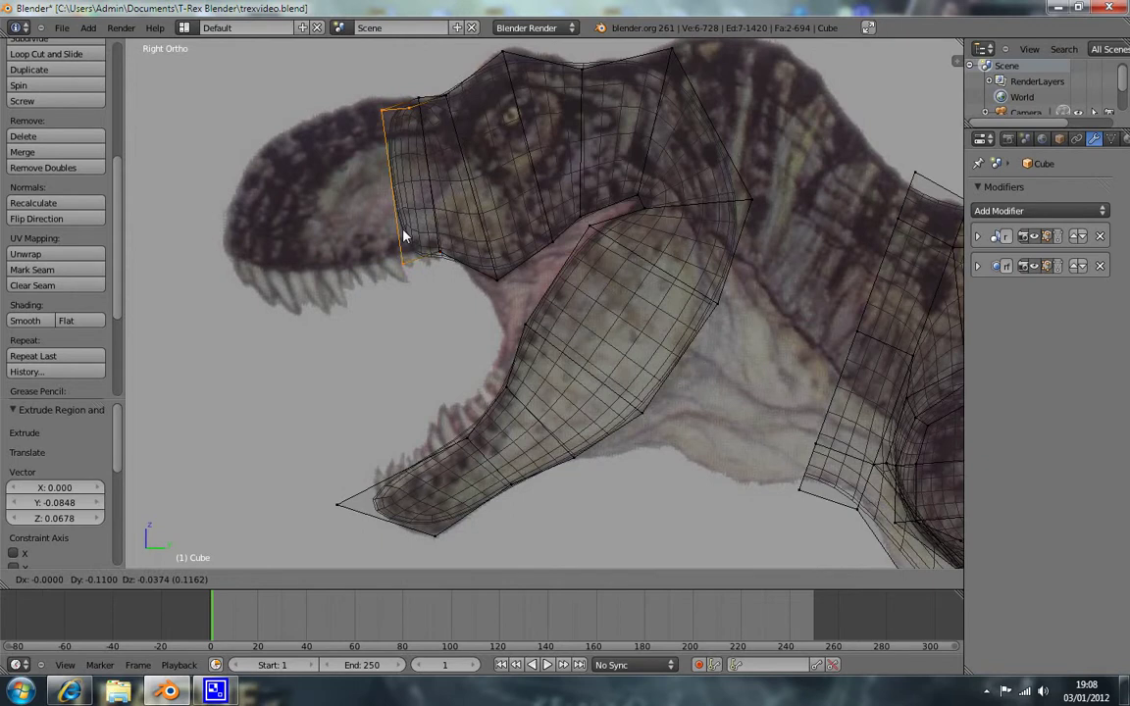
{"action": "left_click", "coordinate": [345, 236]}
{"action": "key", "text": "g"}
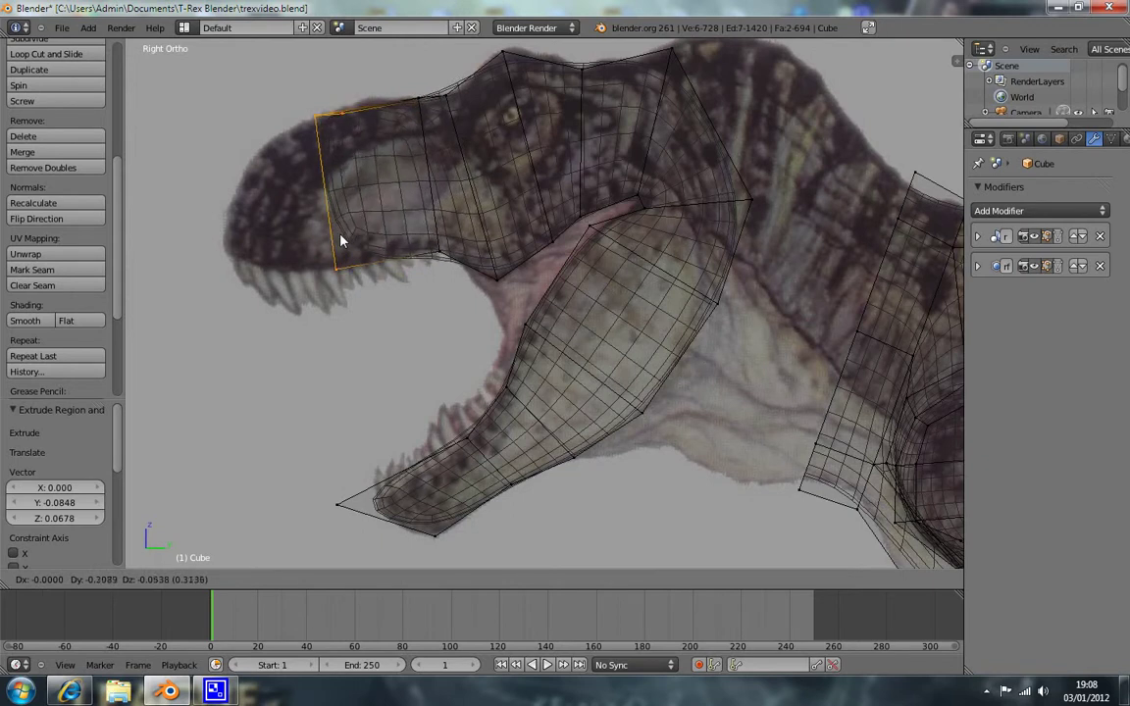
{"action": "left_click", "coordinate": [351, 240]}
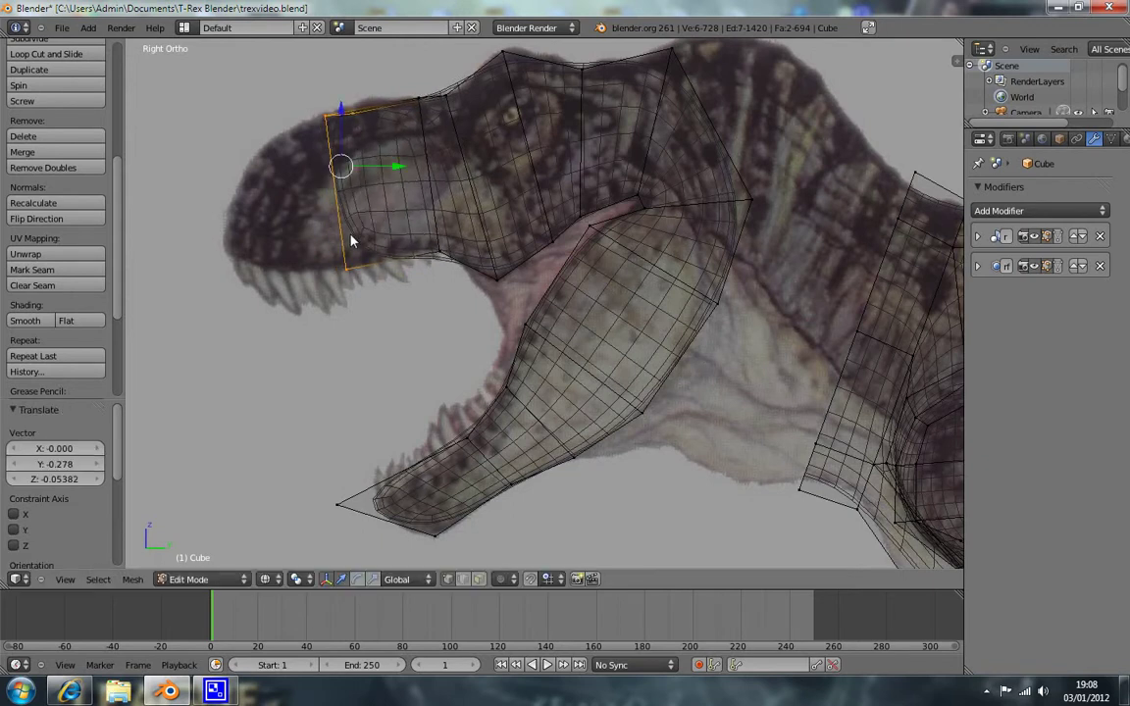
{"action": "left_click", "coordinate": [307, 108]}
{"action": "key", "text": "a"}
Move the front loop toward the snout tip, extrude a final segment, and pull its top vertex onto the tip
{"action": "right_click", "coordinate": [339, 142]}
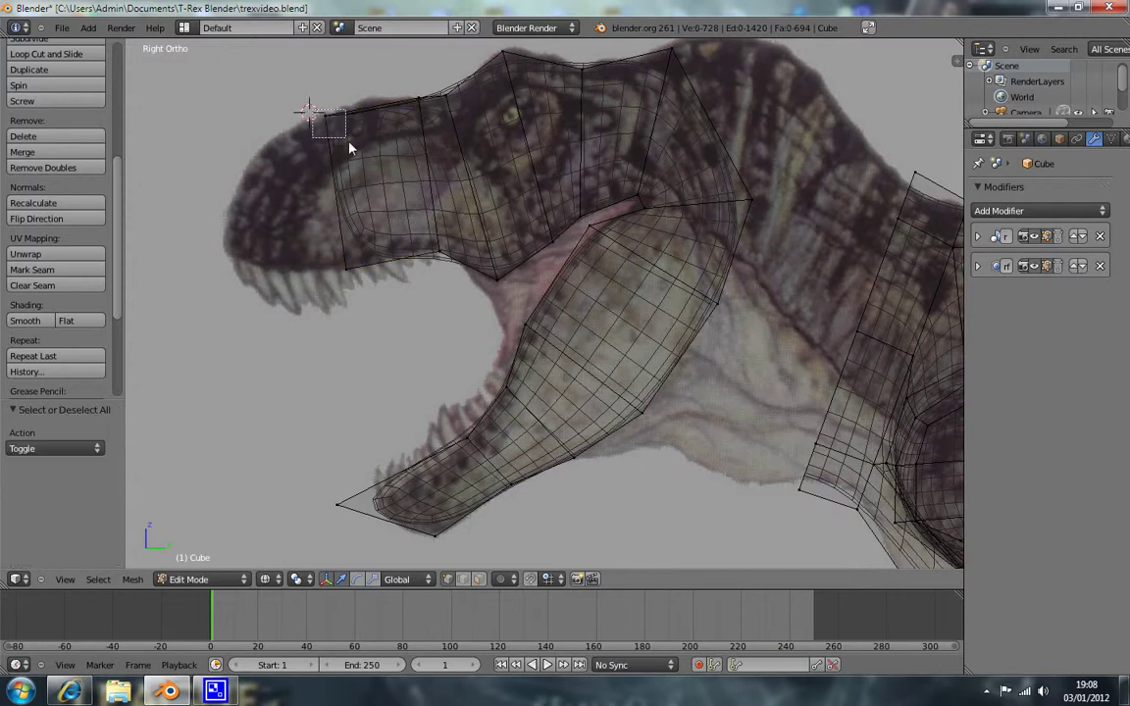
{"action": "key", "text": "g"}
{"action": "left_click", "coordinate": [314, 162]}
{"action": "key", "text": "a"}
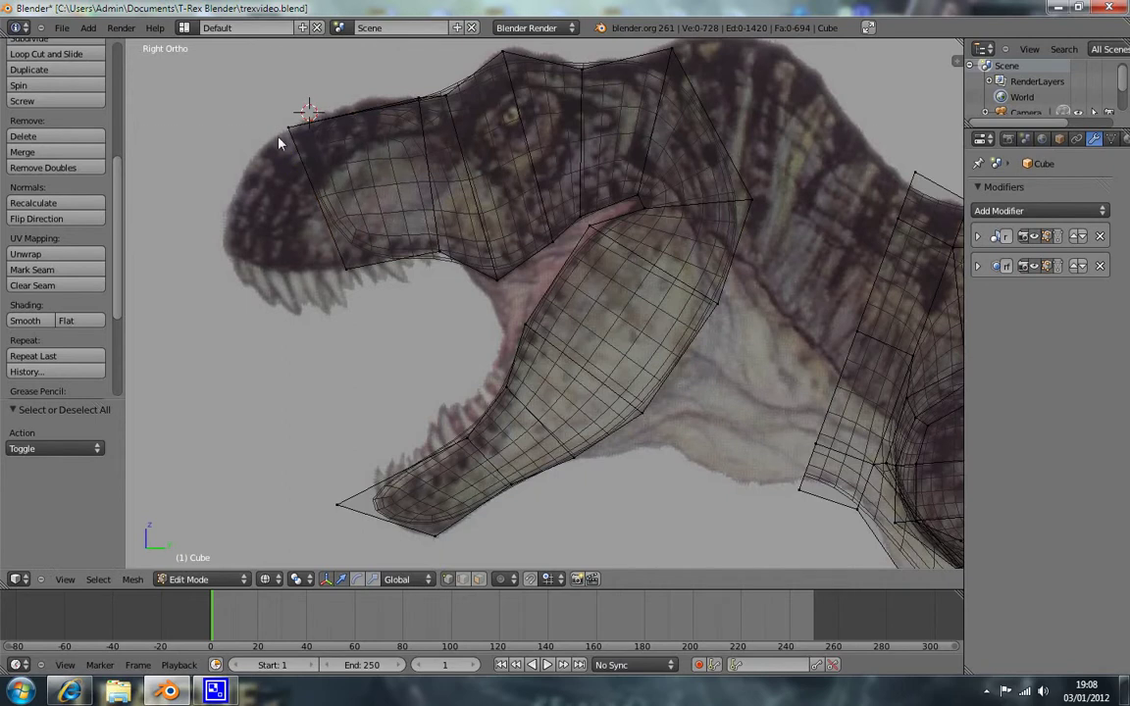
{"action": "right_click", "coordinate": [320, 197], "text": "alt"}
{"action": "key", "text": "e"}
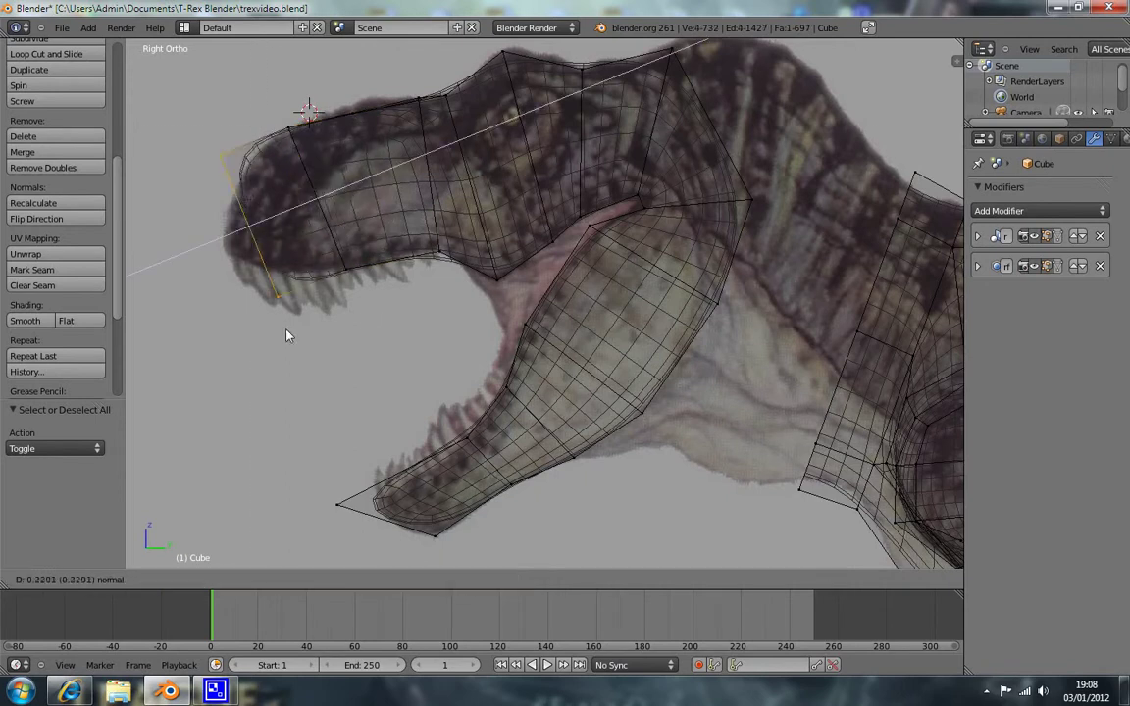
{"action": "left_click", "coordinate": [194, 182]}
{"action": "key", "text": "a"}
{"action": "right_click_drag", "start_coordinate": [192, 172], "coordinate": [228, 247]}
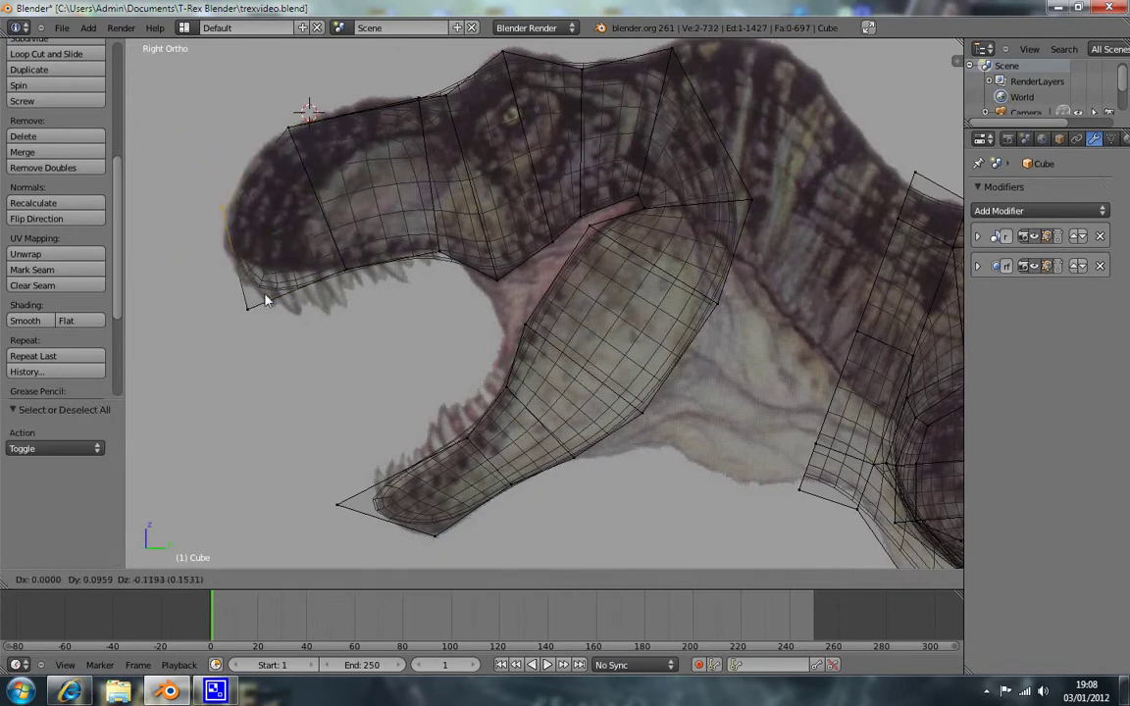
Drop the lower front snout vertex onto the snout outline
{"action": "right_click", "coordinate": [257, 328]}
{"action": "key", "text": "g"}
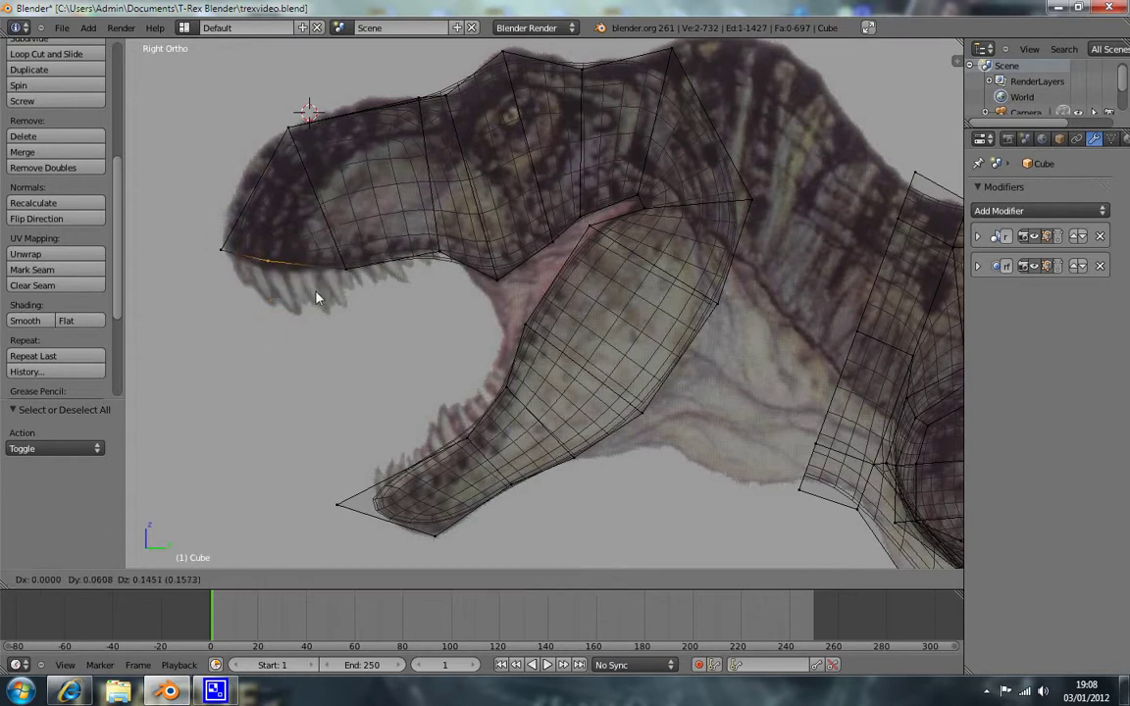
{"action": "left_click", "coordinate": [327, 310]}
{"action": "key", "text": "a"}
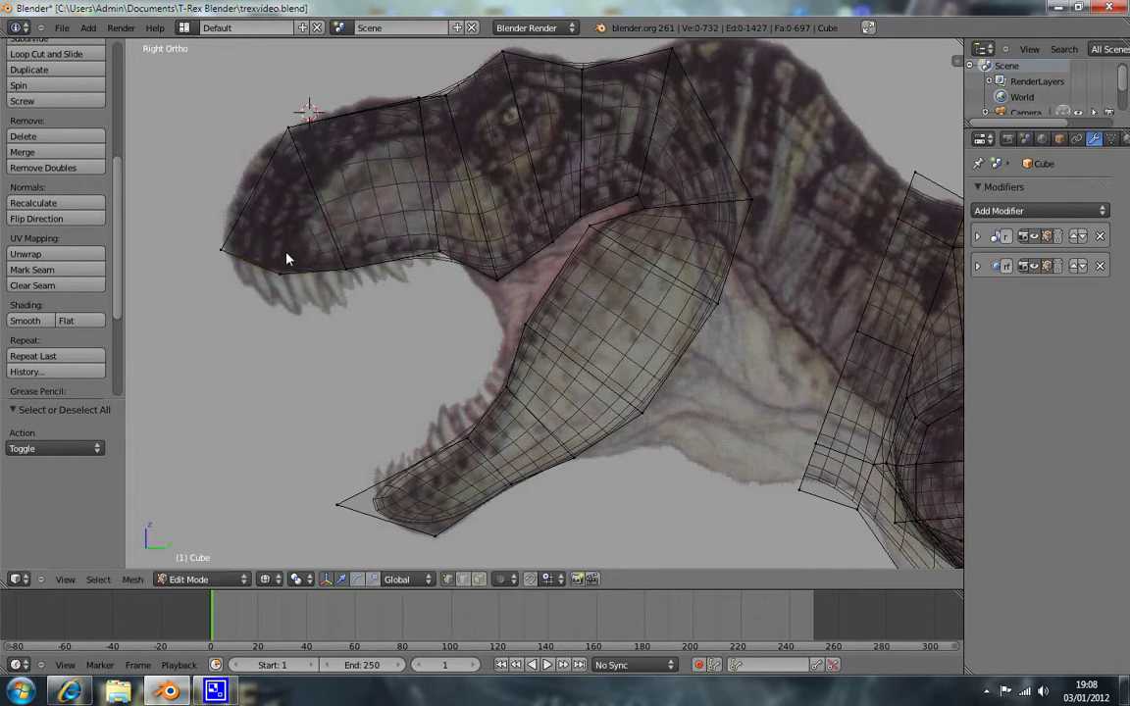
Add a loop cut across the snout tip and nudge its tip vertex into place
{"action": "key", "text": "ctrl+r"}
{"action": "left_click", "coordinate": [269, 202]}
{"action": "left_click", "coordinate": [278, 203]}
{"action": "key", "text": "a"}
{"action": "right_click", "coordinate": [263, 192]}
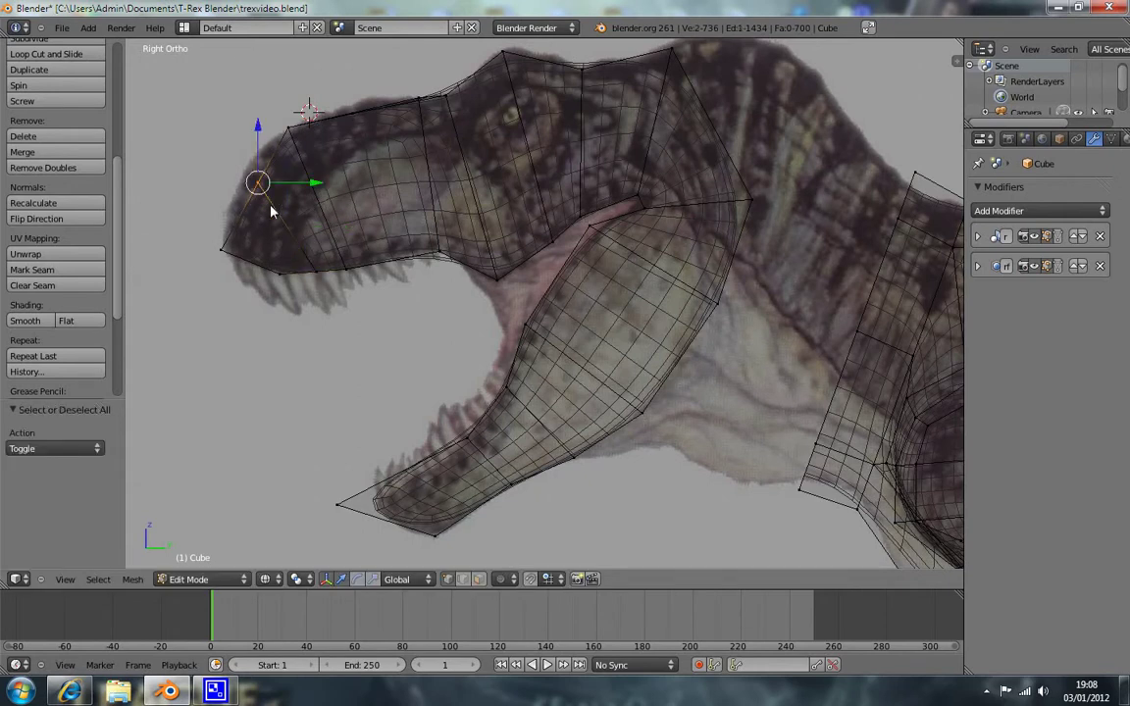
{"action": "key", "text": "a"}
{"action": "right_click", "coordinate": [261, 195]}
{"action": "key", "text": "g"}
{"action": "left_click", "coordinate": [253, 194]}
{"action": "key", "text": "a"}
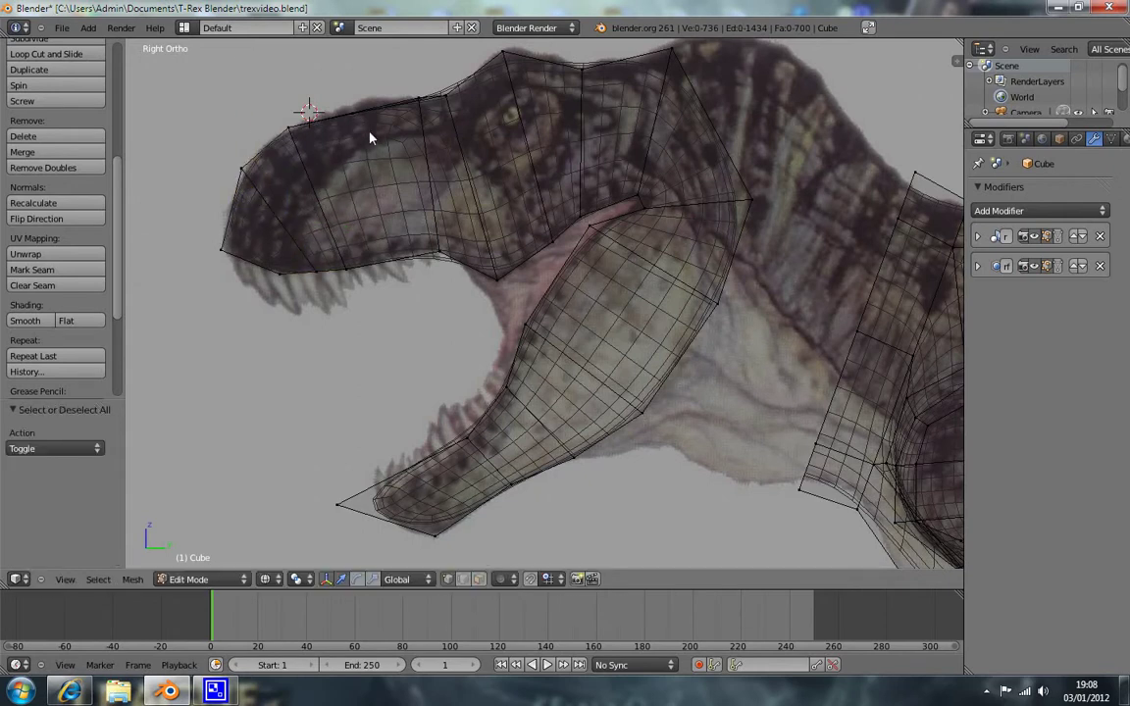
Slide the upper snout edge loop back toward the eye and show the smoothed surface on the edit cage
{"action": "right_click", "coordinate": [346, 269]}
{"action": "right_click", "coordinate": [322, 200], "text": "alt"}
{"action": "key", "text": "g"}
{"action": "left_click", "coordinate": [338, 181]}
{"action": "key", "text": "g"}
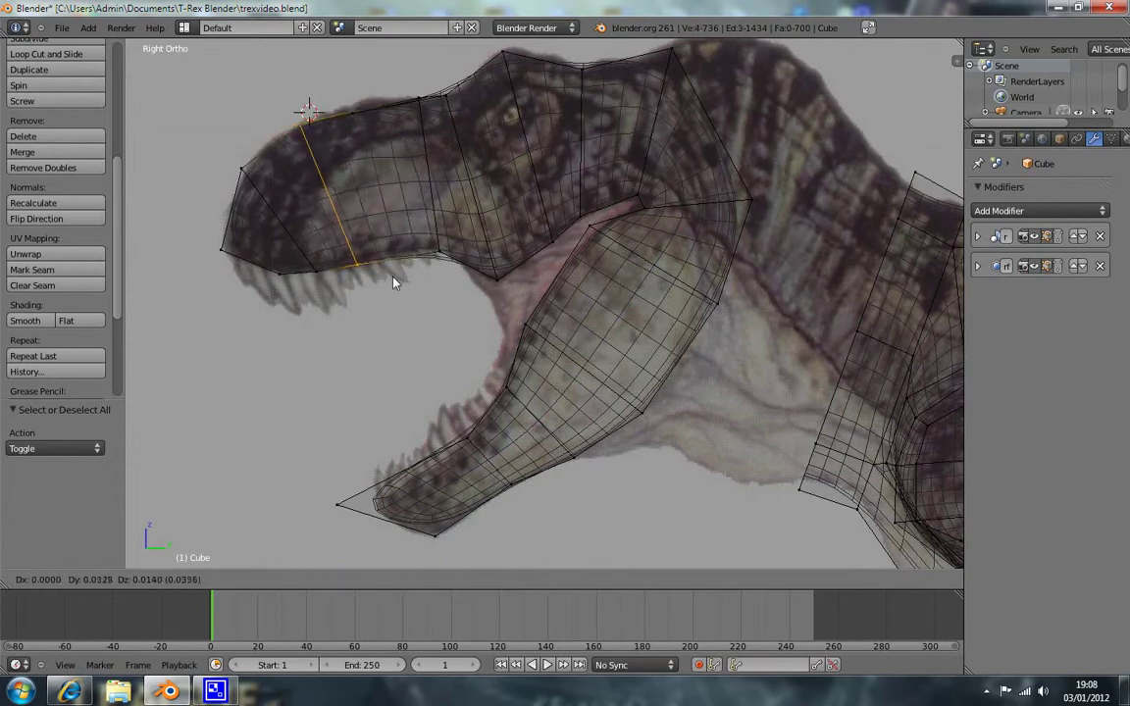
{"action": "left_click", "coordinate": [426, 275]}
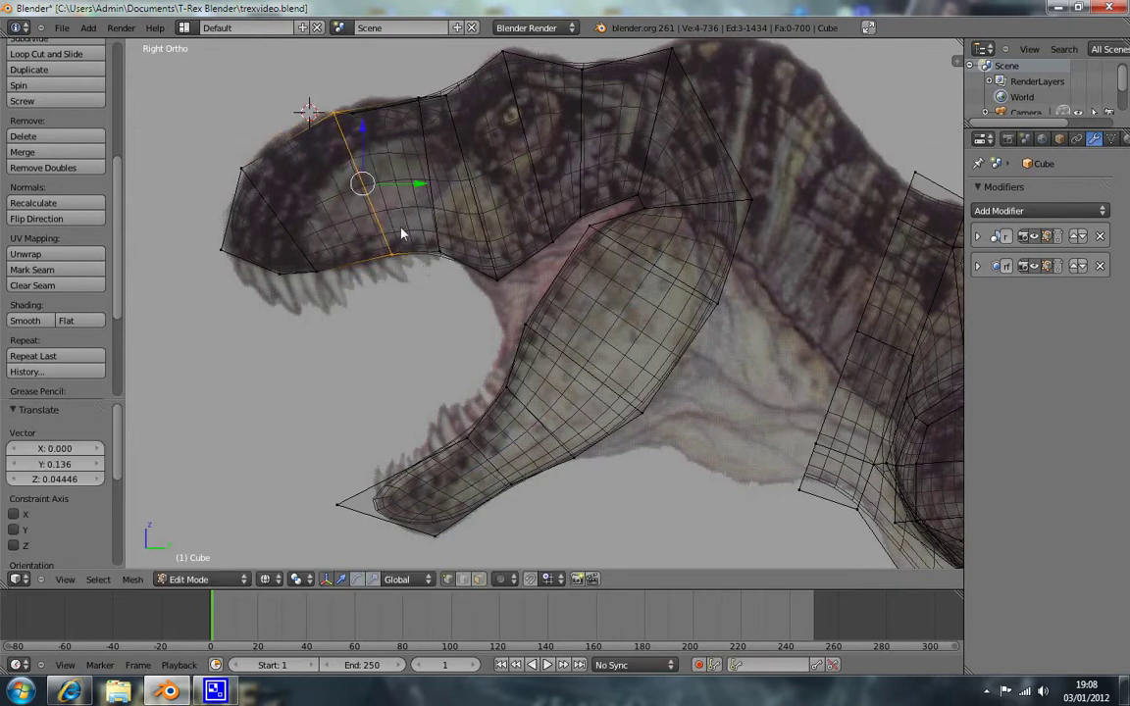
{"action": "key", "text": "a"}
{"action": "key", "text": "b"}
{"action": "key", "text": "Escape"}
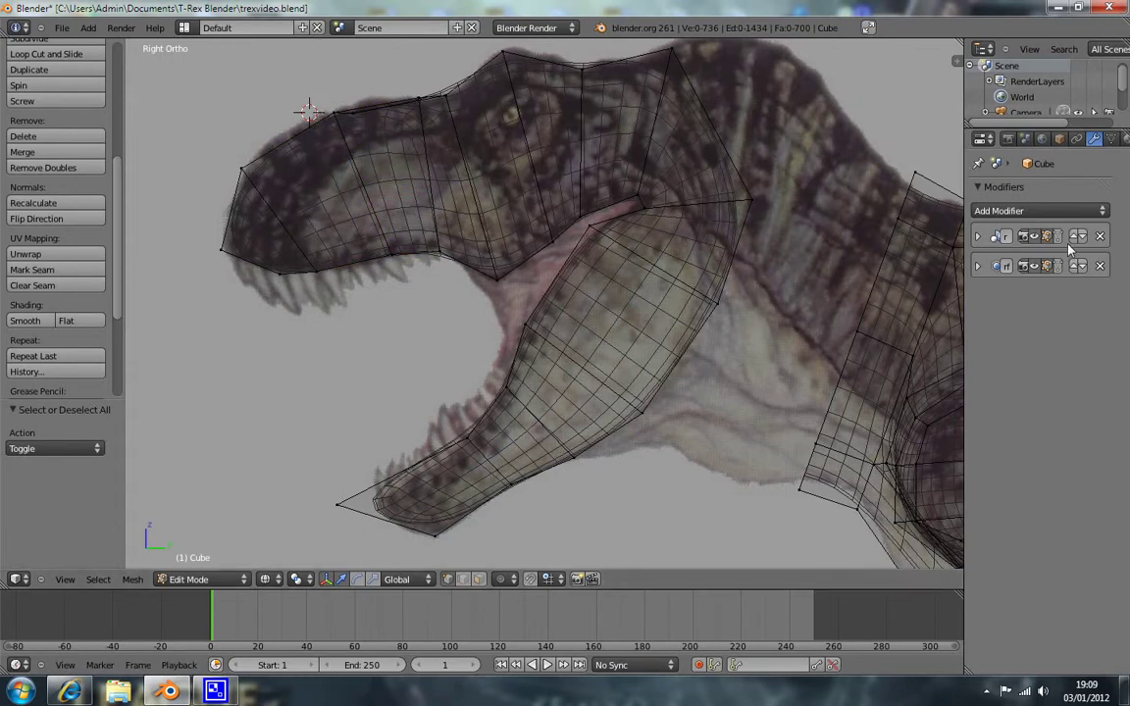
{"action": "left_click", "coordinate": [1057, 266]}
Raise the front skull vertex along Z to trace the reference's brow ridge
{"action": "key", "text": "z"}
{"action": "key", "text": "z"}
{"action": "middle_click_drag", "start_coordinate": [552, 218], "coordinate": [562, 256], "text": "shift"}
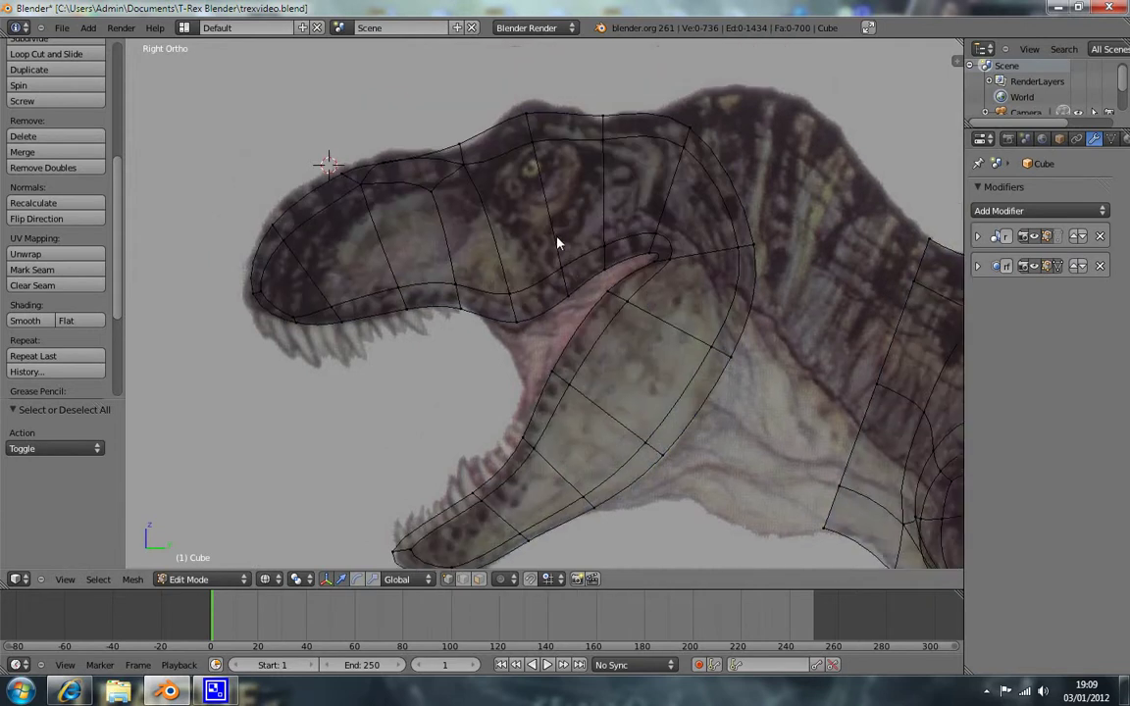
{"action": "right_click", "coordinate": [465, 150]}
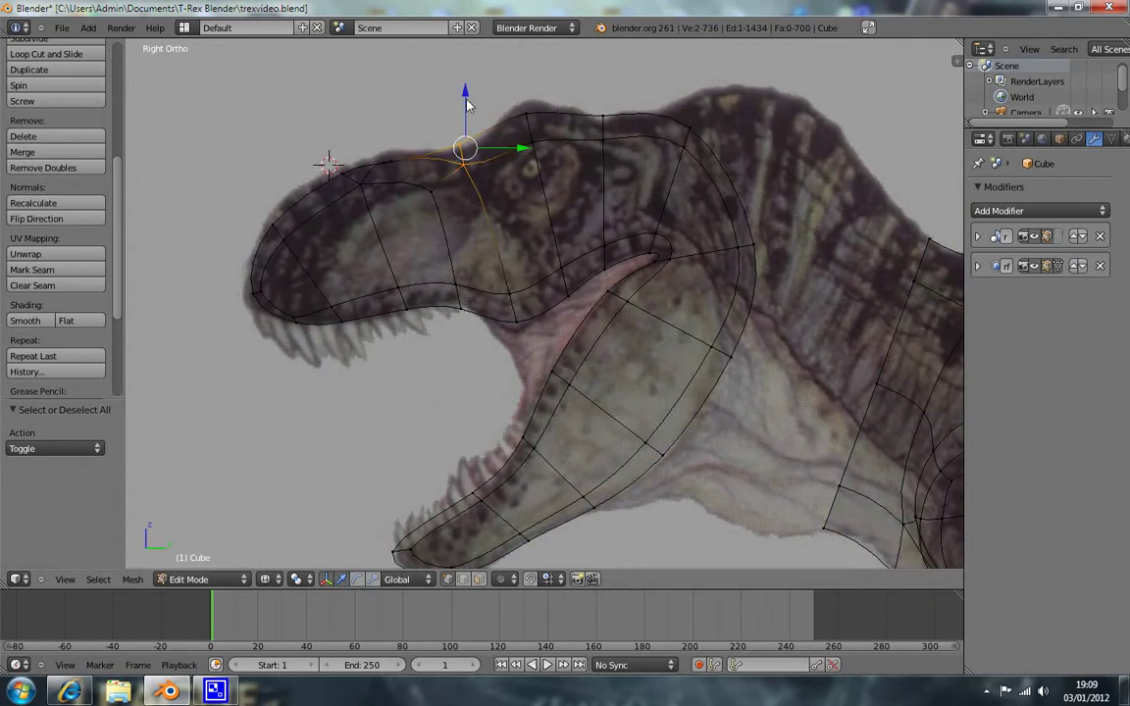
{"action": "key", "text": "g"}
{"action": "key", "text": "z"}
{"action": "left_click", "coordinate": [496, 119]}
{"action": "key", "text": "g"}
{"action": "key", "text": "z"}
{"action": "left_click", "coordinate": [559, 165]}
Reposition the next skull vertex back along the reference skull outline
{"action": "right_click", "coordinate": [588, 149]}
{"action": "key", "text": "g"}
{"action": "left_click", "coordinate": [623, 152]}
{"action": "key", "text": "g"}
{"action": "left_click", "coordinate": [704, 149]}
{"action": "key", "text": "g"}
{"action": "left_click", "coordinate": [711, 152]}
{"action": "key", "text": "a"}
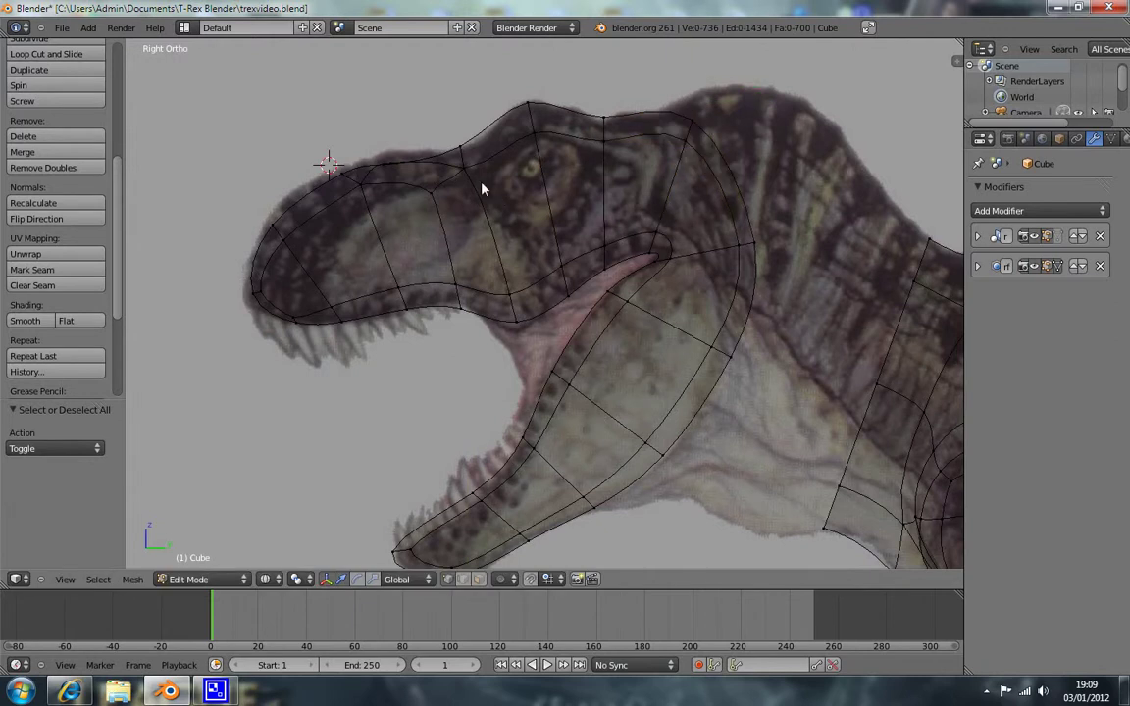
Raise and nudge the snout-top vertices to the outline, then inspect in solid shading
{"action": "right_click", "coordinate": [431, 193]}
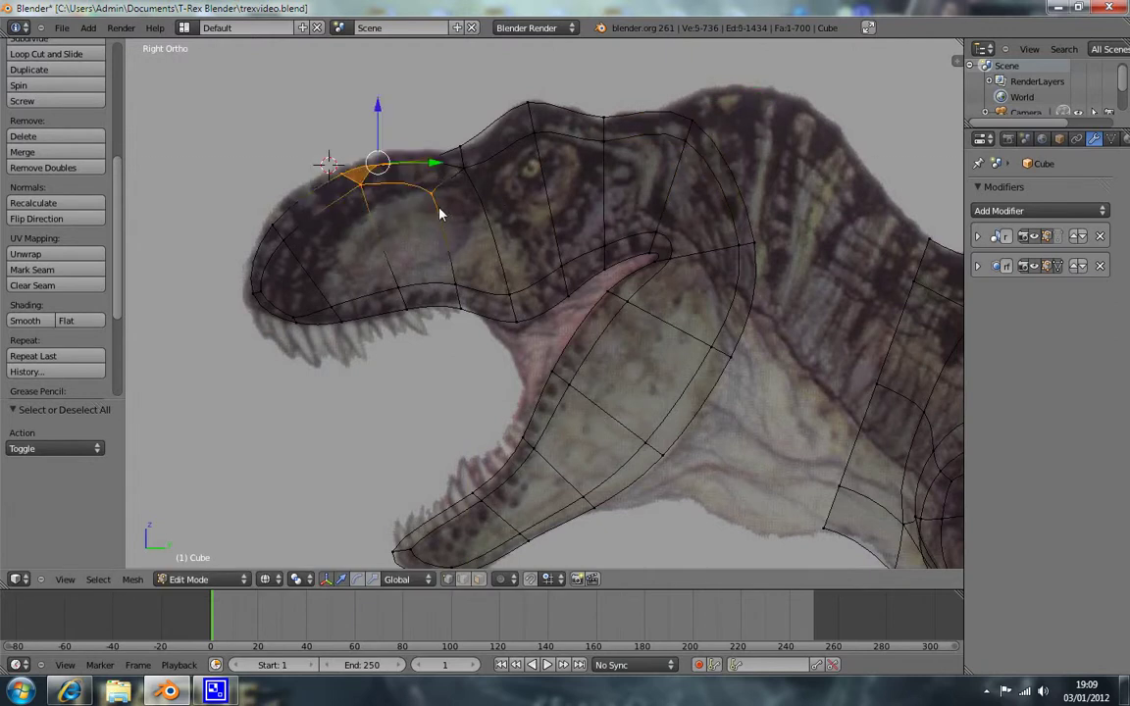
{"action": "key", "text": "g"}
{"action": "key", "text": "z"}
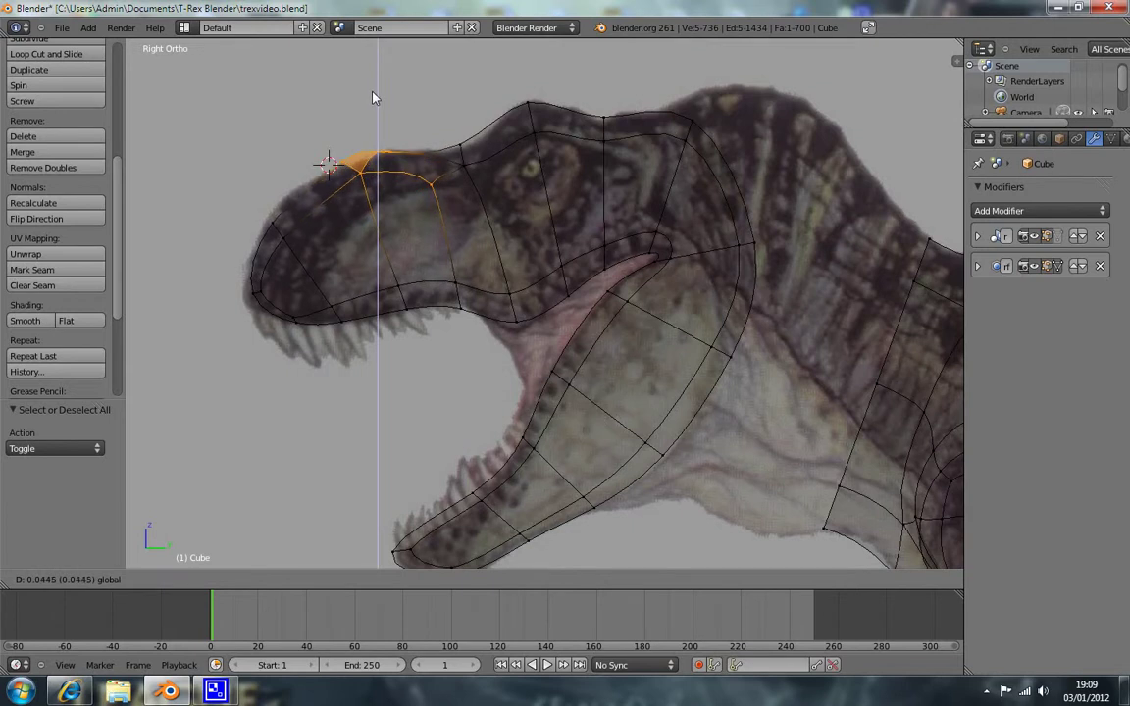
{"action": "left_click", "coordinate": [381, 137]}
{"action": "key", "text": "a"}
{"action": "right_click", "coordinate": [383, 143]}
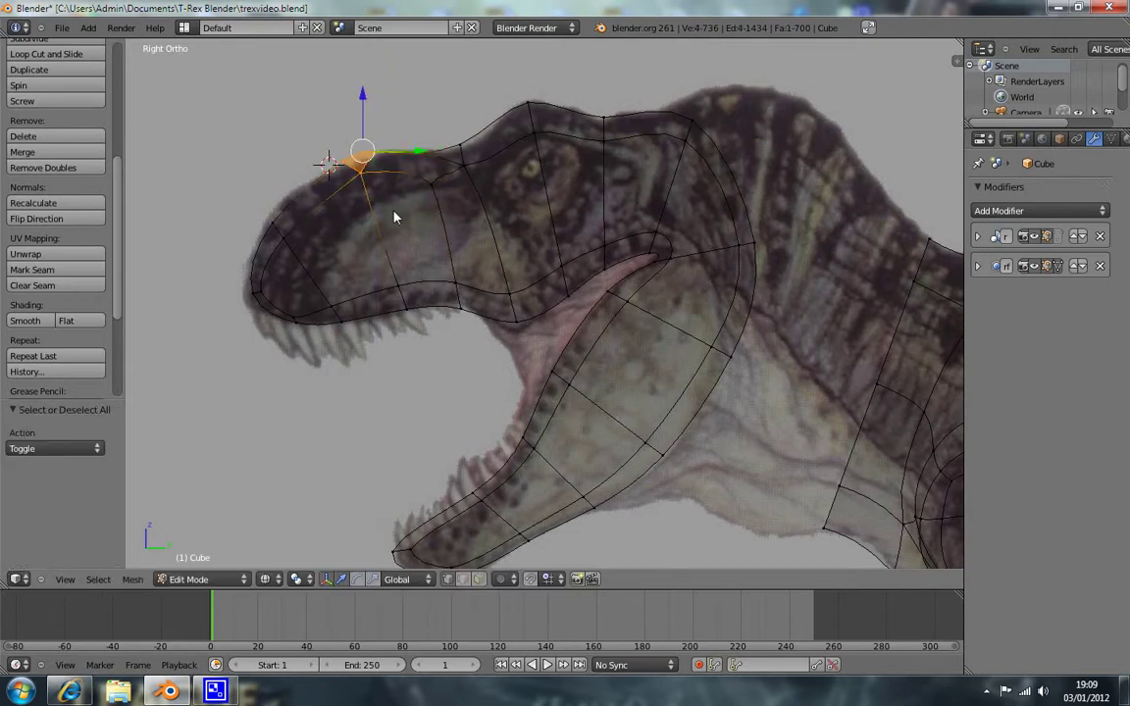
{"action": "key", "text": "g"}
{"action": "left_click", "coordinate": [390, 209]}
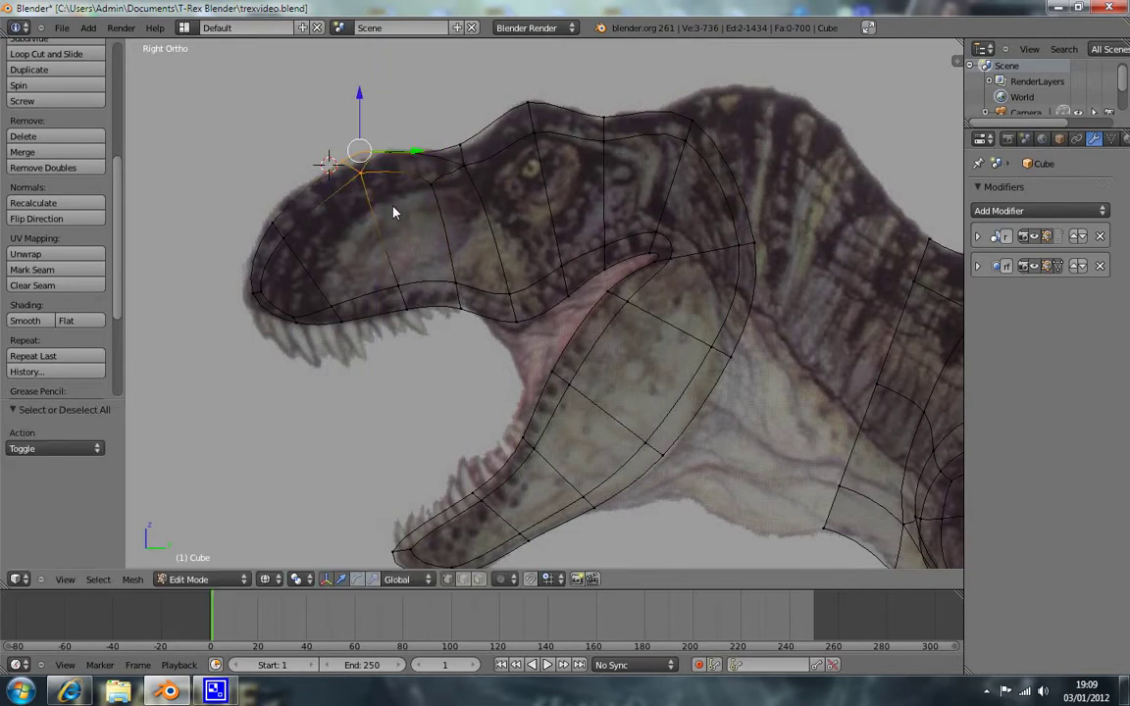
{"action": "key", "text": "a"}
{"action": "key", "text": "z"}
{"action": "mouse_move", "coordinate": [410, 226]}
{"action": "middle_mouse_down"}
{"action": "mouse_move", "coordinate": [429, 214]}
{"action": "mouse_move", "coordinate": [488, 359]}
{"action": "mouse_move", "coordinate": [437, 219]}
{"action": "mouse_move", "coordinate": [461, 277]}
{"action": "mouse_move", "coordinate": [372, 126]}
{"action": "mouse_move", "coordinate": [423, 221]}
{"action": "mouse_move", "coordinate": [454, 239]}
{"action": "mouse_move", "coordinate": [549, 252]}
{"action": "mouse_move", "coordinate": [509, 250]}
{"action": "mouse_move", "coordinate": [456, 224]}
{"action": "middle_mouse_up"}
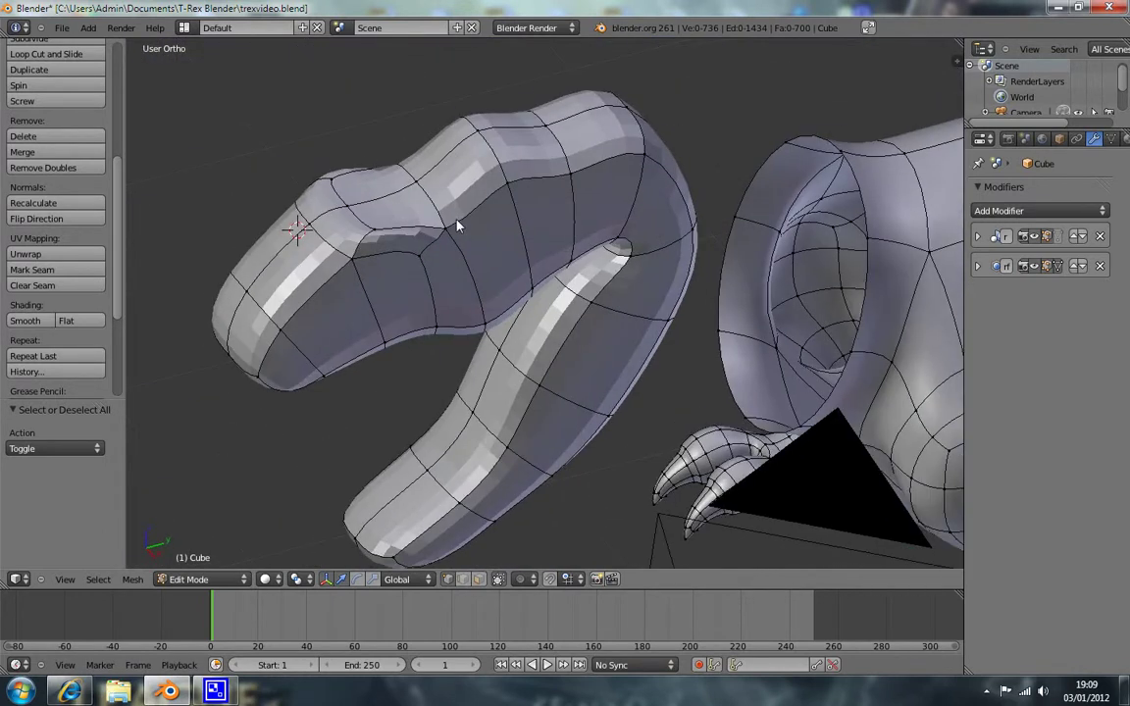
Orbit around the head and return to the Right Ortho side view in solid shading
{"action": "key", "text": "KP_3"}
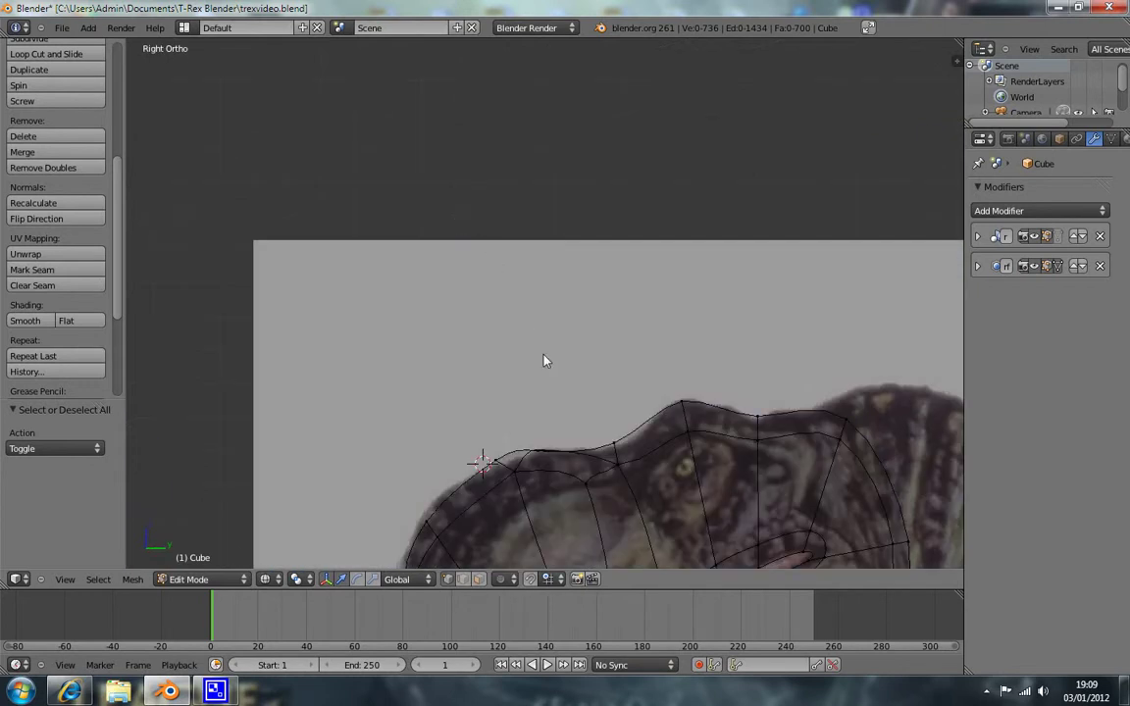
{"action": "middle_click_drag", "start_coordinate": [544, 360], "coordinate": [520, 297], "text": "shift"}
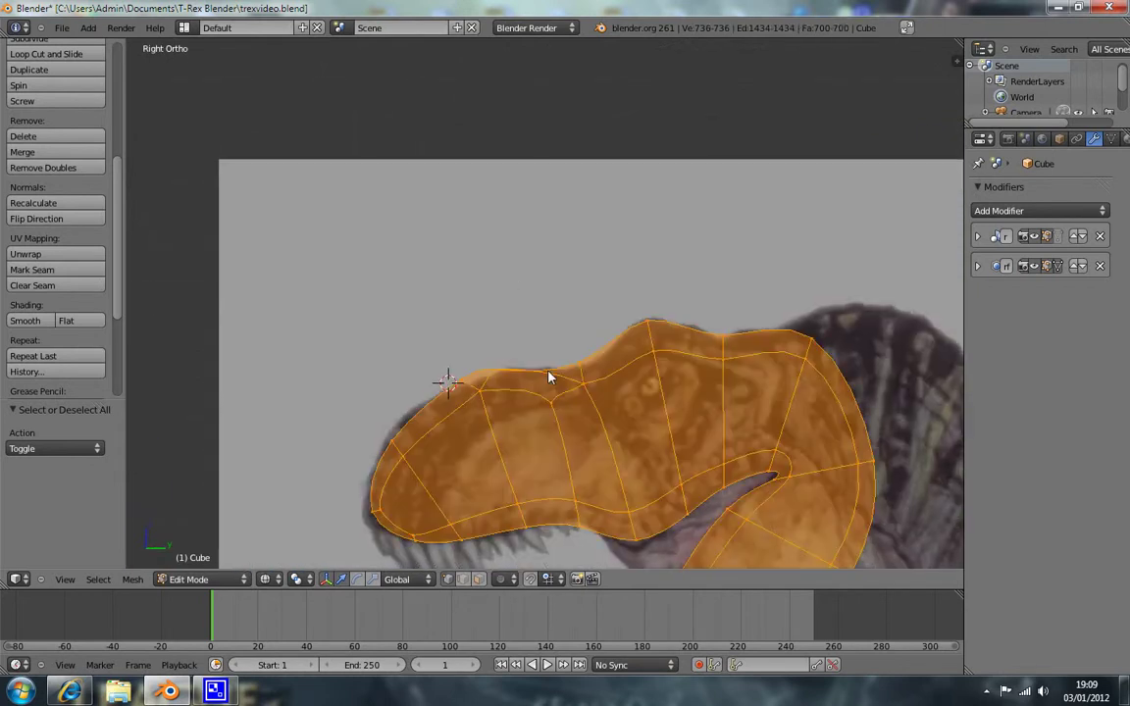
{"action": "scroll", "coordinate": [549, 372], "scroll_direction": "up", "scroll_amount": 4}
{"action": "mouse_move", "coordinate": [549, 372]}
{"action": "middle_mouse_down"}
{"action": "mouse_move", "coordinate": [565, 441]}
{"action": "mouse_move", "coordinate": [556, 426]}
{"action": "middle_mouse_up"}
{"action": "key", "text": "KP_3"}
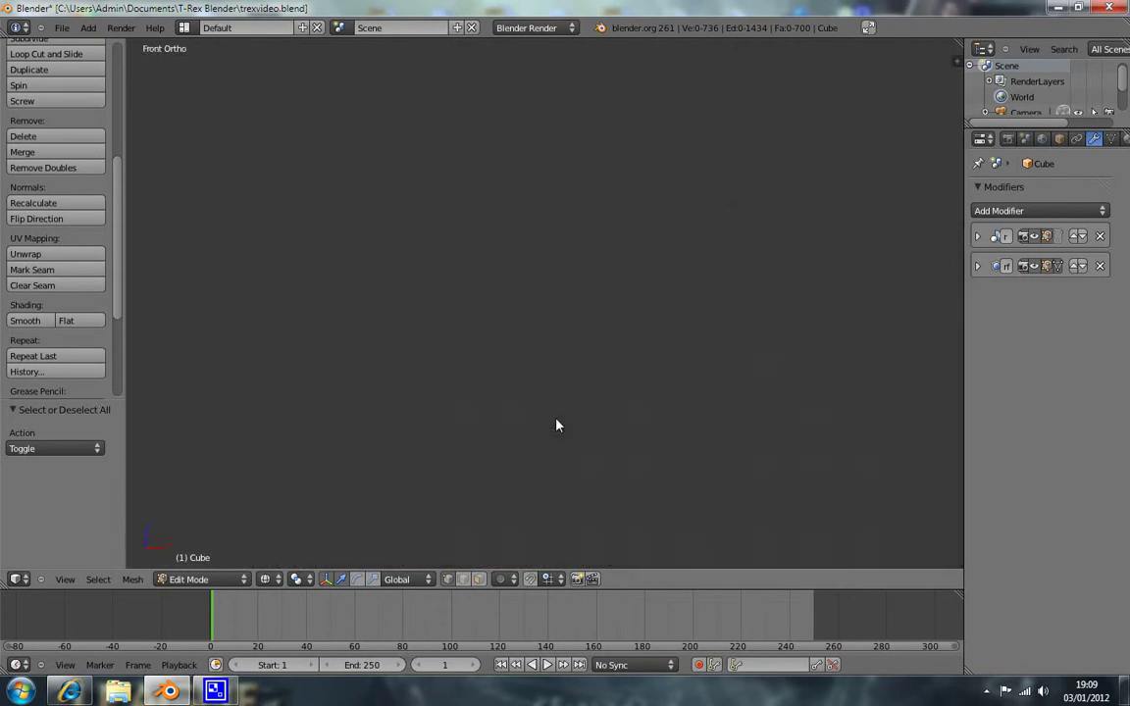
{"action": "key", "text": "z"}
{"action": "key", "text": "z"}
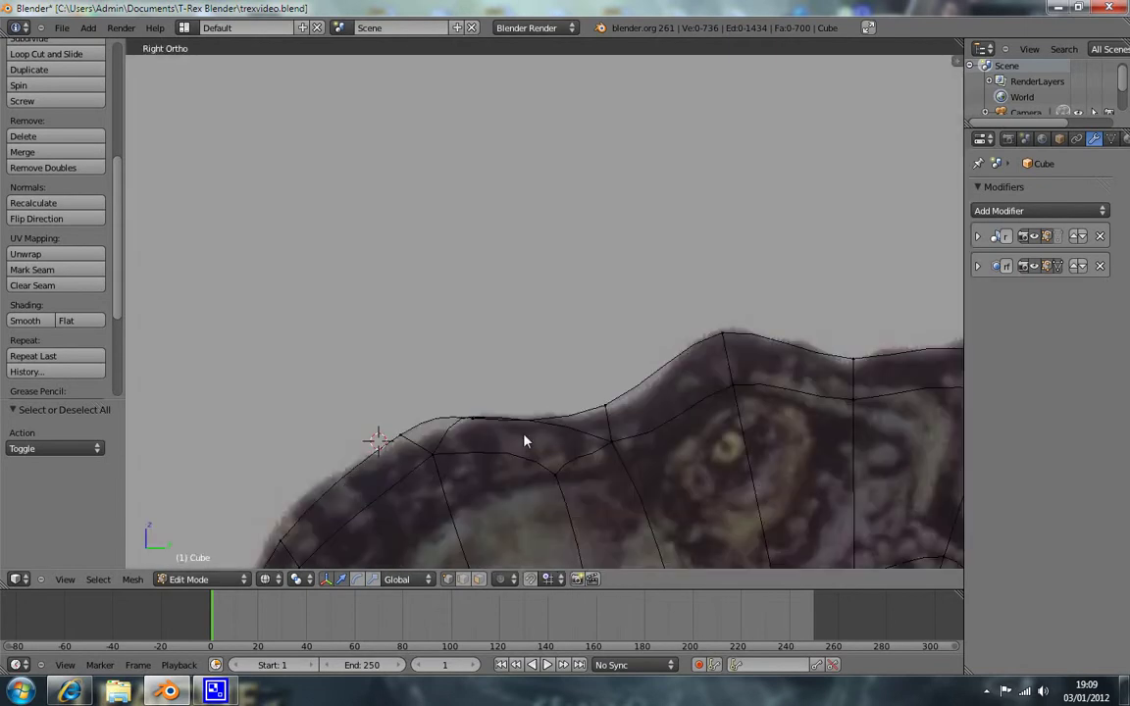
Delete the stray upper-snout vertex, leaving 734 vertices and 697 faces, and orbit to check
{"action": "right_click", "coordinate": [506, 436]}
{"action": "key", "text": "x"}
{"action": "key", "text": "a"}
{"action": "middle_click_drag", "start_coordinate": [564, 407], "coordinate": [397, 295]}
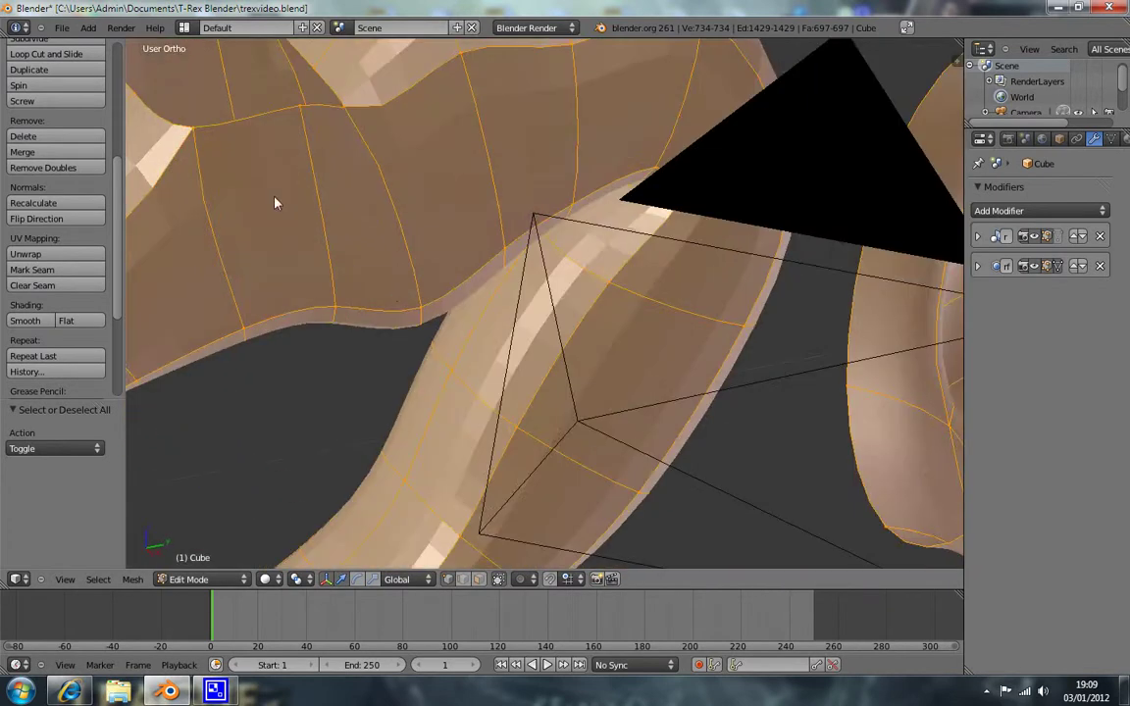
{"action": "mouse_move", "coordinate": [275, 203]}
{"action": "middle_mouse_down"}
{"action": "mouse_move", "coordinate": [524, 363]}
{"action": "mouse_move", "coordinate": [492, 374]}
{"action": "mouse_move", "coordinate": [560, 396]}
{"action": "middle_mouse_up"}
Inspect the mesh from the top view and select a vertex on its edge
{"action": "key", "text": "KP_7"}
{"action": "scroll", "coordinate": [560, 396], "scroll_direction": "up", "scroll_amount": 5}
{"action": "key", "text": "a"}
{"action": "middle_click_drag", "start_coordinate": [346, 299], "coordinate": [486, 271], "text": "shift"}
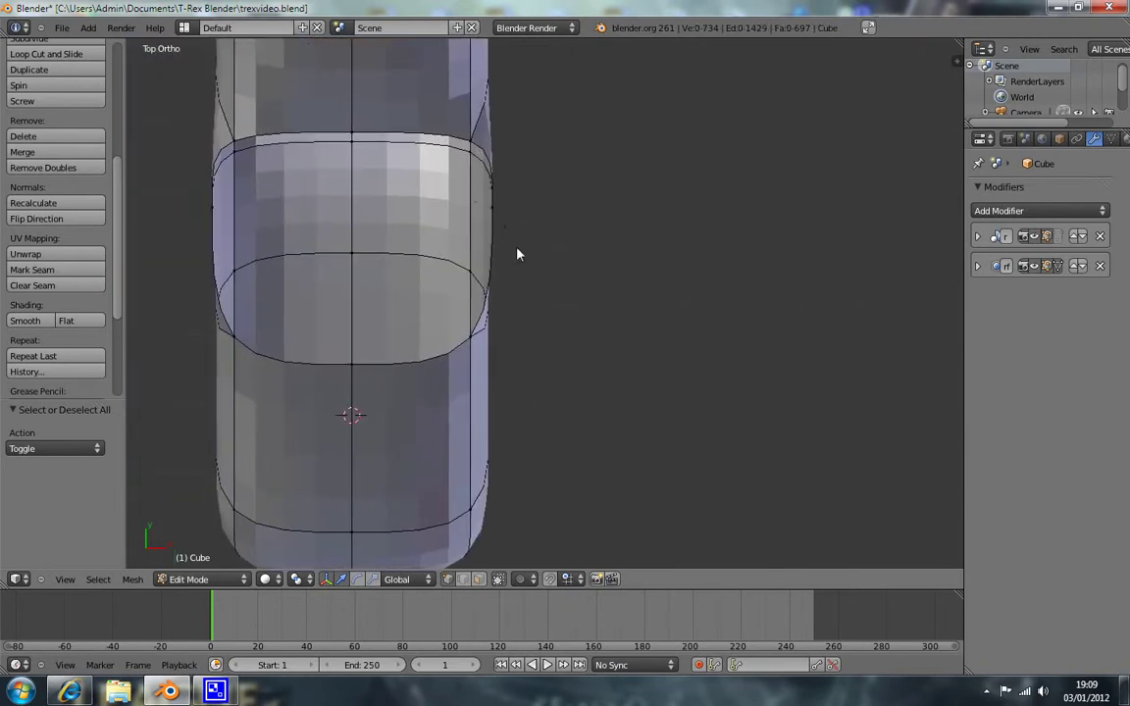
{"action": "right_click", "coordinate": [490, 225]}
Extrude a new skull vertex and lower it onto the skull outline in side view
{"action": "key", "text": "KP_3"}
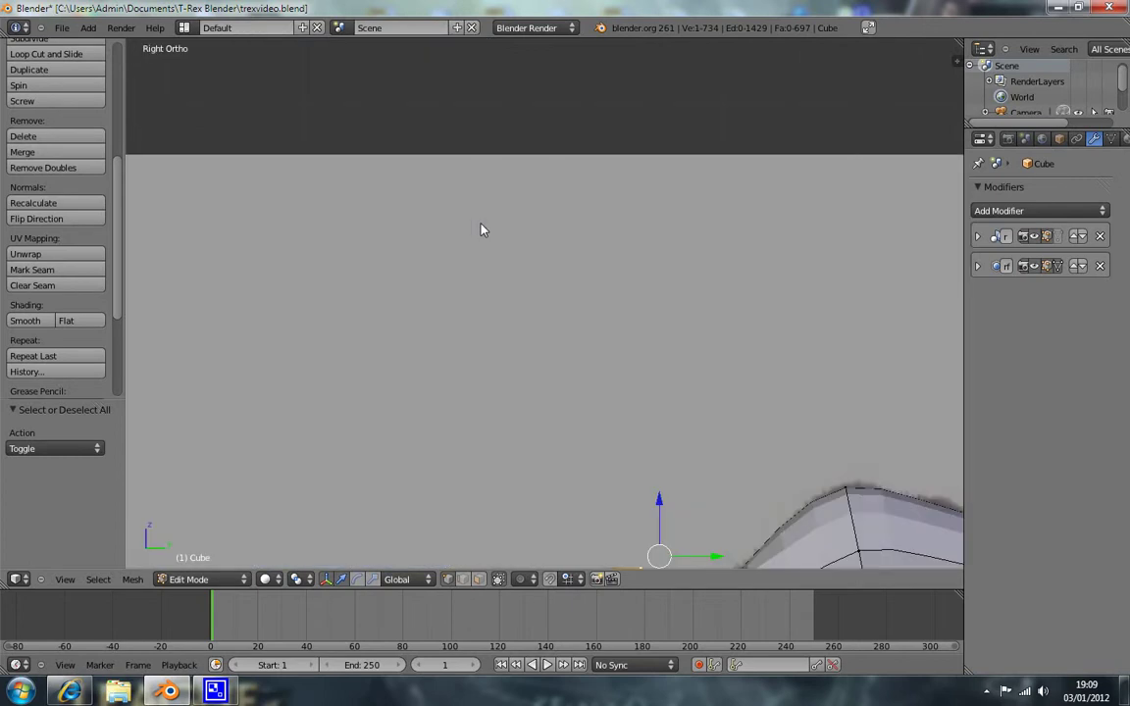
{"action": "key", "text": "KP_Decimal"}
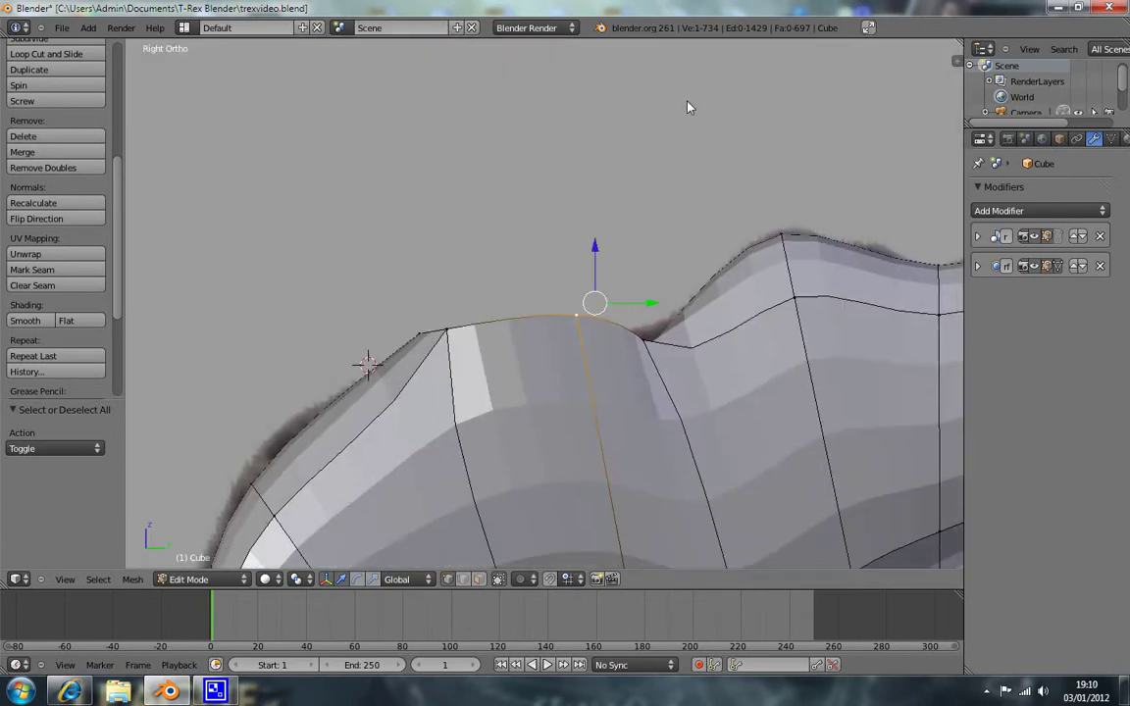
{"action": "middle_click_drag", "start_coordinate": [608, 317], "coordinate": [621, 409]}
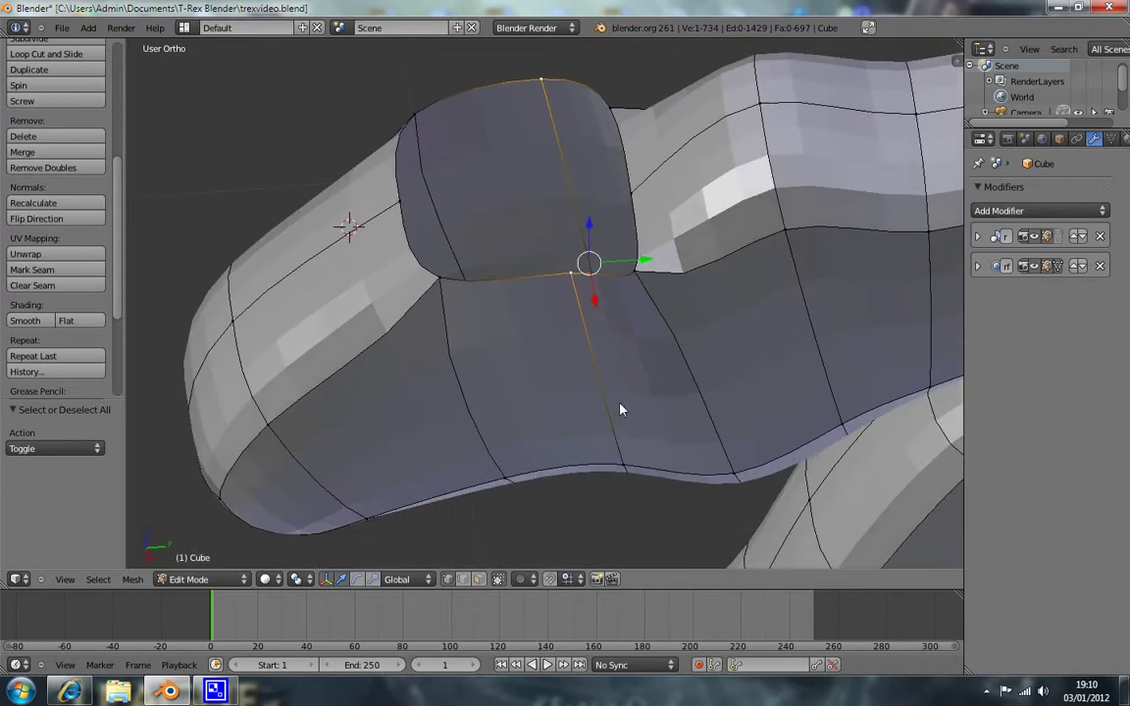
{"action": "key", "text": "g"}
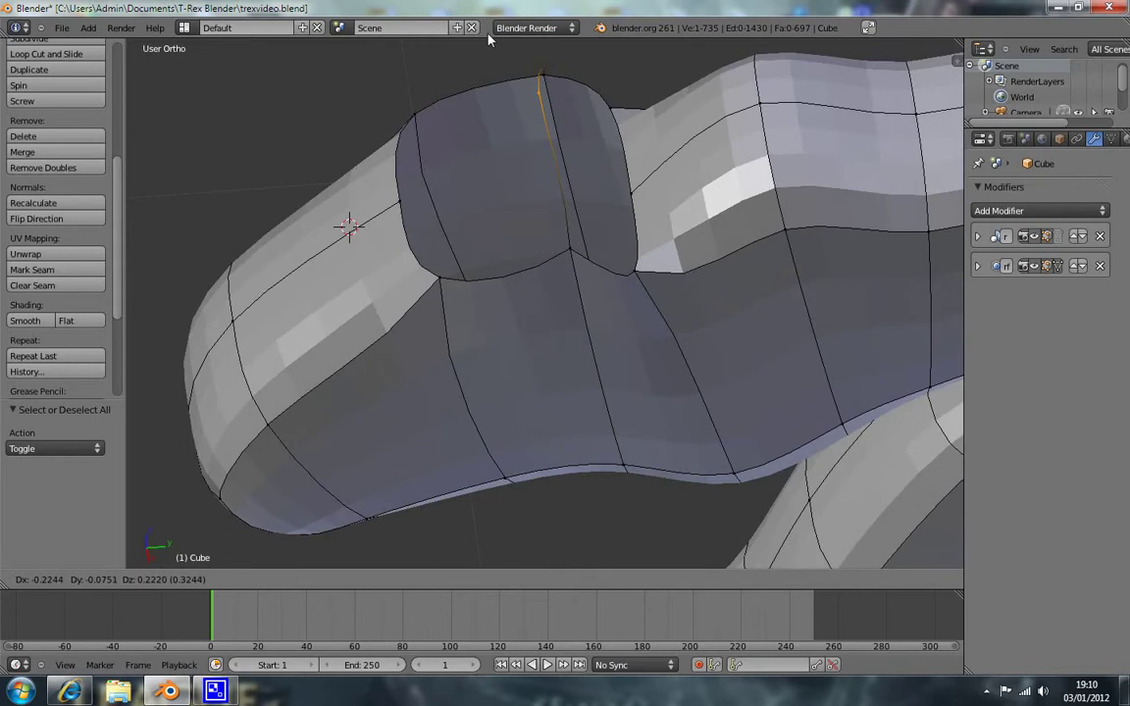
{"action": "left_click", "coordinate": [489, 37]}
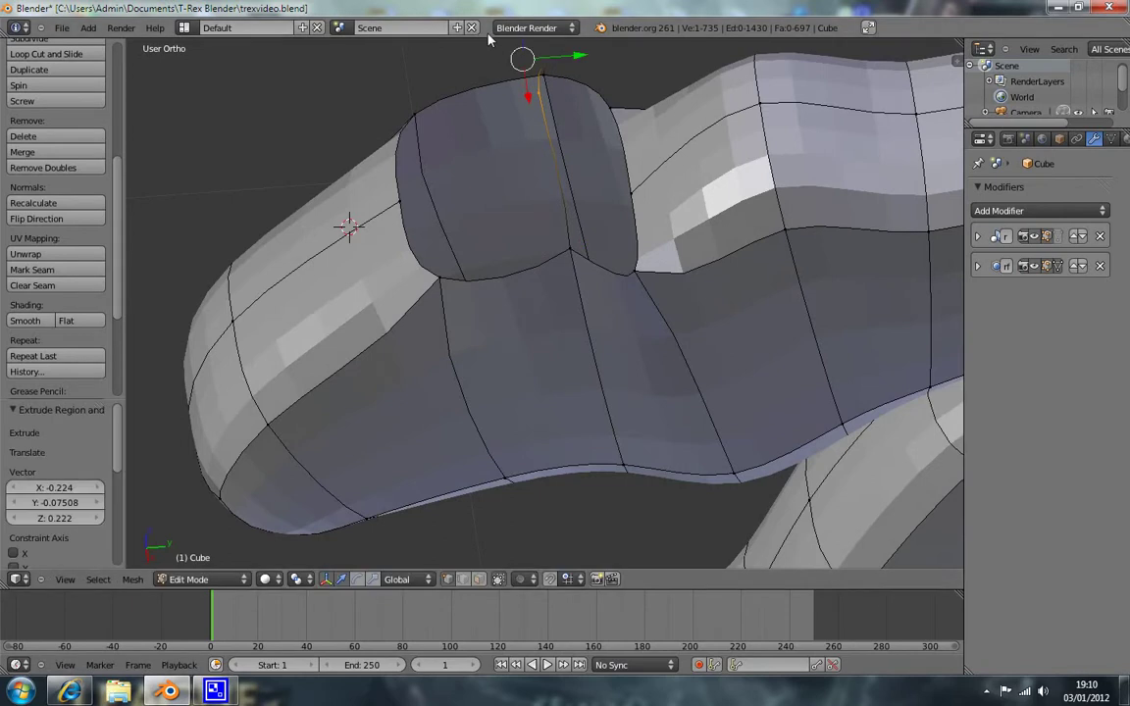
{"action": "key", "text": "KP_3"}
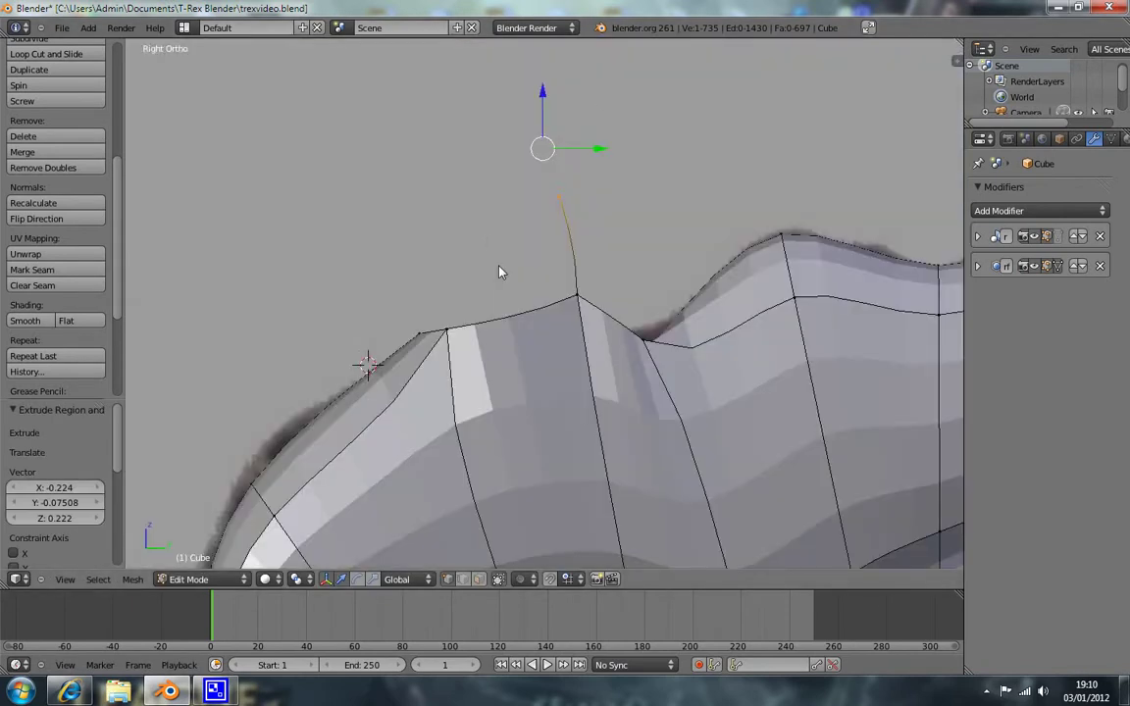
{"action": "left_click_drag", "start_coordinate": [545, 96], "coordinate": [573, 262]}
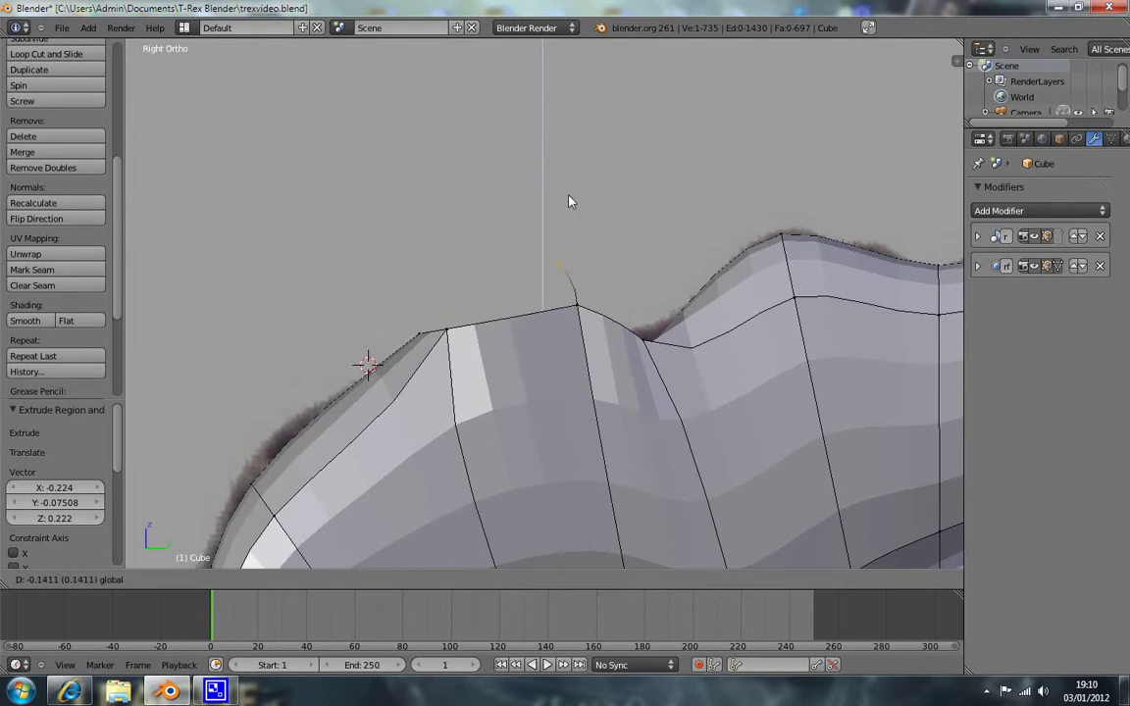
{"action": "left_click", "coordinate": [574, 261]}
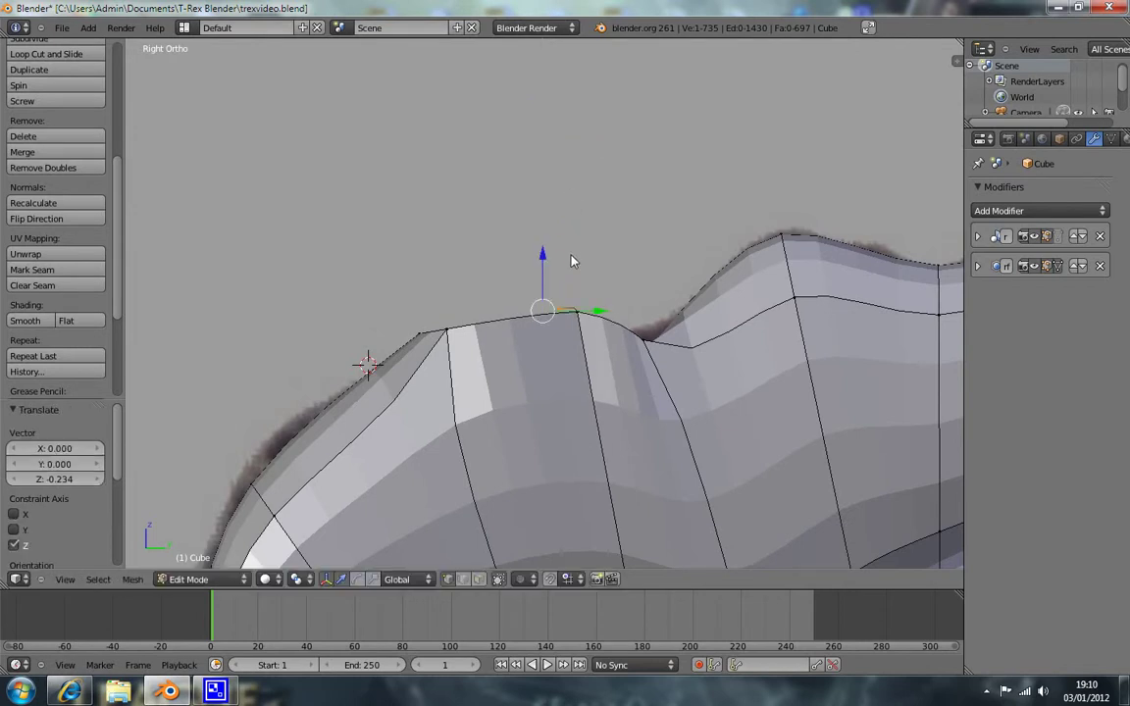
In Top view, fill a face between the skull midline vertex and two loop vertices
{"action": "key", "text": "KP_1"}
{"action": "key", "text": "KP_7"}
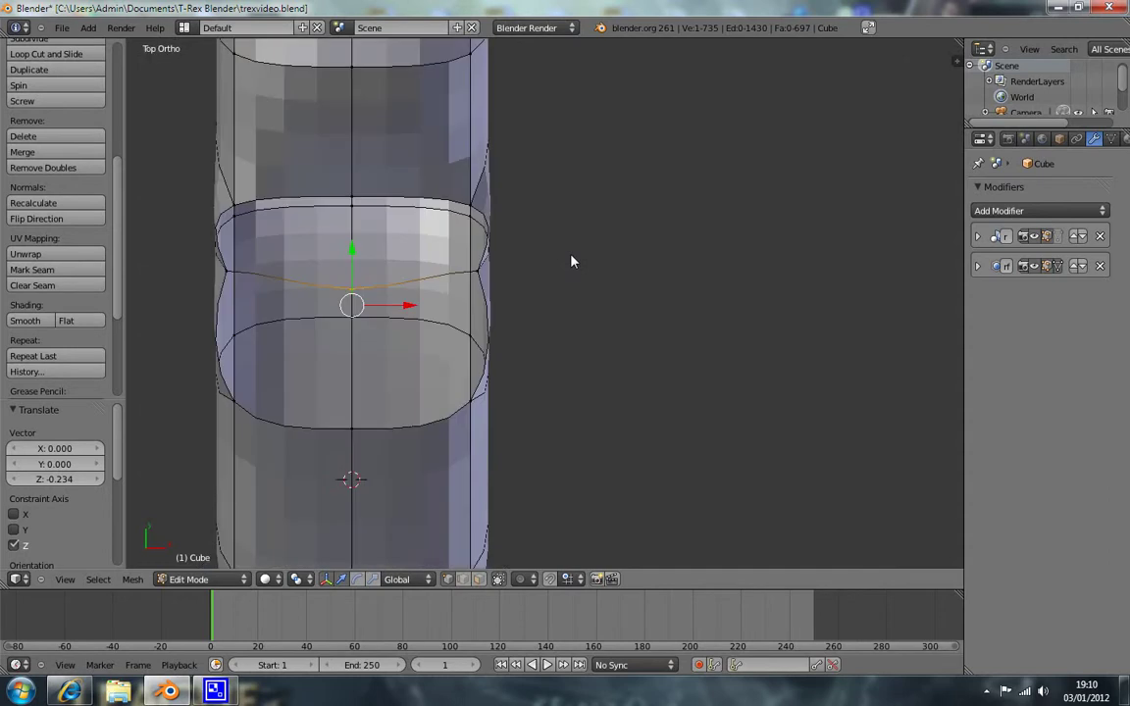
{"action": "key", "text": "a"}
{"action": "right_click", "coordinate": [370, 200], "text": "alt"}
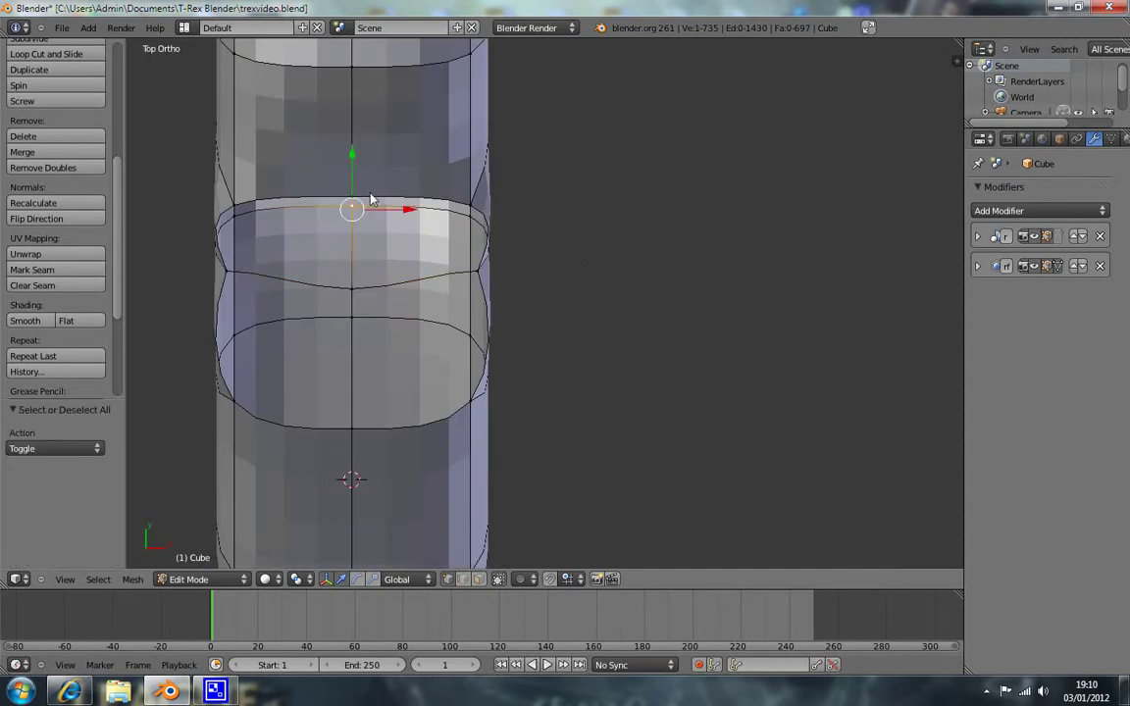
{"action": "right_click", "coordinate": [355, 288], "text": "shift"}
{"action": "right_click", "coordinate": [478, 272], "text": "shift"}
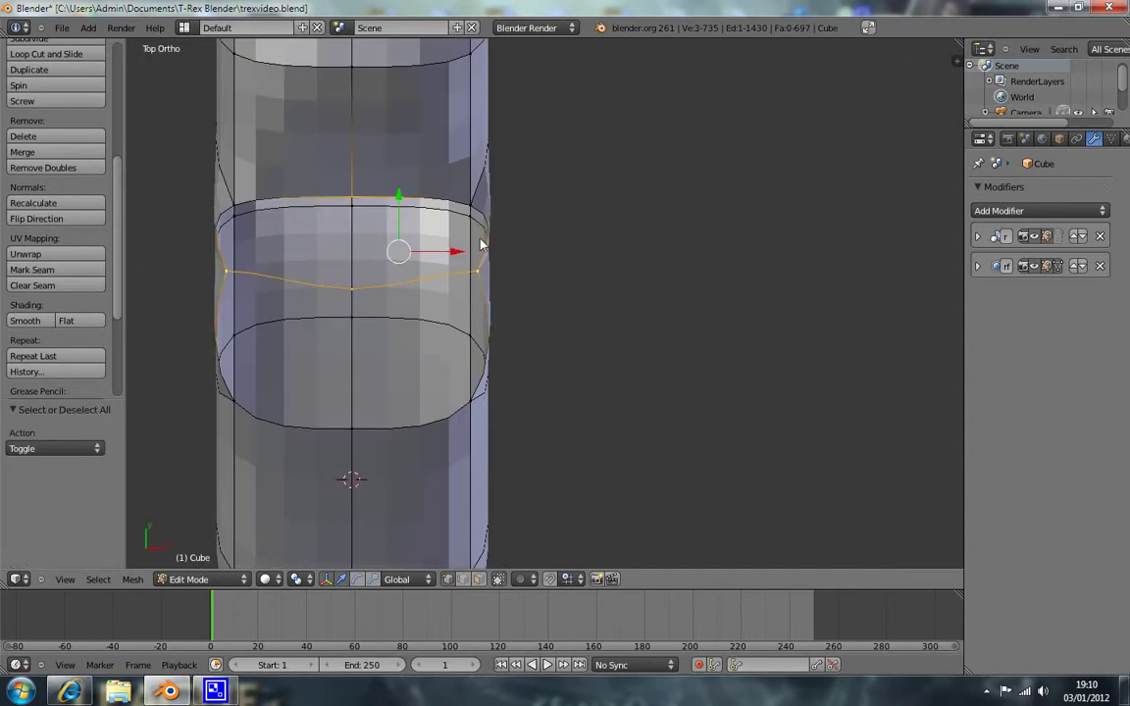
{"action": "key", "text": "f"}
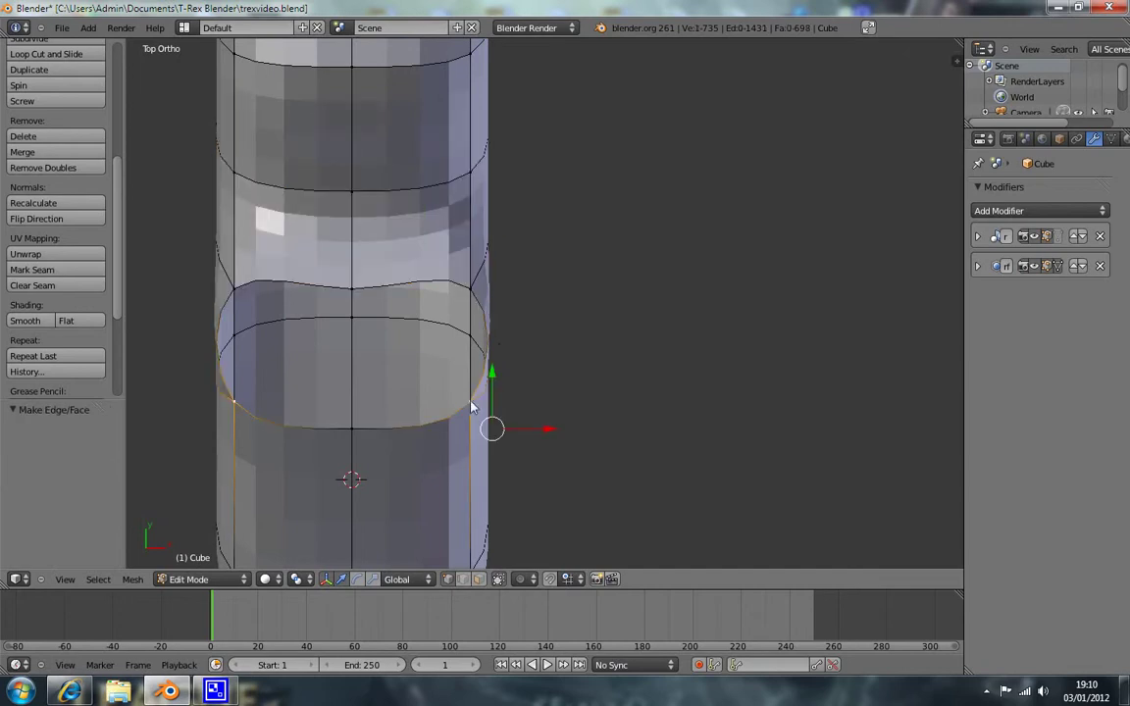
Fill a second face across the skull gap, then view the wireframe over the side reference
{"action": "right_click", "coordinate": [472, 287], "text": "shift"}
{"action": "right_click", "coordinate": [351, 288], "text": "shift"}
{"action": "right_click", "coordinate": [353, 429], "text": "shift"}
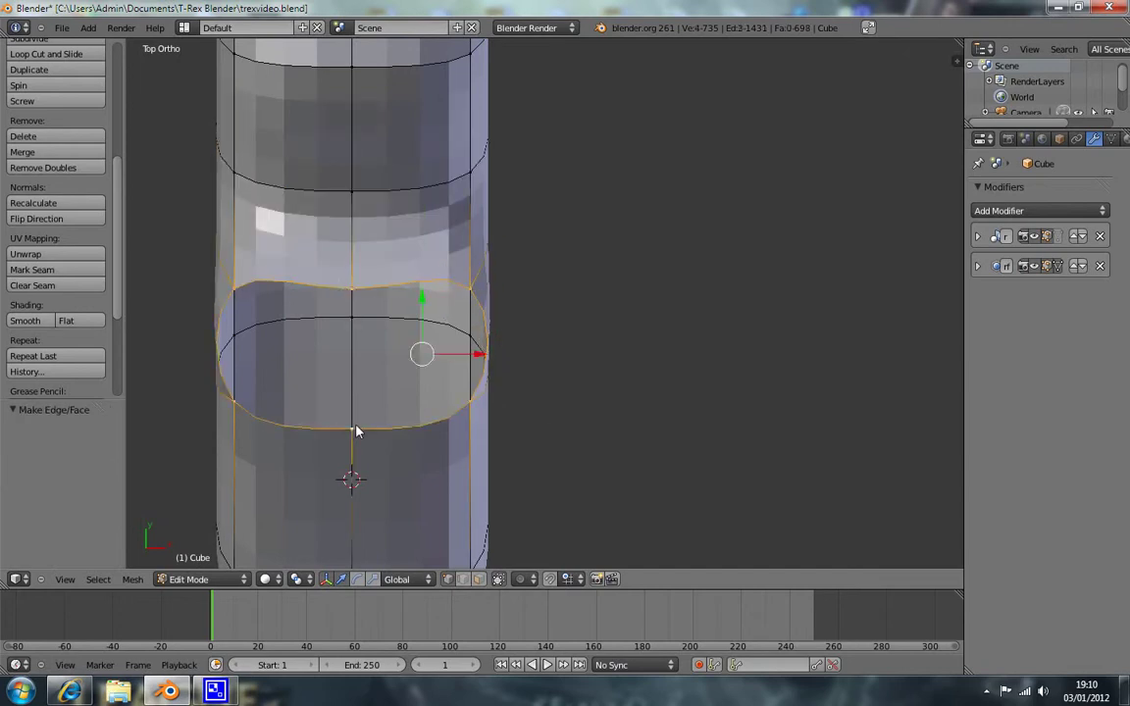
{"action": "key", "text": "f"}
{"action": "key", "text": "KP_3"}
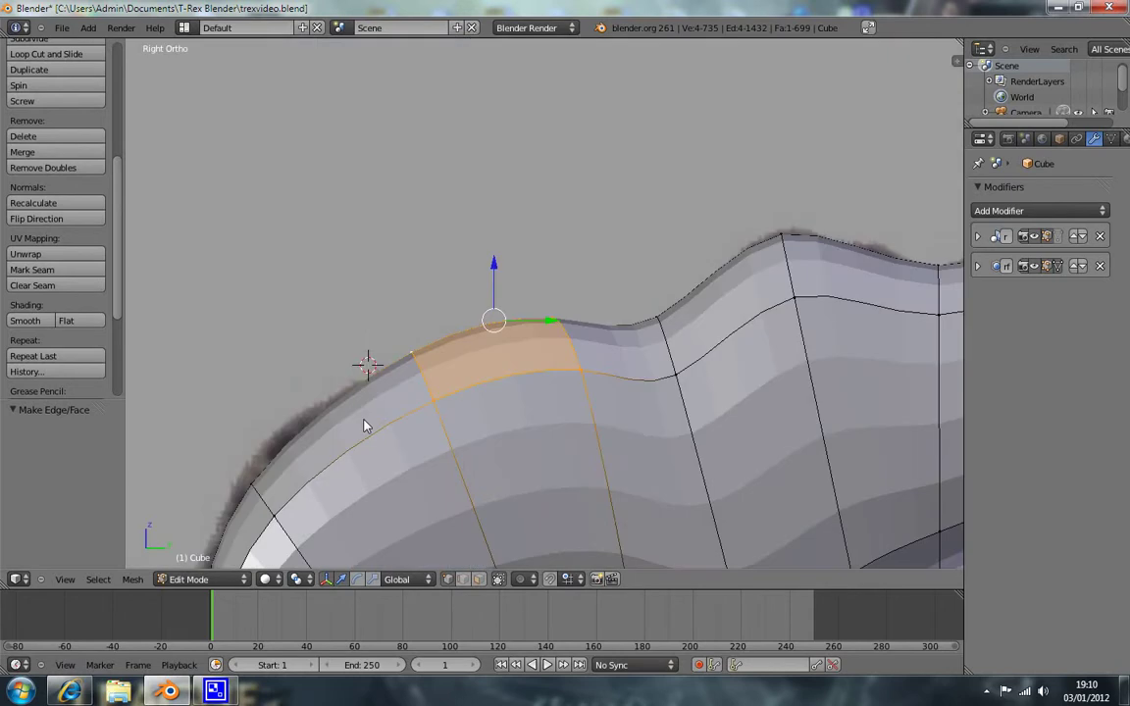
{"action": "key", "text": "a"}
{"action": "key", "text": "z"}
{"action": "middle_click_drag", "start_coordinate": [530, 434], "coordinate": [471, 239], "text": "shift"}
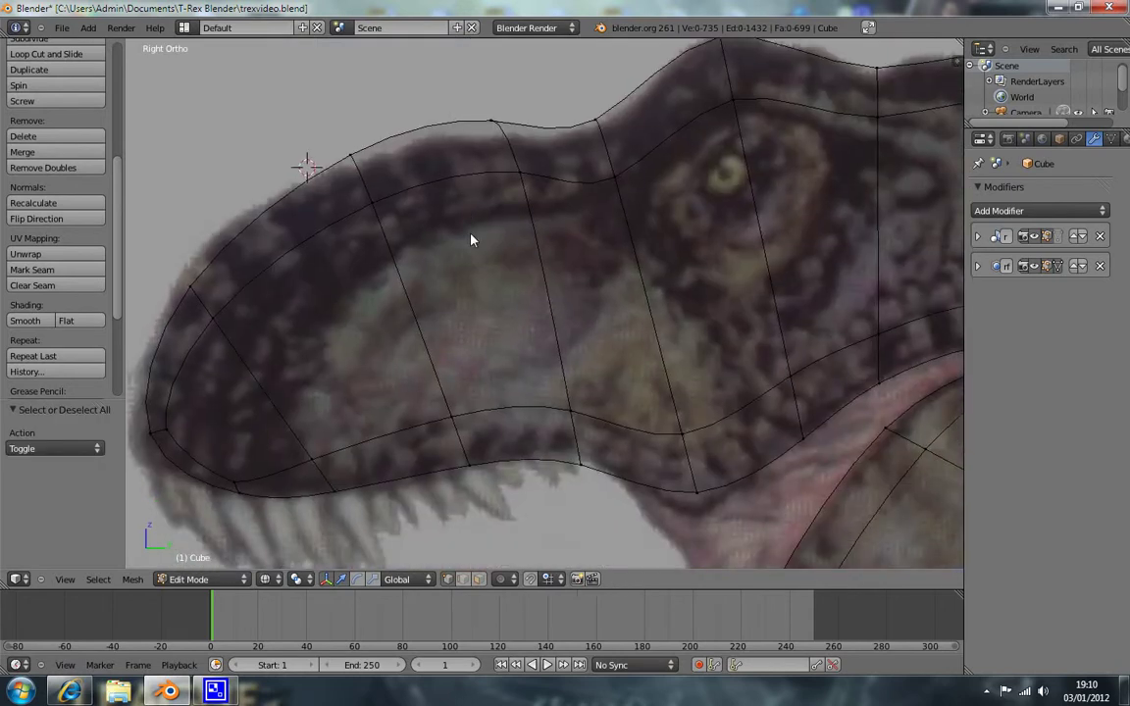
Move two upper snout vertices onto the reference outline
{"action": "scroll", "coordinate": [478, 247], "scroll_direction": "down", "scroll_amount": 3}
{"action": "right_click", "coordinate": [513, 199]}
{"action": "key", "text": "g"}
{"action": "left_click", "coordinate": [535, 241]}
{"action": "key", "text": "a"}
{"action": "right_click", "coordinate": [443, 245]}
{"action": "key", "text": "g"}
{"action": "left_click", "coordinate": [462, 274]}
{"action": "key", "text": "a"}
Place the lower snout vertex and snout-tip vertex on the reference outline
{"action": "right_click", "coordinate": [345, 300]}
{"action": "key", "text": "g"}
{"action": "left_click", "coordinate": [372, 334]}
{"action": "key", "text": "a"}
{"action": "right_click", "coordinate": [351, 392]}
{"action": "key", "text": "g"}
{"action": "left_click", "coordinate": [332, 416]}
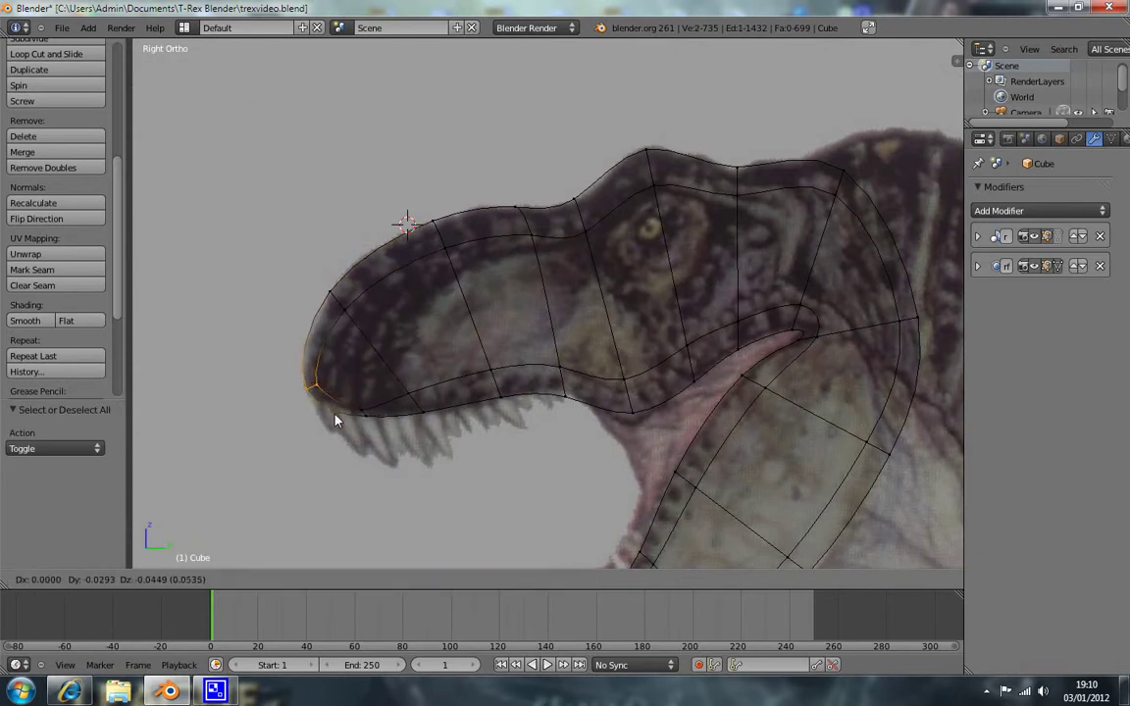
{"action": "key", "text": "a"}
Box-select and move the front lower-jaw vertices onto the reference outline
{"action": "key", "text": "b"}
{"action": "left_click_drag", "start_coordinate": [366, 403], "coordinate": [353, 417]}
{"action": "key", "text": "g"}
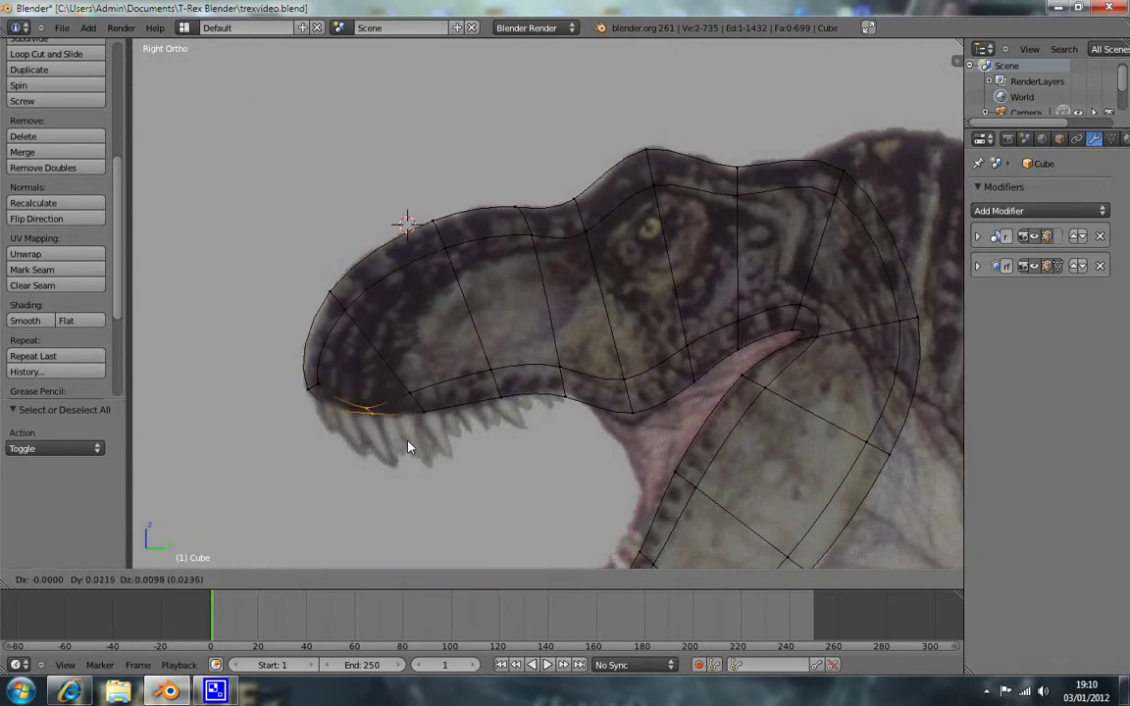
{"action": "left_click", "coordinate": [416, 448]}
{"action": "key", "text": "a"}
{"action": "key", "text": "b"}
{"action": "mouse_move", "coordinate": [410, 387]}
{"action": "left_mouse_down"}
{"action": "mouse_move", "coordinate": [449, 438]}
{"action": "mouse_move", "coordinate": [449, 423]}
{"action": "left_mouse_up"}
{"action": "key", "text": "g"}
{"action": "left_click", "coordinate": [461, 425]}
{"action": "key", "text": "a"}
{"action": "key", "text": "b"}
{"action": "left_click_drag", "start_coordinate": [481, 354], "coordinate": [563, 458]}
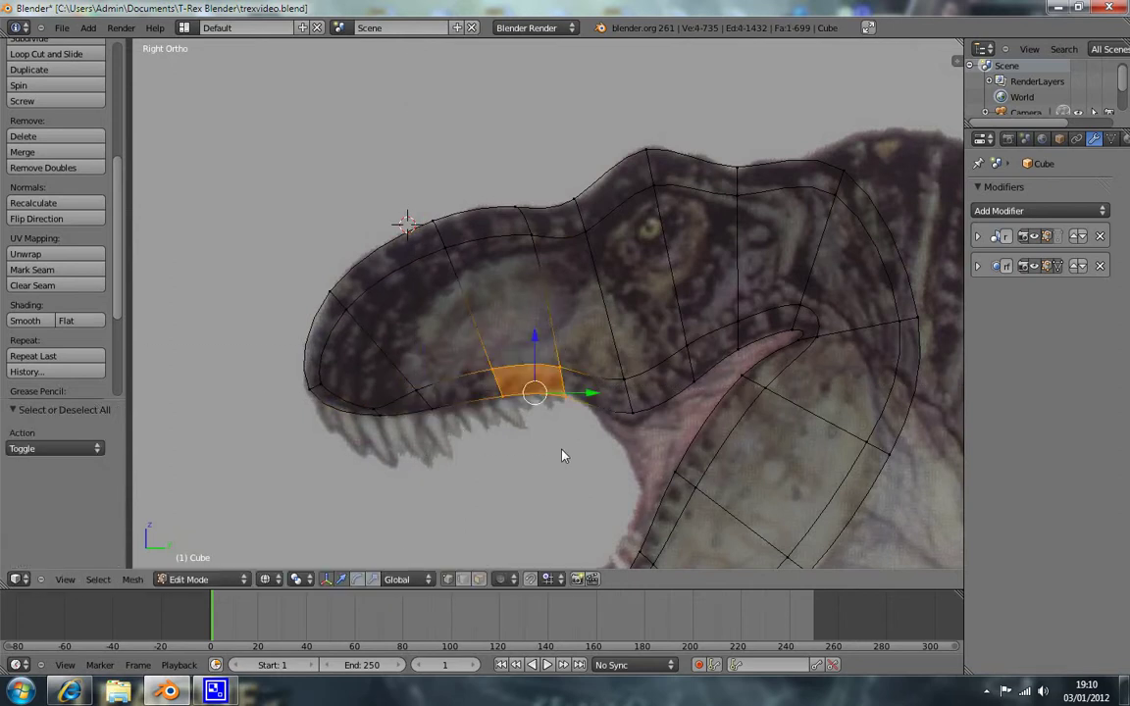
{"action": "key", "text": "a"}
Move two more jaw vertices rightward onto the reference jaw line
{"action": "right_click", "coordinate": [505, 394]}
{"action": "key", "text": "b"}
{"action": "left_click_drag", "start_coordinate": [487, 371], "coordinate": [525, 427]}
{"action": "key", "text": "g"}
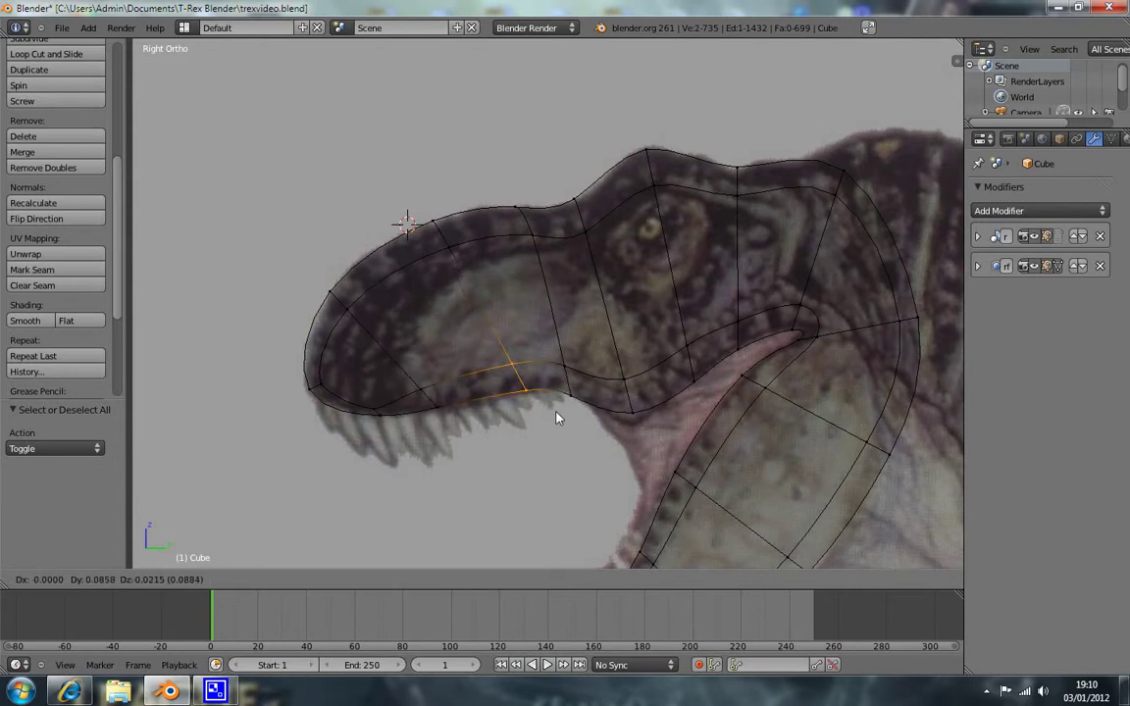
{"action": "left_click", "coordinate": [557, 411]}
{"action": "key", "text": "a"}
{"action": "right_click", "coordinate": [425, 406]}
{"action": "key", "text": "g"}
{"action": "left_click", "coordinate": [497, 440]}
{"action": "key", "text": "a"}
Place the upper jaw's lower-edge vertex near the mouth corner on the reference mouth line
{"action": "key", "text": "b"}
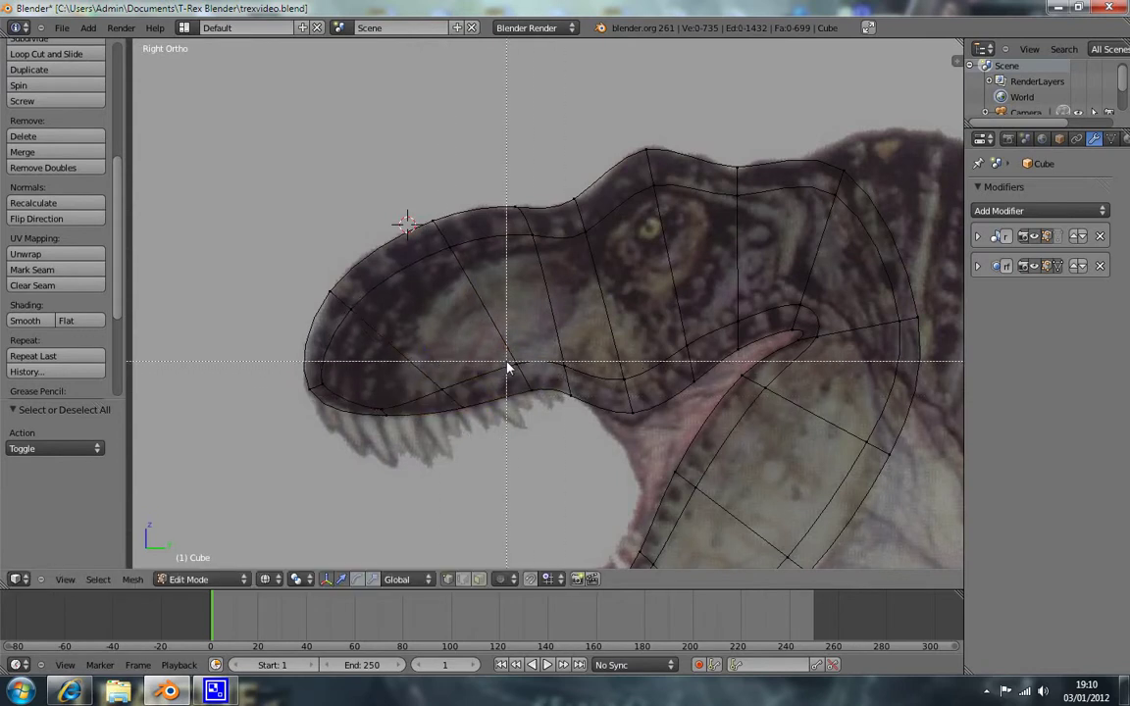
{"action": "left_click_drag", "start_coordinate": [504, 371], "coordinate": [549, 425]}
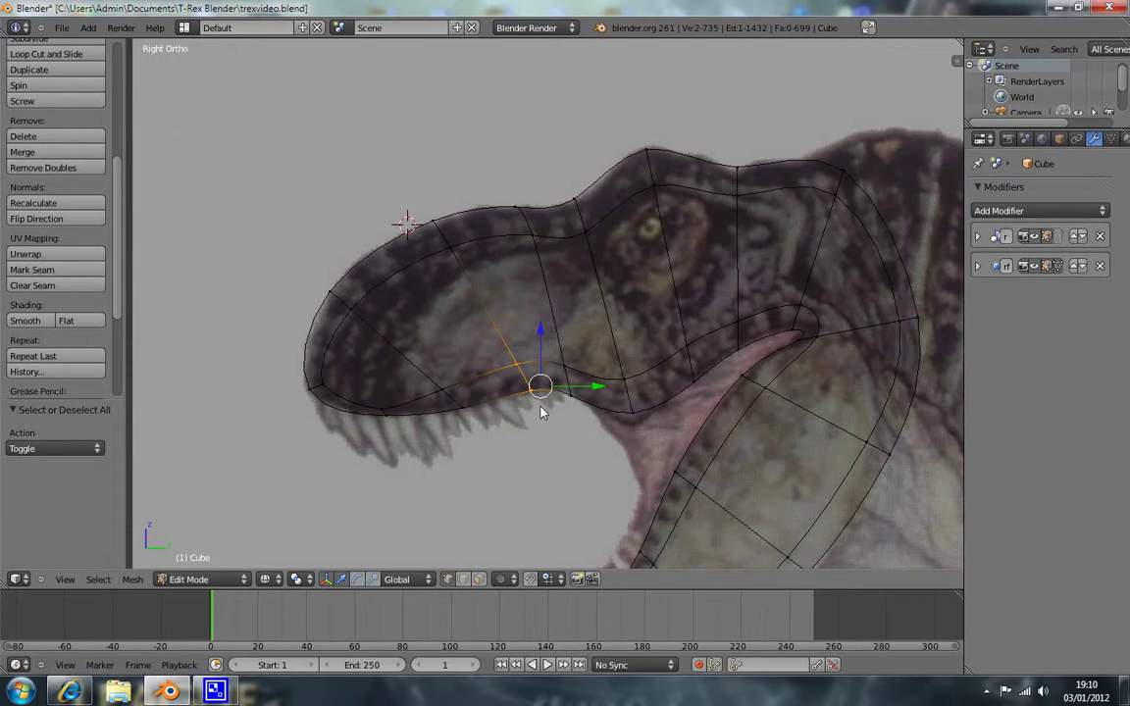
{"action": "key", "text": "g"}
{"action": "key", "text": "Escape"}
{"action": "key", "text": "b"}
{"action": "key", "text": "Escape"}
{"action": "key", "text": "g"}
{"action": "key", "text": "Escape"}
{"action": "key", "text": "b"}
{"action": "key", "text": "Escape"}
{"action": "key", "text": "g"}
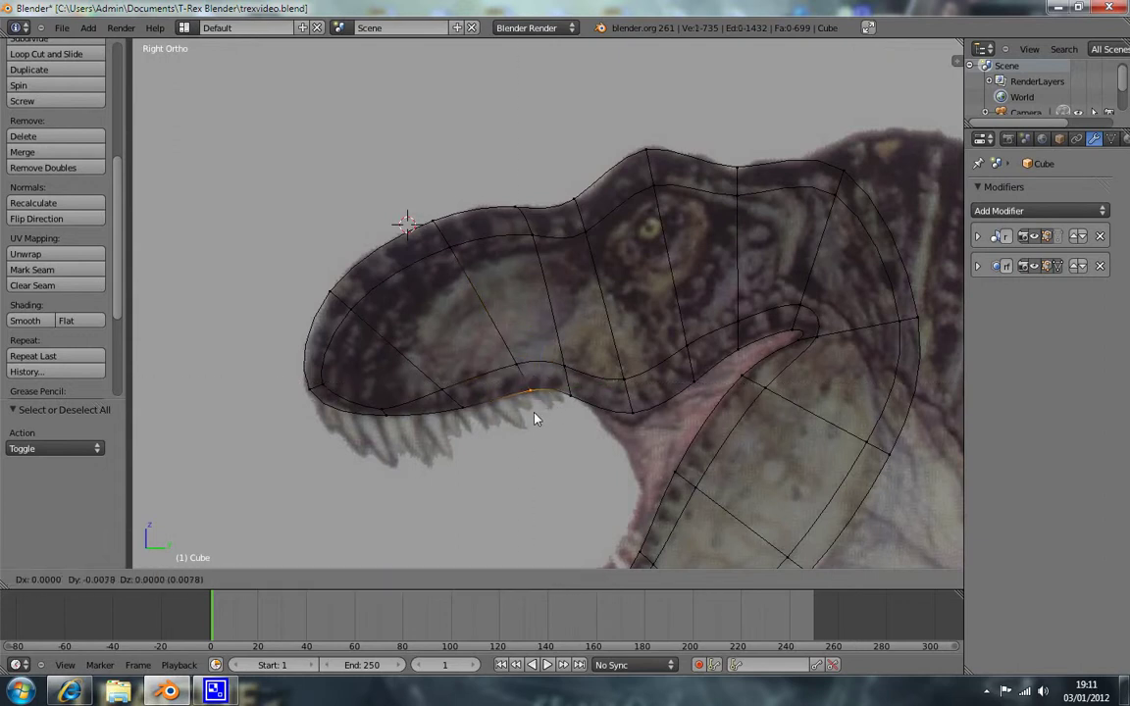
{"action": "left_click", "coordinate": [530, 419]}
{"action": "key", "text": "a"}
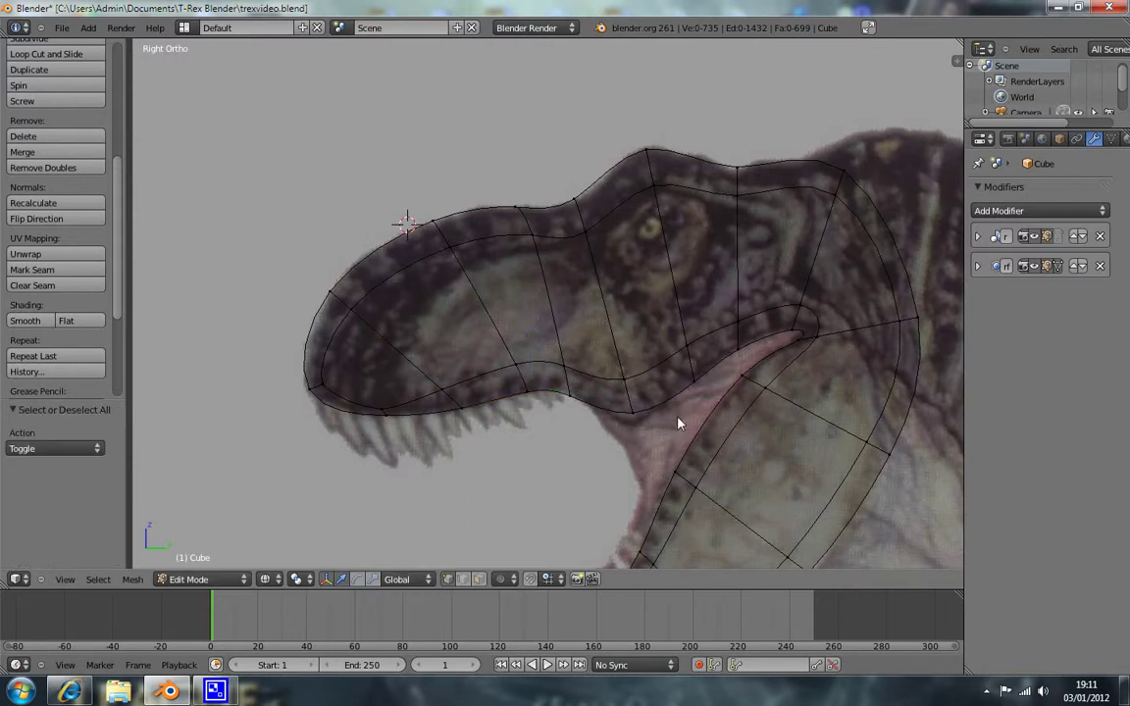
Inspect the head in solid shading, checking front and side views
{"action": "key", "text": "z"}
{"action": "mouse_move", "coordinate": [731, 372]}
{"action": "middle_mouse_down"}
{"action": "mouse_move", "coordinate": [538, 415]}
{"action": "mouse_move", "coordinate": [598, 419]}
{"action": "mouse_move", "coordinate": [676, 449]}
{"action": "mouse_move", "coordinate": [774, 456]}
{"action": "mouse_move", "coordinate": [796, 436]}
{"action": "mouse_move", "coordinate": [602, 353]}
{"action": "mouse_move", "coordinate": [596, 380]}
{"action": "middle_mouse_up"}
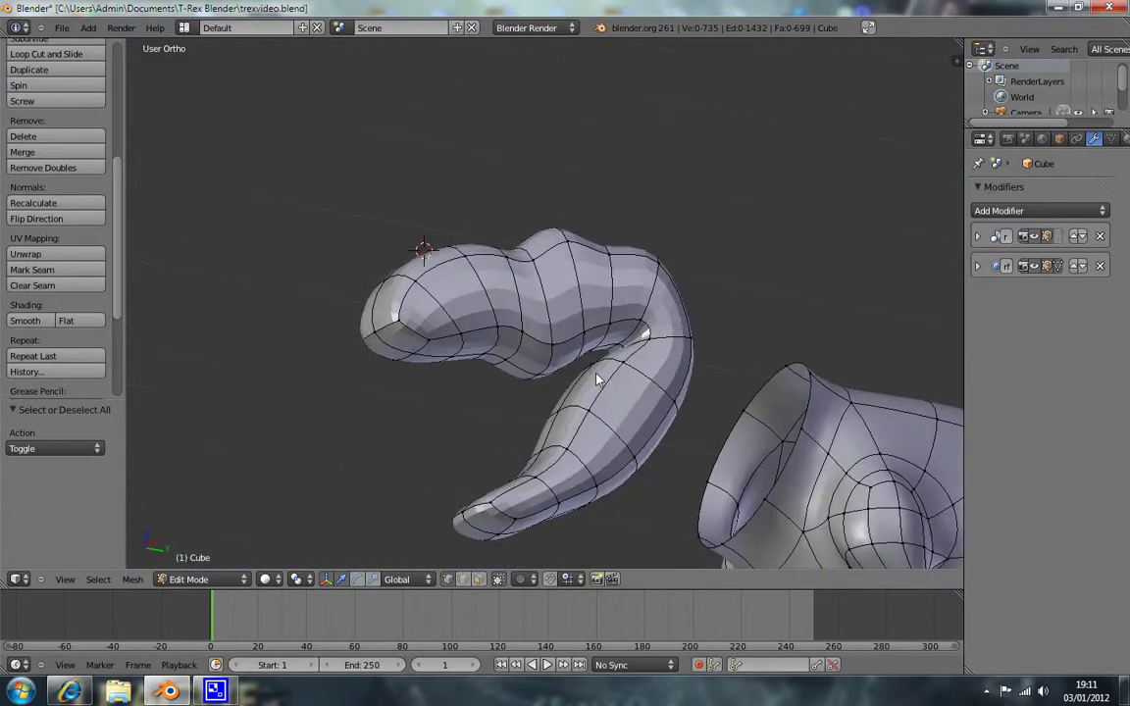
{"action": "key", "text": "KP_1"}
{"action": "key", "text": "KP_3"}
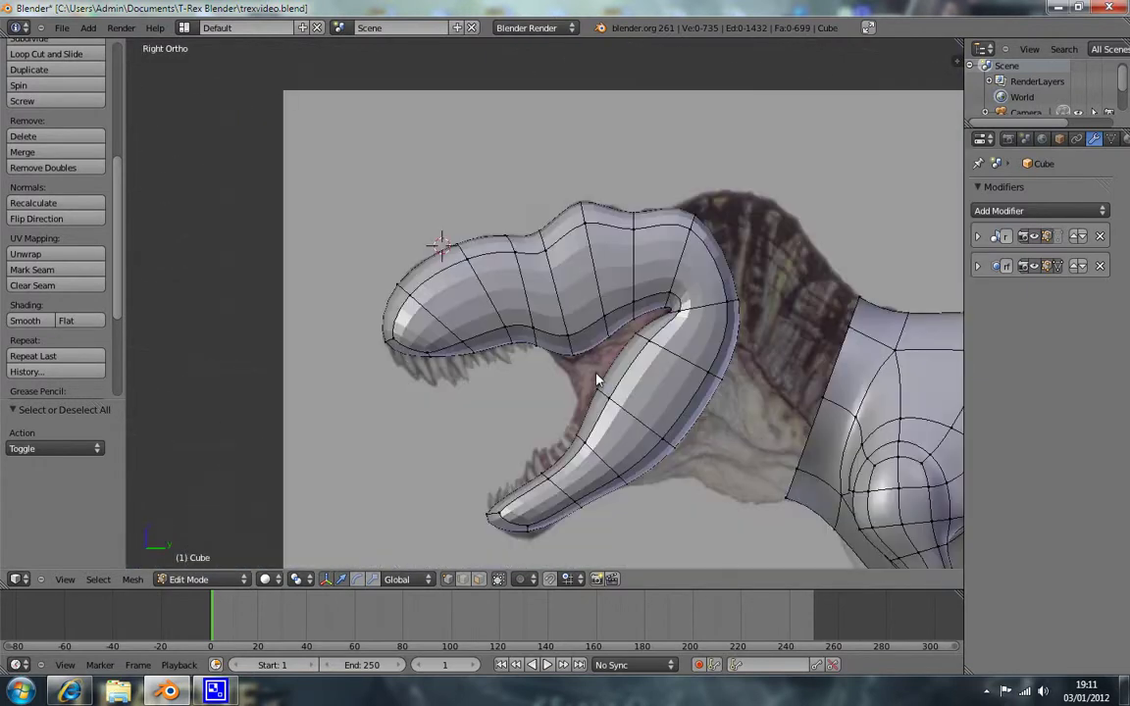
Select the whole head mesh in top wireframe view and scale it wider along X
{"action": "key", "text": "KP_7"}
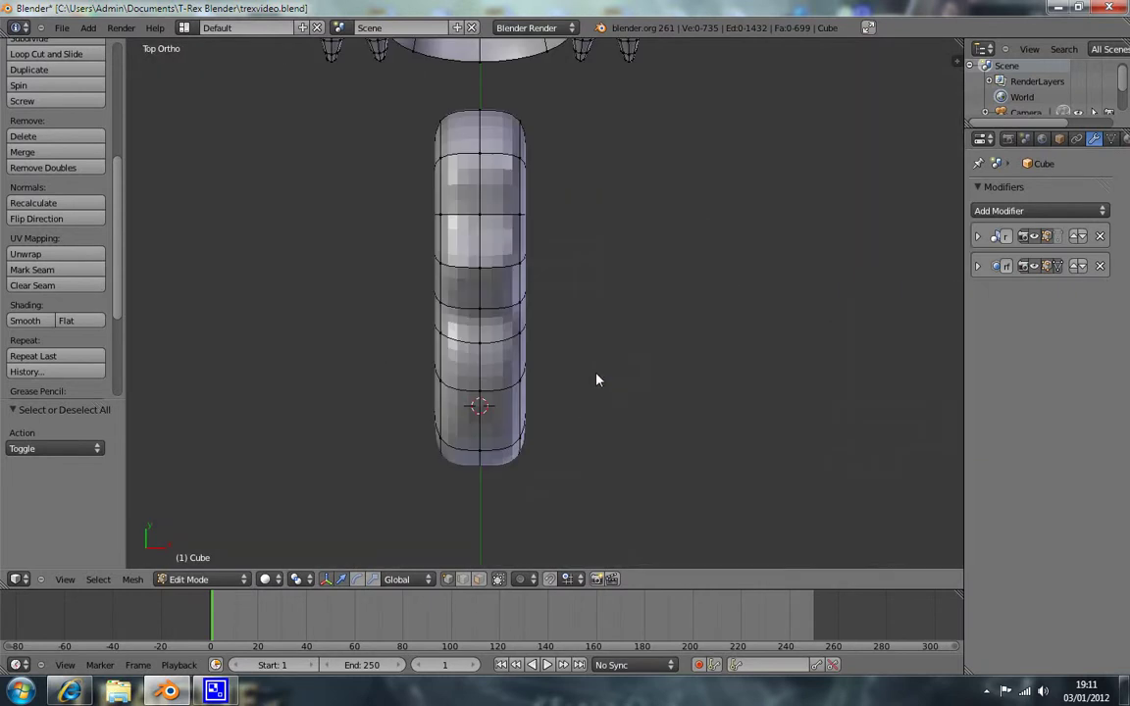
{"action": "key", "text": "z"}
{"action": "key", "text": "b"}
{"action": "left_click_drag", "start_coordinate": [423, 101], "coordinate": [645, 490]}
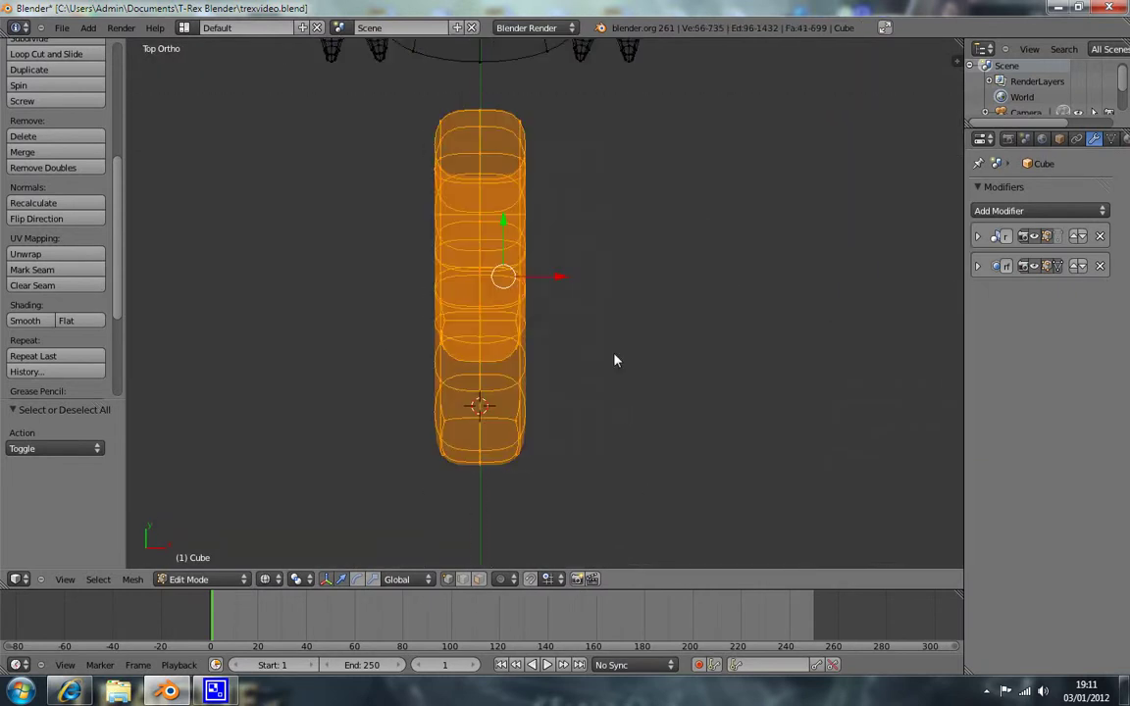
{"action": "mouse_move", "coordinate": [557, 278]}
{"action": "left_mouse_down"}
{"action": "mouse_move", "coordinate": [657, 300]}
{"action": "mouse_move", "coordinate": [611, 315]}
{"action": "left_mouse_up"}
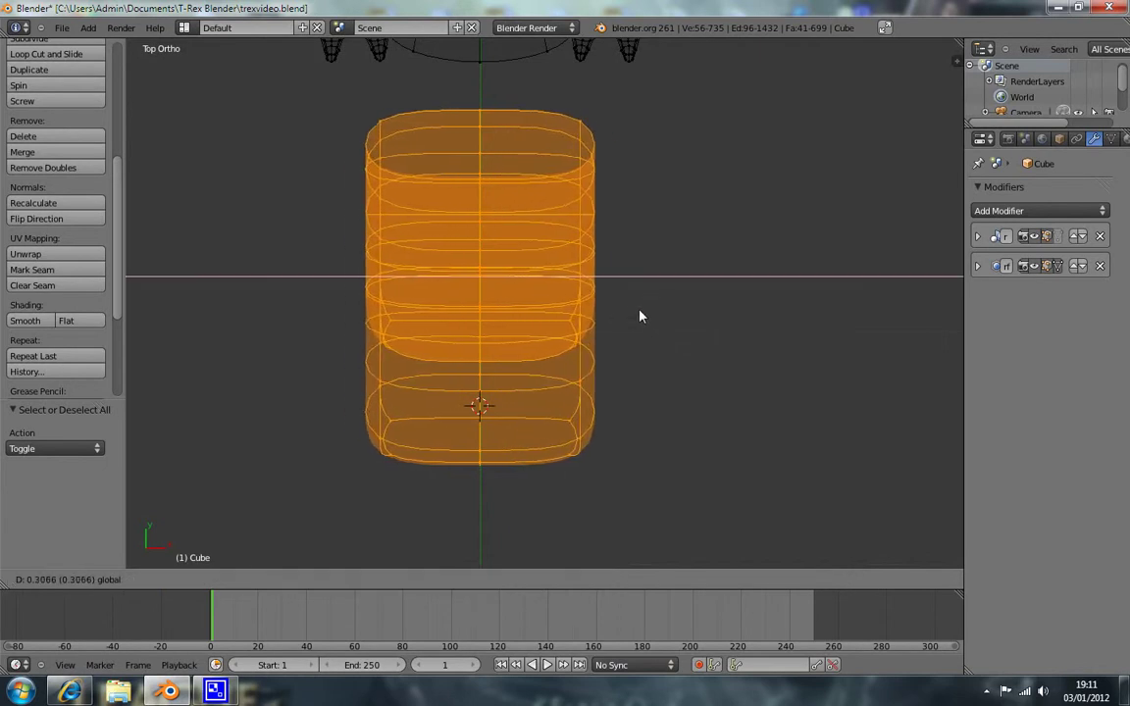
{"action": "left_click_drag", "start_coordinate": [611, 316], "coordinate": [643, 314]}
{"action": "key", "text": "a"}
{"action": "middle_click_drag", "start_coordinate": [618, 394], "coordinate": [552, 228]}
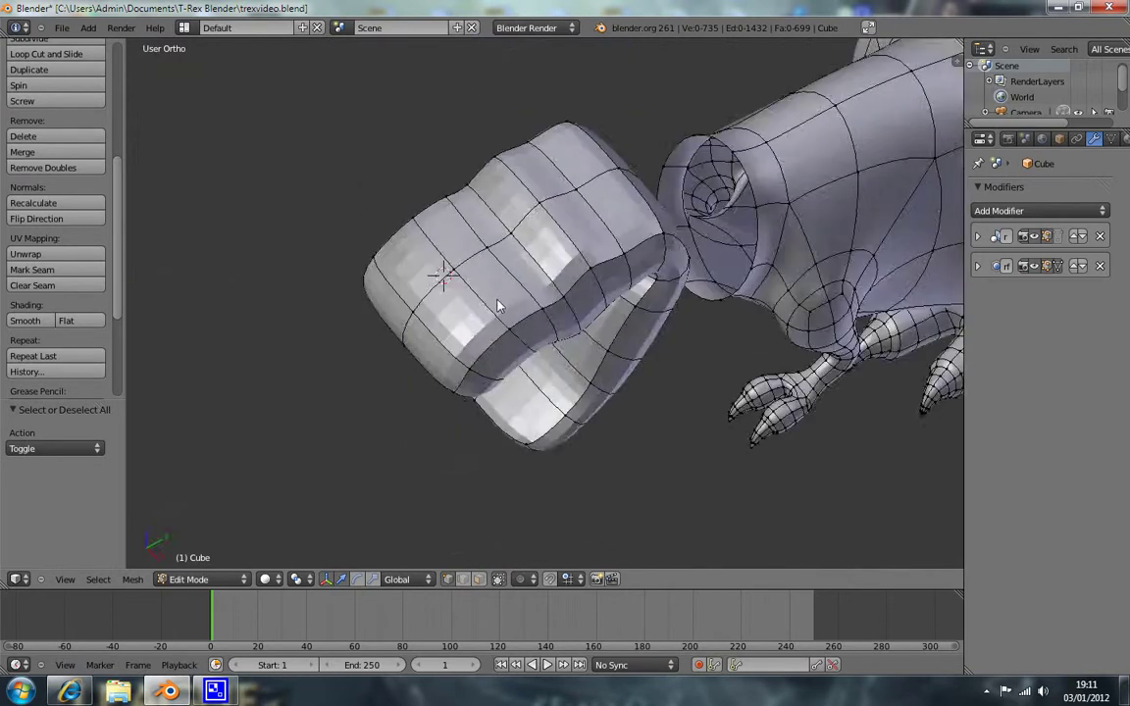
Reselect the whole head mesh and apply Smooth shading to it
{"action": "key", "text": "KP_7"}
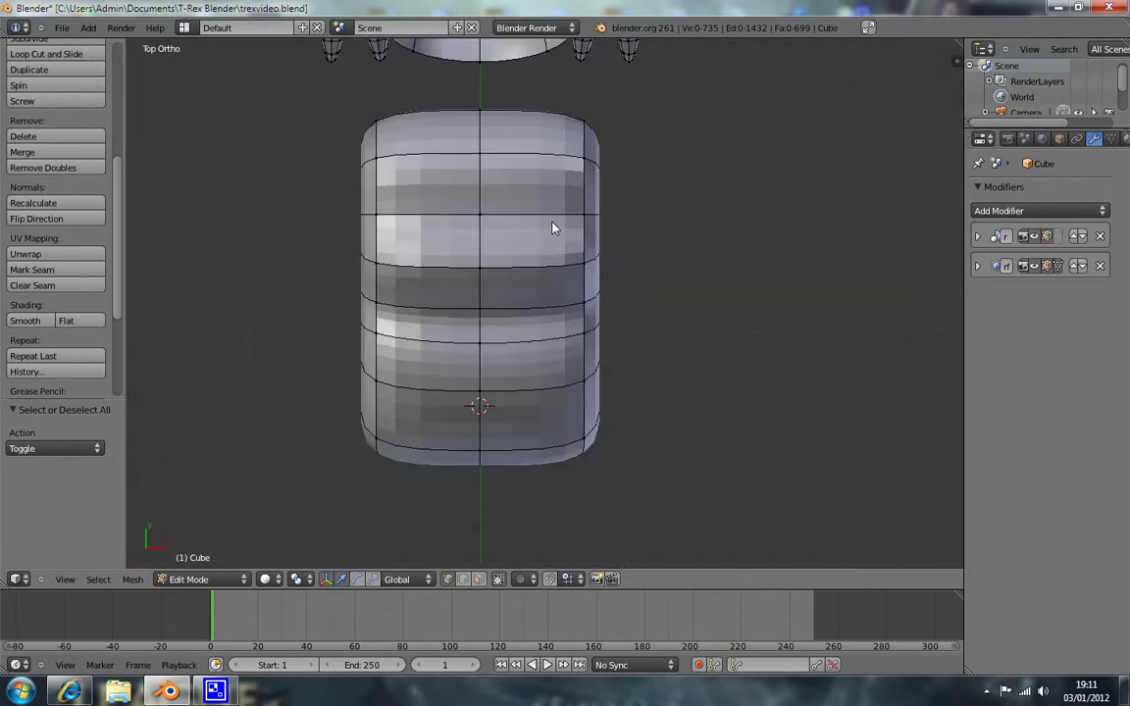
{"action": "key", "text": "z"}
{"action": "key", "text": "b"}
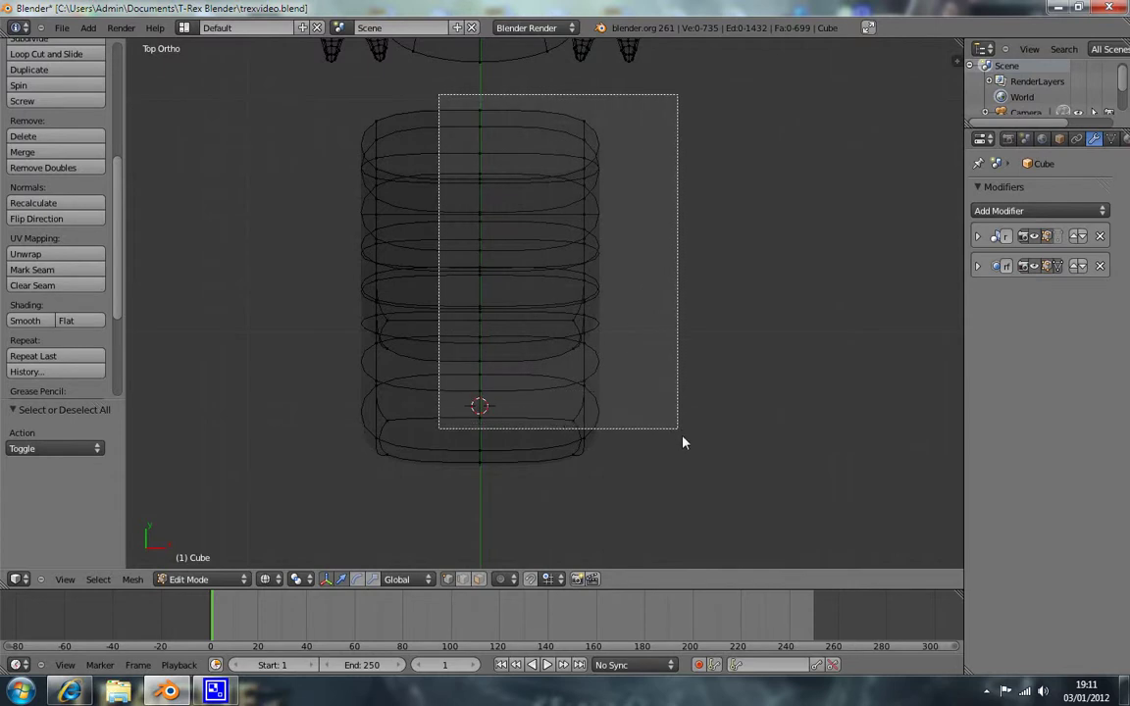
{"action": "left_click_drag", "start_coordinate": [439, 100], "coordinate": [701, 471]}
{"action": "left_click", "coordinate": [26, 321]}
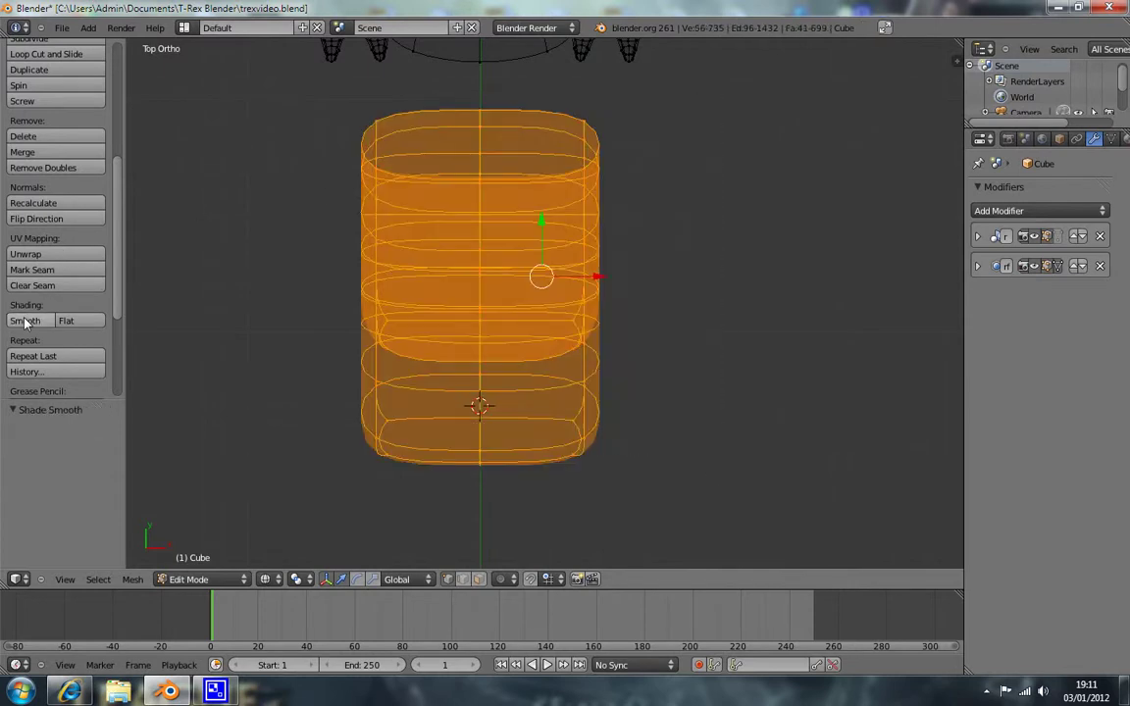
{"action": "key", "text": "z"}
{"action": "key", "text": "a"}
{"action": "mouse_move", "coordinate": [580, 269]}
{"action": "middle_mouse_down"}
{"action": "mouse_move", "coordinate": [517, 245]}
{"action": "mouse_move", "coordinate": [454, 132]}
{"action": "middle_mouse_up"}
{"action": "mouse_move", "coordinate": [592, 318]}
{"action": "middle_mouse_down"}
{"action": "mouse_move", "coordinate": [519, 270]}
{"action": "mouse_move", "coordinate": [577, 305]}
{"action": "mouse_move", "coordinate": [632, 262]}
{"action": "mouse_move", "coordinate": [666, 253]}
{"action": "mouse_move", "coordinate": [668, 277]}
{"action": "middle_mouse_up"}
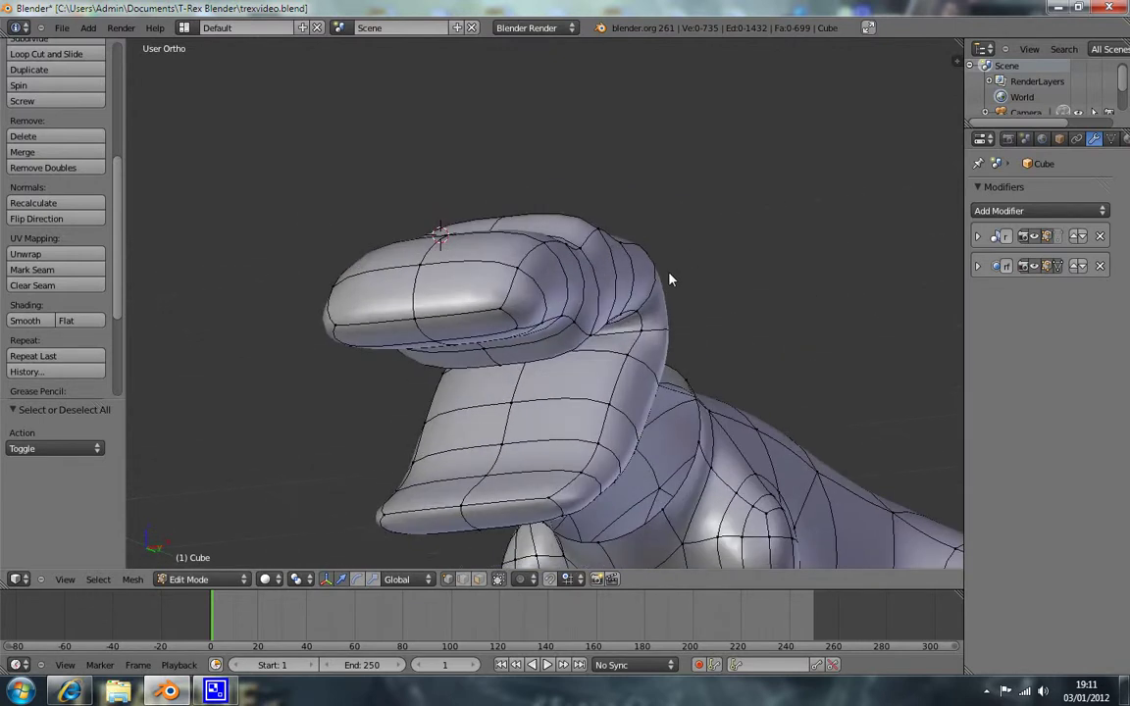
{"action": "key", "text": "KP_3"}
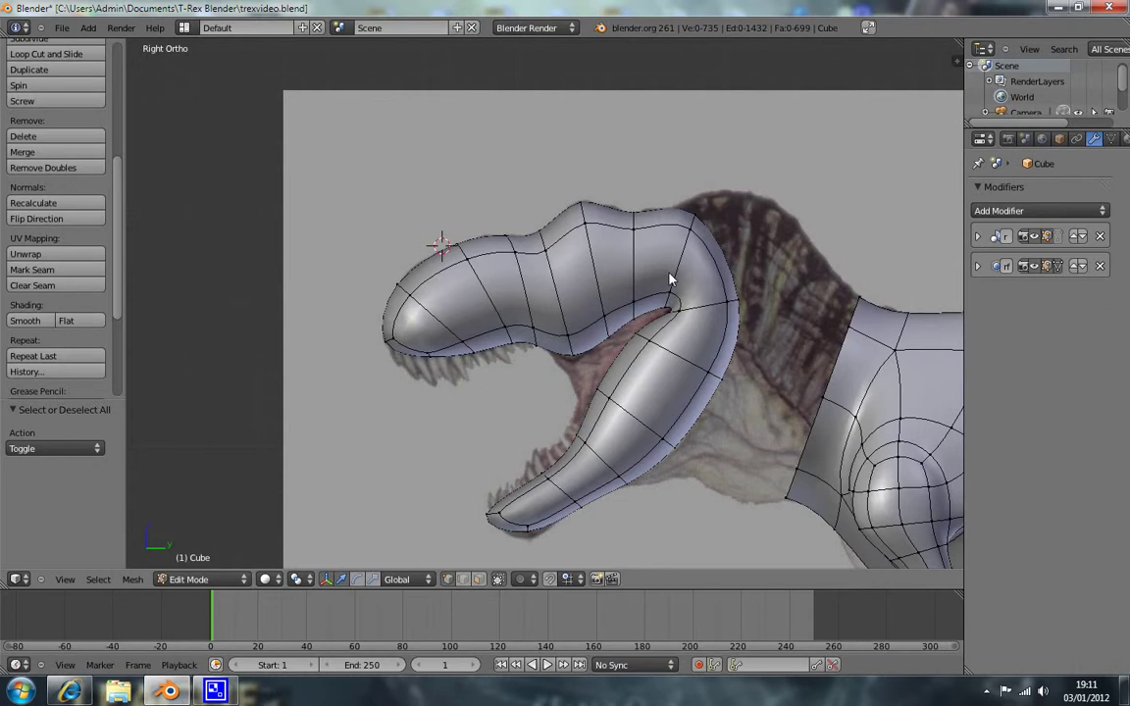
Cut a centred lengthwise edge loop through the snout and jaw, bringing the mesh to 714 faces
{"action": "scroll", "coordinate": [638, 308], "scroll_direction": "up", "scroll_amount": 1}
{"action": "scroll", "coordinate": [640, 310], "scroll_direction": "up", "scroll_amount": 1}
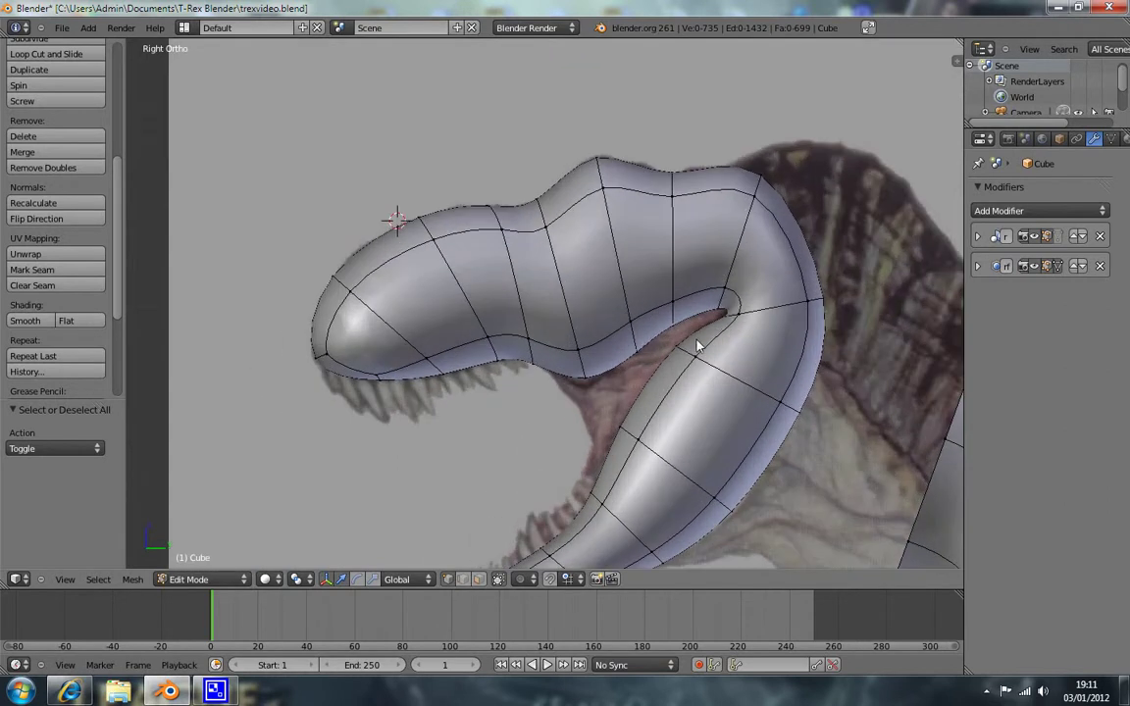
{"action": "key", "text": "ctrl+r"}
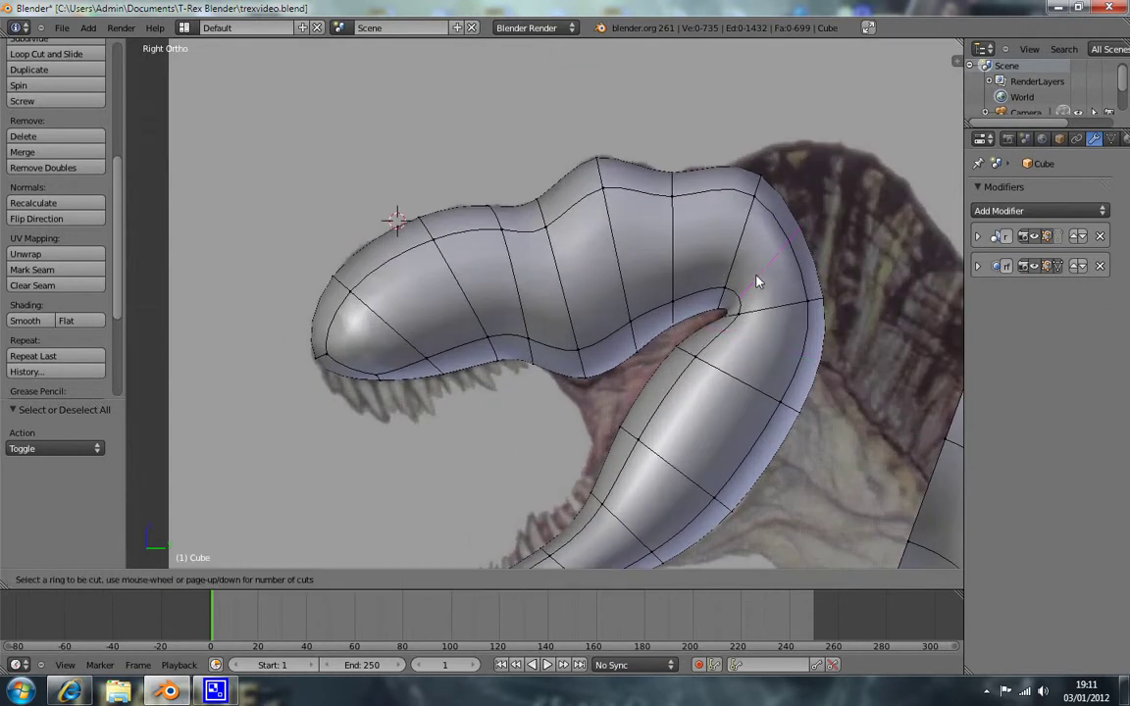
{"action": "left_click", "coordinate": [719, 262]}
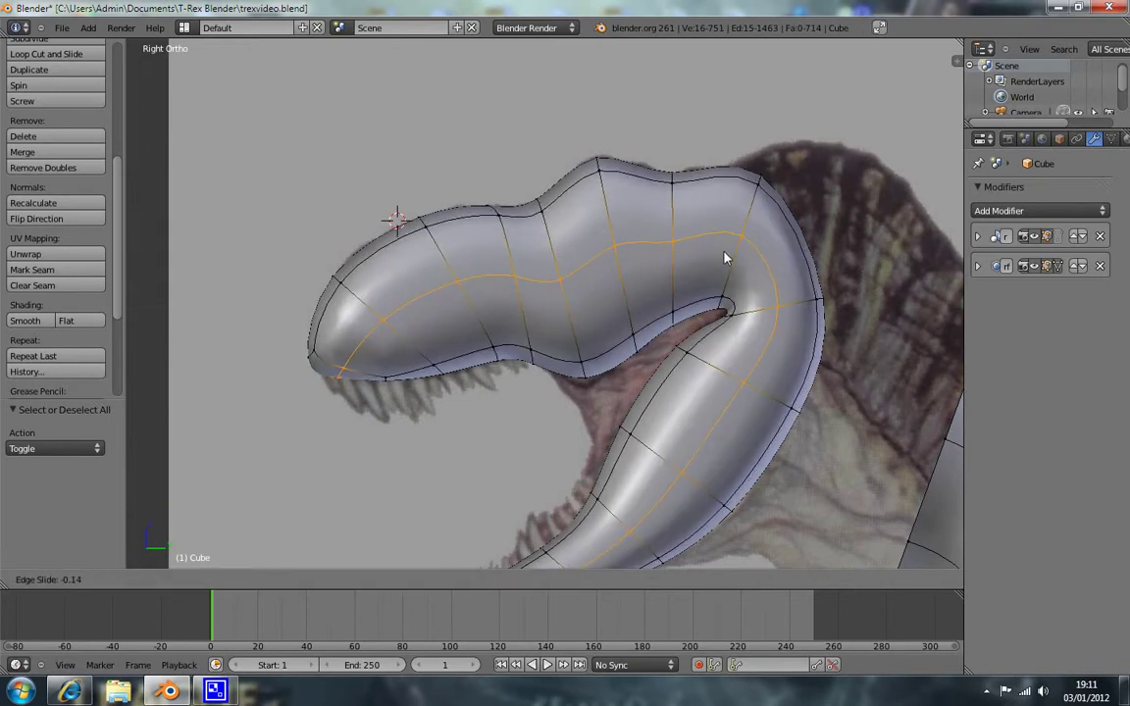
{"action": "left_click", "coordinate": [724, 257]}
{"action": "key", "text": "a"}
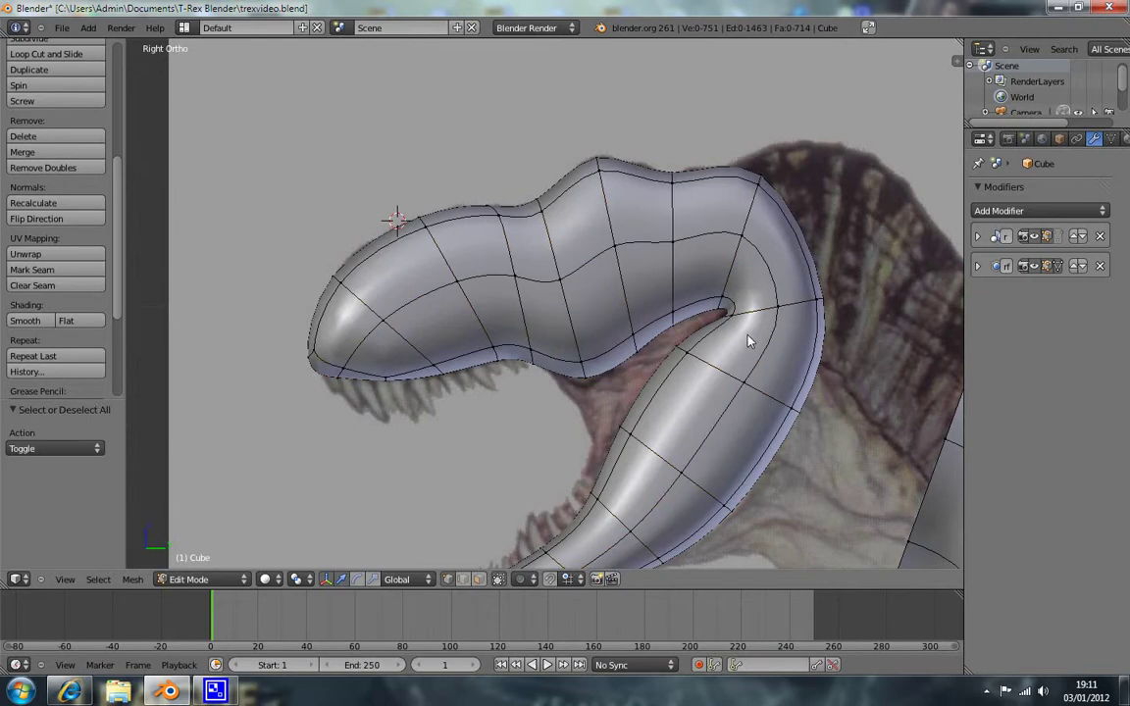
{"action": "mouse_move", "coordinate": [724, 411]}
{"action": "middle_mouse_down"}
{"action": "mouse_move", "coordinate": [683, 339]}
{"action": "mouse_move", "coordinate": [680, 278]}
{"action": "mouse_move", "coordinate": [718, 345]}
{"action": "middle_mouse_up"}
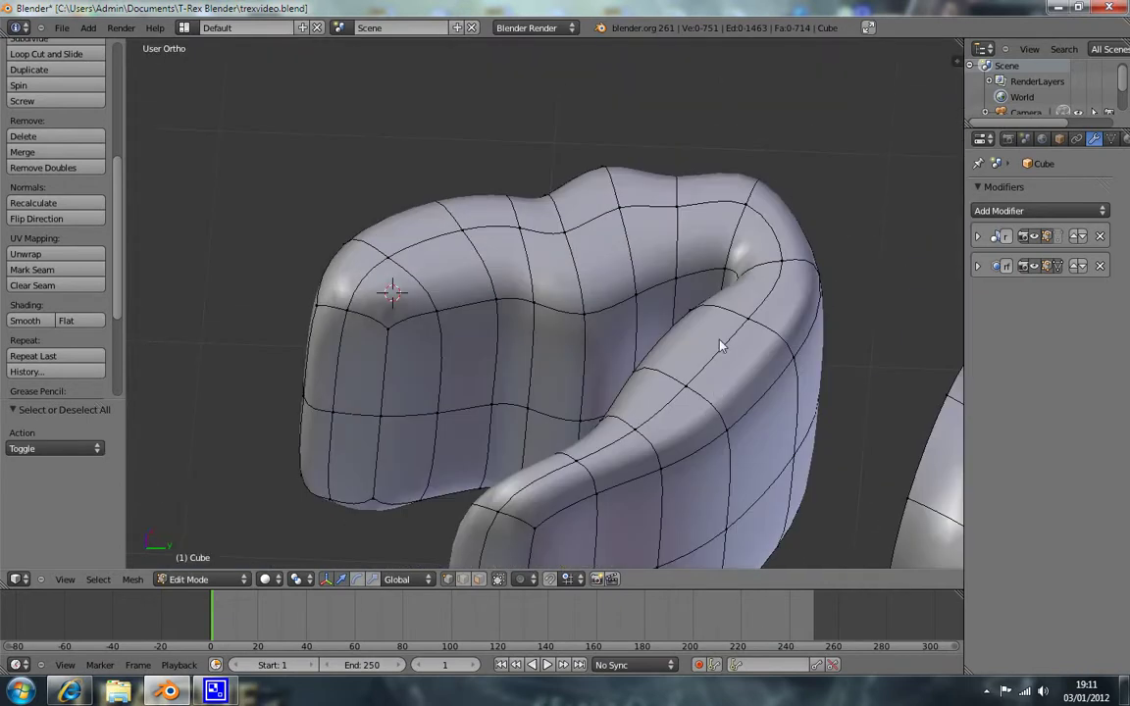
{"action": "key", "text": "KP_1"}
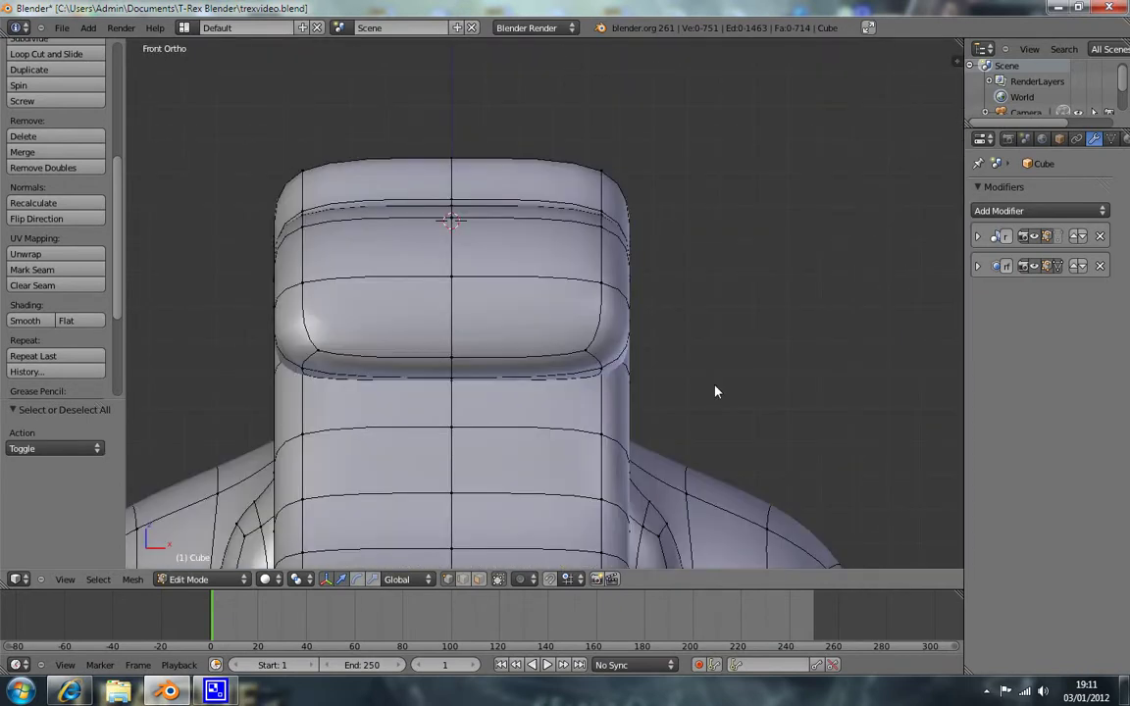
{"action": "key", "text": "KP_7"}
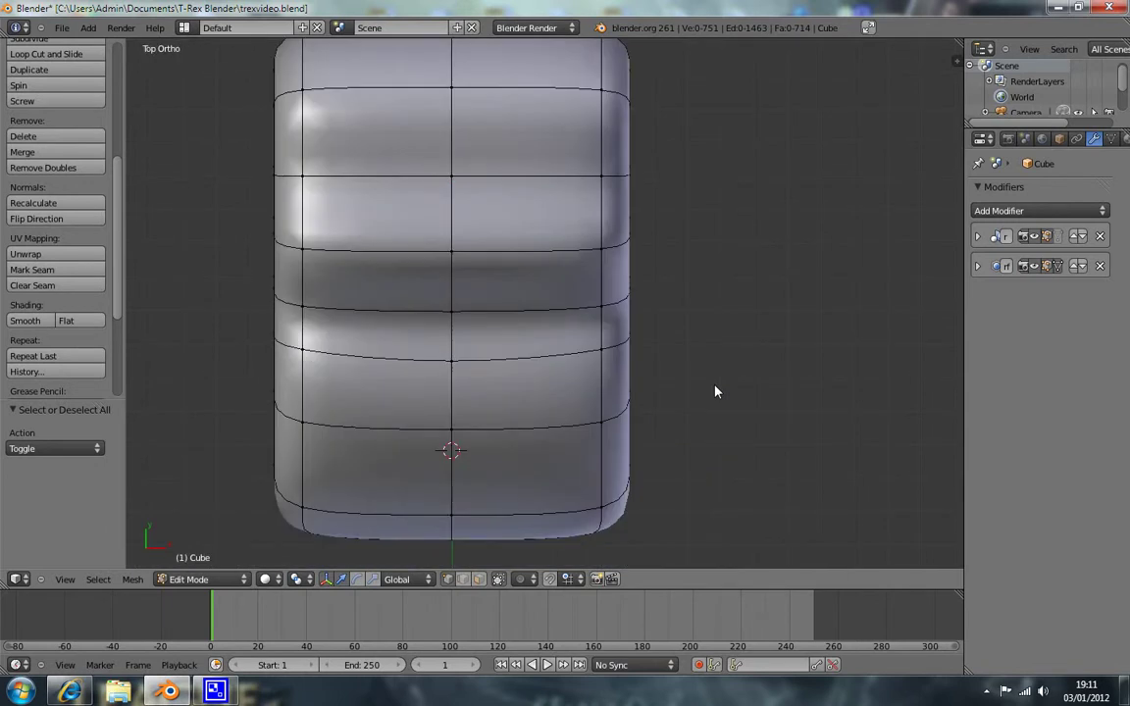
{"action": "key", "text": "KP_3"}
{"action": "mouse_move", "coordinate": [751, 504]}
{"action": "middle_mouse_down", "text": "shift"}
{"action": "mouse_move", "coordinate": [559, 412]}
{"action": "mouse_move", "coordinate": [557, 424]}
{"action": "mouse_move", "coordinate": [549, 384]}
{"action": "middle_mouse_up", "text": "shift"}
Select the lower jaw's side edge loops in wireframe view
{"action": "right_click", "coordinate": [461, 438]}
{"action": "key", "text": "z"}
{"action": "right_click", "coordinate": [566, 321], "text": "shift"}
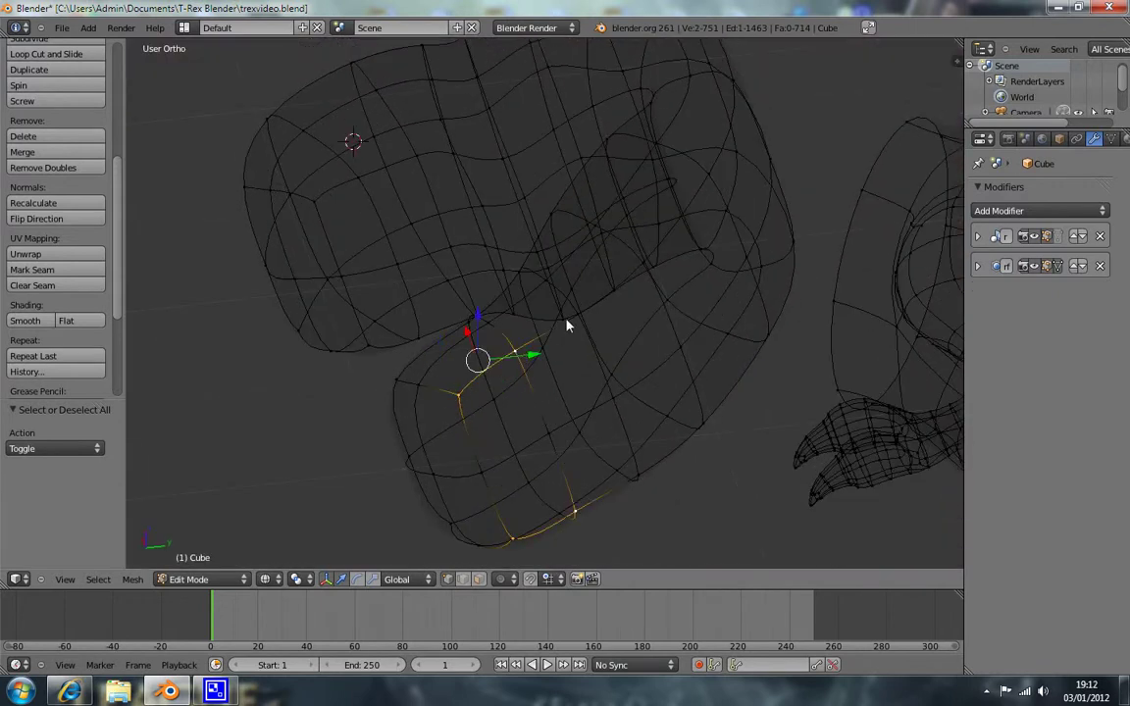
{"action": "middle_click_drag", "start_coordinate": [579, 380], "coordinate": [578, 394]}
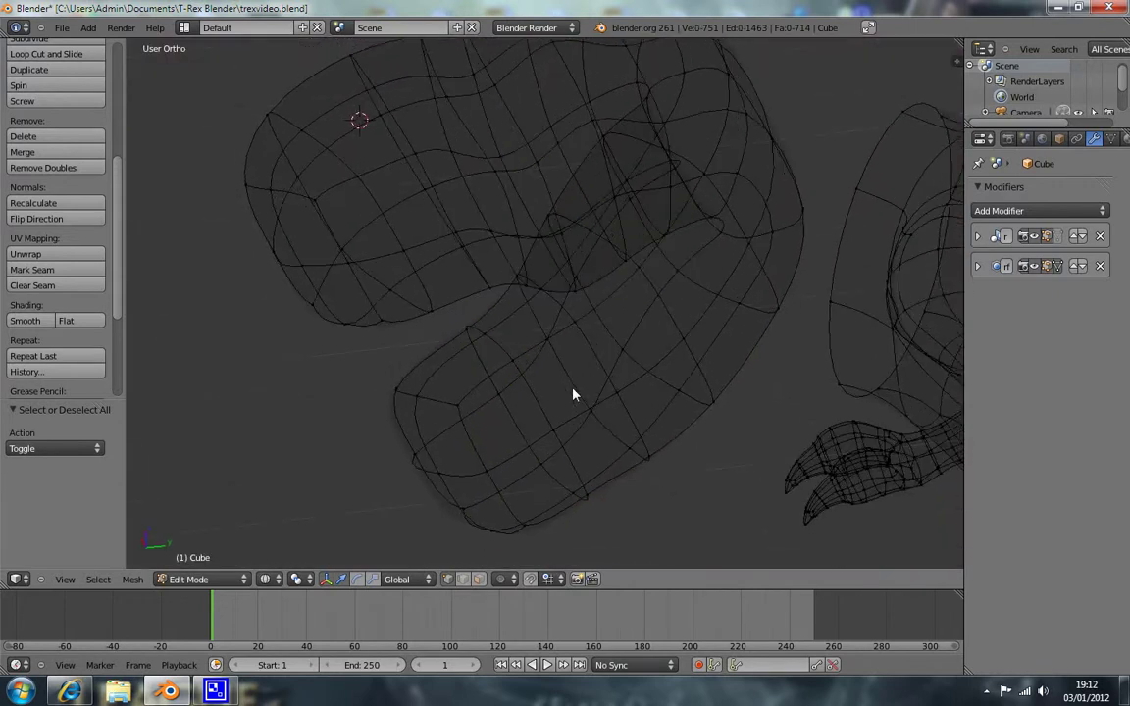
{"action": "right_click", "coordinate": [472, 408]}
{"action": "right_click", "coordinate": [579, 323], "text": "shift"}
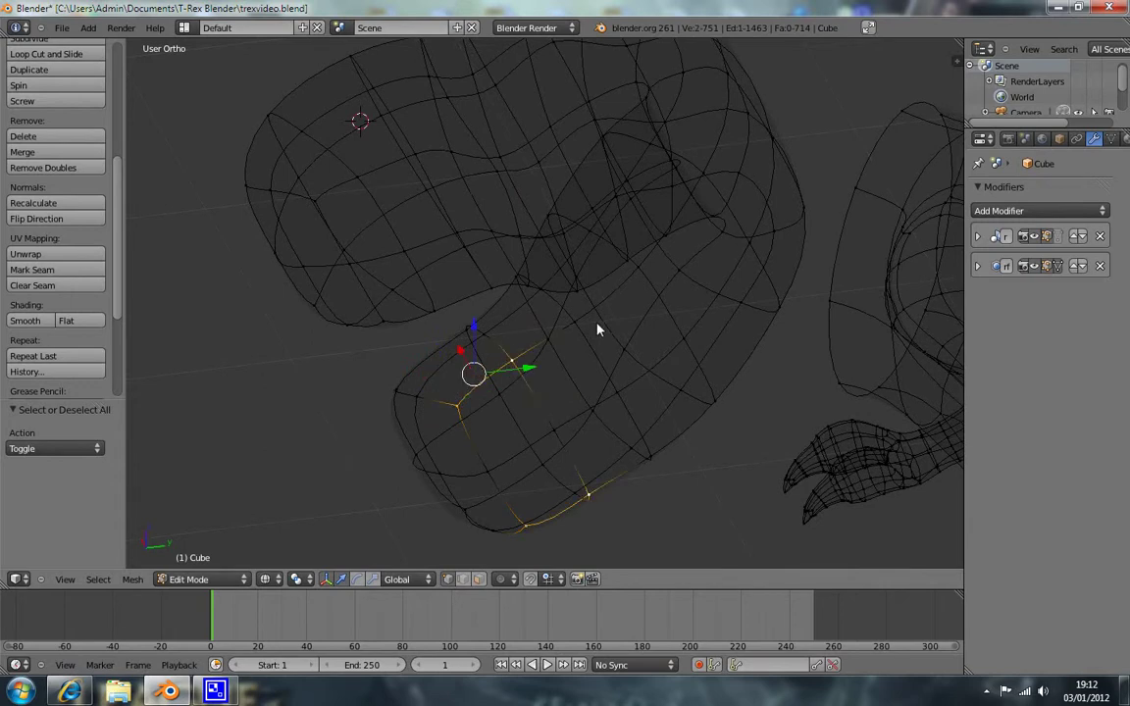
{"action": "right_click", "coordinate": [639, 272], "text": "shift"}
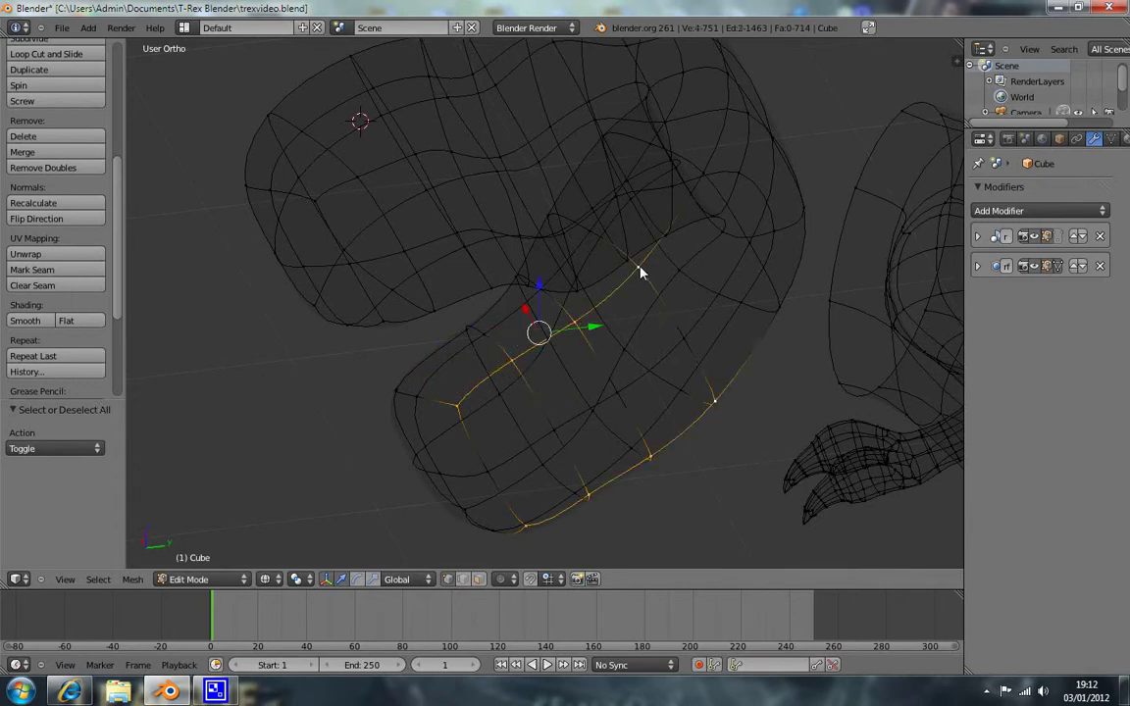
From the front view, move the selected jaw loops inward along X to narrow the jaw
{"action": "key", "text": "KP_1"}
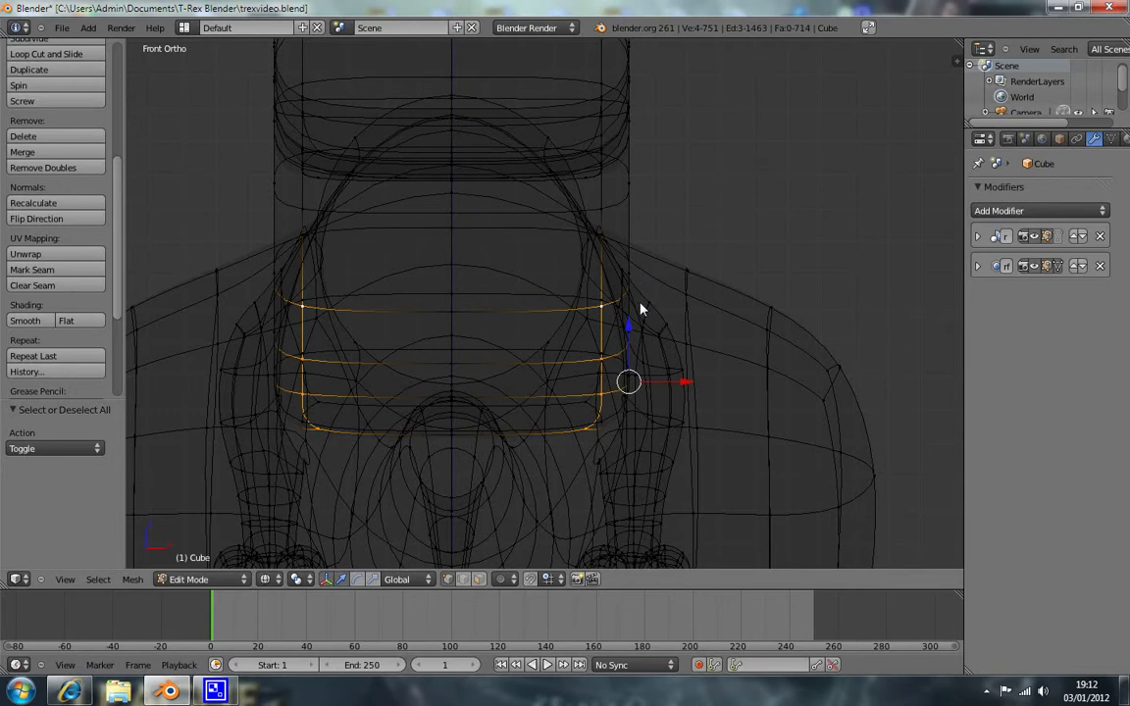
{"action": "left_click_drag", "start_coordinate": [686, 387], "coordinate": [622, 393]}
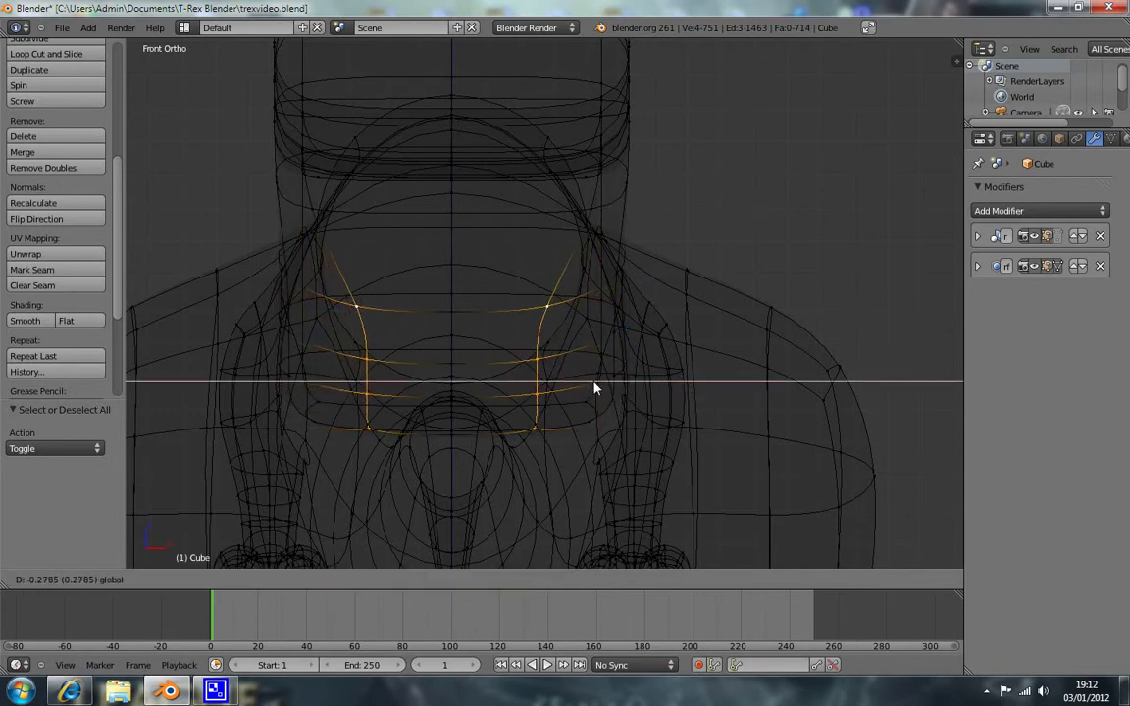
{"action": "left_click_drag", "start_coordinate": [622, 392], "coordinate": [593, 388]}
{"action": "key", "text": "a"}
{"action": "key", "text": "z"}
{"action": "mouse_move", "coordinate": [606, 416]}
{"action": "middle_mouse_down"}
{"action": "mouse_move", "coordinate": [532, 332]}
{"action": "mouse_move", "coordinate": [459, 280]}
{"action": "mouse_move", "coordinate": [536, 348]}
{"action": "mouse_move", "coordinate": [580, 314]}
{"action": "mouse_move", "coordinate": [486, 322]}
{"action": "mouse_move", "coordinate": [444, 270]}
{"action": "mouse_move", "coordinate": [420, 266]}
{"action": "middle_mouse_up"}
{"action": "scroll", "coordinate": [420, 266], "scroll_direction": "up", "scroll_amount": 1}
Slide the jaw's top-ridge and side loops inward along X in front wireframe view
{"action": "scroll", "coordinate": [473, 268], "scroll_direction": "up", "scroll_amount": 1}
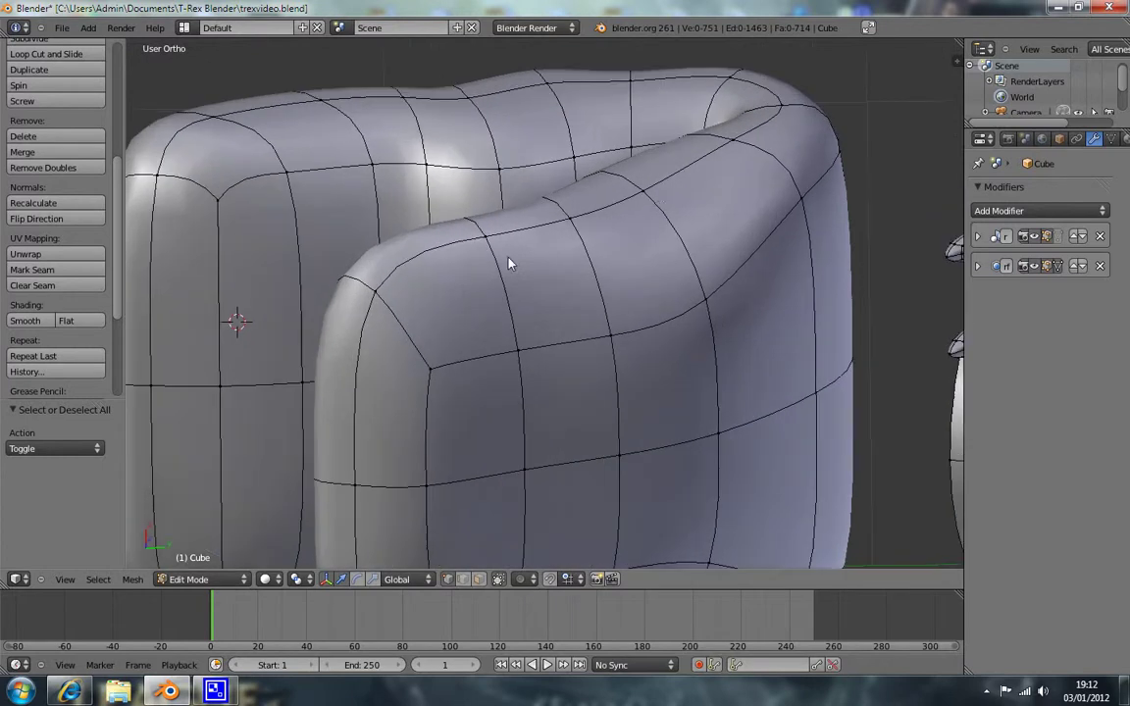
{"action": "right_click", "coordinate": [580, 233], "text": "alt"}
{"action": "right_click", "coordinate": [510, 235], "text": "alt"}
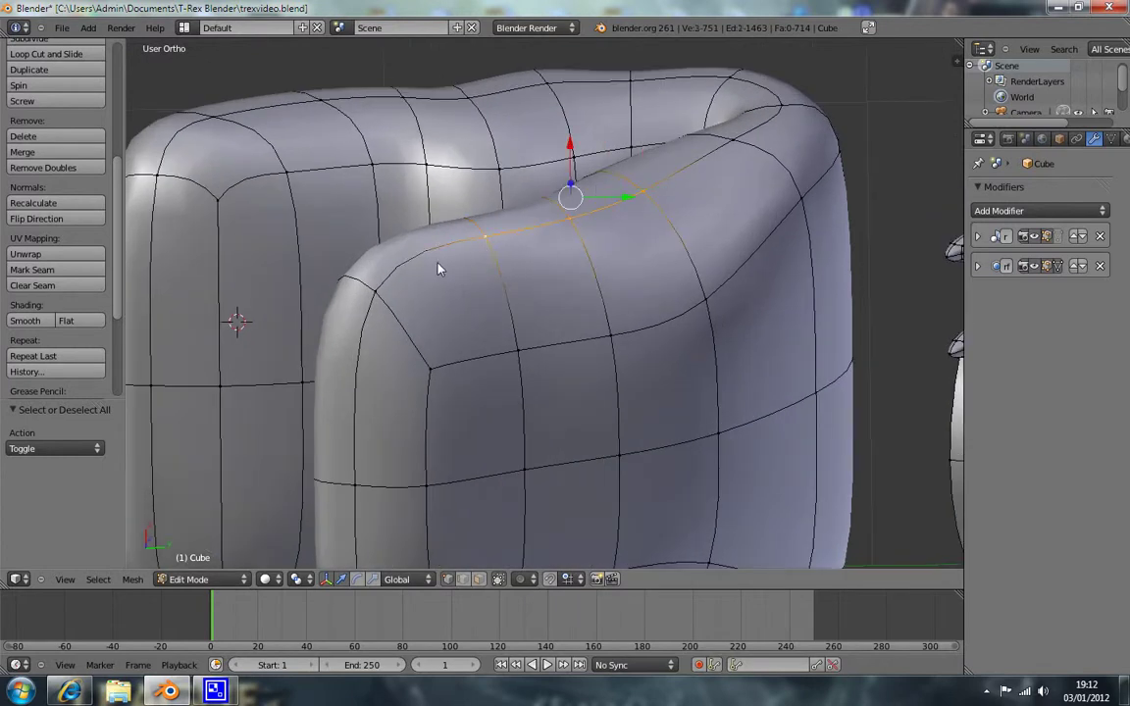
{"action": "right_click", "coordinate": [374, 302], "text": "alt"}
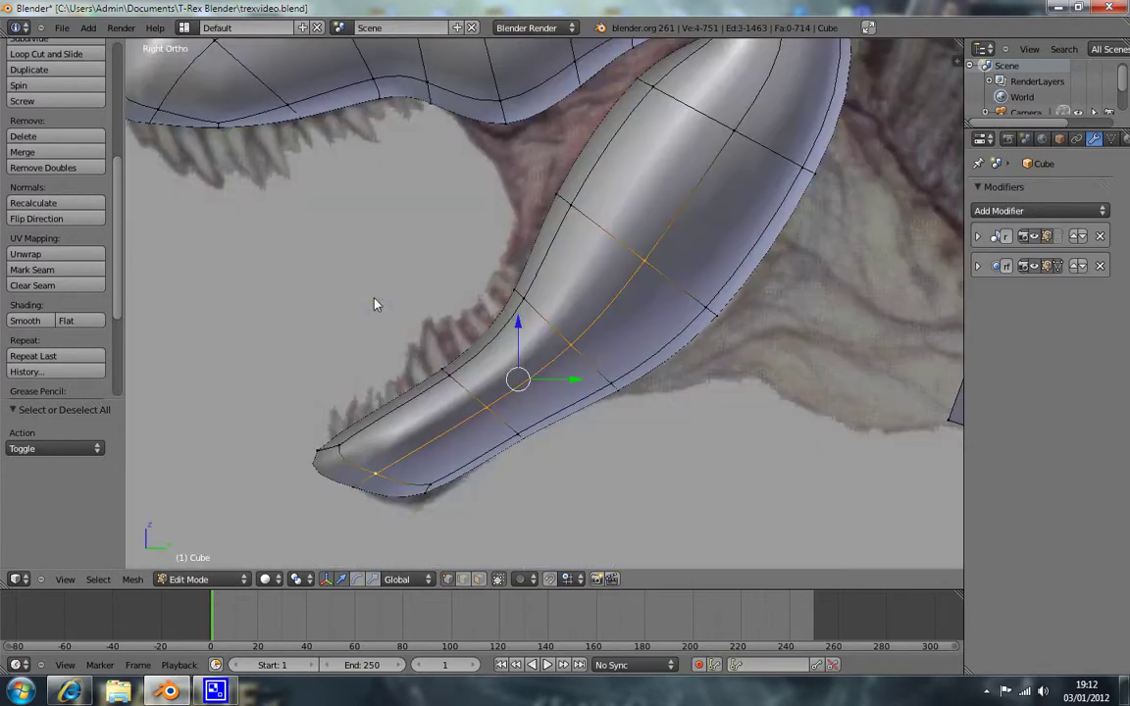
{"action": "key", "text": "z"}
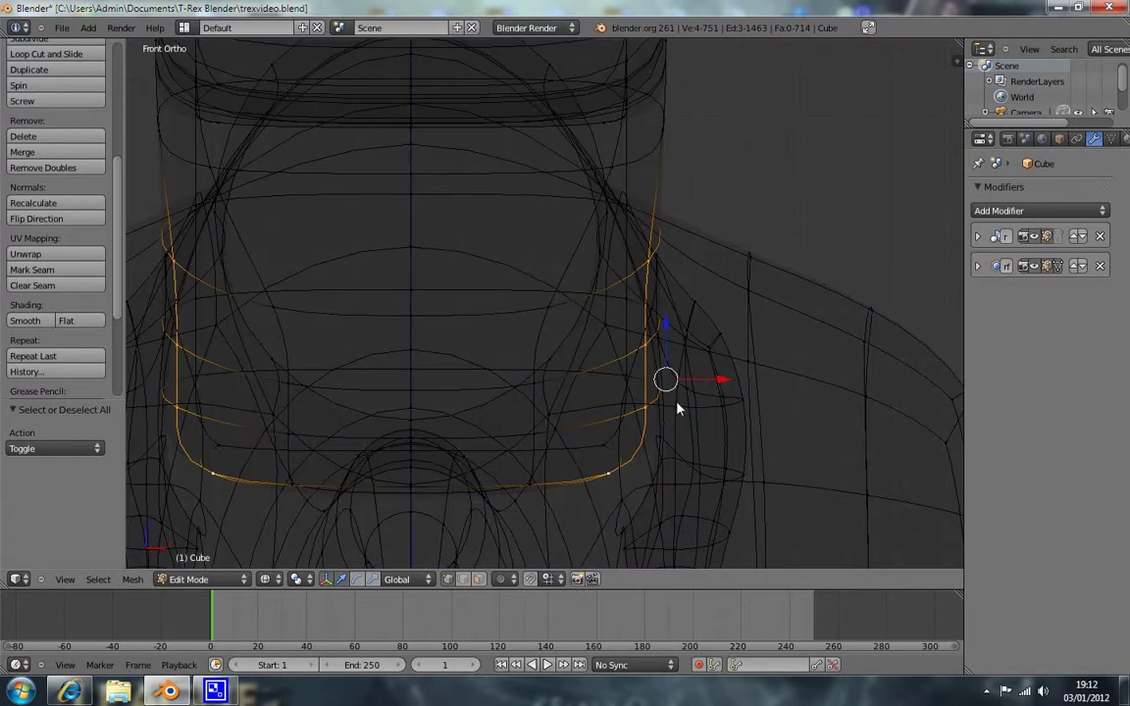
{"action": "left_click_drag", "start_coordinate": [714, 386], "coordinate": [610, 380]}
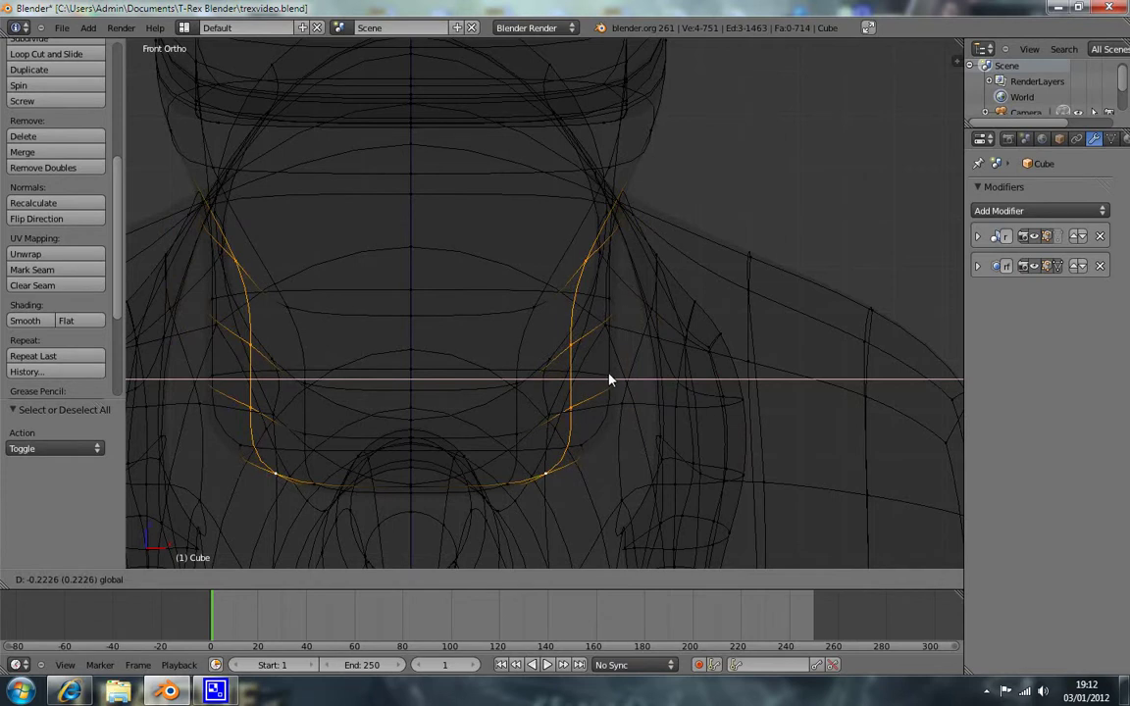
{"action": "left_click_drag", "start_coordinate": [610, 380], "coordinate": [615, 383]}
{"action": "key", "text": "KP_3"}
{"action": "key", "text": "z"}
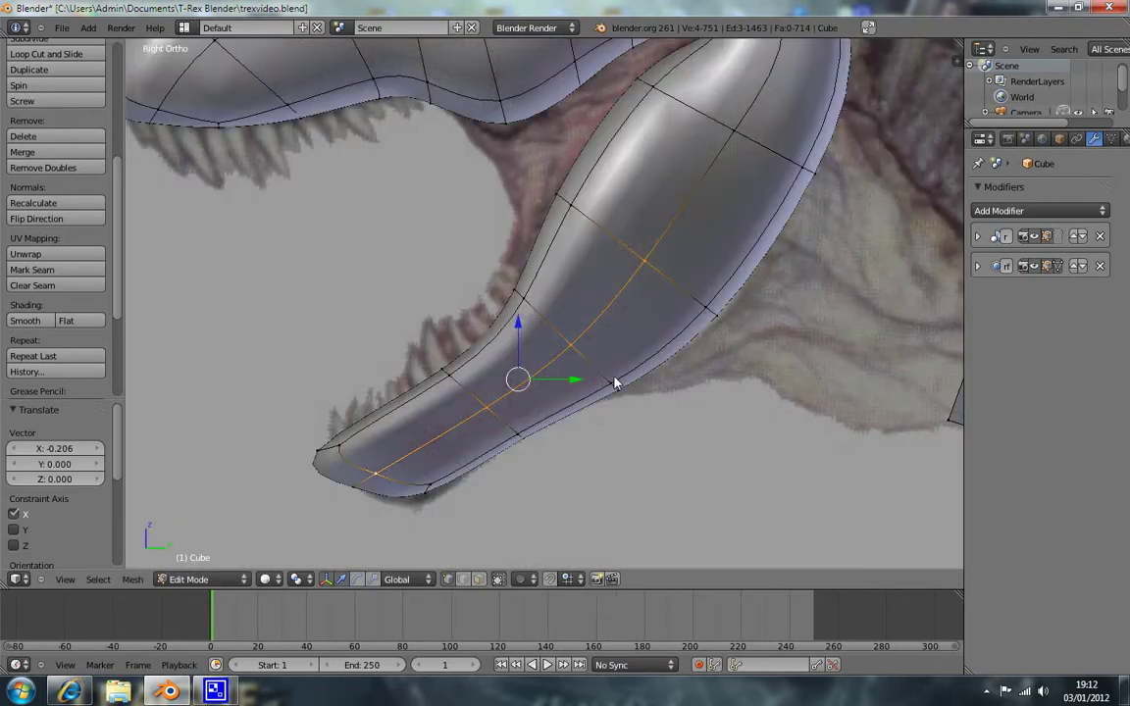
{"action": "mouse_move", "coordinate": [515, 423]}
{"action": "middle_mouse_down"}
{"action": "mouse_move", "coordinate": [643, 309]}
{"action": "mouse_move", "coordinate": [574, 321]}
{"action": "middle_mouse_up"}
Select three more jaw loops and slide them inward along X from the front
{"action": "right_click", "coordinate": [612, 208], "text": "alt"}
{"action": "right_click", "coordinate": [537, 343], "text": "alt+shift"}
{"action": "right_click", "coordinate": [441, 393], "text": "alt+shift"}
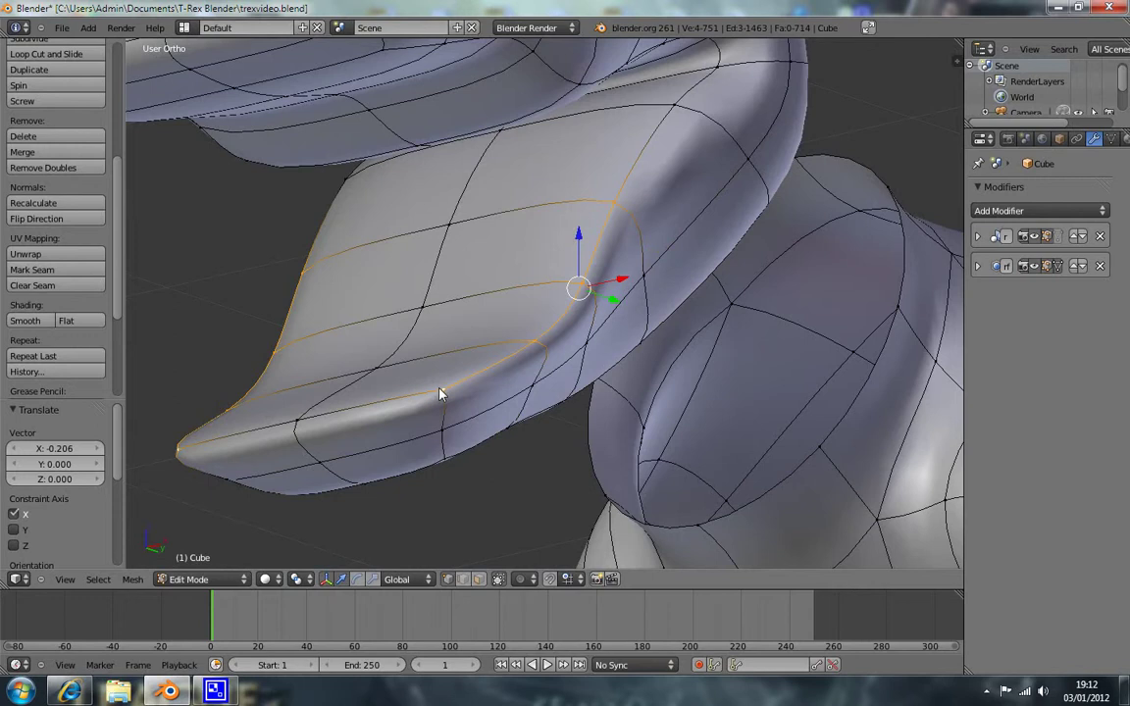
{"action": "key", "text": "KP_1"}
{"action": "key", "text": "KP_3"}
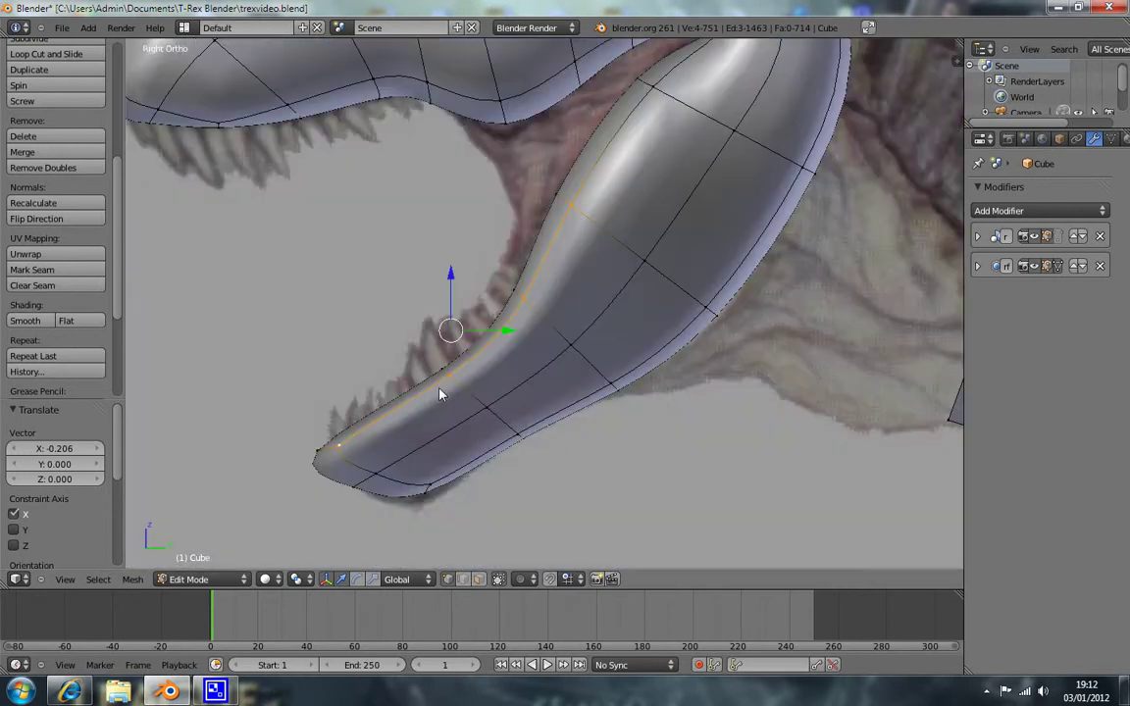
{"action": "key", "text": "KP_1"}
{"action": "key", "text": "z"}
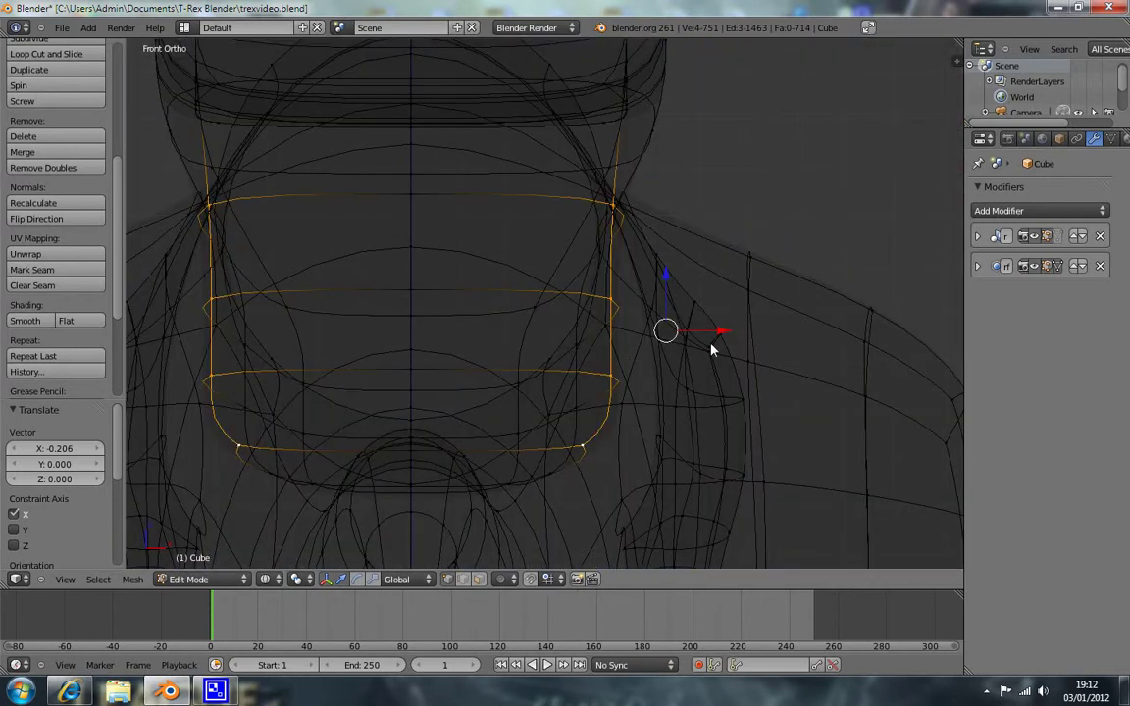
{"action": "key", "text": "g"}
{"action": "key", "text": "x"}
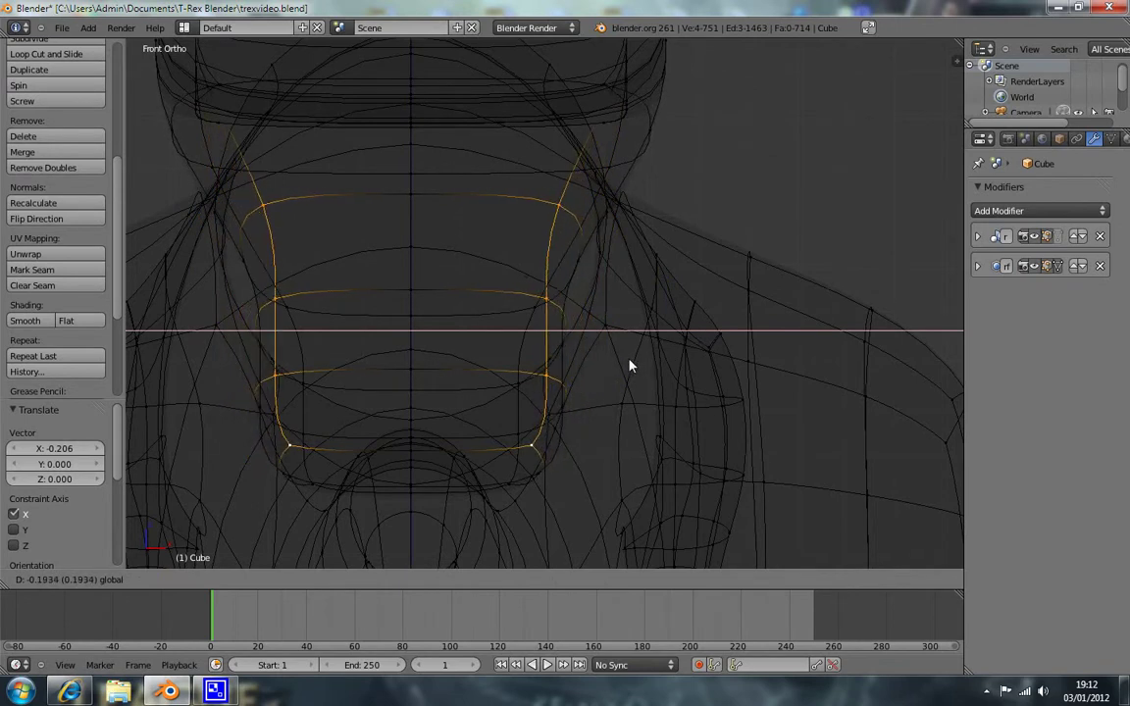
{"action": "left_click", "coordinate": [623, 365]}
{"action": "key", "text": "a"}
{"action": "key", "text": "z"}
{"action": "mouse_move", "coordinate": [579, 383]}
{"action": "middle_mouse_down"}
{"action": "mouse_move", "coordinate": [537, 370]}
{"action": "mouse_move", "coordinate": [486, 308]}
{"action": "mouse_move", "coordinate": [423, 313]}
{"action": "mouse_move", "coordinate": [524, 403]}
{"action": "mouse_move", "coordinate": [661, 374]}
{"action": "mouse_move", "coordinate": [524, 290]}
{"action": "mouse_move", "coordinate": [447, 351]}
{"action": "mouse_move", "coordinate": [600, 308]}
{"action": "mouse_move", "coordinate": [544, 397]}
{"action": "mouse_move", "coordinate": [581, 273]}
{"action": "middle_mouse_up"}
{"action": "mouse_move", "coordinate": [591, 342]}
{"action": "middle_mouse_down"}
{"action": "mouse_move", "coordinate": [625, 386]}
{"action": "mouse_move", "coordinate": [650, 374]}
{"action": "mouse_move", "coordinate": [535, 412]}
{"action": "middle_mouse_up"}
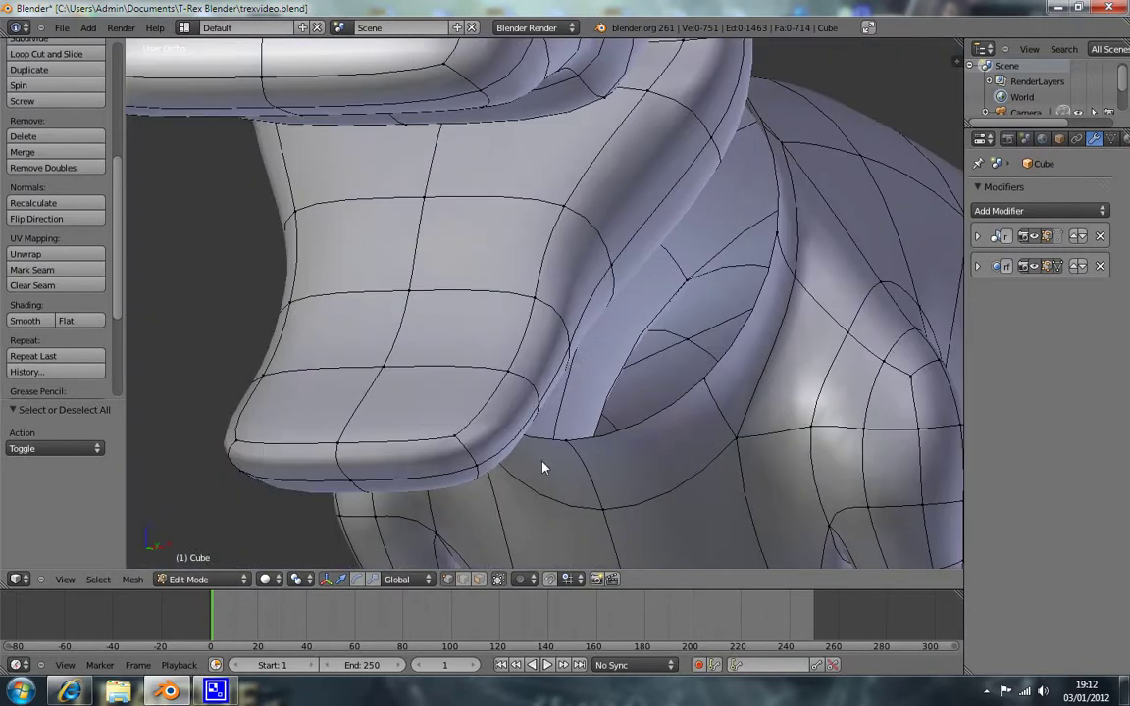
{"action": "mouse_move", "coordinate": [509, 487]}
{"action": "middle_mouse_down"}
{"action": "mouse_move", "coordinate": [464, 398]}
{"action": "mouse_move", "coordinate": [562, 492]}
{"action": "mouse_move", "coordinate": [542, 468]}
{"action": "mouse_move", "coordinate": [548, 523]}
{"action": "mouse_move", "coordinate": [496, 521]}
{"action": "middle_mouse_up"}
{"action": "key", "text": "z"}
{"action": "right_click", "coordinate": [446, 382]}
{"action": "right_click", "coordinate": [548, 562], "text": "ctrl"}
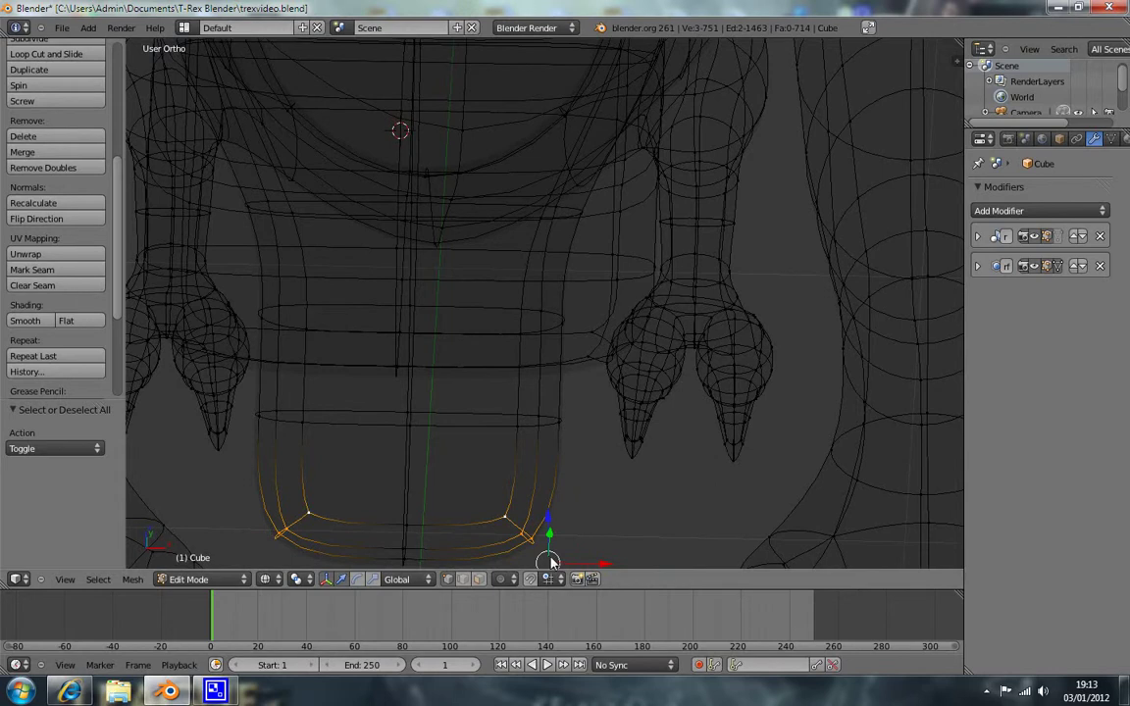
{"action": "key", "text": "KP_7"}
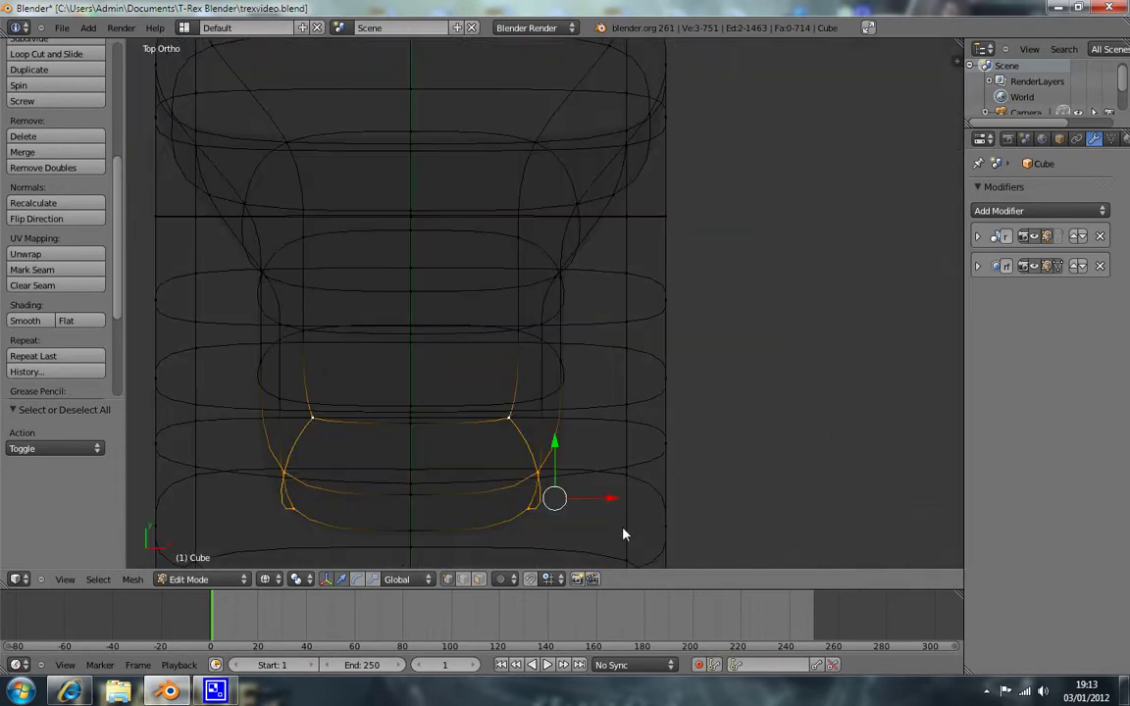
{"action": "key", "text": "g"}
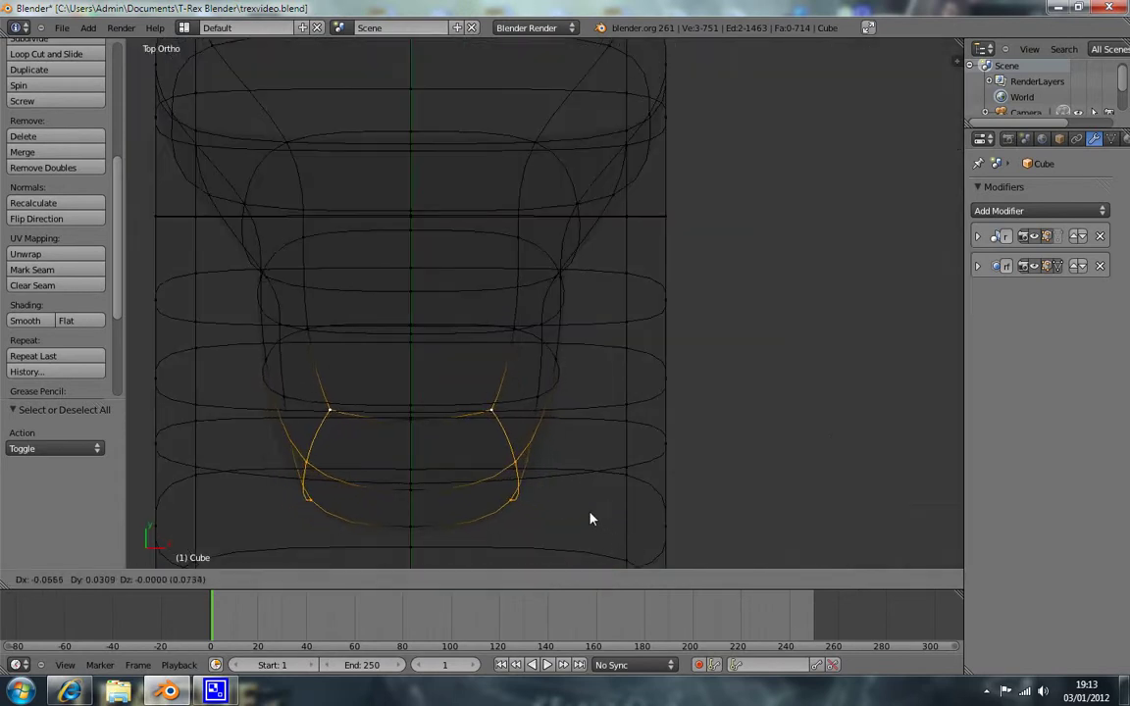
{"action": "left_click", "coordinate": [584, 513]}
{"action": "key", "text": "a"}
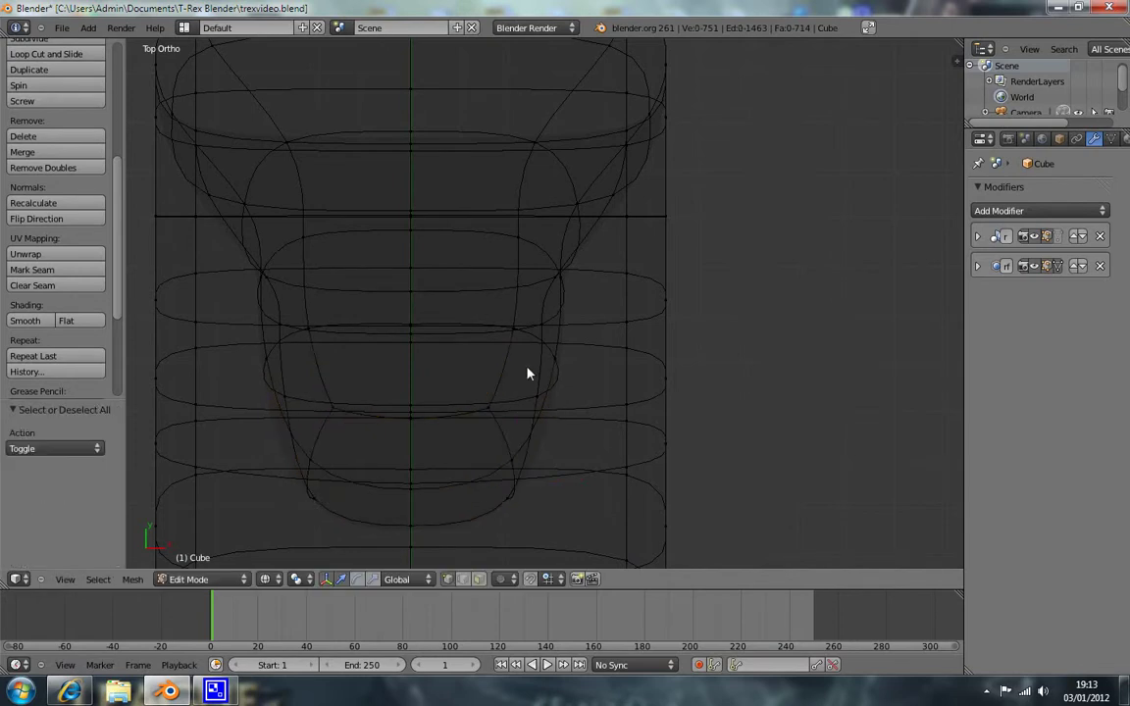
{"action": "mouse_move", "coordinate": [607, 417]}
{"action": "middle_mouse_down"}
{"action": "mouse_move", "coordinate": [598, 429]}
{"action": "mouse_move", "coordinate": [590, 408]}
{"action": "mouse_move", "coordinate": [597, 438]}
{"action": "mouse_move", "coordinate": [593, 302]}
{"action": "mouse_move", "coordinate": [547, 199]}
{"action": "mouse_move", "coordinate": [497, 189]}
{"action": "mouse_move", "coordinate": [537, 305]}
{"action": "mouse_move", "coordinate": [510, 345]}
{"action": "mouse_move", "coordinate": [517, 370]}
{"action": "mouse_move", "coordinate": [537, 374]}
{"action": "middle_mouse_up"}
{"action": "key", "text": "b"}
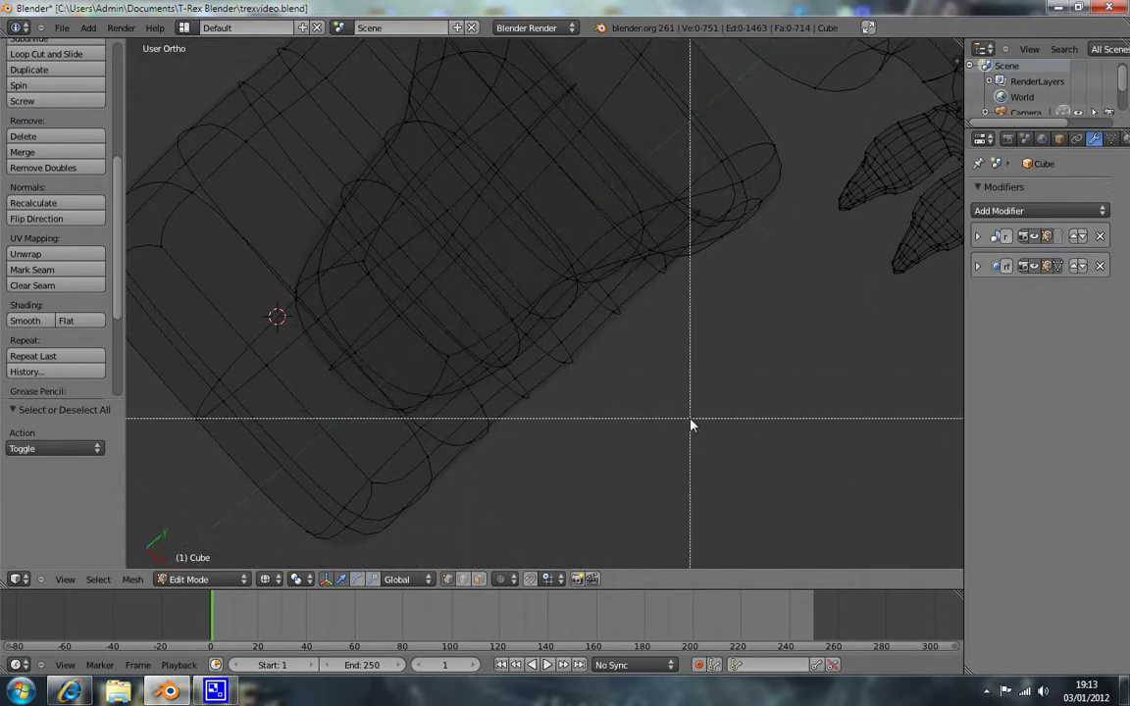
{"action": "key", "text": "Escape"}
{"action": "key", "text": "KP_7"}
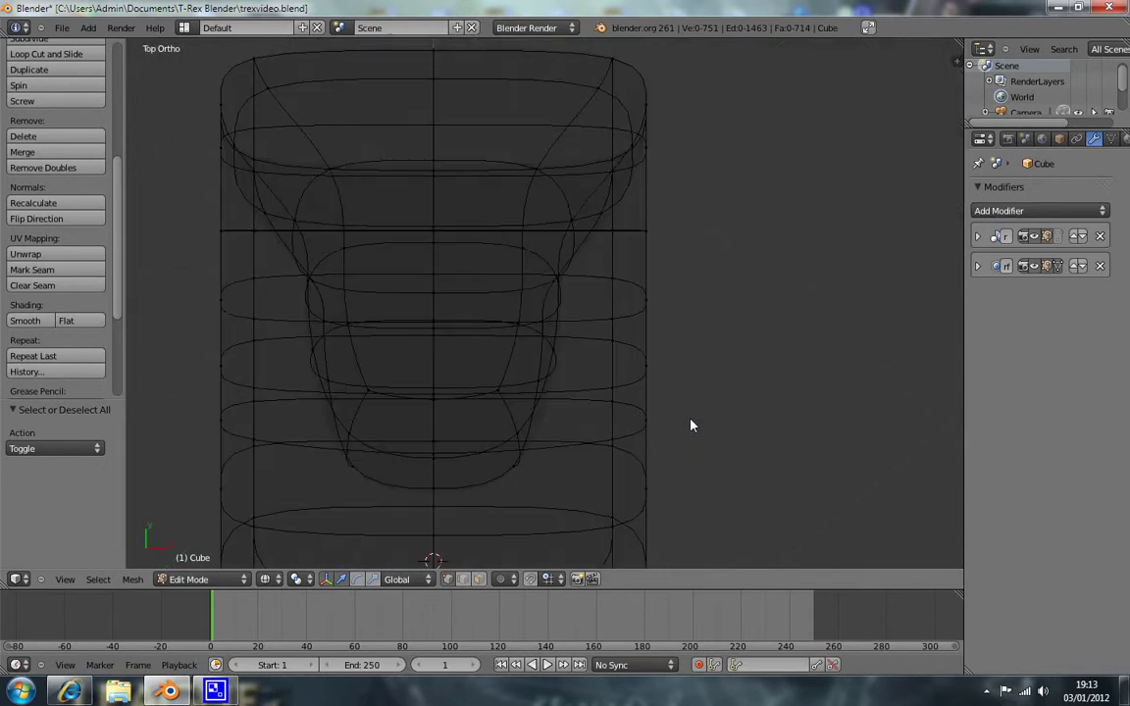
{"action": "key", "text": "z"}
{"action": "mouse_move", "coordinate": [724, 449]}
{"action": "middle_mouse_down"}
{"action": "mouse_move", "coordinate": [613, 239]}
{"action": "mouse_move", "coordinate": [709, 169]}
{"action": "mouse_move", "coordinate": [704, 233]}
{"action": "mouse_move", "coordinate": [668, 230]}
{"action": "mouse_move", "coordinate": [676, 194]}
{"action": "mouse_move", "coordinate": [696, 233]}
{"action": "mouse_move", "coordinate": [711, 233]}
{"action": "mouse_move", "coordinate": [640, 202]}
{"action": "mouse_move", "coordinate": [614, 232]}
{"action": "mouse_move", "coordinate": [646, 217]}
{"action": "middle_mouse_up"}
{"action": "key", "text": "KP_7"}
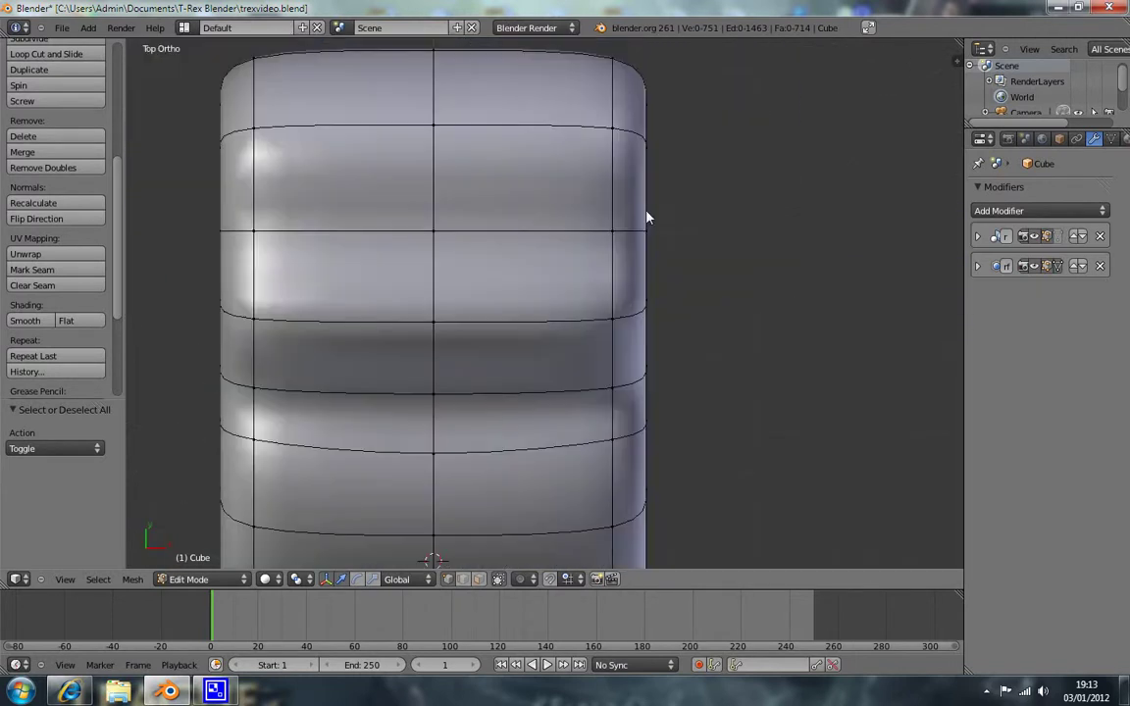
{"action": "key", "text": "KP_3"}
{"action": "key", "text": "z"}
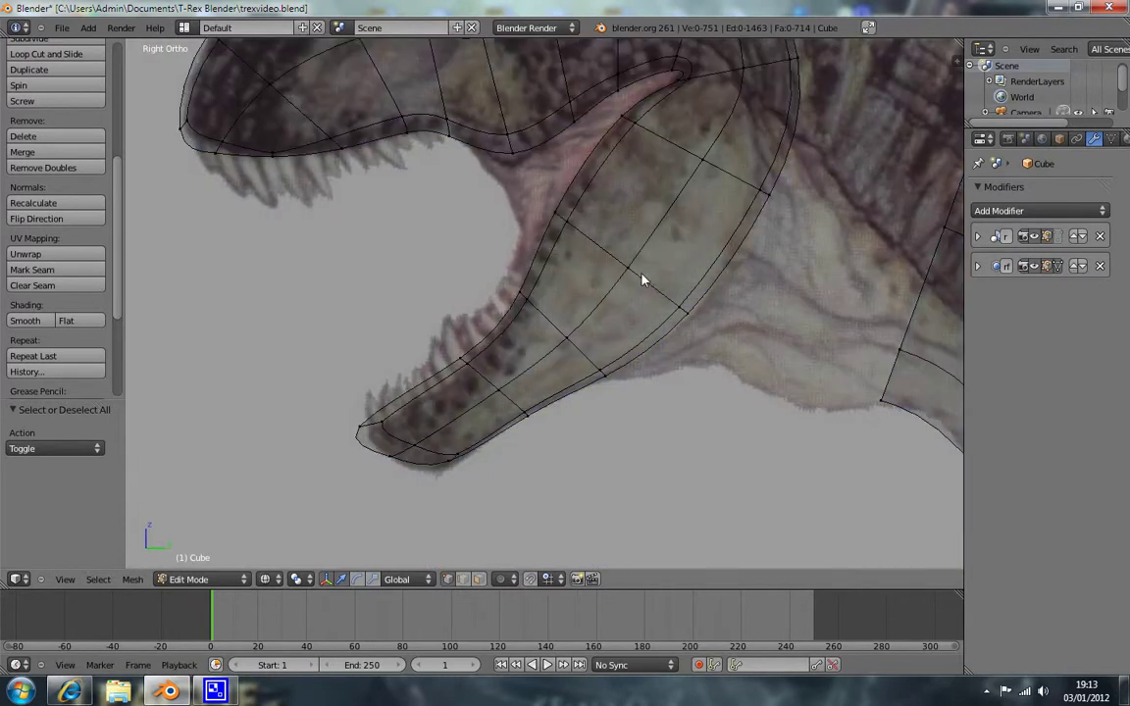
{"action": "scroll", "coordinate": [643, 250], "scroll_direction": "down", "scroll_amount": 3}
{"action": "scroll", "coordinate": [638, 263], "scroll_direction": "up", "scroll_amount": 2}
{"action": "mouse_move", "coordinate": [564, 241]}
{"action": "middle_mouse_down"}
{"action": "mouse_move", "coordinate": [737, 235]}
{"action": "mouse_move", "coordinate": [713, 226]}
{"action": "mouse_move", "coordinate": [676, 239]}
{"action": "mouse_move", "coordinate": [663, 270]}
{"action": "mouse_move", "coordinate": [698, 285]}
{"action": "mouse_move", "coordinate": [669, 263]}
{"action": "mouse_move", "coordinate": [703, 265]}
{"action": "mouse_move", "coordinate": [620, 579]}
{"action": "middle_mouse_up"}
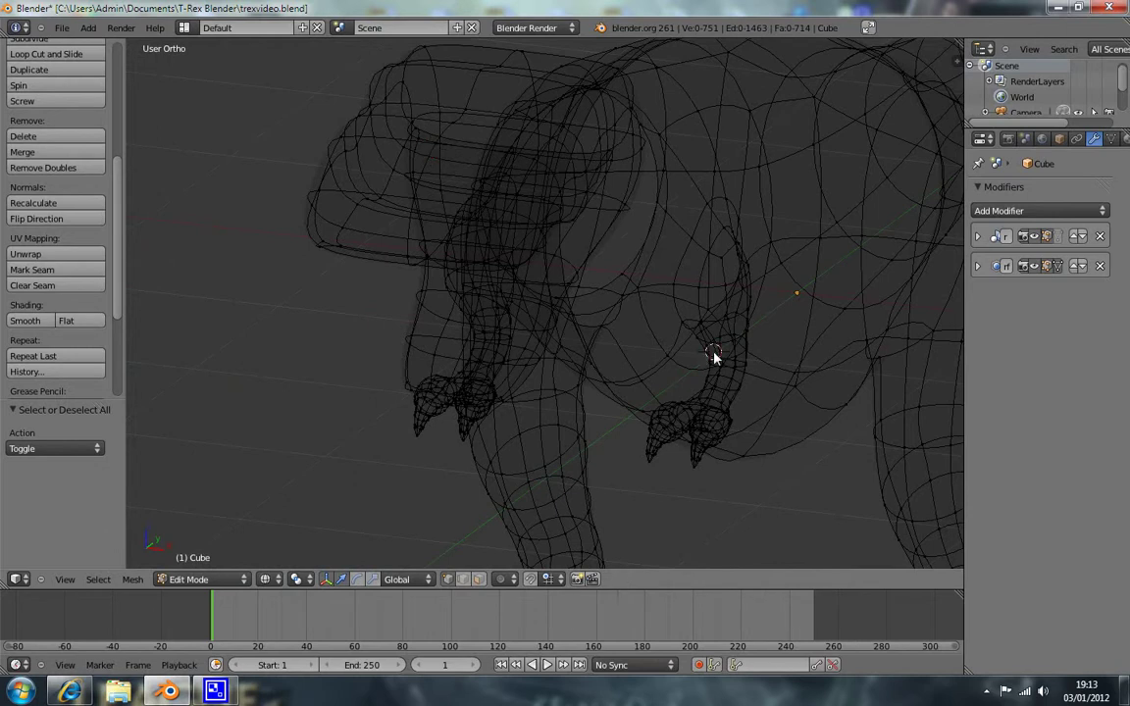
{"action": "key", "text": "z"}
{"action": "mouse_move", "coordinate": [552, 152]}
{"action": "middle_mouse_down"}
{"action": "mouse_move", "coordinate": [557, 190]}
{"action": "mouse_move", "coordinate": [512, 174]}
{"action": "mouse_move", "coordinate": [499, 188]}
{"action": "middle_mouse_up"}
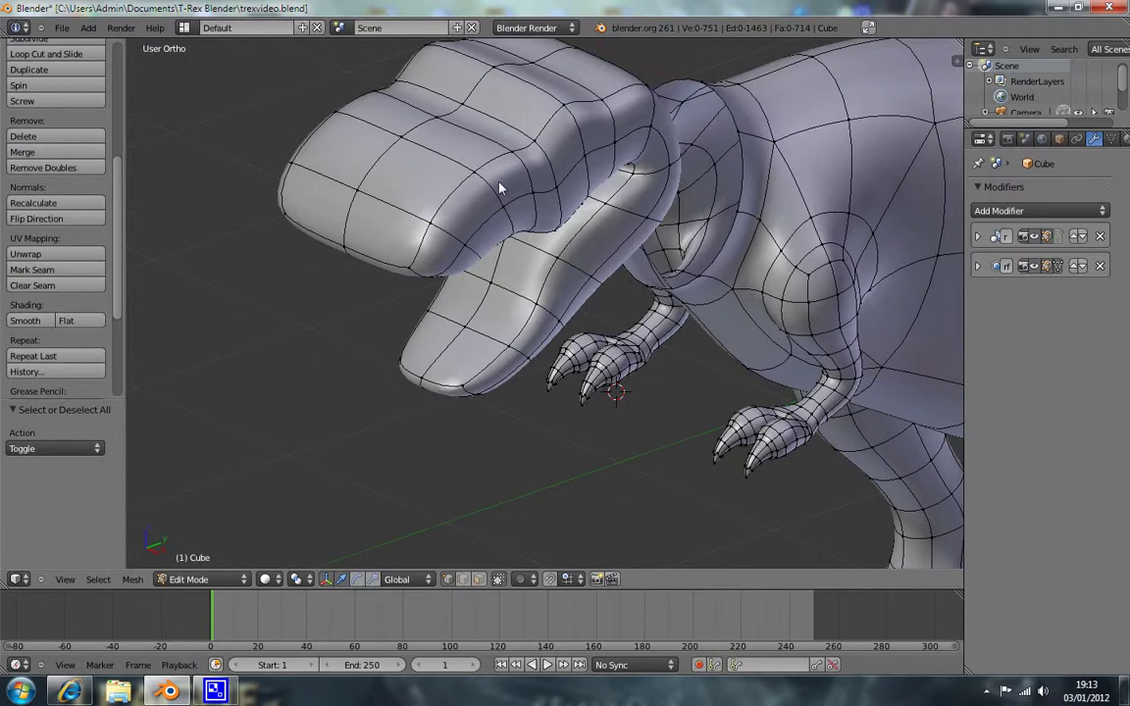
{"action": "key", "text": "KP_1"}
{"action": "key", "text": "KP_3"}
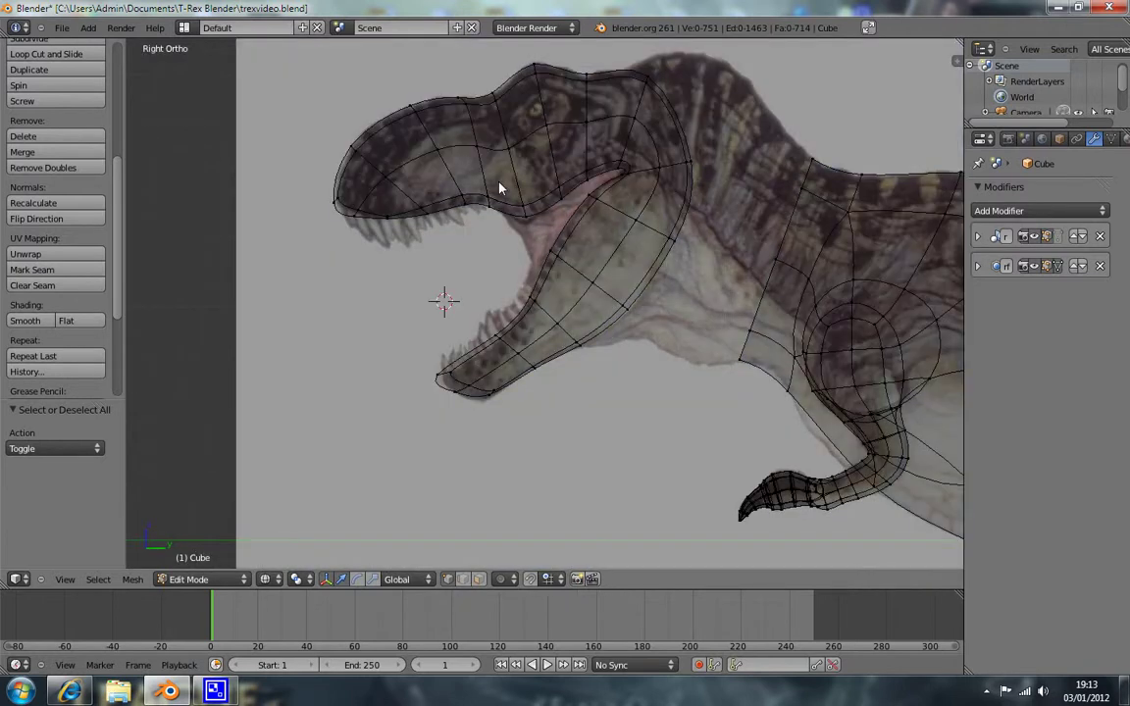
{"action": "key", "text": "KP_7"}
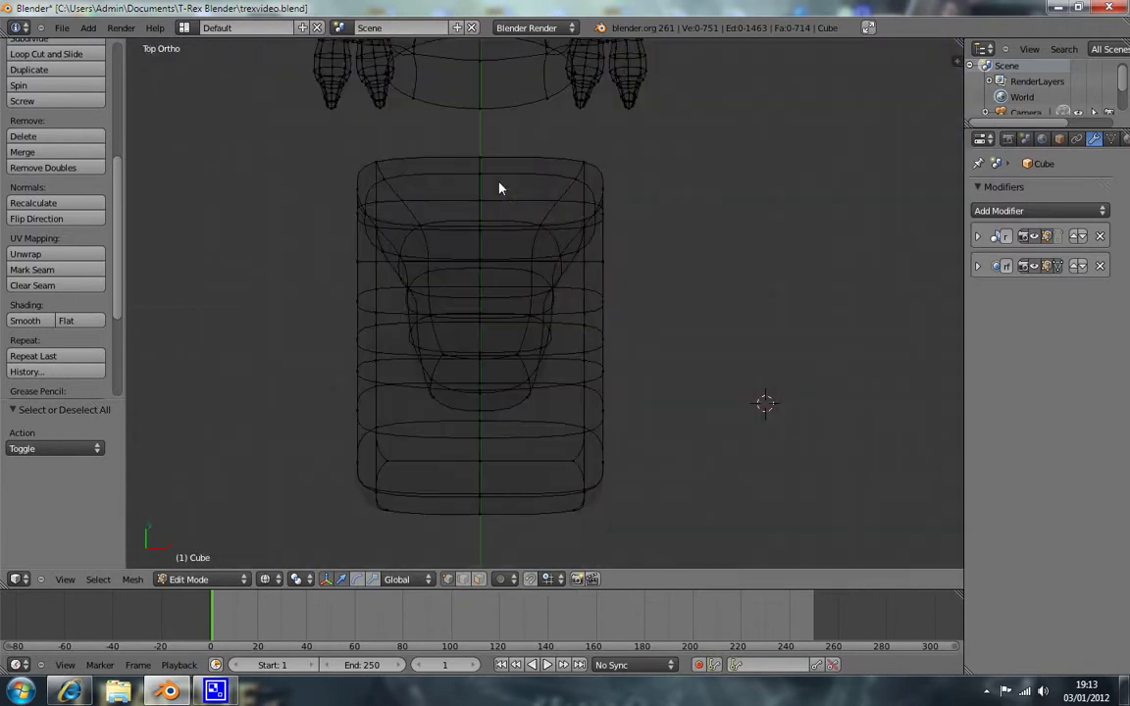
{"action": "key", "text": "KP_1"}
{"action": "key", "text": "z"}
{"action": "middle_click_drag", "start_coordinate": [498, 187], "coordinate": [493, 247]}
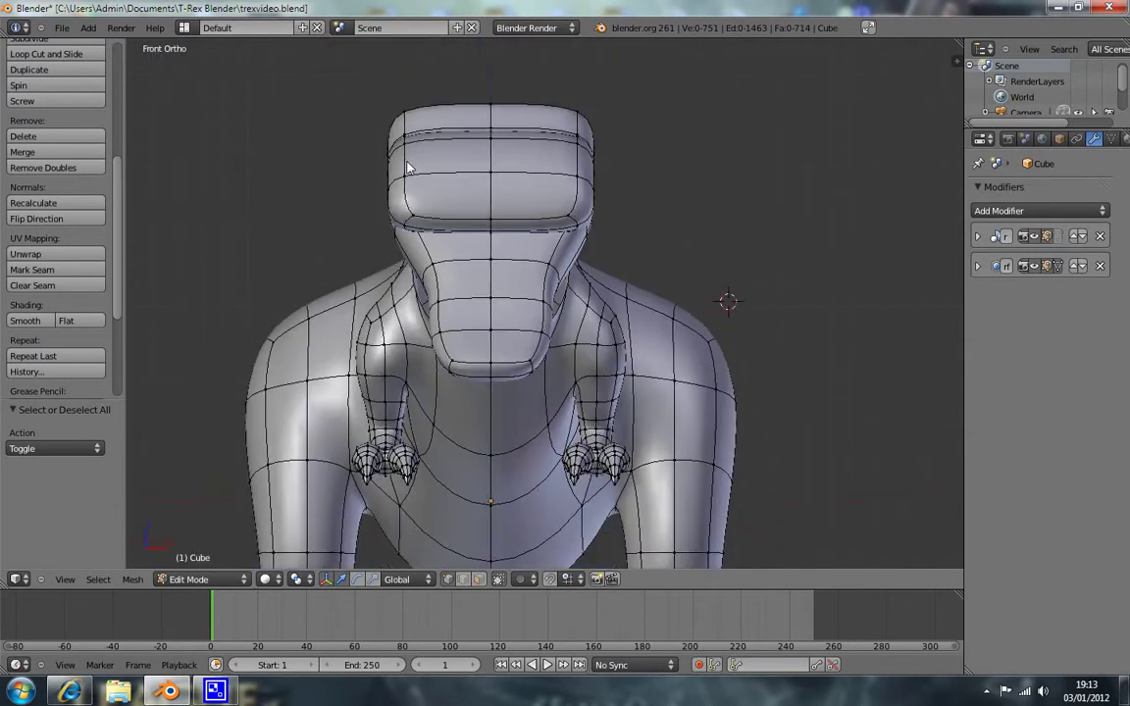
Select the snout-top edges and slide them inward along X
{"action": "right_click", "coordinate": [441, 183]}
{"action": "right_click", "coordinate": [473, 147], "text": "shift"}
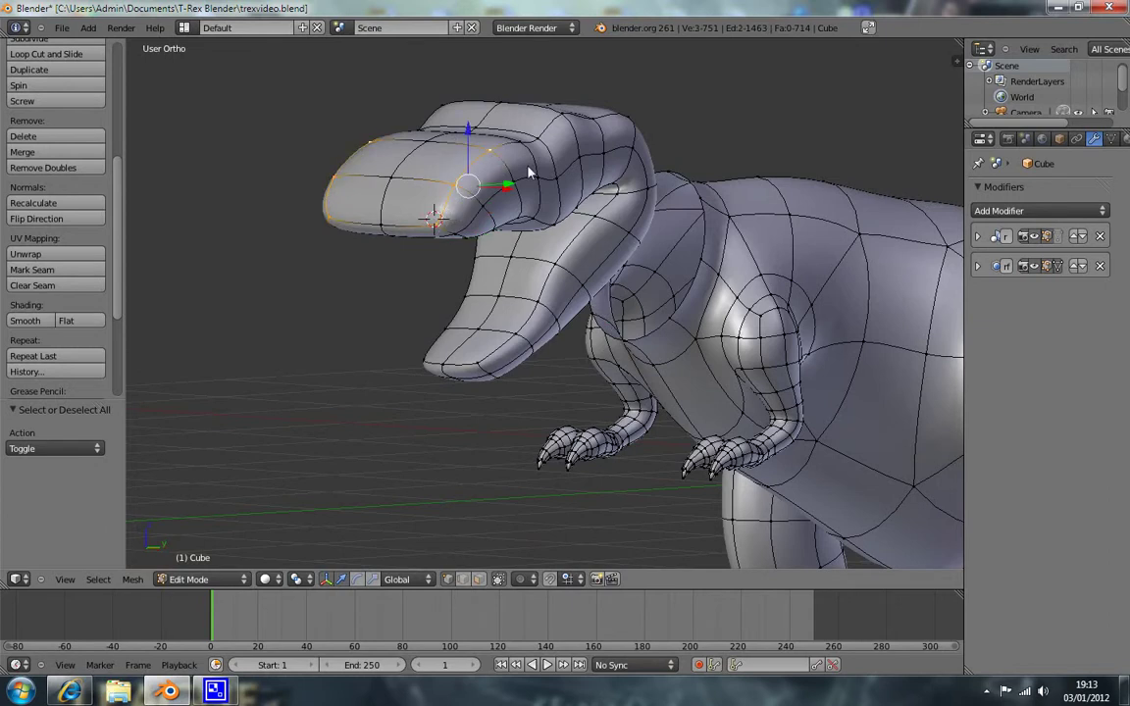
{"action": "middle_click_drag", "start_coordinate": [473, 147], "coordinate": [465, 149]}
{"action": "right_click", "coordinate": [471, 147], "text": "shift"}
{"action": "right_click", "coordinate": [531, 155], "text": "shift"}
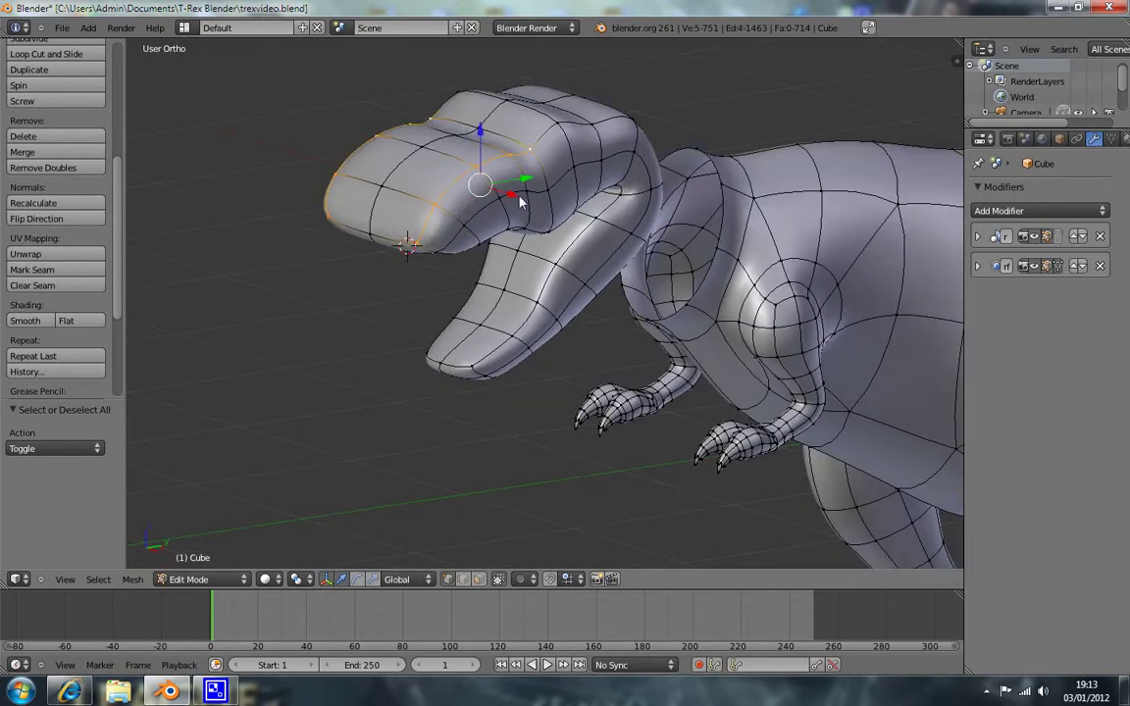
{"action": "right_click", "coordinate": [527, 152], "text": "shift"}
{"action": "middle_click_drag", "start_coordinate": [528, 152], "coordinate": [579, 203]}
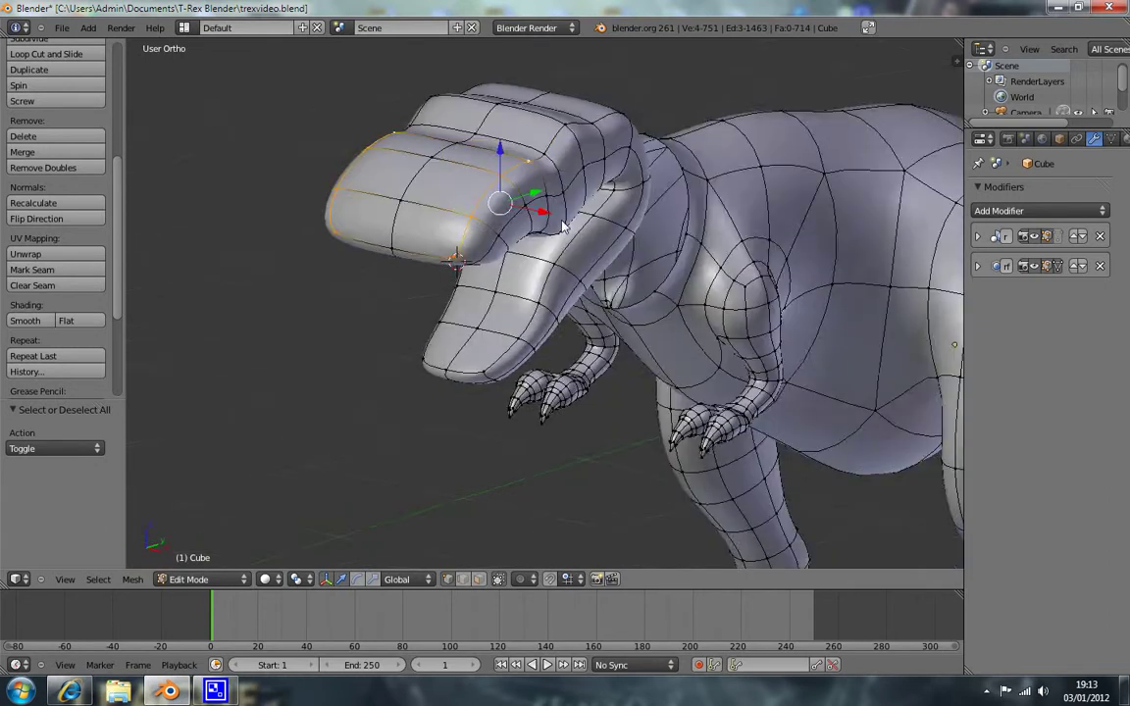
{"action": "left_click_drag", "start_coordinate": [600, 217], "coordinate": [556, 218]}
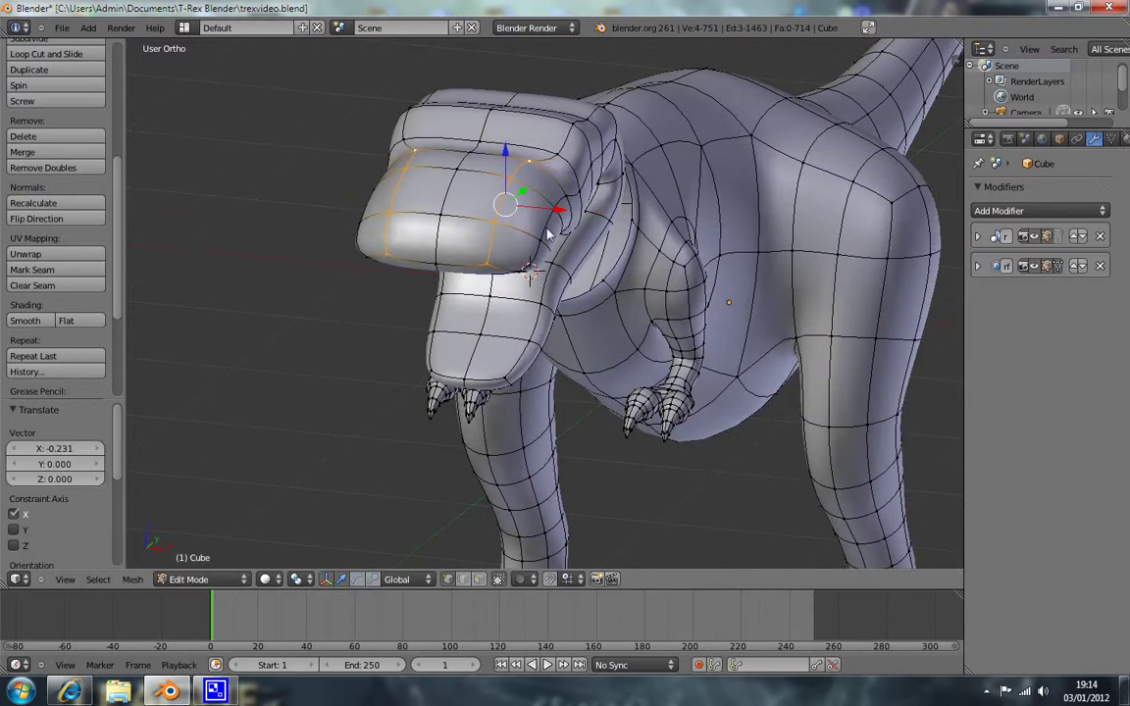
{"action": "middle_click_drag", "start_coordinate": [549, 231], "coordinate": [582, 144]}
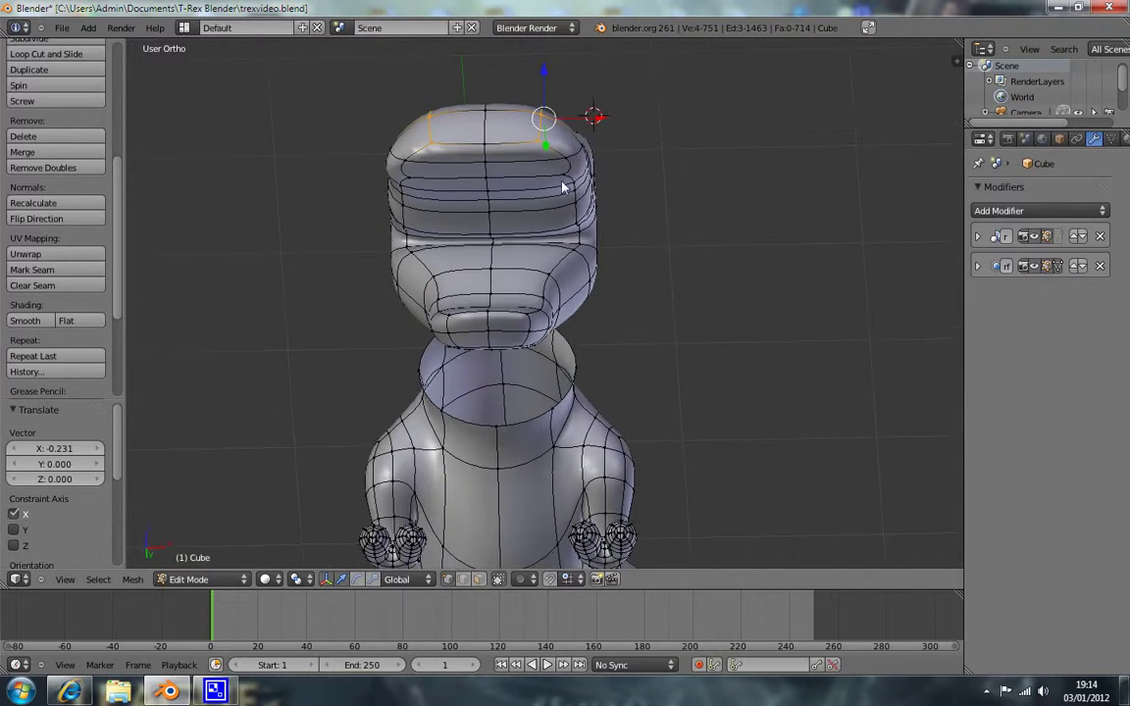
{"action": "middle_click_drag", "start_coordinate": [563, 188], "coordinate": [496, 238]}
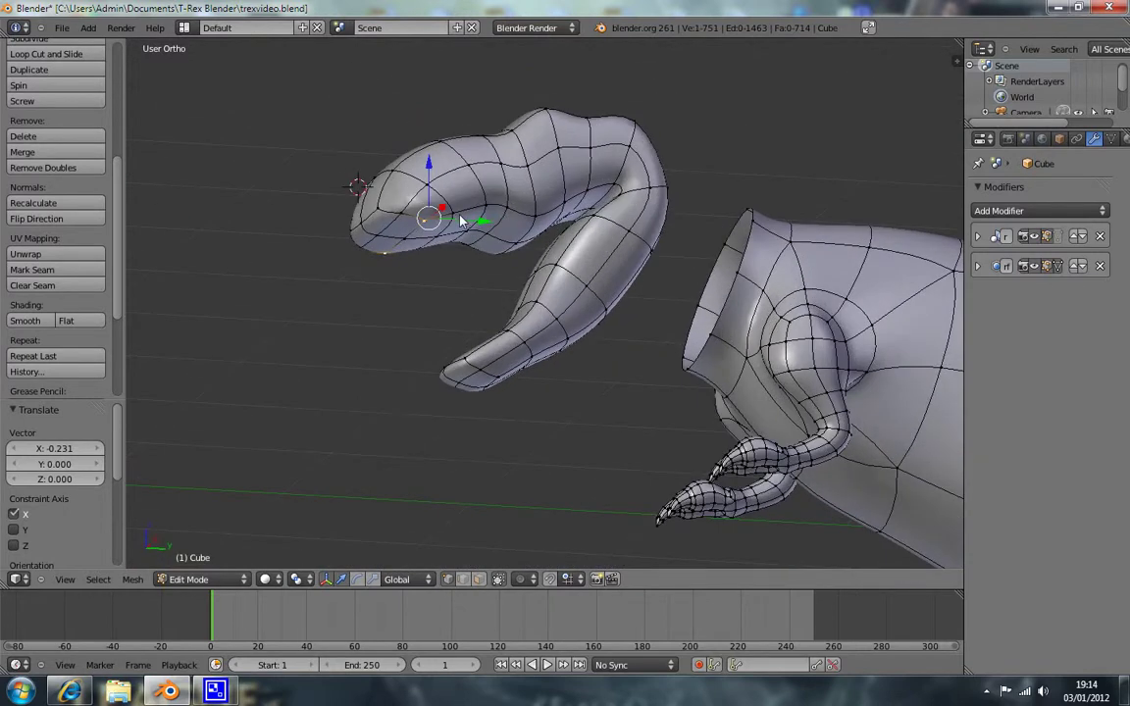
Shift a row of snout loop vertices along X so the snout narrows toward its tip
{"action": "right_click", "coordinate": [457, 213], "text": "shift"}
{"action": "right_click", "coordinate": [490, 209], "text": "shift"}
{"action": "right_click", "coordinate": [524, 210], "text": "shift"}
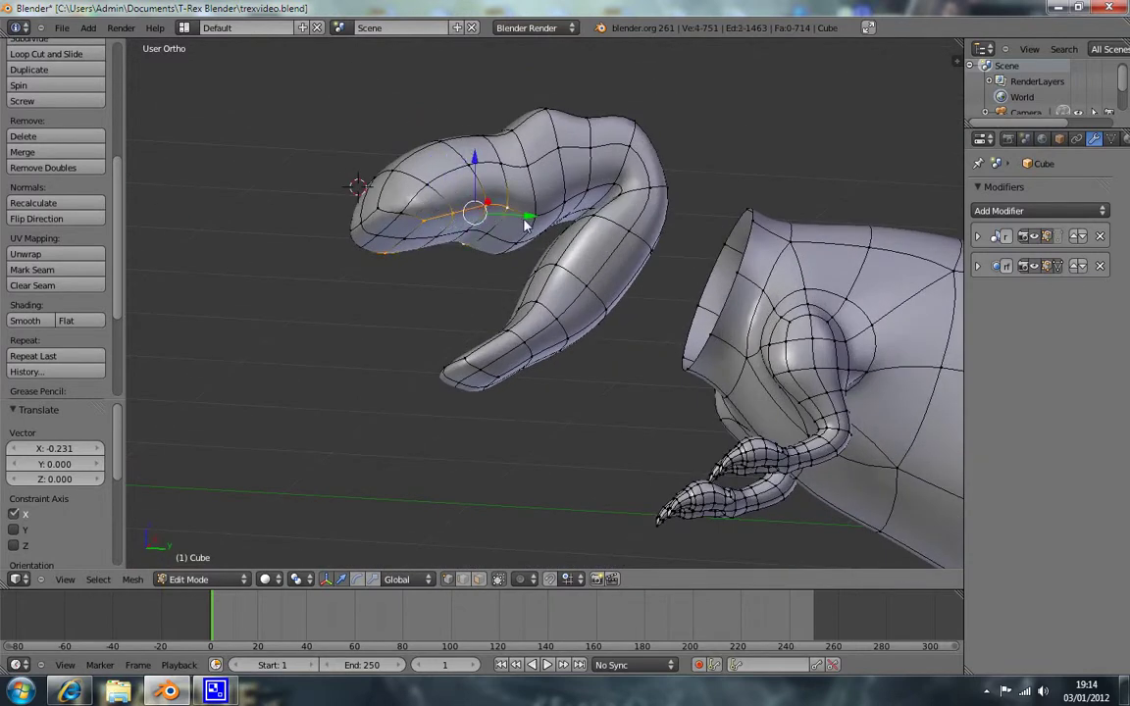
{"action": "right_click", "coordinate": [538, 222], "text": "shift"}
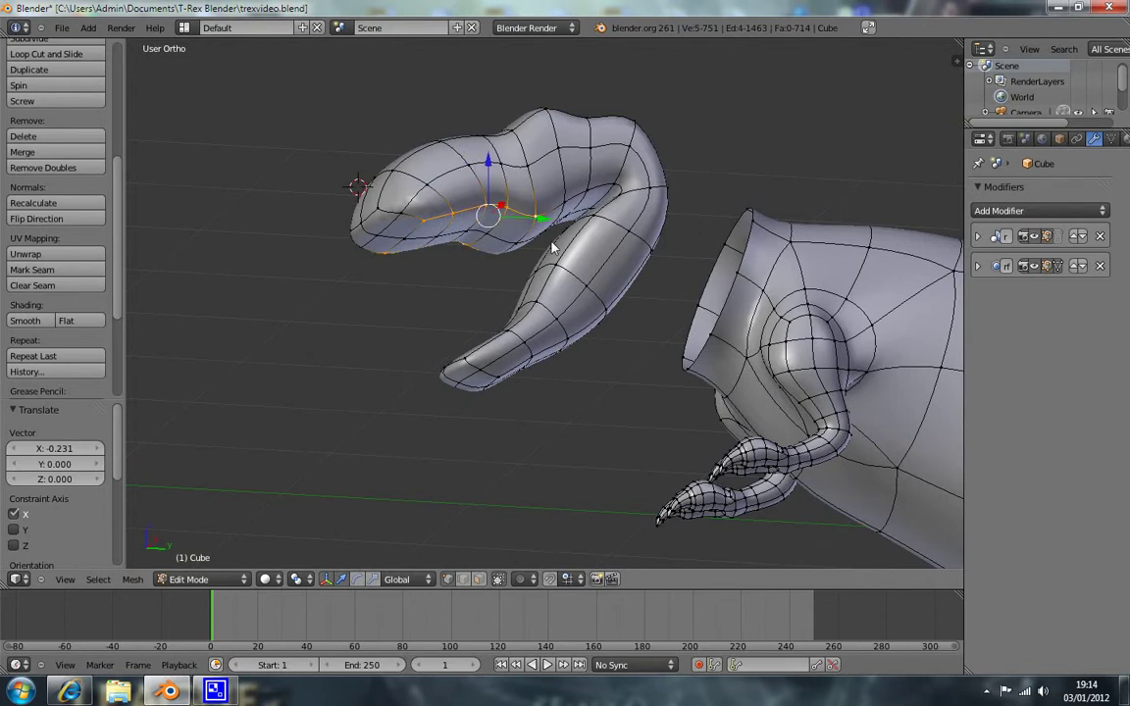
{"action": "middle_click_drag", "start_coordinate": [555, 229], "coordinate": [665, 184]}
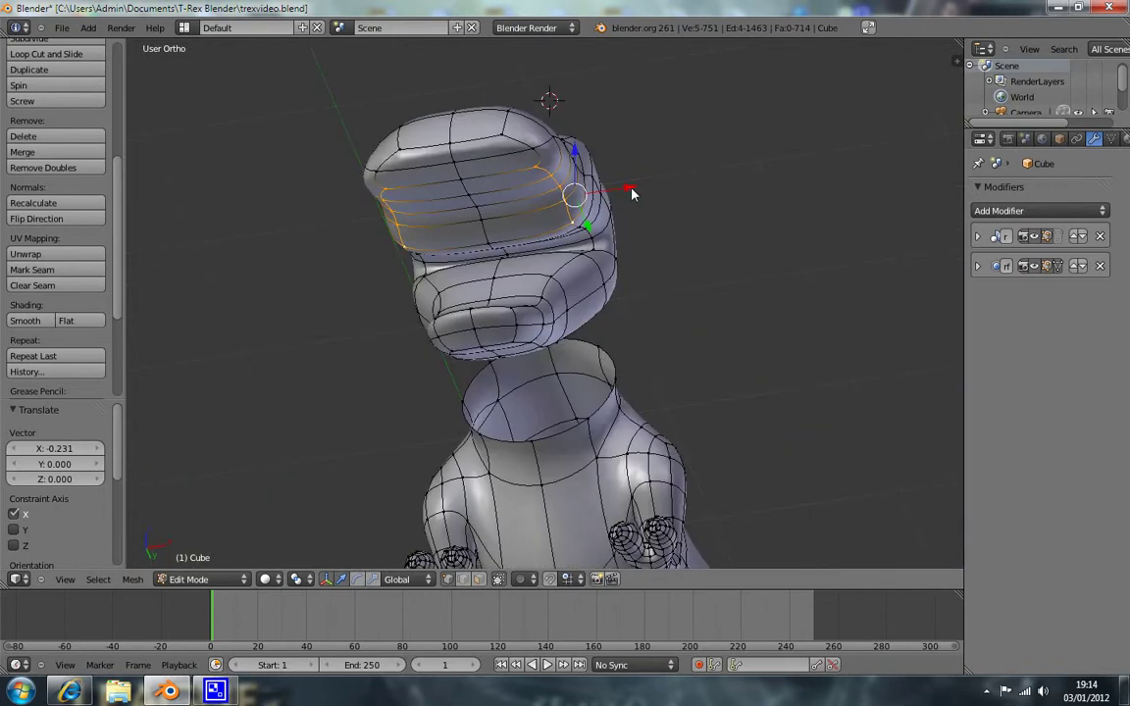
{"action": "left_click_drag", "start_coordinate": [633, 194], "coordinate": [595, 204]}
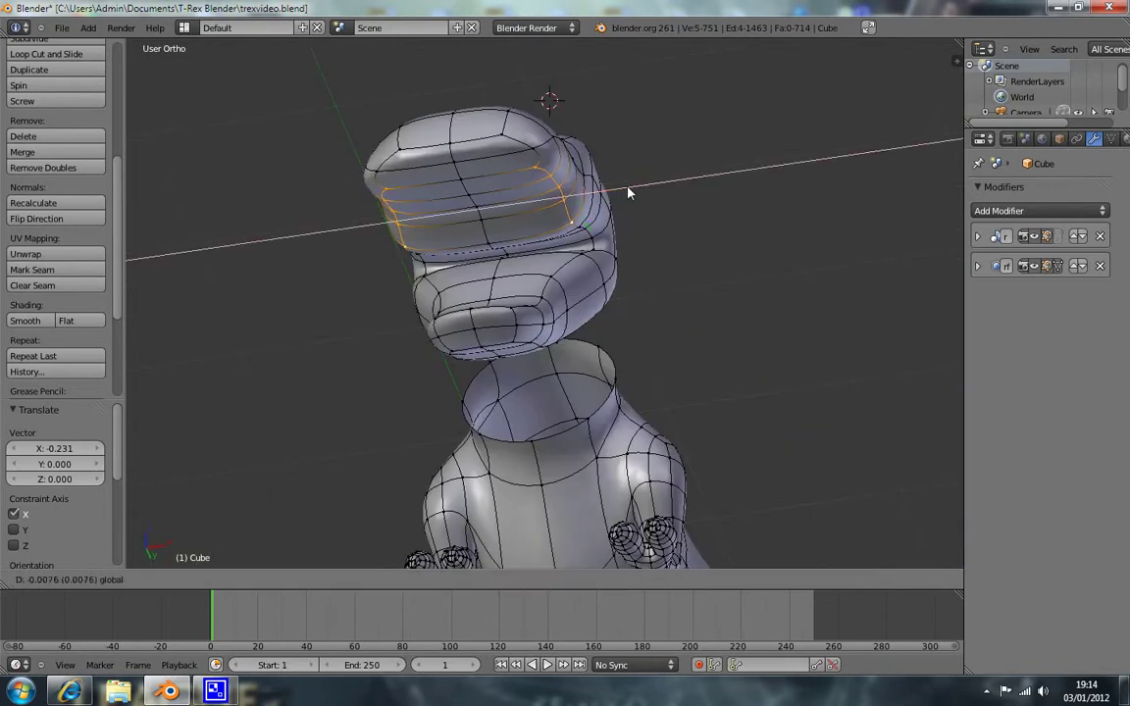
{"action": "left_click", "coordinate": [584, 210]}
{"action": "mouse_move", "coordinate": [595, 213]}
{"action": "middle_mouse_down"}
{"action": "mouse_move", "coordinate": [490, 221]}
{"action": "mouse_move", "coordinate": [620, 307]}
{"action": "mouse_move", "coordinate": [562, 229]}
{"action": "middle_mouse_up"}
Rotate a snout edge loop by about 21 degrees
{"action": "key", "text": "z"}
{"action": "key", "text": "z"}
{"action": "key", "text": "a"}
{"action": "key", "text": "b"}
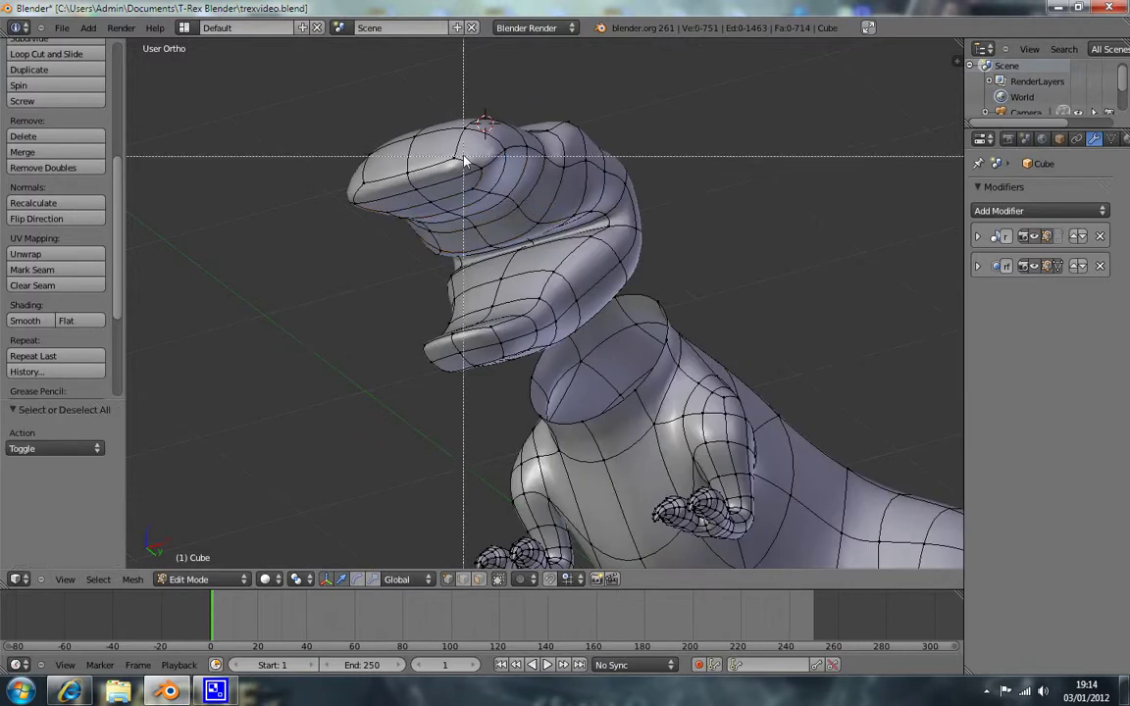
{"action": "key", "text": "Escape"}
{"action": "key", "text": "z"}
{"action": "mouse_move", "coordinate": [481, 167]}
{"action": "middle_mouse_down"}
{"action": "mouse_move", "coordinate": [461, 176]}
{"action": "mouse_move", "coordinate": [500, 255]}
{"action": "middle_mouse_up"}
{"action": "right_click", "coordinate": [466, 179], "text": "alt"}
{"action": "key", "text": "r"}
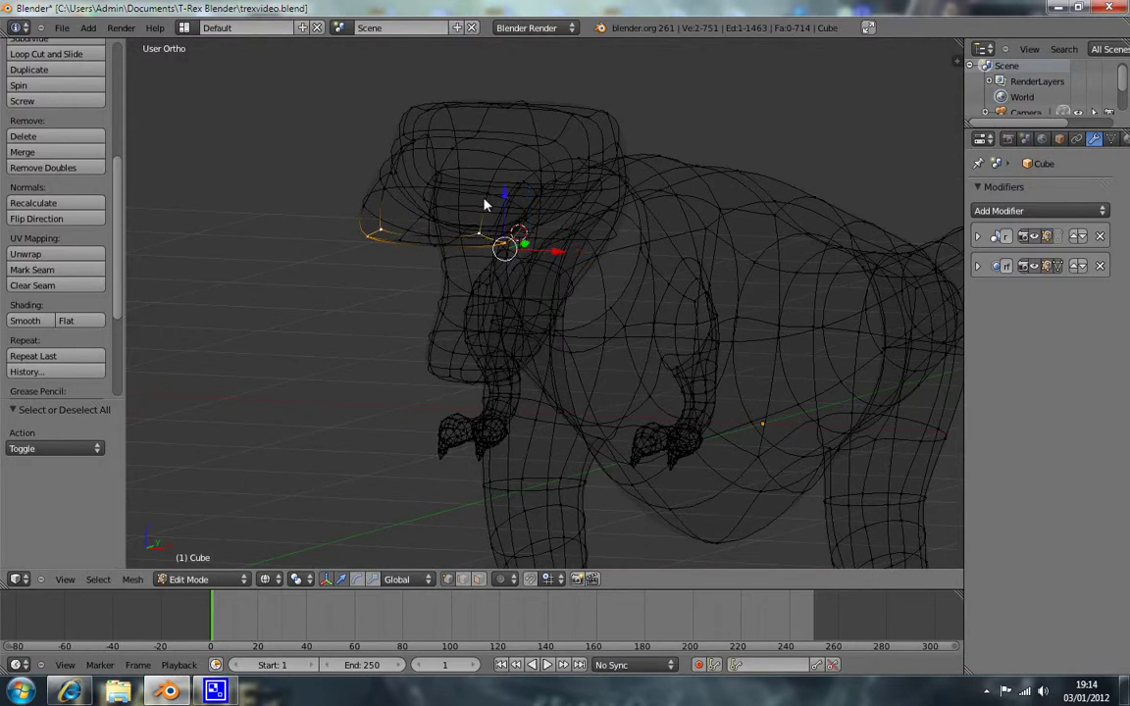
{"action": "left_click", "coordinate": [504, 227]}
{"action": "key", "text": "KP_7"}
{"action": "key", "text": "z"}
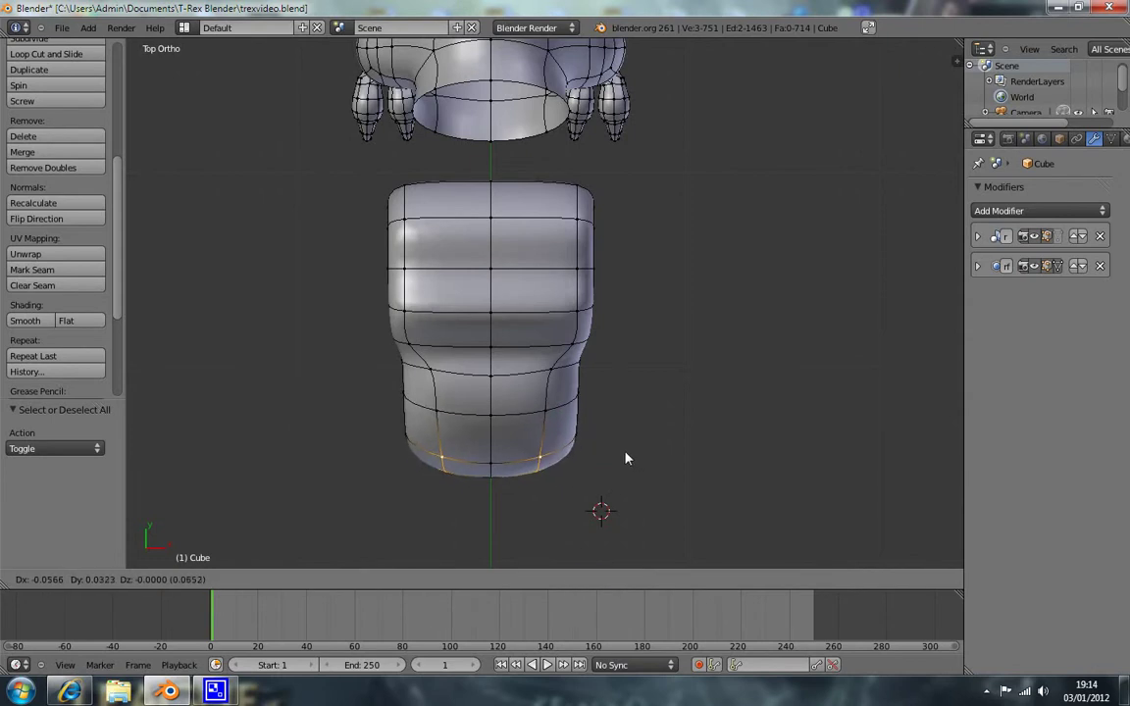
Move the jaw tip's bottom rim loop -0.05257 along X from the top view
{"action": "key", "text": "z"}
{"action": "key", "text": "g"}
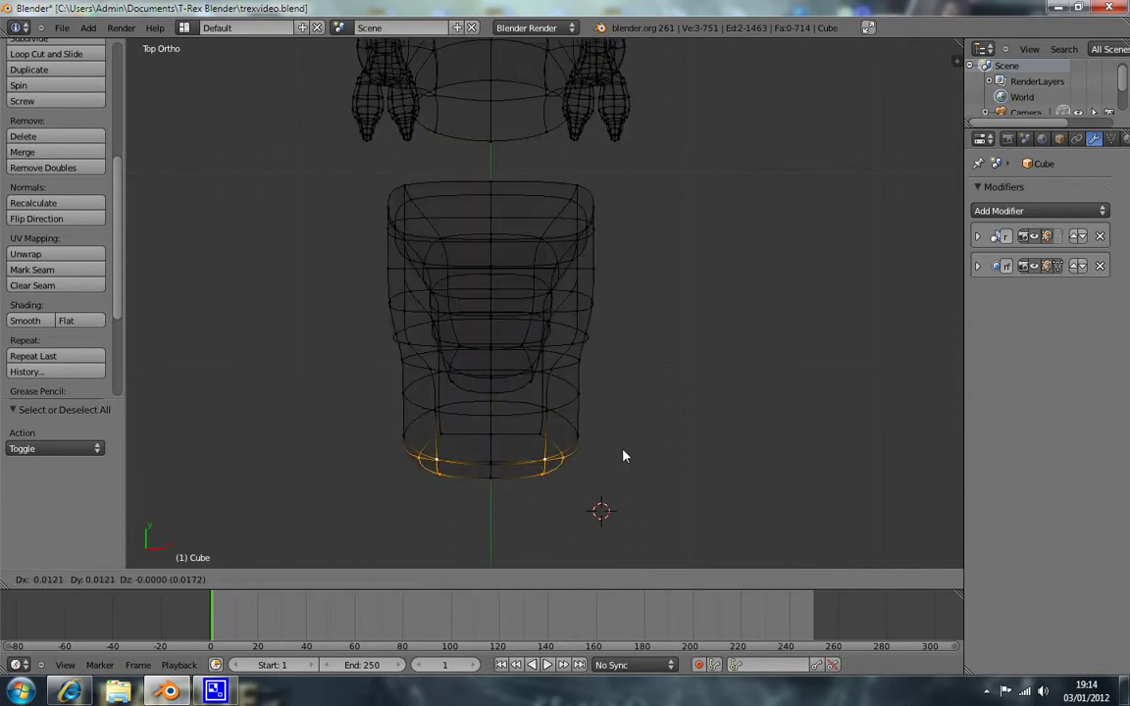
{"action": "key", "text": "Escape"}
{"action": "mouse_move", "coordinate": [585, 372]}
{"action": "middle_mouse_down"}
{"action": "mouse_move", "coordinate": [569, 317]}
{"action": "mouse_move", "coordinate": [540, 281]}
{"action": "mouse_move", "coordinate": [572, 317]}
{"action": "middle_mouse_up"}
{"action": "right_click", "coordinate": [561, 408], "text": "alt"}
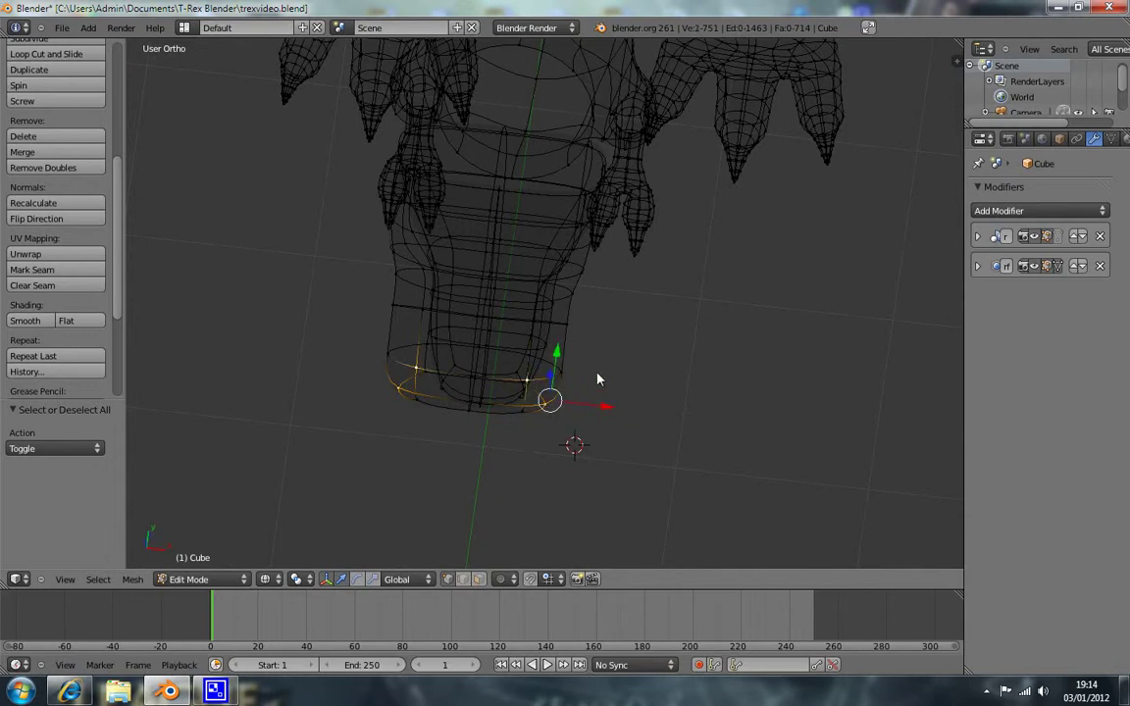
{"action": "middle_click_drag", "start_coordinate": [597, 377], "coordinate": [617, 367]}
{"action": "key", "text": "KP_7"}
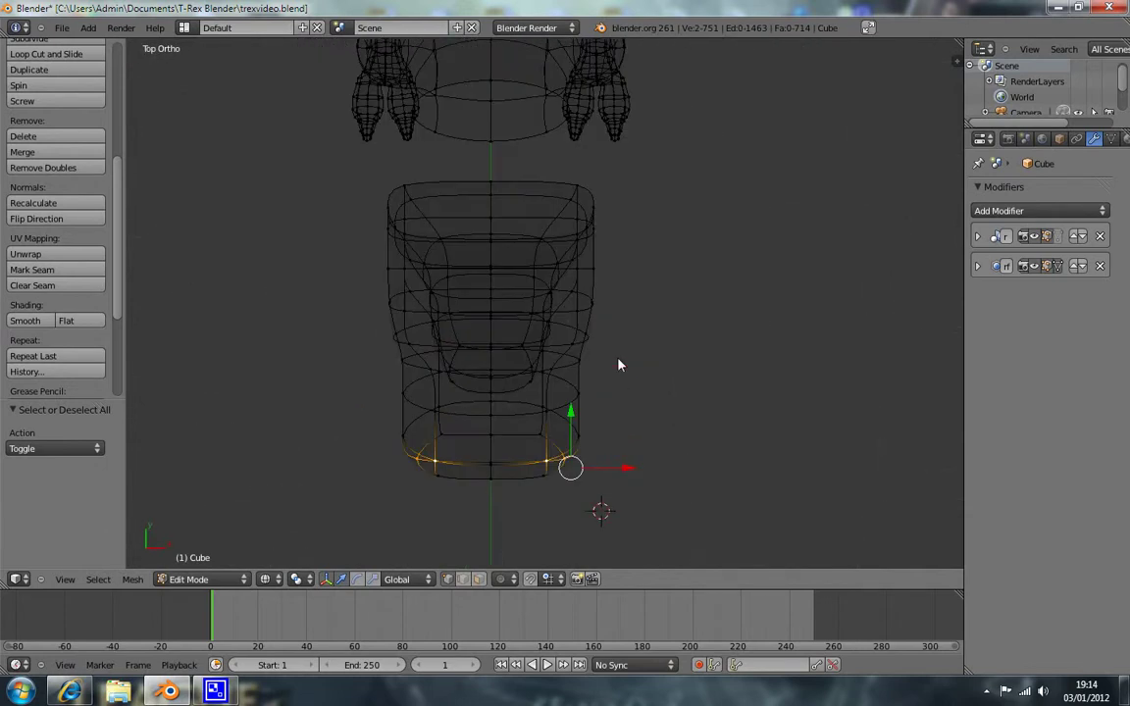
{"action": "key", "text": "g"}
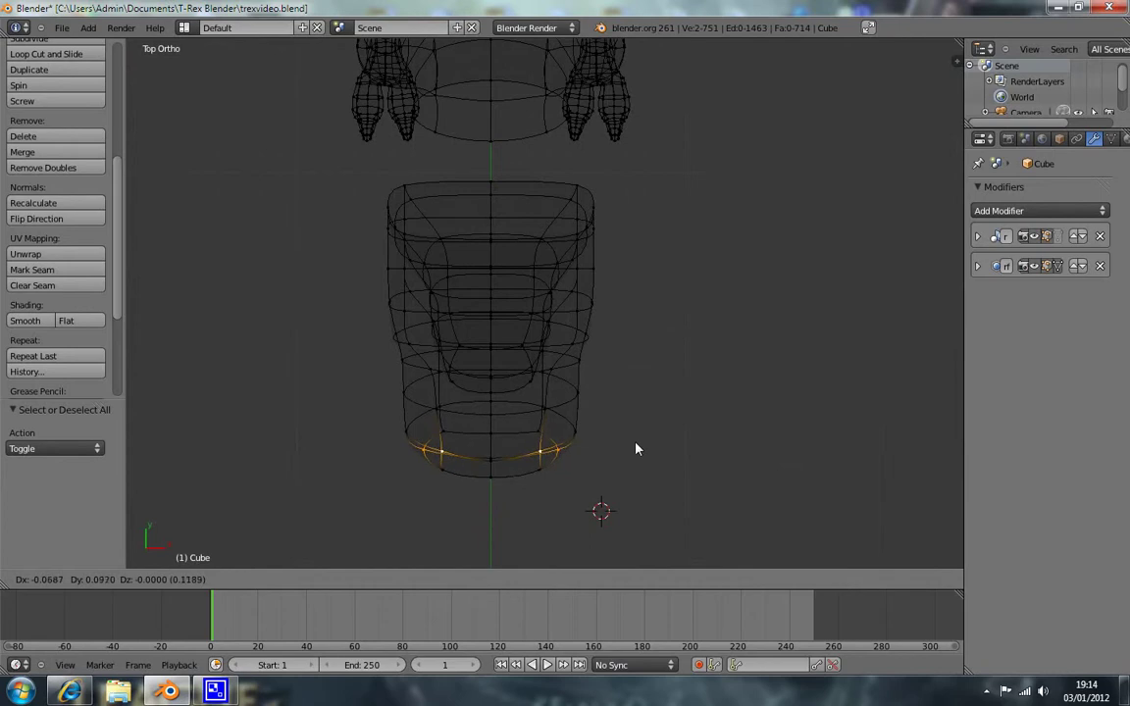
{"action": "left_click", "coordinate": [632, 441]}
{"action": "key", "text": "a"}
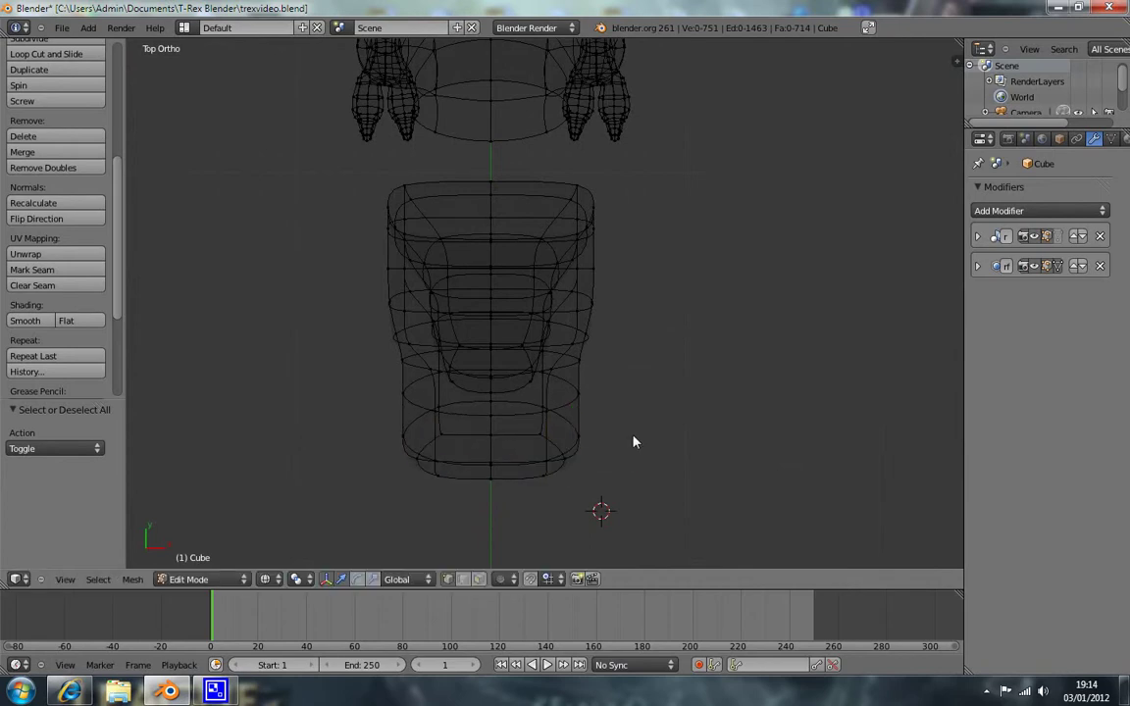
{"action": "key", "text": "z"}
{"action": "middle_click_drag", "start_coordinate": [633, 441], "coordinate": [581, 268]}
Select three head vertices and slide them inward along X in top wireframe view
{"action": "scroll", "coordinate": [581, 268], "scroll_direction": "down", "scroll_amount": 3}
{"action": "mouse_move", "coordinate": [560, 209]}
{"action": "middle_mouse_down"}
{"action": "mouse_move", "coordinate": [592, 257]}
{"action": "mouse_move", "coordinate": [584, 217]}
{"action": "middle_mouse_up"}
{"action": "scroll", "coordinate": [592, 257], "scroll_direction": "up", "scroll_amount": 3}
{"action": "right_click", "coordinate": [564, 201]}
{"action": "right_click", "coordinate": [534, 231], "text": "shift"}
{"action": "mouse_move", "coordinate": [534, 283]}
{"action": "middle_mouse_down"}
{"action": "mouse_move", "coordinate": [508, 211]}
{"action": "mouse_move", "coordinate": [583, 211]}
{"action": "middle_mouse_up"}
{"action": "right_click", "coordinate": [507, 211], "text": "shift"}
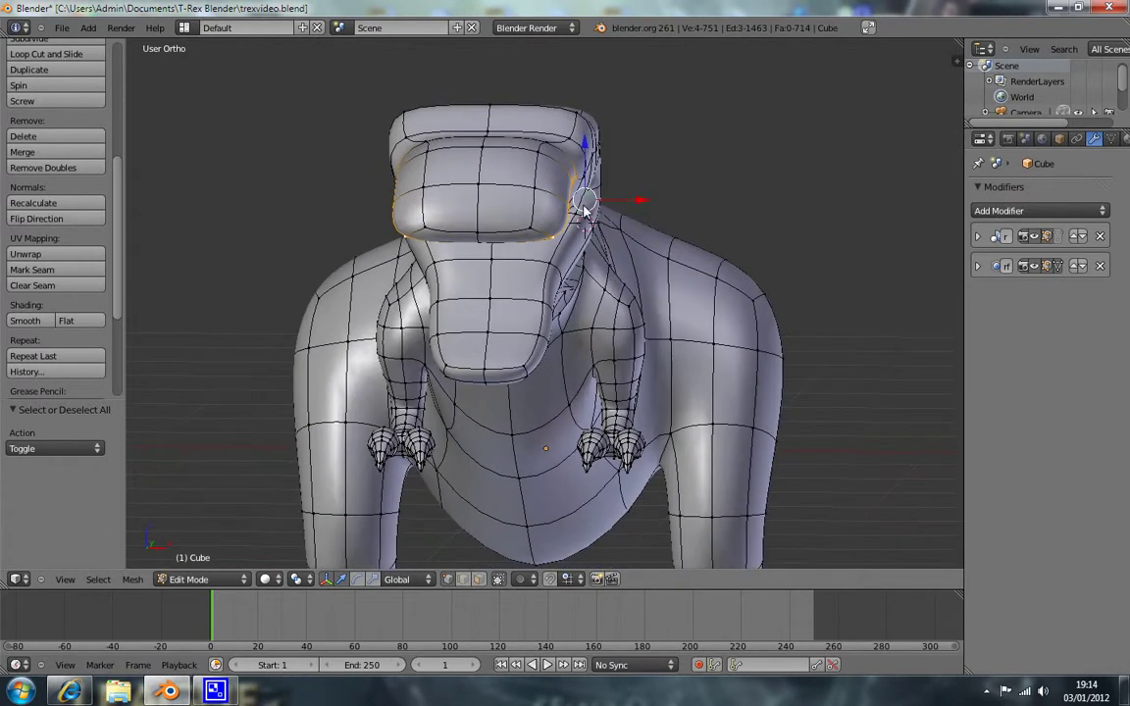
{"action": "key", "text": "KP_7"}
{"action": "key", "text": "z"}
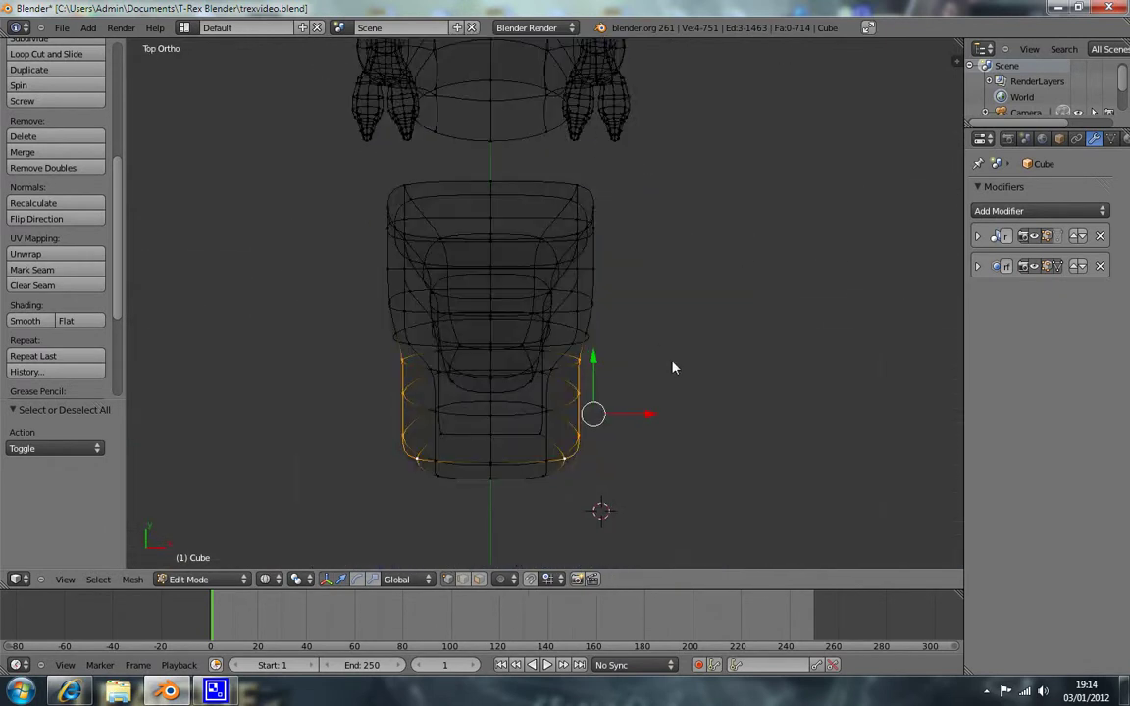
{"action": "left_click_drag", "start_coordinate": [657, 424], "coordinate": [647, 423]}
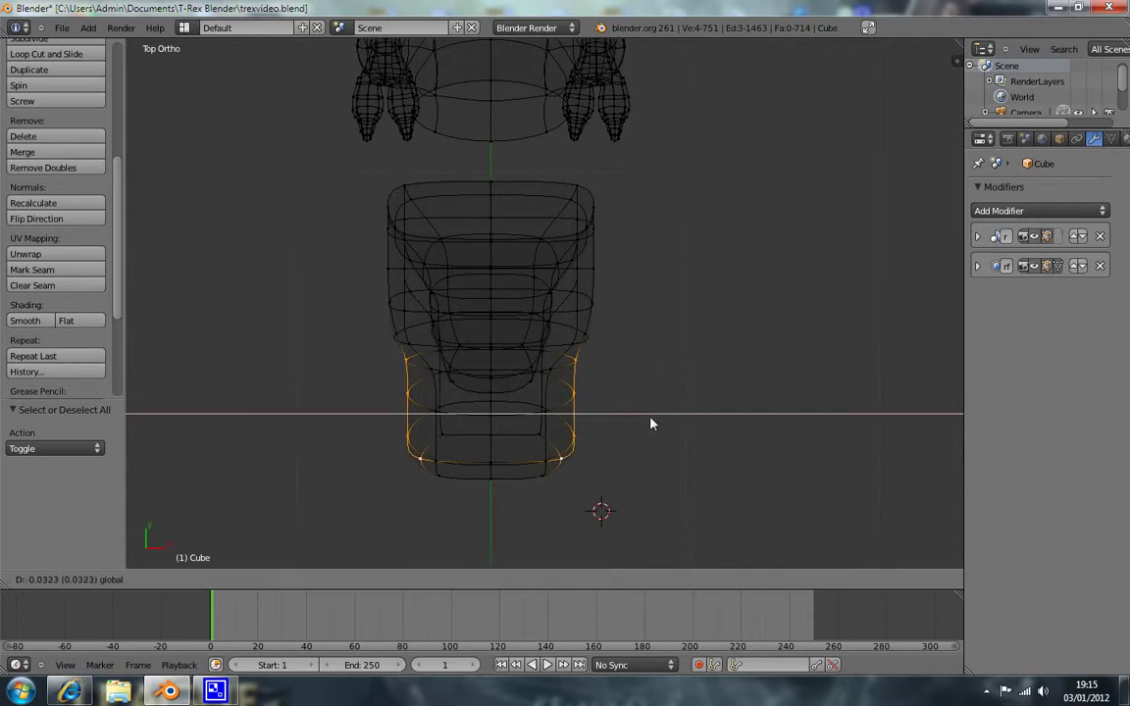
{"action": "left_click_drag", "start_coordinate": [637, 434], "coordinate": [605, 485]}
Shift the lower head-tip edge loop along X and return to solid shading
{"action": "right_click", "coordinate": [565, 429], "text": "alt"}
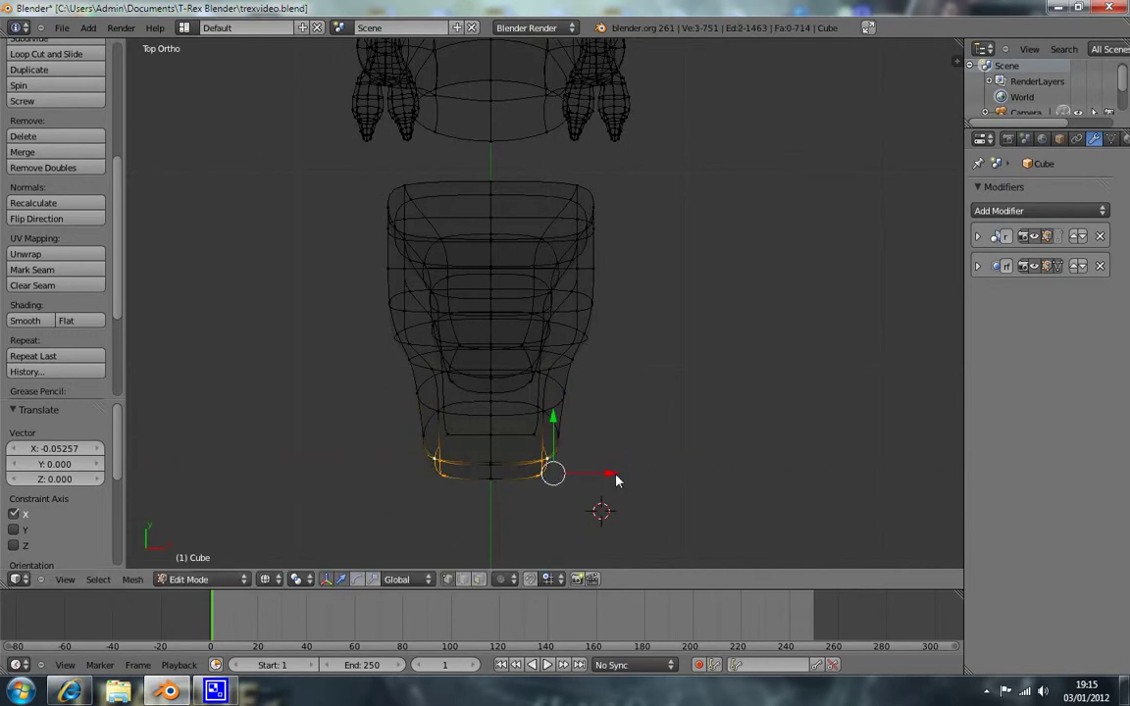
{"action": "left_click_drag", "start_coordinate": [616, 479], "coordinate": [613, 478]}
{"action": "key", "text": "a"}
{"action": "key", "text": "z"}
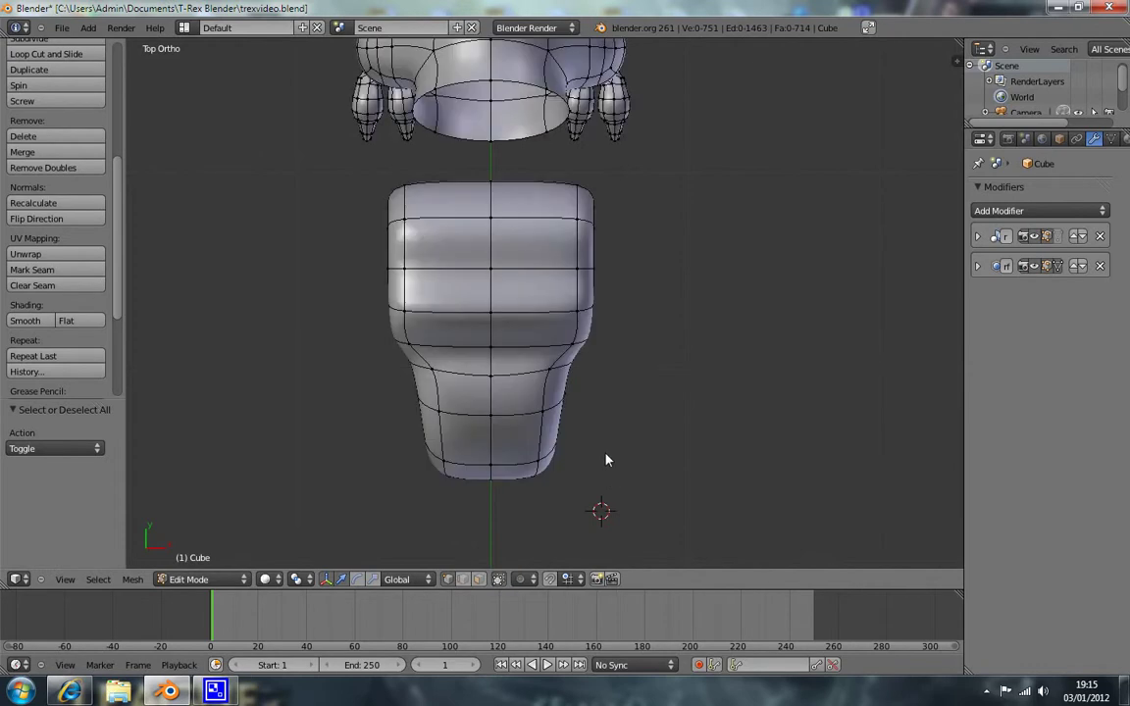
{"action": "mouse_move", "coordinate": [621, 375]}
{"action": "middle_mouse_down"}
{"action": "mouse_move", "coordinate": [562, 255]}
{"action": "mouse_move", "coordinate": [474, 199]}
{"action": "mouse_move", "coordinate": [497, 260]}
{"action": "mouse_move", "coordinate": [583, 257]}
{"action": "mouse_move", "coordinate": [363, 194]}
{"action": "mouse_move", "coordinate": [562, 140]}
{"action": "mouse_move", "coordinate": [643, 197]}
{"action": "mouse_move", "coordinate": [449, 177]}
{"action": "mouse_move", "coordinate": [391, 297]}
{"action": "middle_mouse_up"}
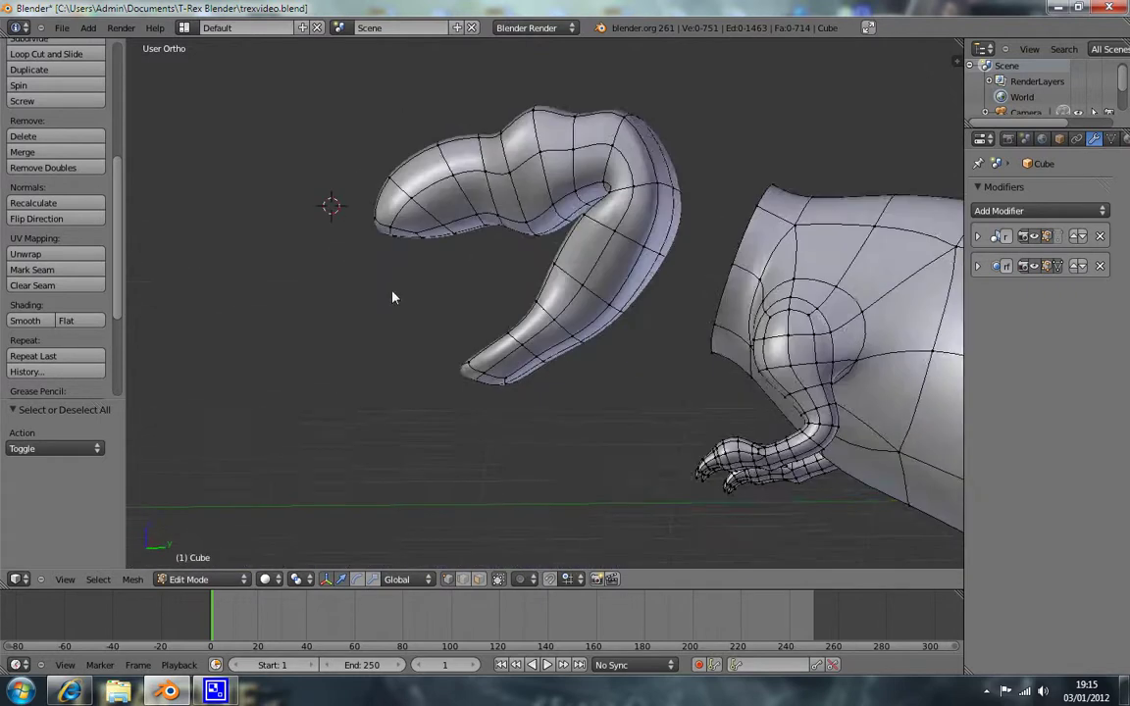
{"action": "key", "text": "KP_3"}
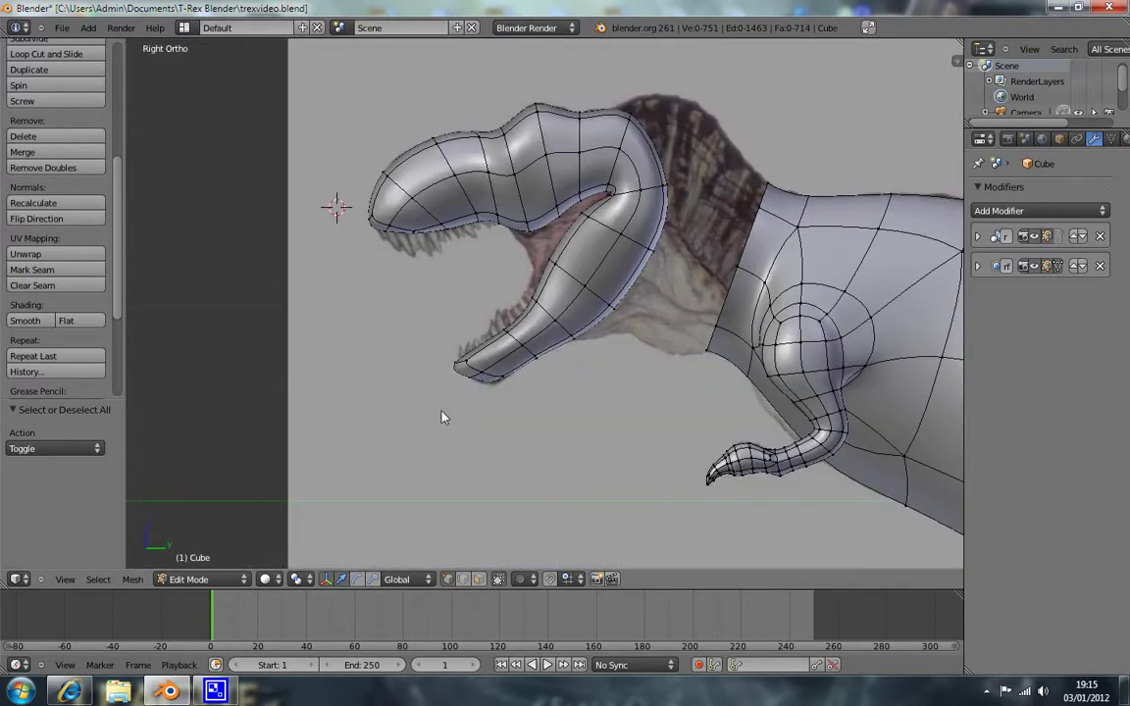
{"action": "mouse_move", "coordinate": [502, 268]}
{"action": "middle_mouse_down"}
{"action": "mouse_move", "coordinate": [625, 245]}
{"action": "mouse_move", "coordinate": [662, 227]}
{"action": "mouse_move", "coordinate": [671, 201]}
{"action": "mouse_move", "coordinate": [653, 220]}
{"action": "mouse_move", "coordinate": [628, 211]}
{"action": "mouse_move", "coordinate": [570, 221]}
{"action": "mouse_move", "coordinate": [586, 229]}
{"action": "mouse_move", "coordinate": [491, 250]}
{"action": "mouse_move", "coordinate": [499, 279]}
{"action": "mouse_move", "coordinate": [590, 240]}
{"action": "mouse_move", "coordinate": [640, 201]}
{"action": "mouse_move", "coordinate": [587, 168]}
{"action": "mouse_move", "coordinate": [564, 228]}
{"action": "mouse_move", "coordinate": [535, 241]}
{"action": "middle_mouse_up"}
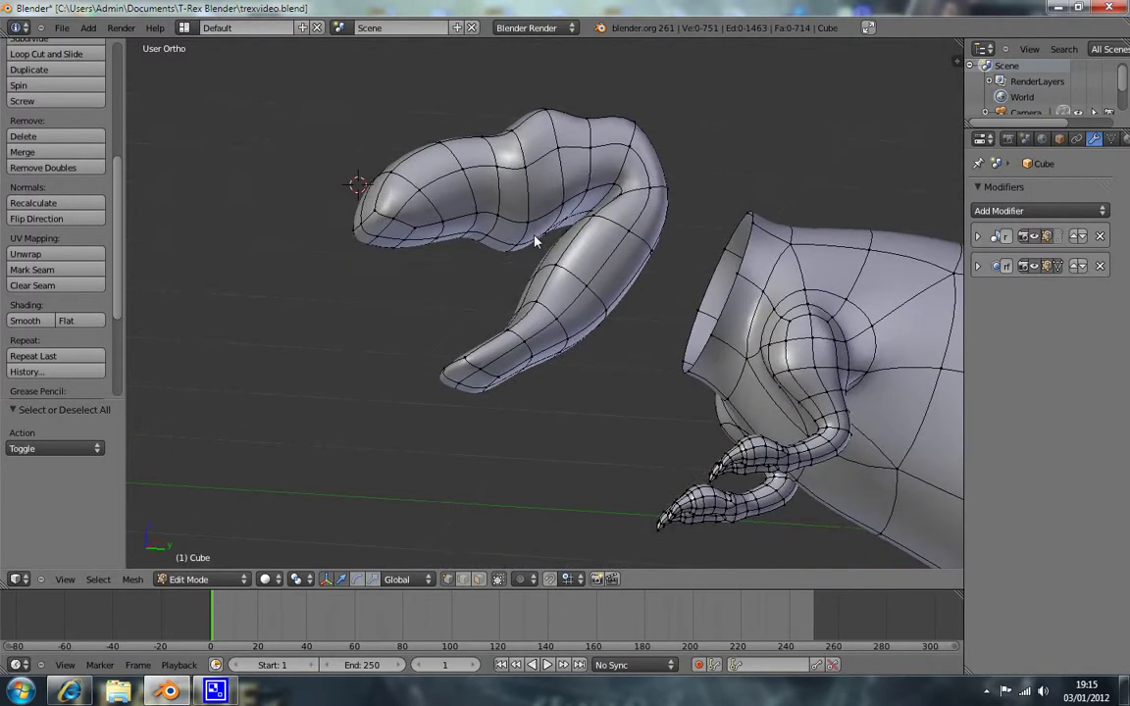
{"action": "key", "text": "KP_1"}
{"action": "key", "text": "KP_3"}
{"action": "key", "text": "z"}
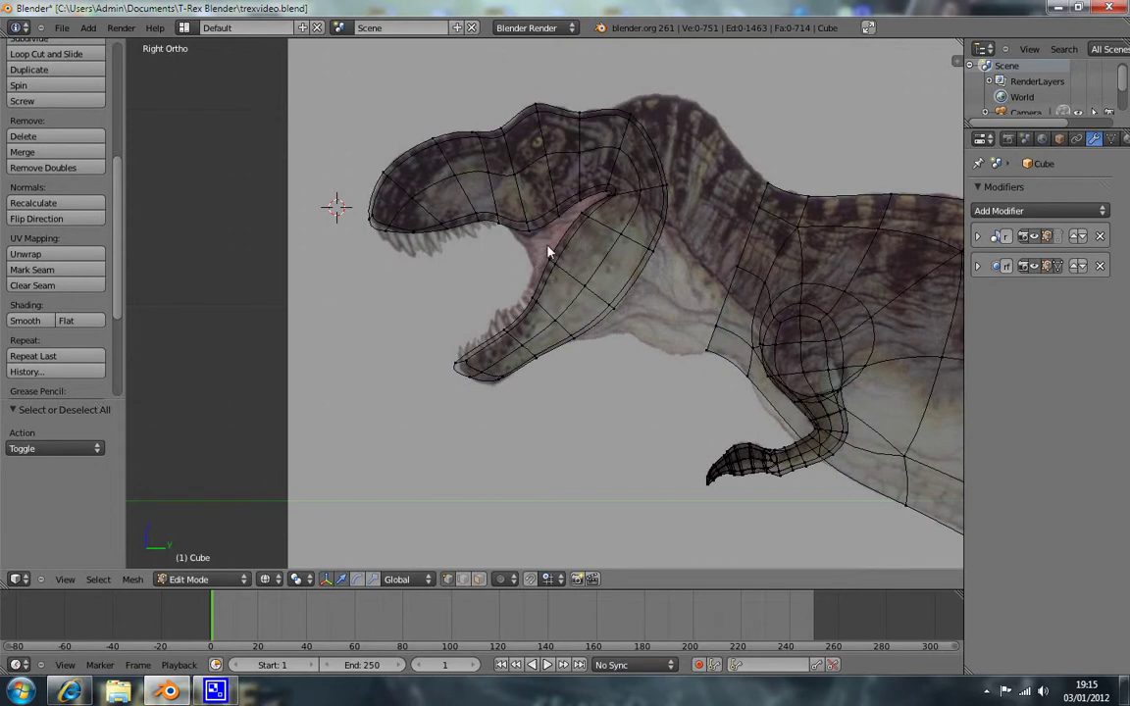
{"action": "key", "text": "z"}
{"action": "mouse_move", "coordinate": [537, 247]}
{"action": "middle_mouse_down"}
{"action": "mouse_move", "coordinate": [588, 161]}
{"action": "mouse_move", "coordinate": [552, 266]}
{"action": "mouse_move", "coordinate": [473, 295]}
{"action": "mouse_move", "coordinate": [529, 233]}
{"action": "mouse_move", "coordinate": [560, 316]}
{"action": "mouse_move", "coordinate": [544, 443]}
{"action": "middle_mouse_up"}
{"action": "key", "text": "KP_7"}
{"action": "middle_click_drag", "start_coordinate": [491, 278], "coordinate": [467, 410]}
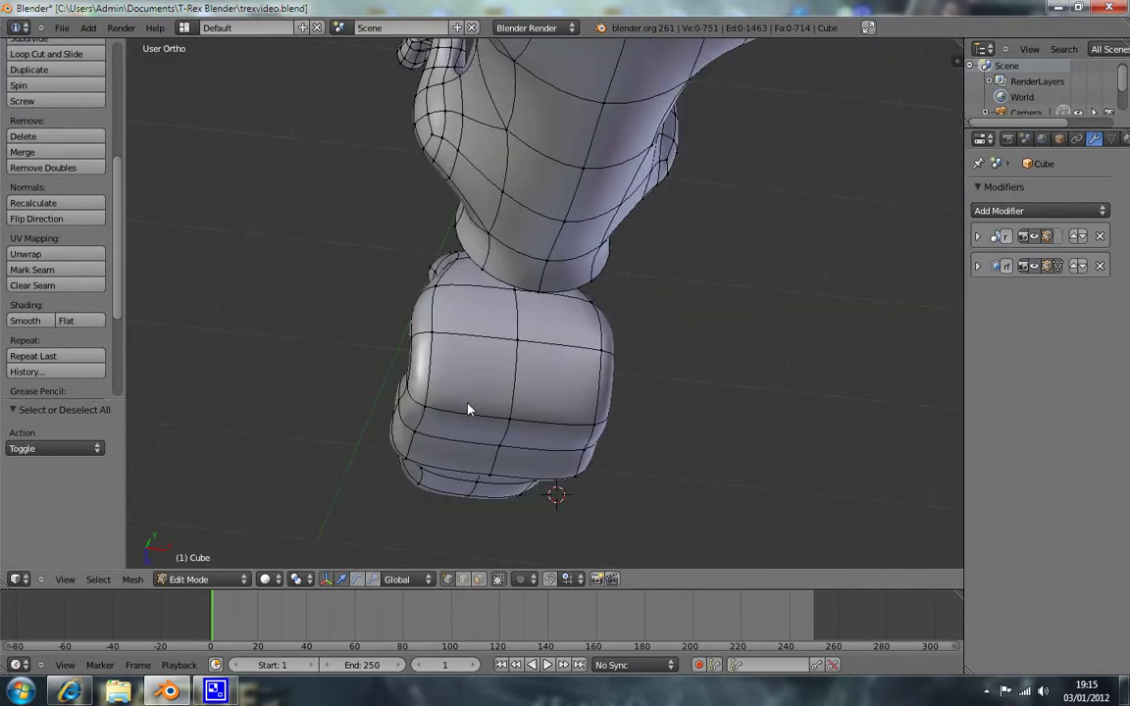
In Top view, move the edge loop across the head's middle inward along X
{"action": "key", "text": "KP_7"}
{"action": "key", "text": "z"}
{"action": "key", "text": "z"}
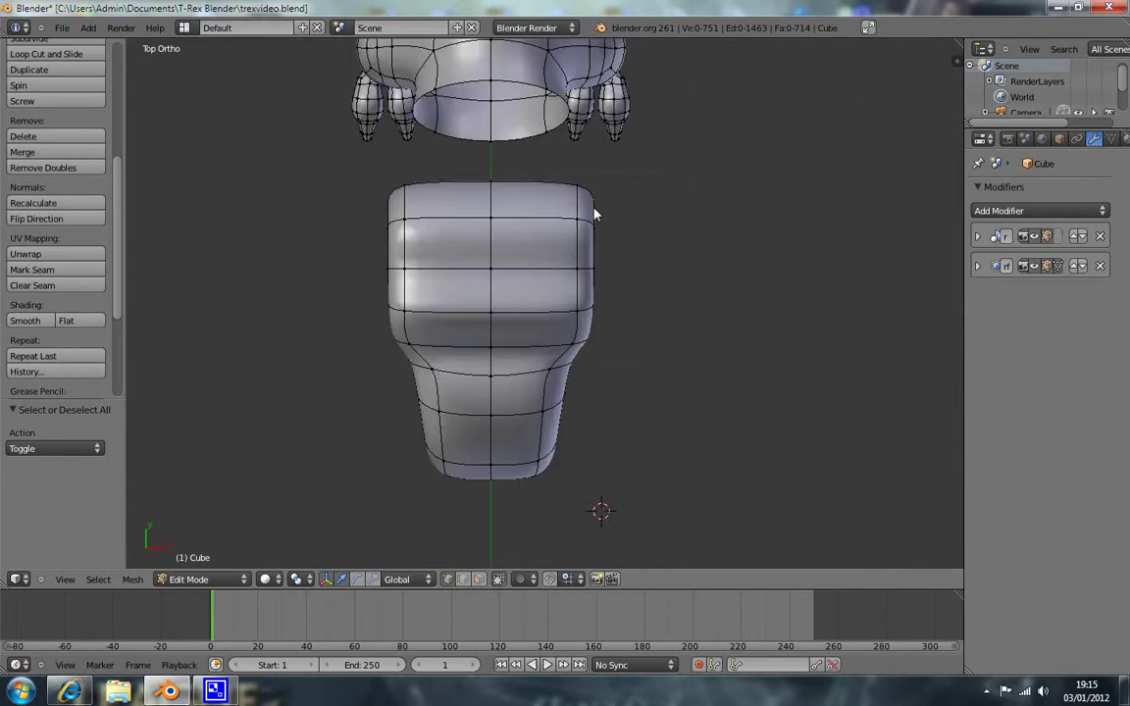
{"action": "key", "text": "z"}
{"action": "key", "text": "z"}
{"action": "right_click", "coordinate": [580, 315], "text": "alt"}
{"action": "key", "text": "g"}
{"action": "left_click", "coordinate": [602, 356]}
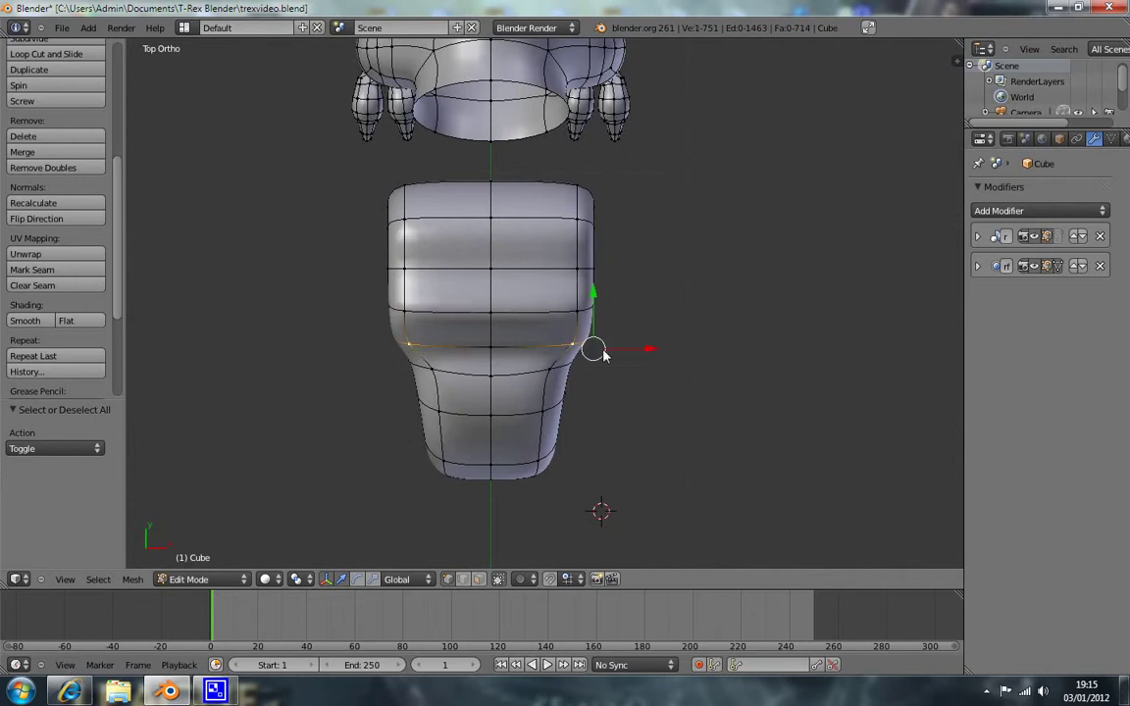
{"action": "key", "text": "s"}
{"action": "key", "text": "x"}
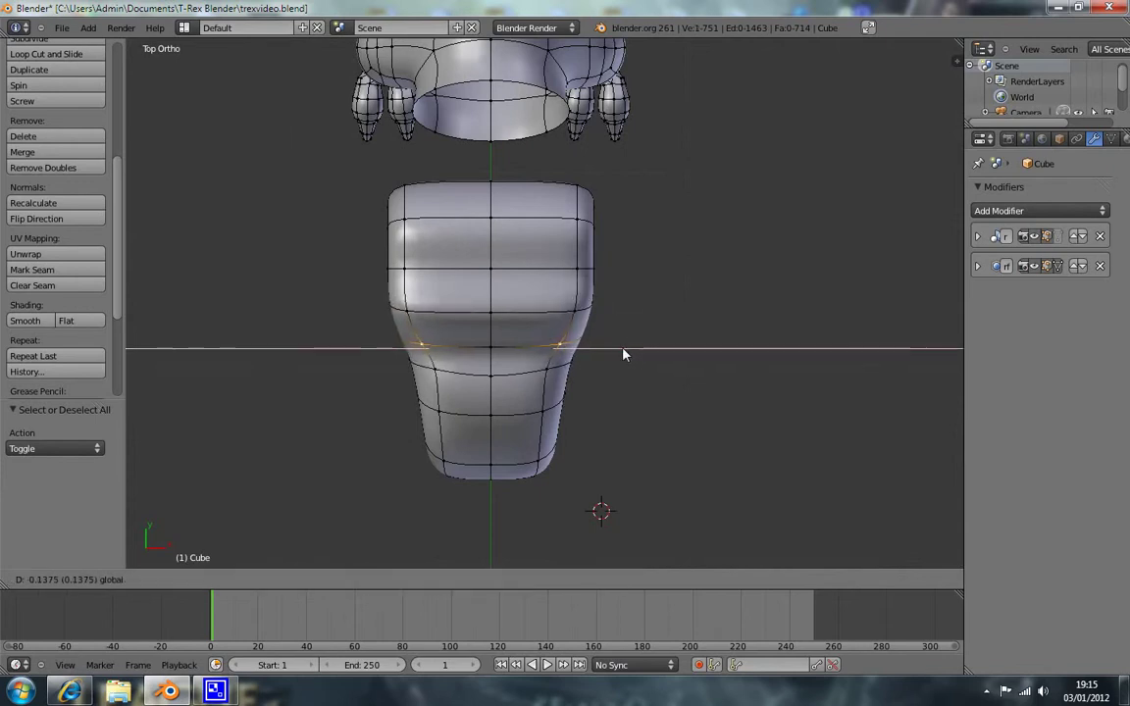
{"action": "left_click", "coordinate": [615, 351]}
Pull three more head edge loops inward along X, up to the top loop
{"action": "right_click", "coordinate": [598, 320], "text": "alt"}
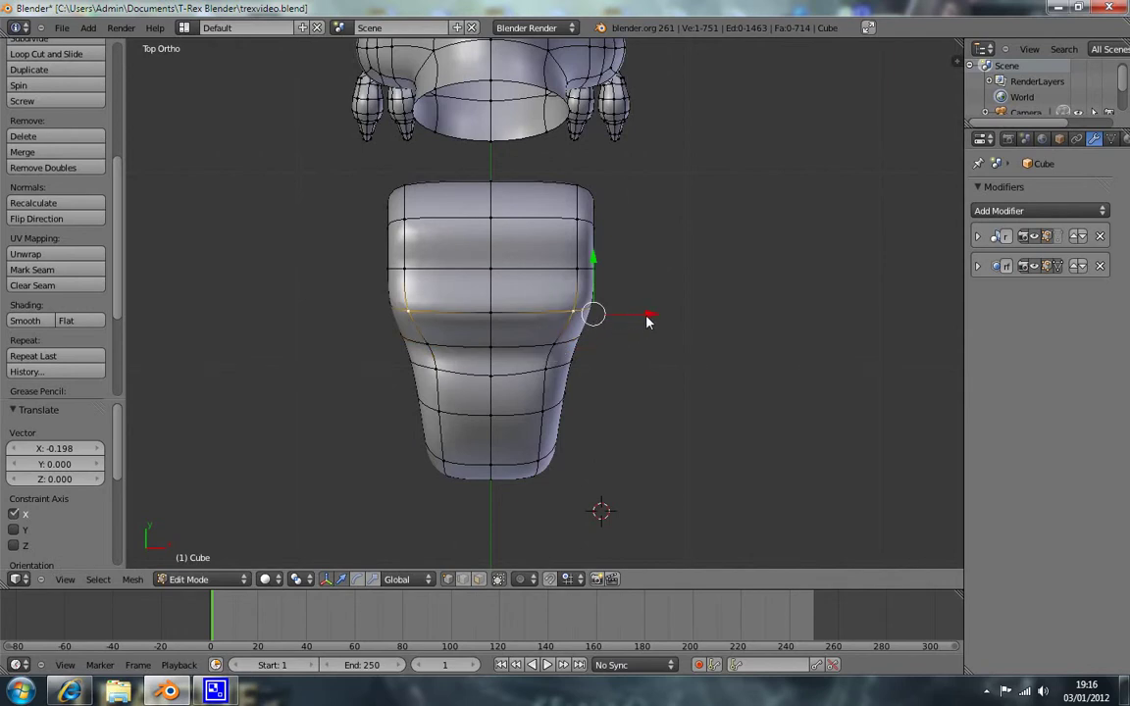
{"action": "left_click_drag", "start_coordinate": [645, 319], "coordinate": [624, 315]}
{"action": "right_click", "coordinate": [581, 241], "text": "alt"}
{"action": "left_click_drag", "start_coordinate": [642, 218], "coordinate": [614, 223]}
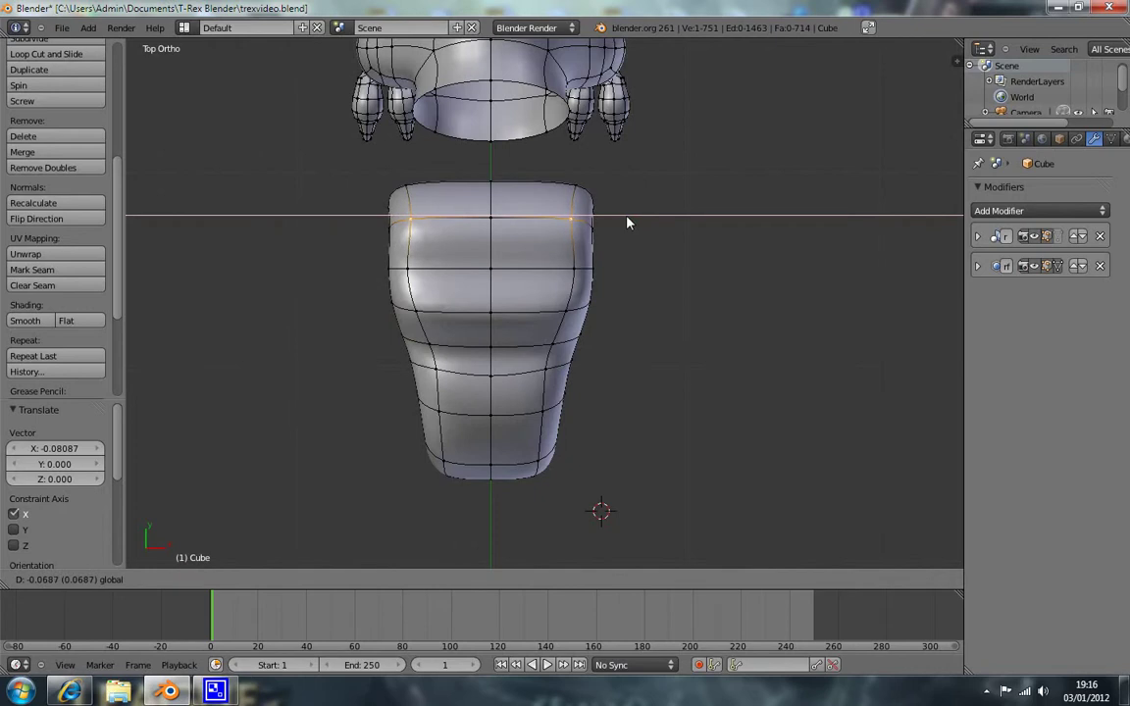
{"action": "left_click_drag", "start_coordinate": [614, 224], "coordinate": [610, 221]}
{"action": "right_click", "coordinate": [618, 195], "text": "alt"}
{"action": "left_click_drag", "start_coordinate": [636, 171], "coordinate": [585, 174]}
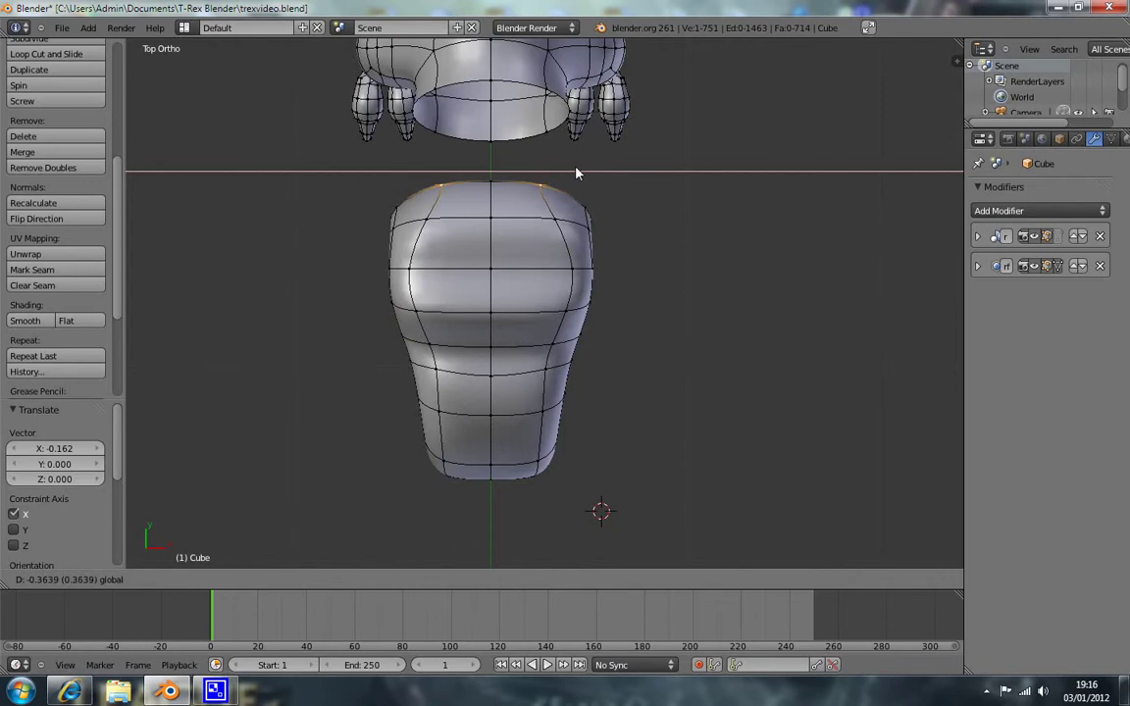
{"action": "left_click_drag", "start_coordinate": [585, 173], "coordinate": [575, 172]}
Orbit around the head to check its tapered shape, then return to Top view
{"action": "mouse_move", "coordinate": [630, 321]}
{"action": "middle_mouse_down"}
{"action": "mouse_move", "coordinate": [554, 221]}
{"action": "mouse_move", "coordinate": [749, 226]}
{"action": "mouse_move", "coordinate": [797, 292]}
{"action": "mouse_move", "coordinate": [716, 317]}
{"action": "mouse_move", "coordinate": [743, 221]}
{"action": "mouse_move", "coordinate": [756, 215]}
{"action": "middle_mouse_up"}
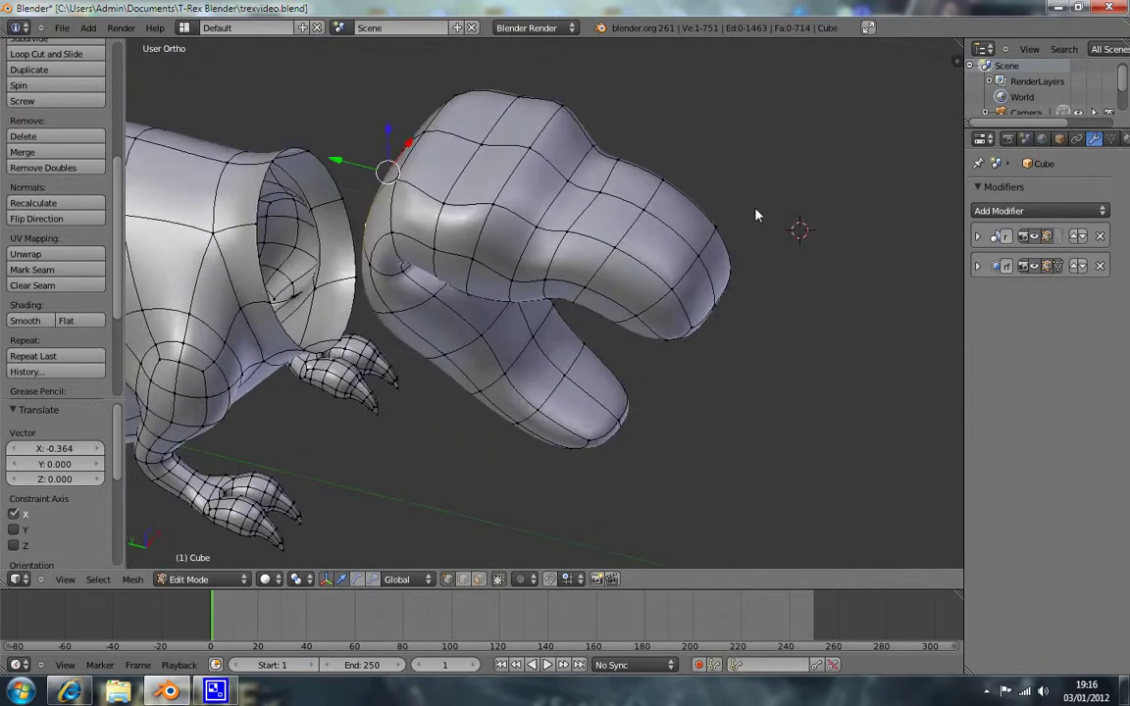
{"action": "key", "text": "KP_7"}
{"action": "scroll", "coordinate": [715, 401], "scroll_direction": "up", "scroll_amount": 2}
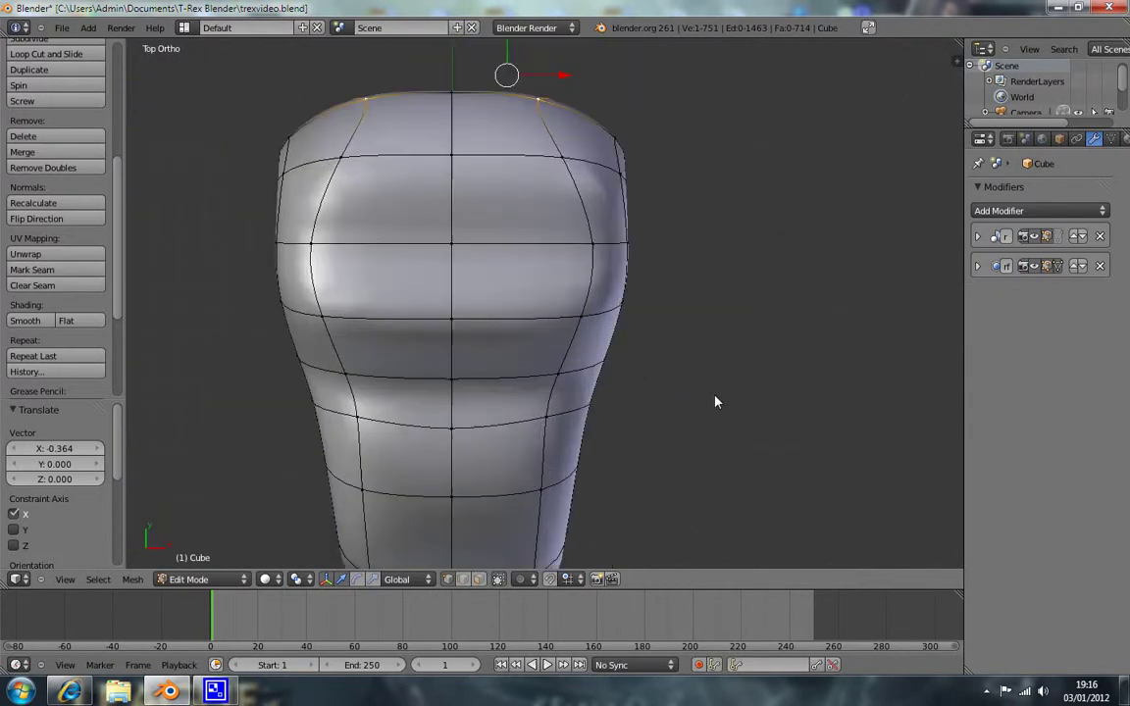
{"action": "mouse_move", "coordinate": [659, 239]}
{"action": "middle_mouse_down"}
{"action": "mouse_move", "coordinate": [636, 233]}
{"action": "mouse_move", "coordinate": [633, 196]}
{"action": "middle_mouse_up"}
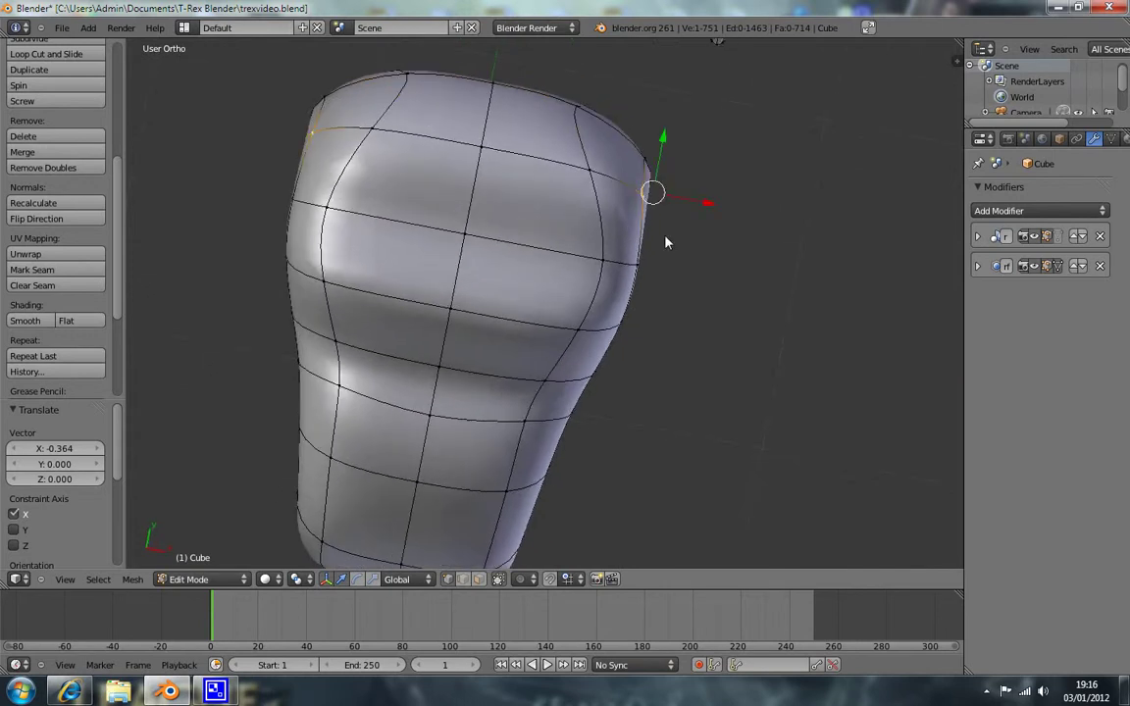
{"action": "mouse_move", "coordinate": [656, 291]}
{"action": "middle_mouse_down"}
{"action": "mouse_move", "coordinate": [585, 270]}
{"action": "mouse_move", "coordinate": [468, 276]}
{"action": "middle_mouse_up"}
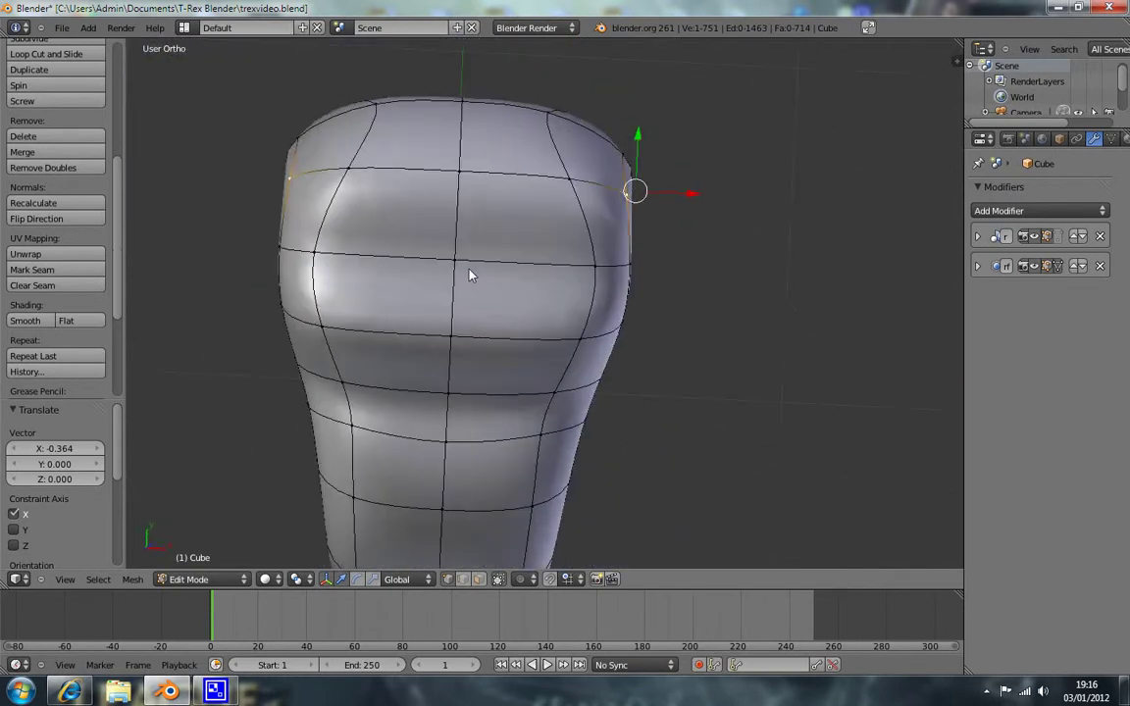
{"action": "key", "text": "KP_7"}
In wireframe, nudge the head's side vertices along X, then deselect and return to solid shading
{"action": "key", "text": "z"}
{"action": "key", "text": "z"}
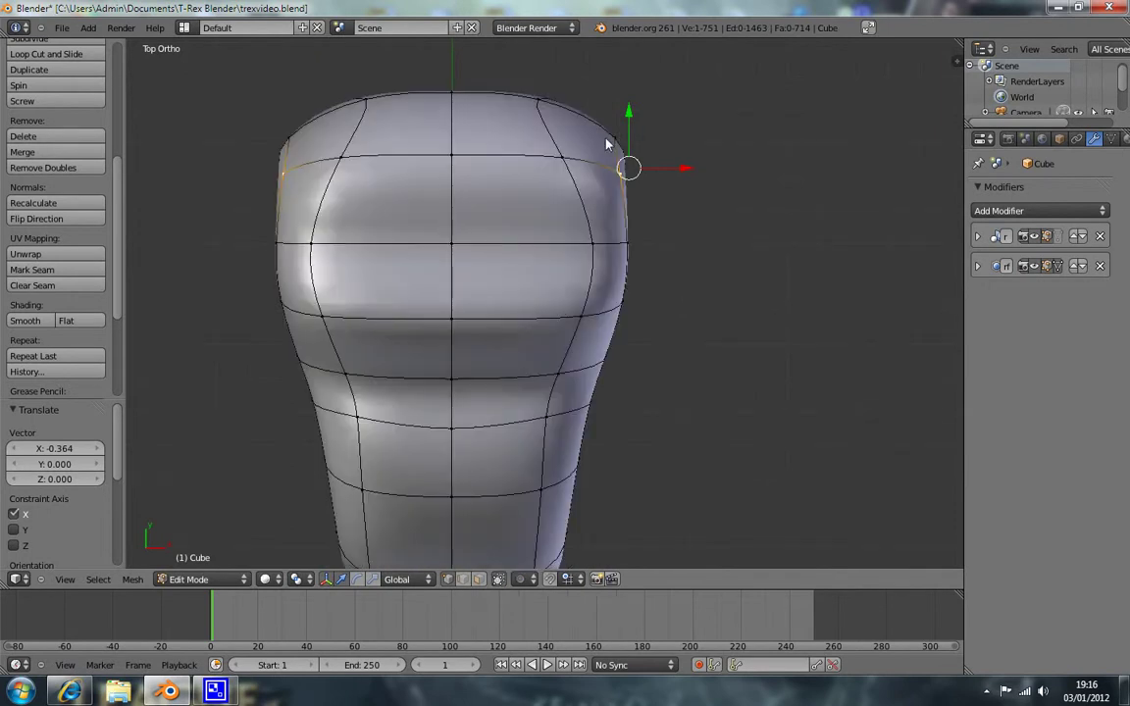
{"action": "left_click_drag", "start_coordinate": [687, 120], "coordinate": [673, 119]}
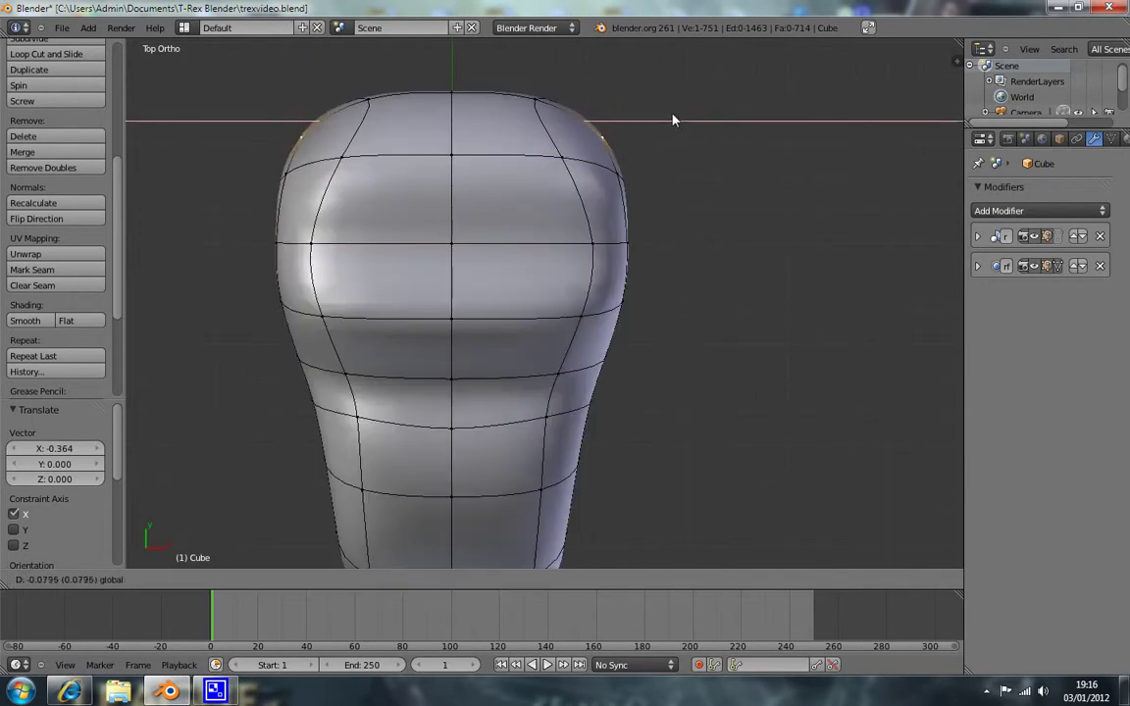
{"action": "left_click", "coordinate": [673, 120]}
{"action": "right_click", "coordinate": [621, 257]}
{"action": "left_click_drag", "start_coordinate": [684, 247], "coordinate": [689, 259]}
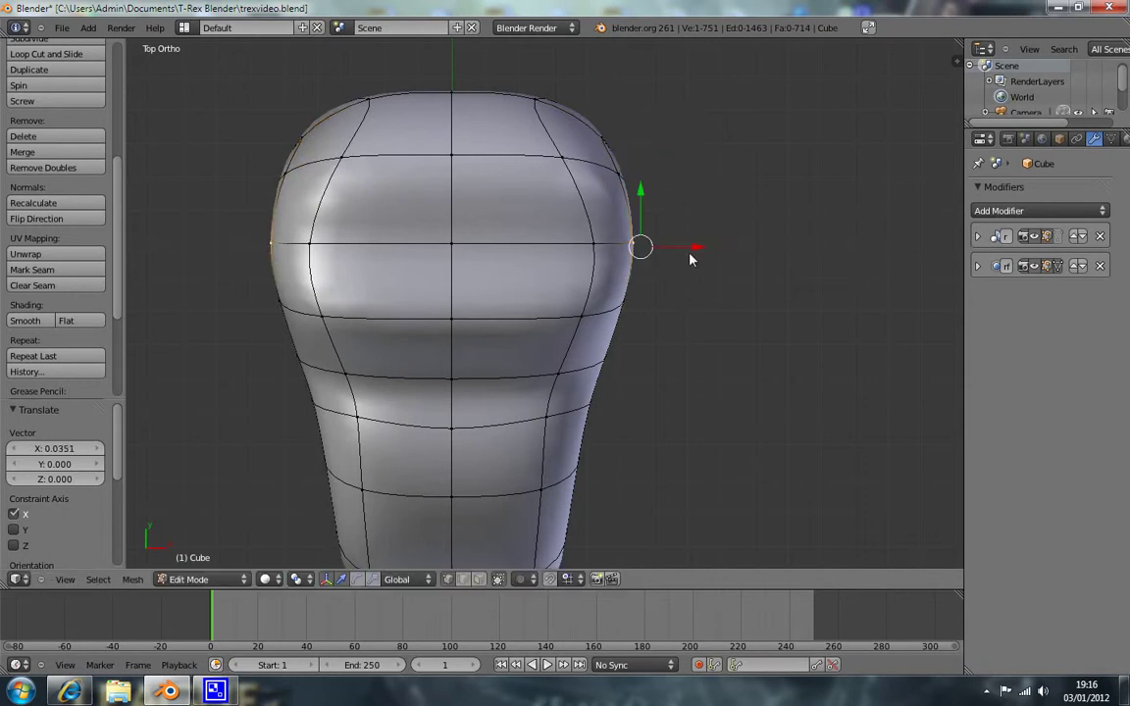
{"action": "key", "text": "z"}
{"action": "scroll", "coordinate": [676, 328], "scroll_direction": "down", "scroll_amount": 1}
{"action": "key", "text": "a"}
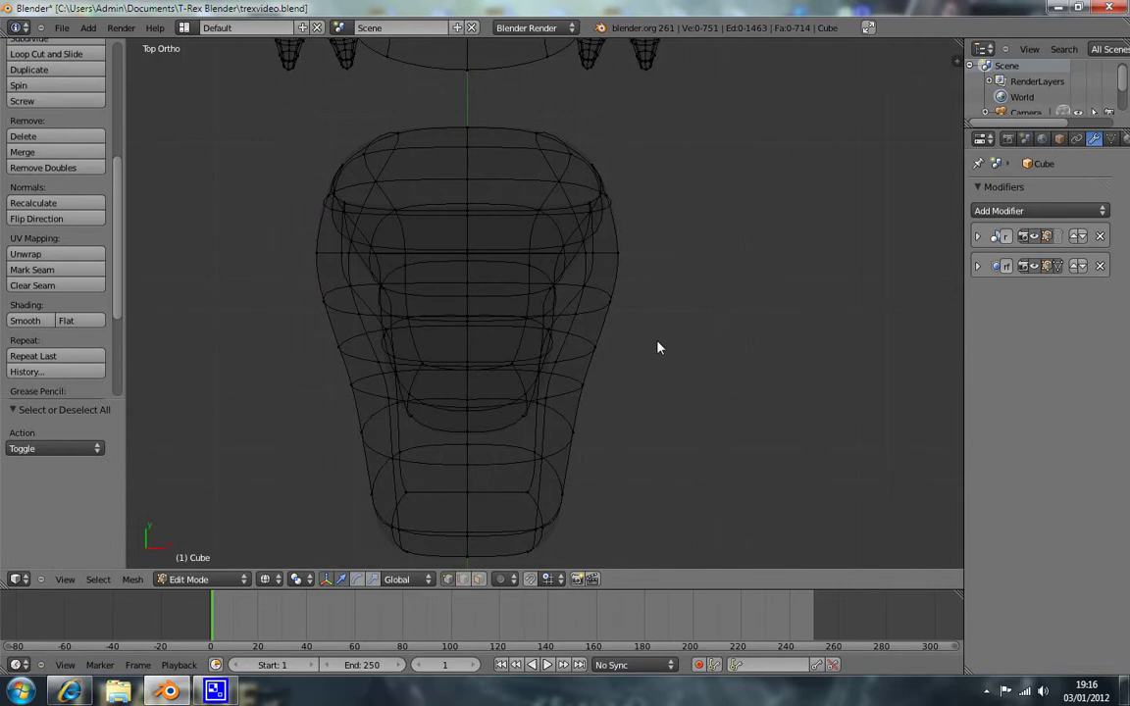
{"action": "key", "text": "z"}
{"action": "mouse_move", "coordinate": [657, 346]}
{"action": "middle_mouse_down"}
{"action": "mouse_move", "coordinate": [597, 279]}
{"action": "mouse_move", "coordinate": [534, 176]}
{"action": "mouse_move", "coordinate": [519, 120]}
{"action": "mouse_move", "coordinate": [596, 68]}
{"action": "mouse_move", "coordinate": [428, 151]}
{"action": "mouse_move", "coordinate": [638, 160]}
{"action": "mouse_move", "coordinate": [537, 147]}
{"action": "mouse_move", "coordinate": [673, 189]}
{"action": "mouse_move", "coordinate": [659, 174]}
{"action": "mouse_move", "coordinate": [671, 191]}
{"action": "middle_mouse_up"}
{"action": "right_click", "coordinate": [603, 172], "text": "alt"}
Try shifting the jaw-corner edge loop along X, cancelling the second attempt
{"action": "middle_click_drag", "start_coordinate": [657, 270], "coordinate": [733, 225]}
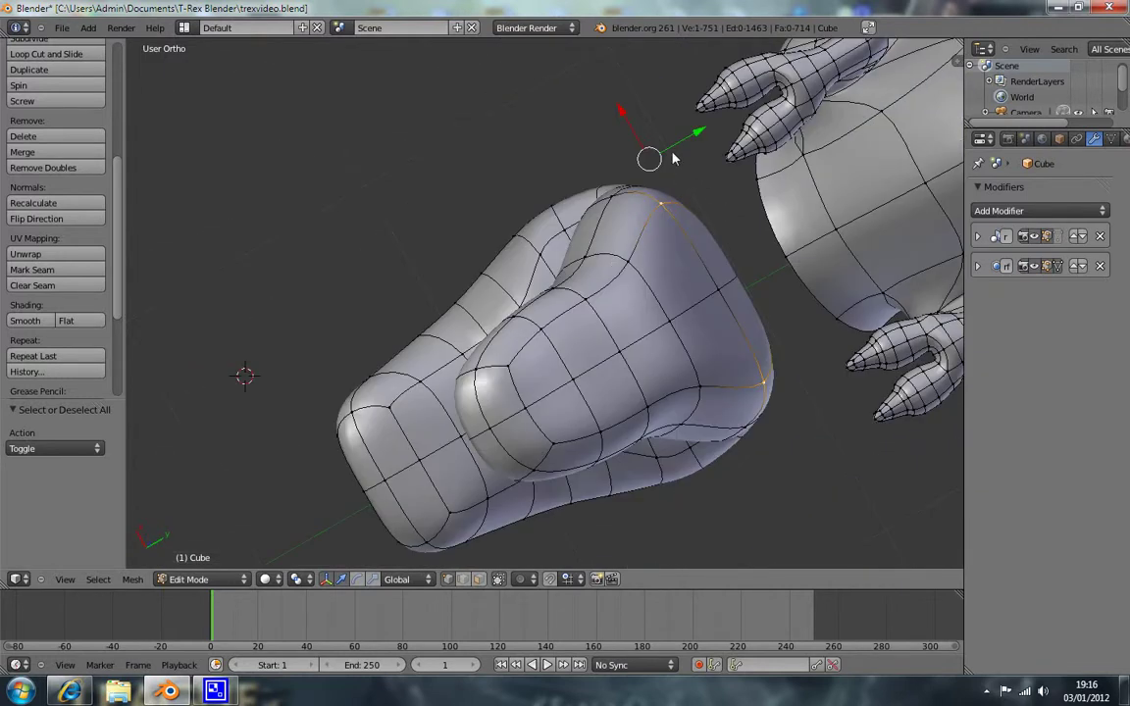
{"action": "left_click_drag", "start_coordinate": [628, 120], "coordinate": [655, 157]}
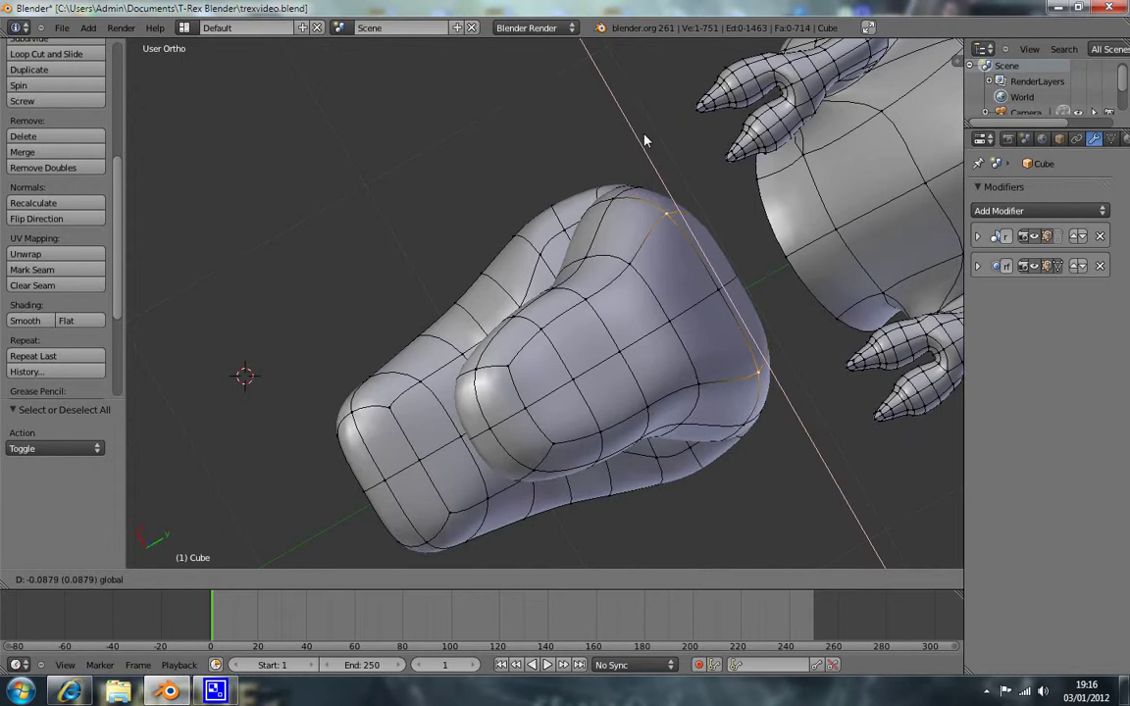
{"action": "left_click_drag", "start_coordinate": [655, 156], "coordinate": [653, 159]}
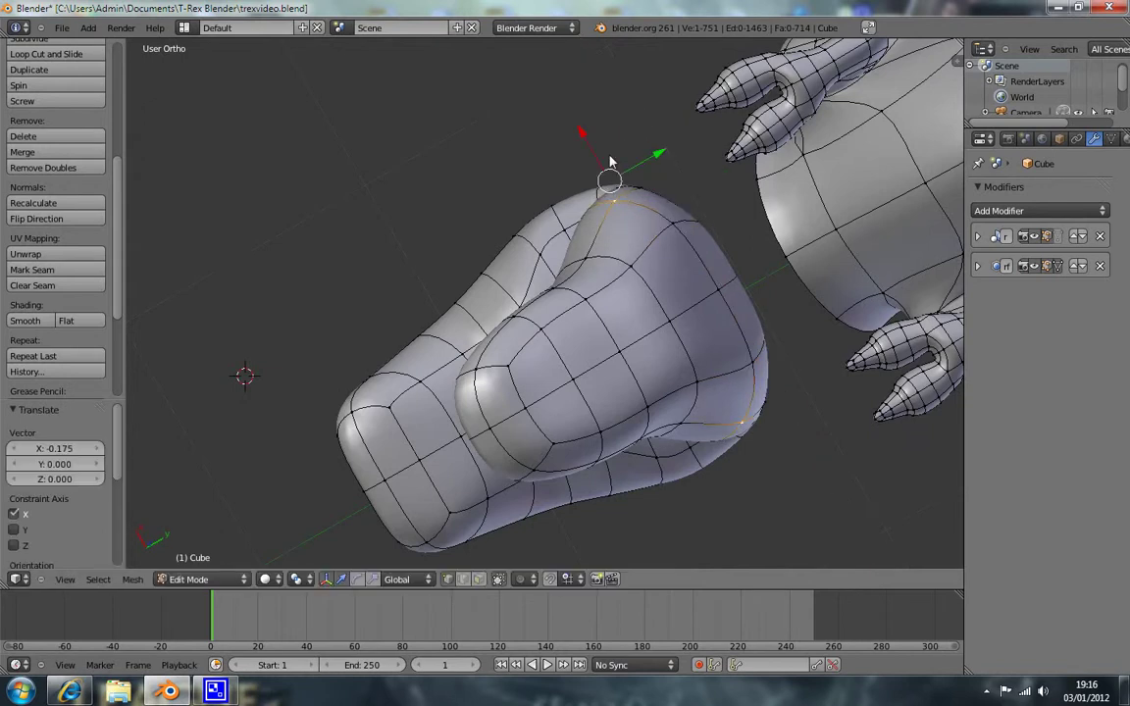
{"action": "mouse_move", "coordinate": [664, 202]}
{"action": "middle_mouse_down"}
{"action": "mouse_move", "coordinate": [681, 297]}
{"action": "mouse_move", "coordinate": [656, 180]}
{"action": "middle_mouse_up"}
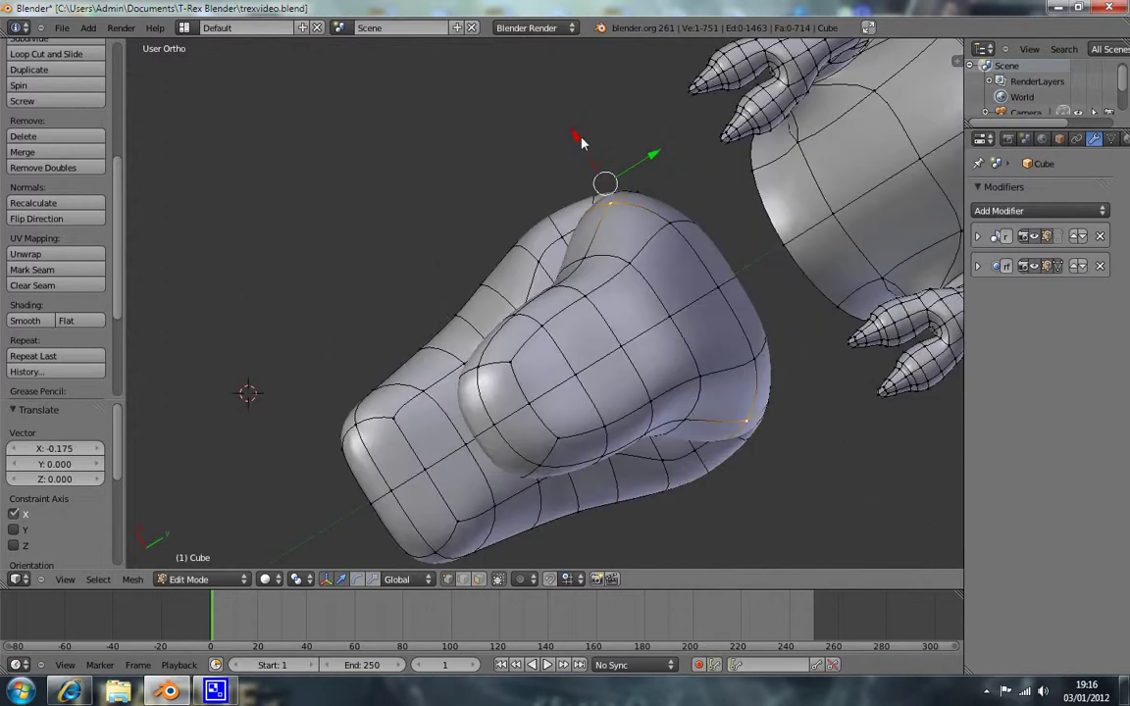
{"action": "left_click_drag", "start_coordinate": [577, 142], "coordinate": [598, 240]}
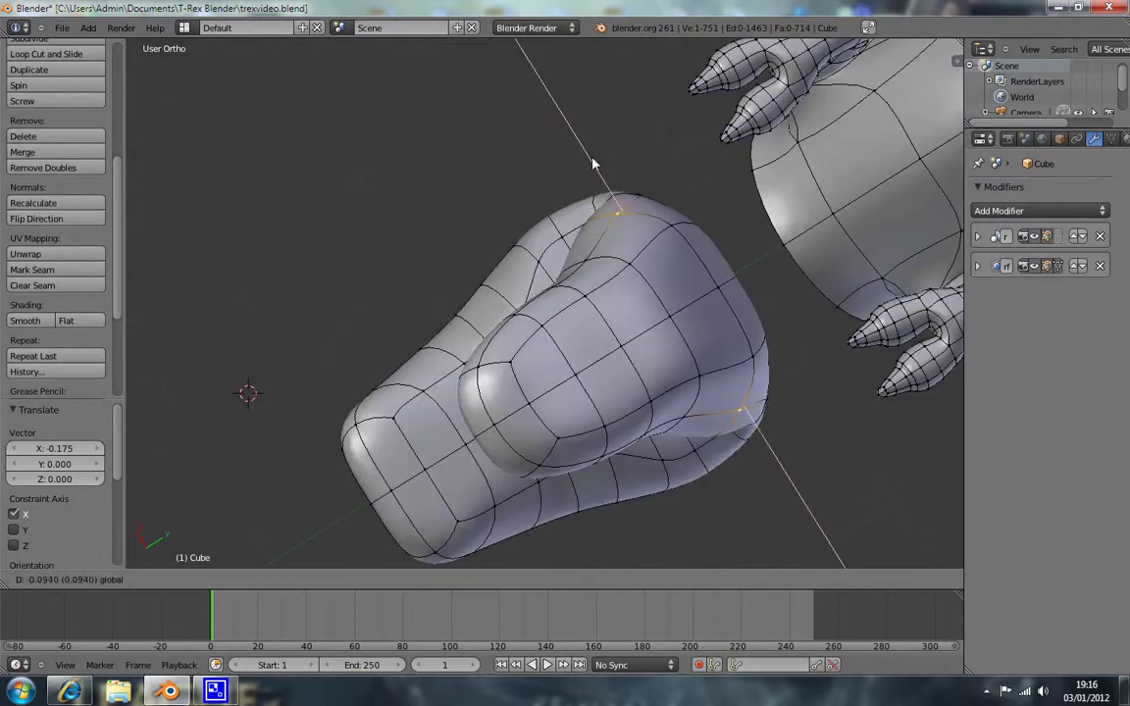
{"action": "key", "text": "Escape"}
Move the jaw-corner loop about 0.096 along X and inspect it against the right side reference
{"action": "middle_click_drag", "start_coordinate": [599, 240], "coordinate": [658, 240]}
{"action": "mouse_move", "coordinate": [580, 141]}
{"action": "middle_mouse_down"}
{"action": "mouse_move", "coordinate": [804, 252]}
{"action": "mouse_move", "coordinate": [663, 224]}
{"action": "middle_mouse_up"}
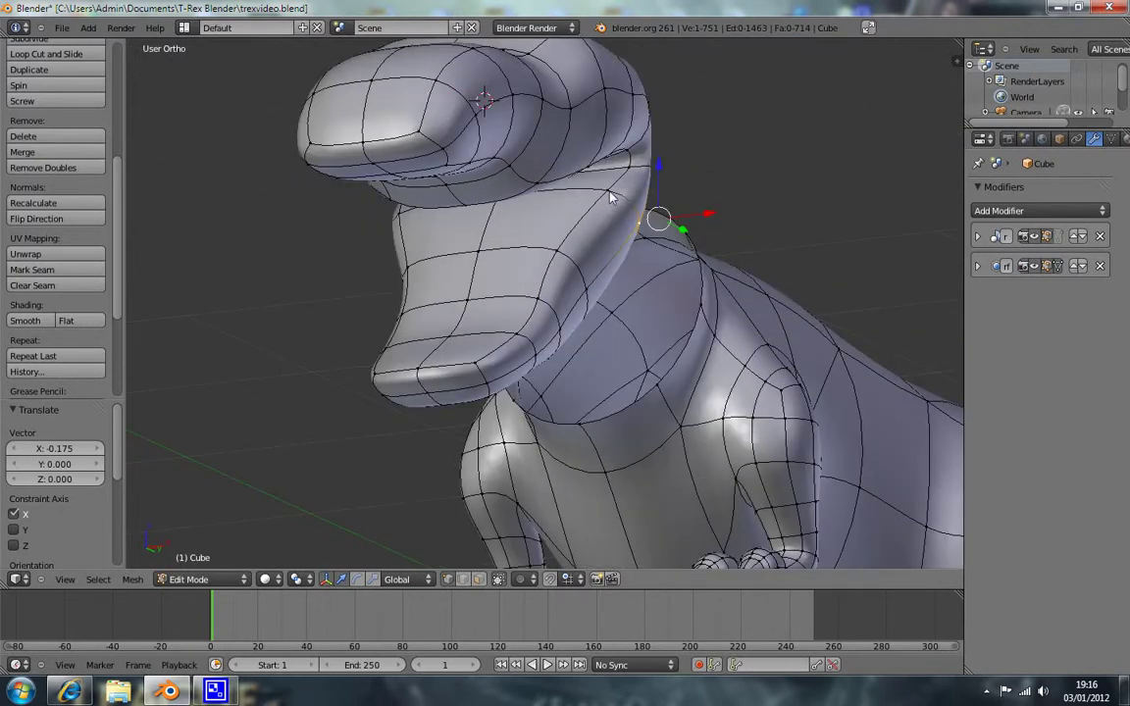
{"action": "middle_click_drag", "start_coordinate": [714, 206], "coordinate": [699, 198]}
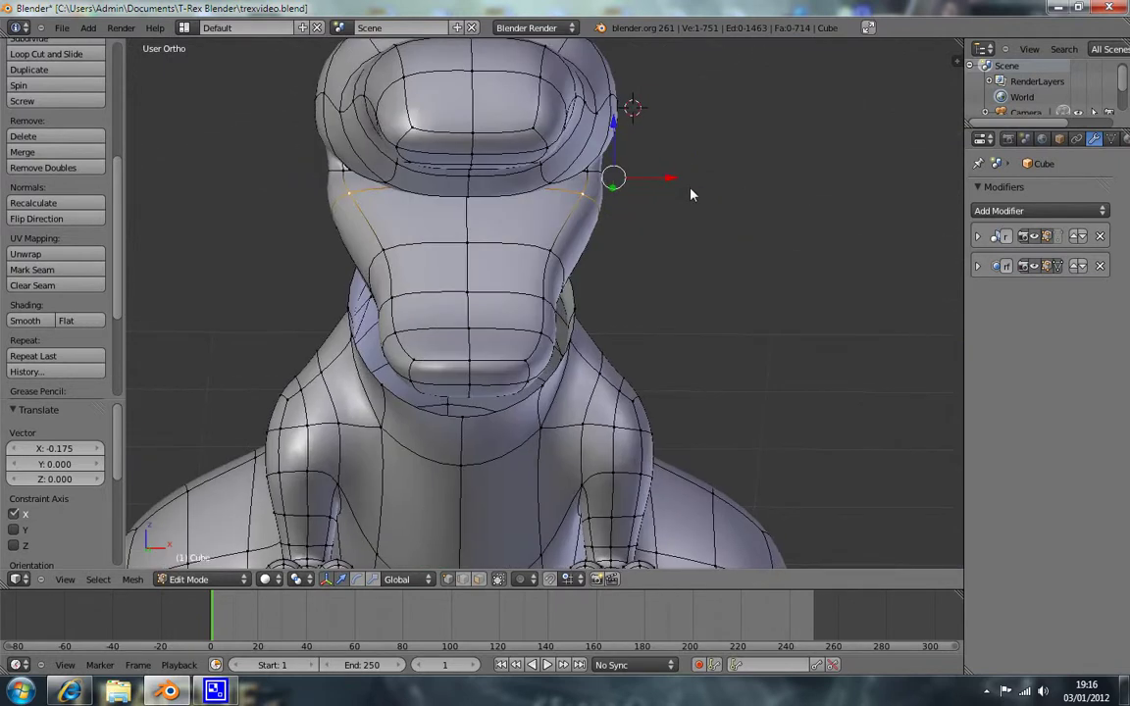
{"action": "left_click_drag", "start_coordinate": [673, 184], "coordinate": [697, 193]}
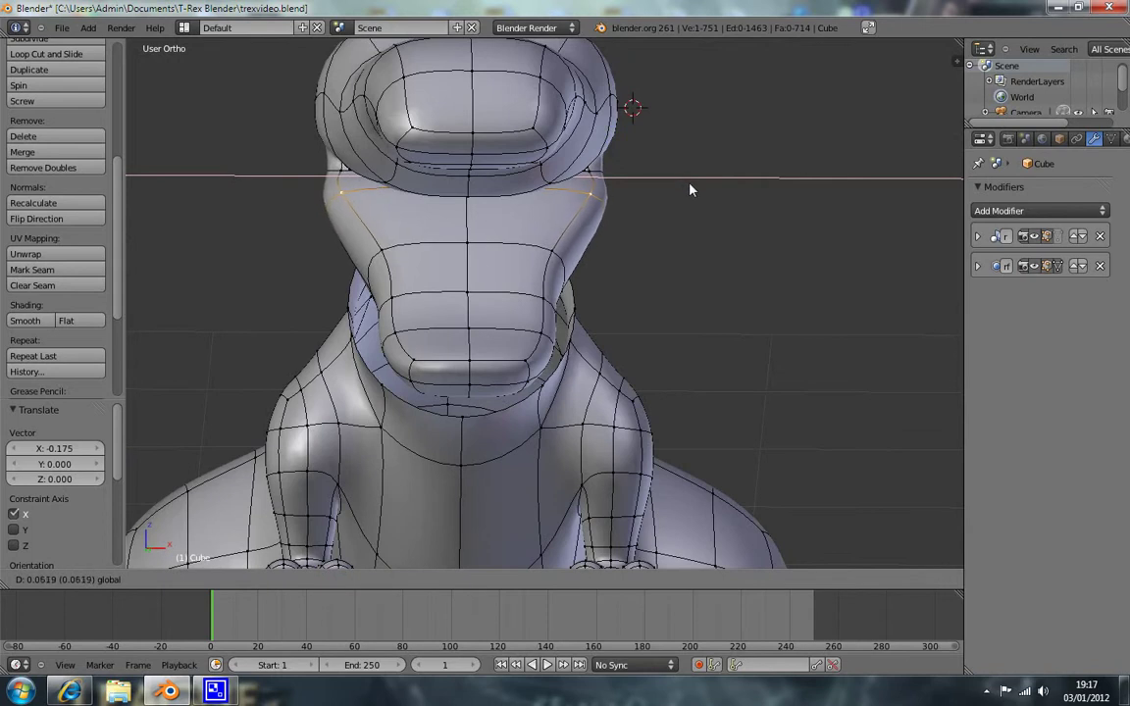
{"action": "left_click", "coordinate": [697, 191]}
{"action": "mouse_move", "coordinate": [714, 244]}
{"action": "middle_mouse_down"}
{"action": "mouse_move", "coordinate": [625, 201]}
{"action": "mouse_move", "coordinate": [671, 229]}
{"action": "mouse_move", "coordinate": [618, 164]}
{"action": "mouse_move", "coordinate": [507, 143]}
{"action": "mouse_move", "coordinate": [579, 241]}
{"action": "middle_mouse_up"}
{"action": "mouse_move", "coordinate": [591, 157]}
{"action": "middle_mouse_down"}
{"action": "mouse_move", "coordinate": [592, 184]}
{"action": "mouse_move", "coordinate": [547, 172]}
{"action": "mouse_move", "coordinate": [587, 191]}
{"action": "mouse_move", "coordinate": [534, 195]}
{"action": "mouse_move", "coordinate": [586, 211]}
{"action": "mouse_move", "coordinate": [676, 187]}
{"action": "mouse_move", "coordinate": [691, 193]}
{"action": "middle_mouse_up"}
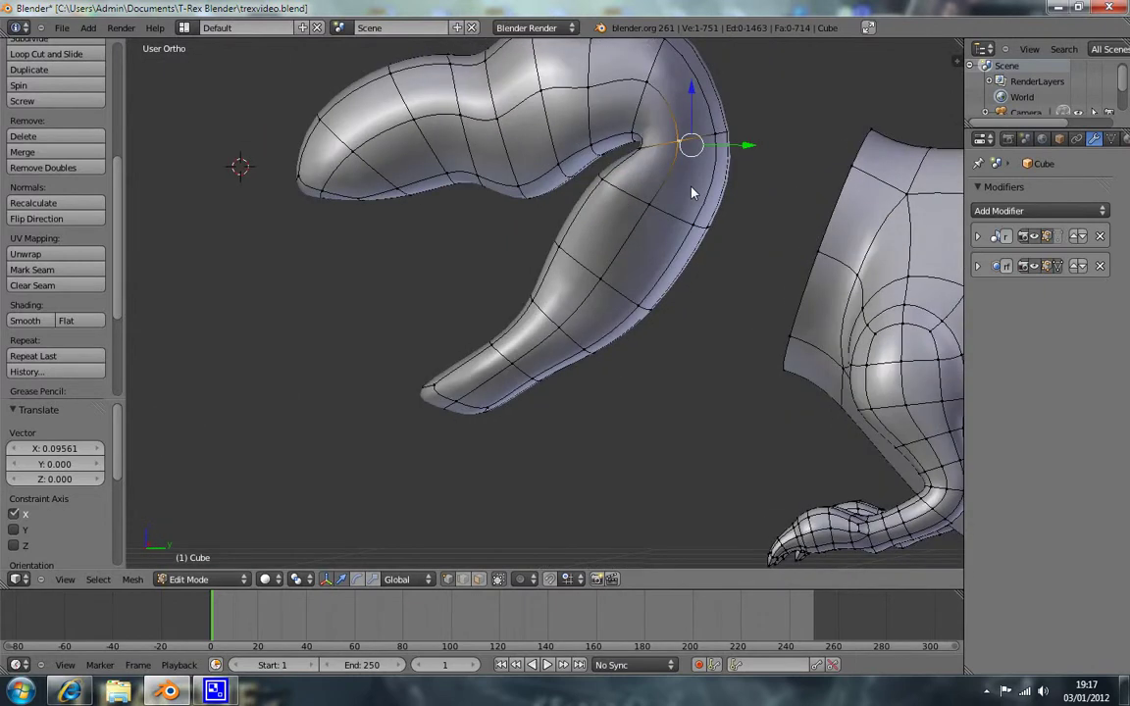
{"action": "key", "text": "KP_3"}
Compare the head mesh with the side reference, toggling see-through and clearing the selection
{"action": "key", "text": "z"}
{"action": "key", "text": "z"}
{"action": "scroll", "coordinate": [719, 147], "scroll_direction": "down", "scroll_amount": 2}
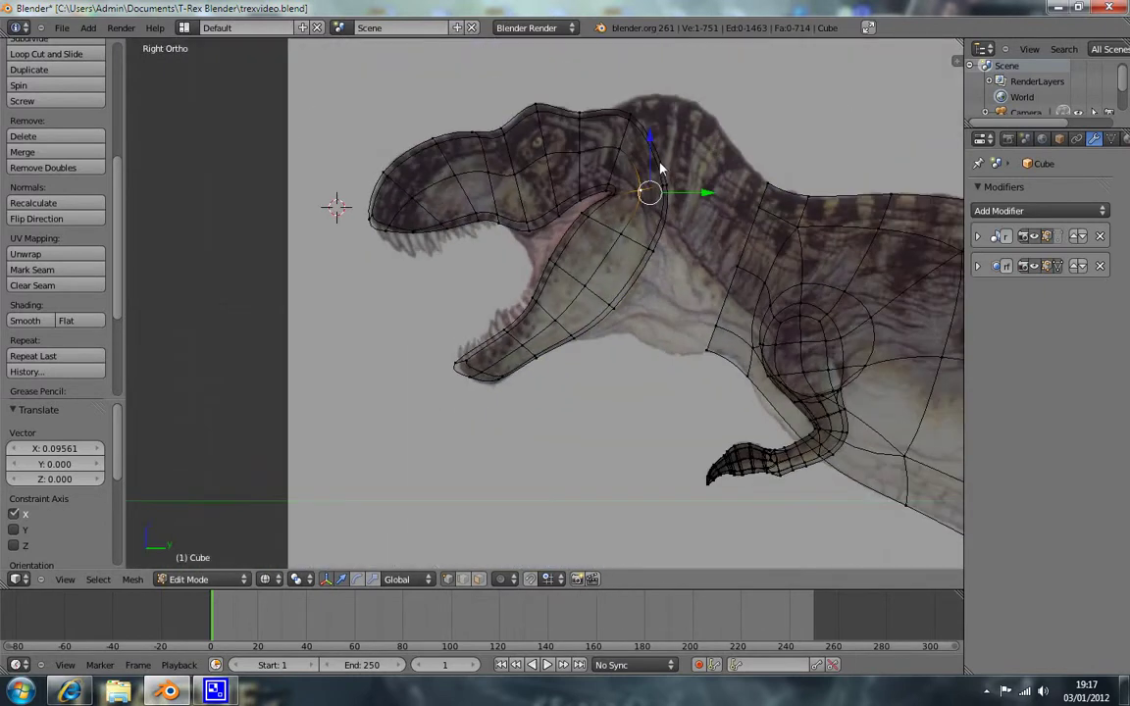
{"action": "key", "text": "a"}
{"action": "key", "text": "z"}
{"action": "mouse_move", "coordinate": [619, 244]}
{"action": "middle_mouse_down"}
{"action": "mouse_move", "coordinate": [651, 280]}
{"action": "mouse_move", "coordinate": [696, 290]}
{"action": "mouse_move", "coordinate": [677, 256]}
{"action": "mouse_move", "coordinate": [716, 312]}
{"action": "mouse_move", "coordinate": [709, 353]}
{"action": "mouse_move", "coordinate": [560, 328]}
{"action": "mouse_move", "coordinate": [639, 330]}
{"action": "middle_mouse_up"}
{"action": "key", "text": "KP_3"}
{"action": "key", "text": "z"}
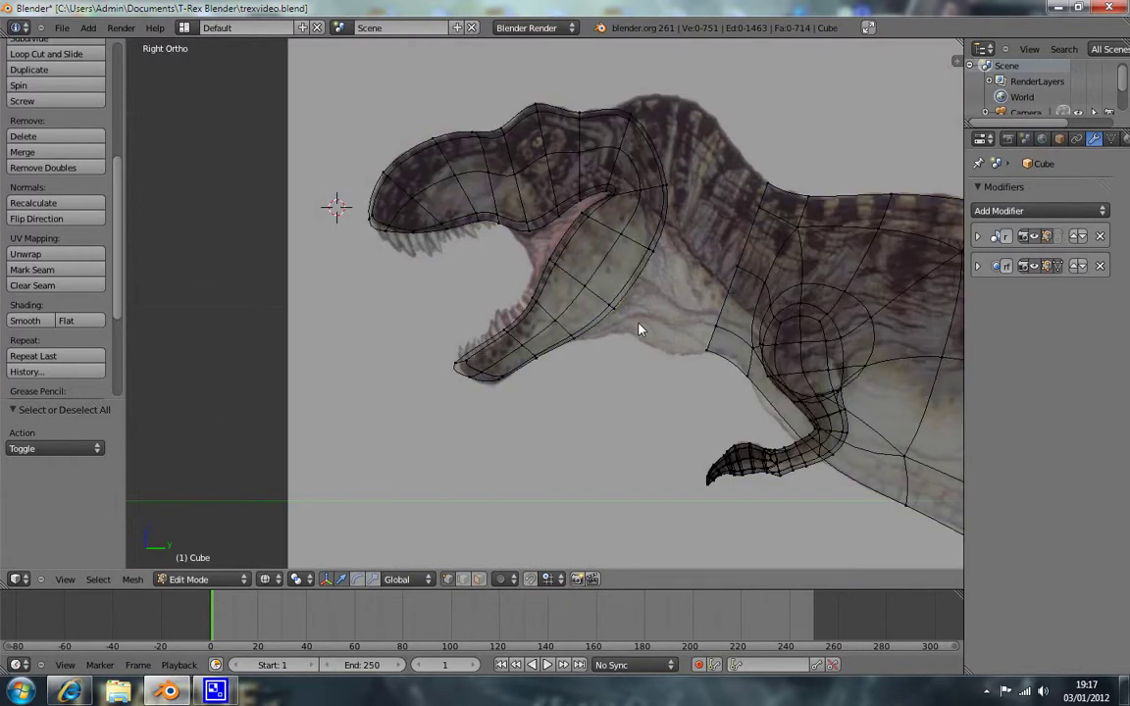
{"action": "key", "text": "z"}
{"action": "mouse_move", "coordinate": [618, 278]}
{"action": "middle_mouse_down"}
{"action": "mouse_move", "coordinate": [627, 221]}
{"action": "mouse_move", "coordinate": [635, 283]}
{"action": "mouse_move", "coordinate": [698, 252]}
{"action": "mouse_move", "coordinate": [622, 424]}
{"action": "middle_mouse_up"}
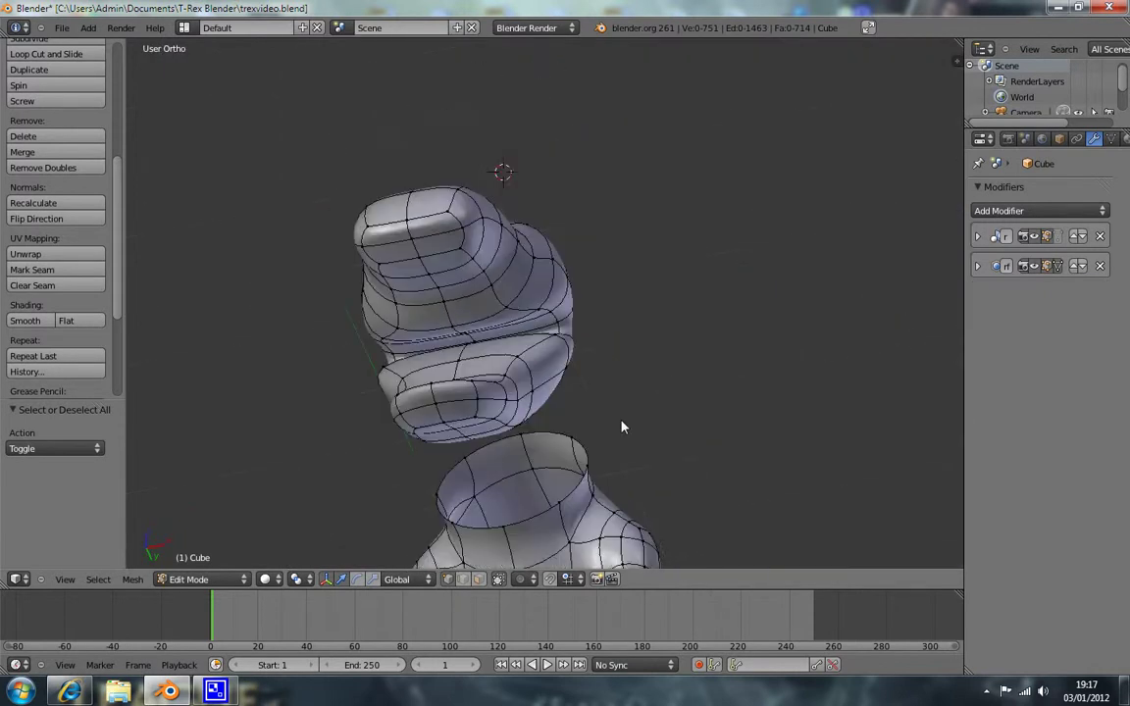
{"action": "scroll", "coordinate": [588, 441], "scroll_direction": "up", "scroll_amount": 2}
Nudge a head vertex and the jaw edge loop along X, about -0.105
{"action": "right_click", "coordinate": [575, 445]}
{"action": "mouse_move", "coordinate": [687, 452]}
{"action": "middle_mouse_down"}
{"action": "mouse_move", "coordinate": [720, 460]}
{"action": "mouse_move", "coordinate": [733, 491]}
{"action": "mouse_move", "coordinate": [628, 395]}
{"action": "middle_mouse_up"}
{"action": "left_click_drag", "start_coordinate": [595, 371], "coordinate": [578, 373]}
{"action": "right_click", "coordinate": [529, 335], "text": "alt"}
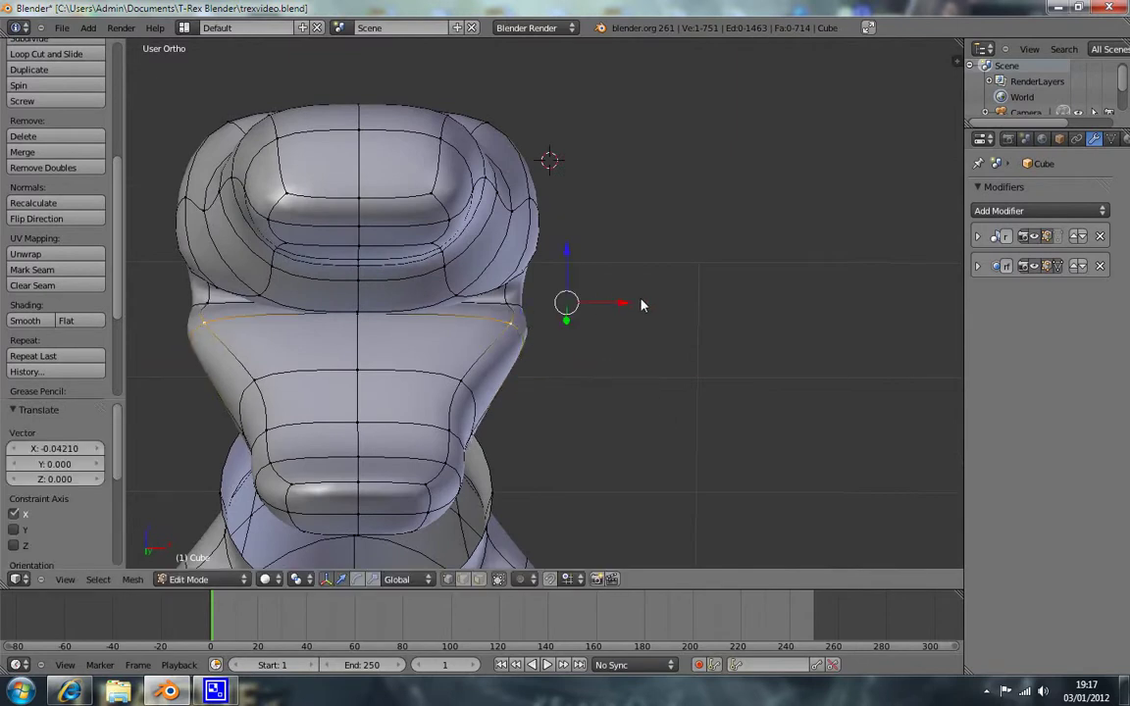
{"action": "left_click_drag", "start_coordinate": [630, 306], "coordinate": [602, 316]}
{"action": "middle_click_drag", "start_coordinate": [618, 338], "coordinate": [520, 336]}
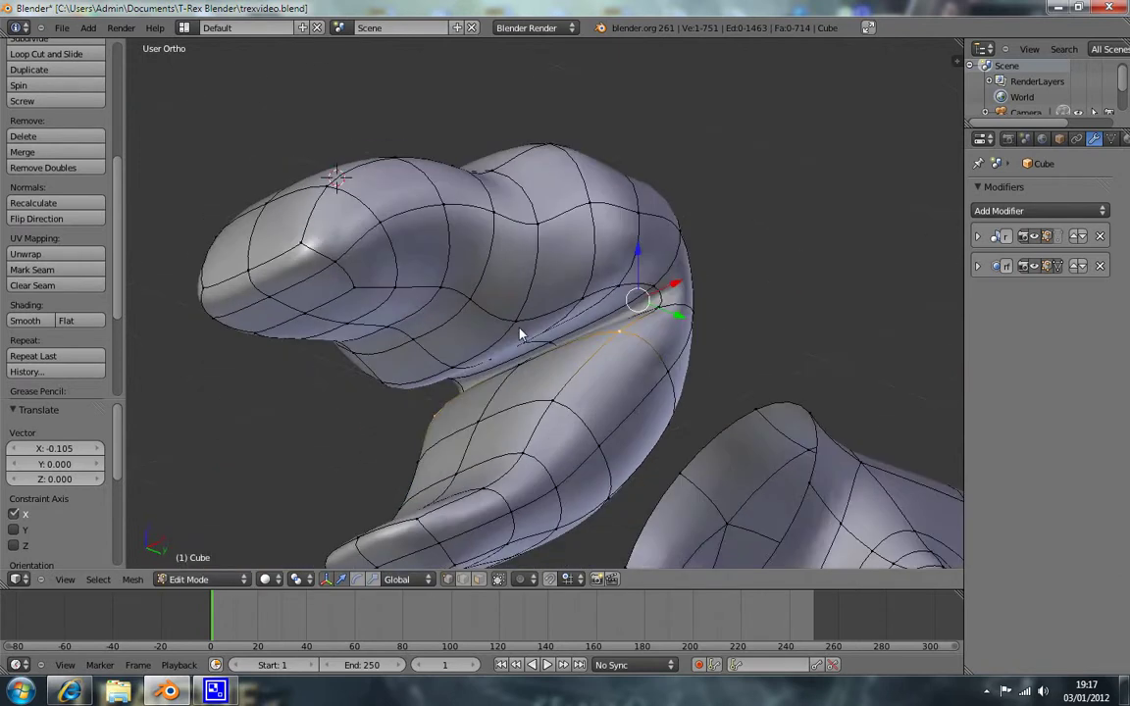
Move the neck edge loop about 0.168 along X and recheck it in the right side view
{"action": "key", "text": "KP_3"}
{"action": "key", "text": "z"}
{"action": "key", "text": "z"}
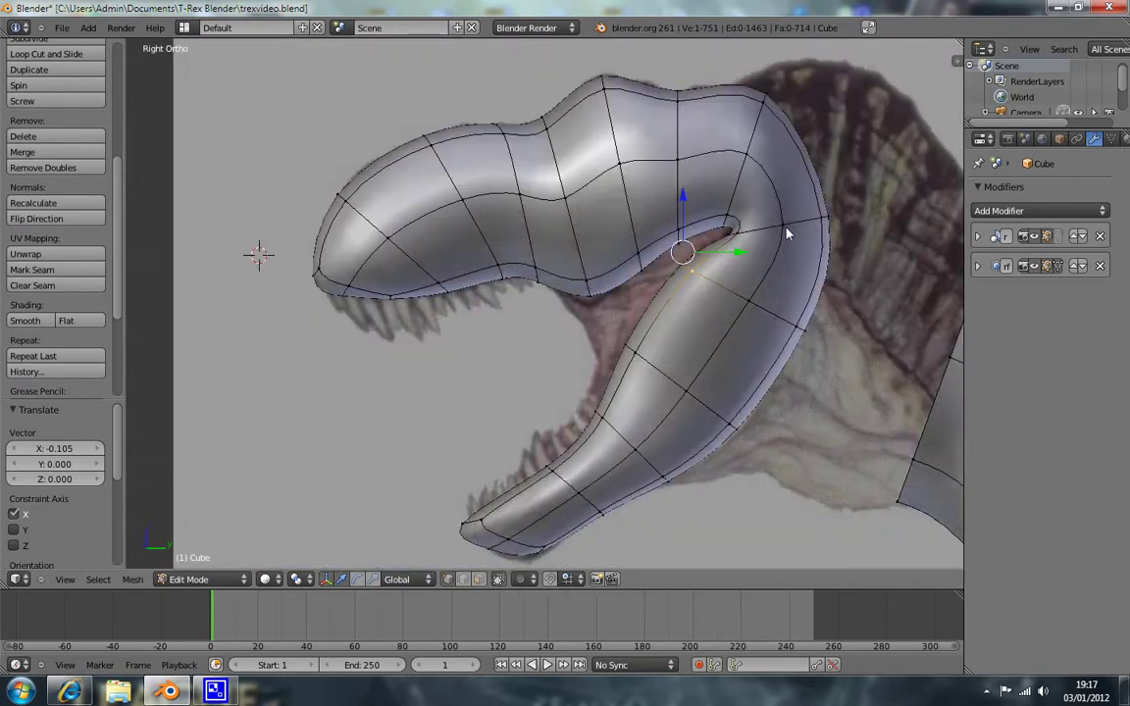
{"action": "mouse_move", "coordinate": [790, 233]}
{"action": "middle_mouse_down"}
{"action": "mouse_move", "coordinate": [857, 262]}
{"action": "mouse_move", "coordinate": [719, 272]}
{"action": "middle_mouse_up"}
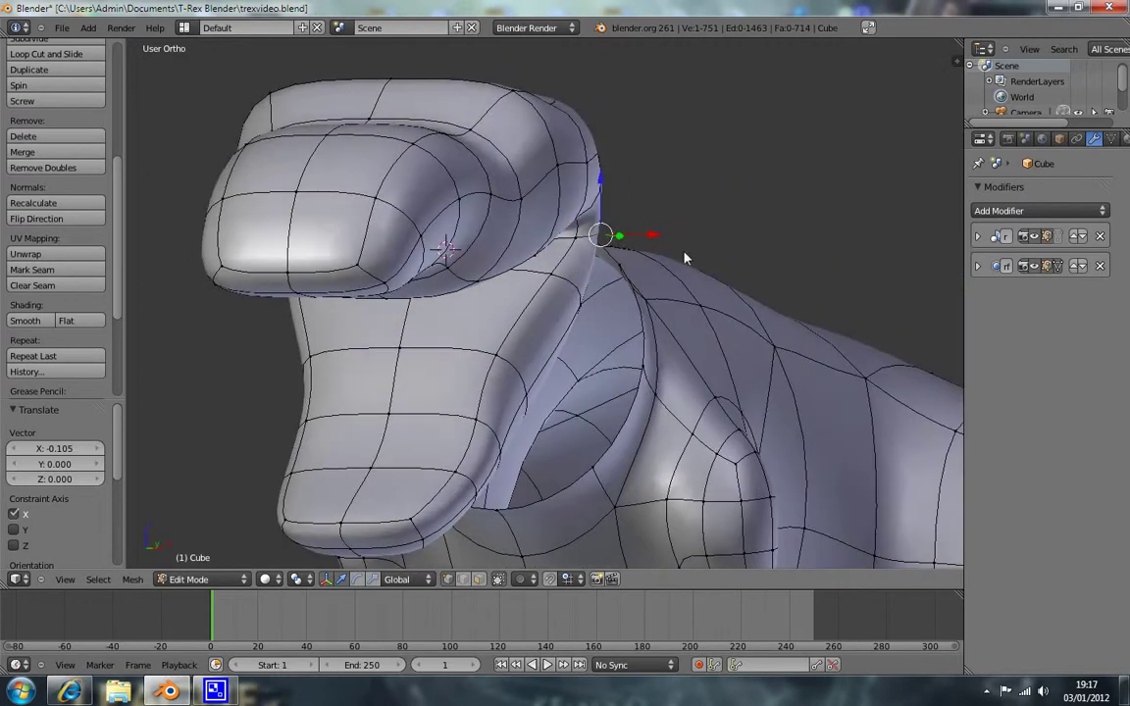
{"action": "key", "text": "g"}
{"action": "key", "text": "x"}
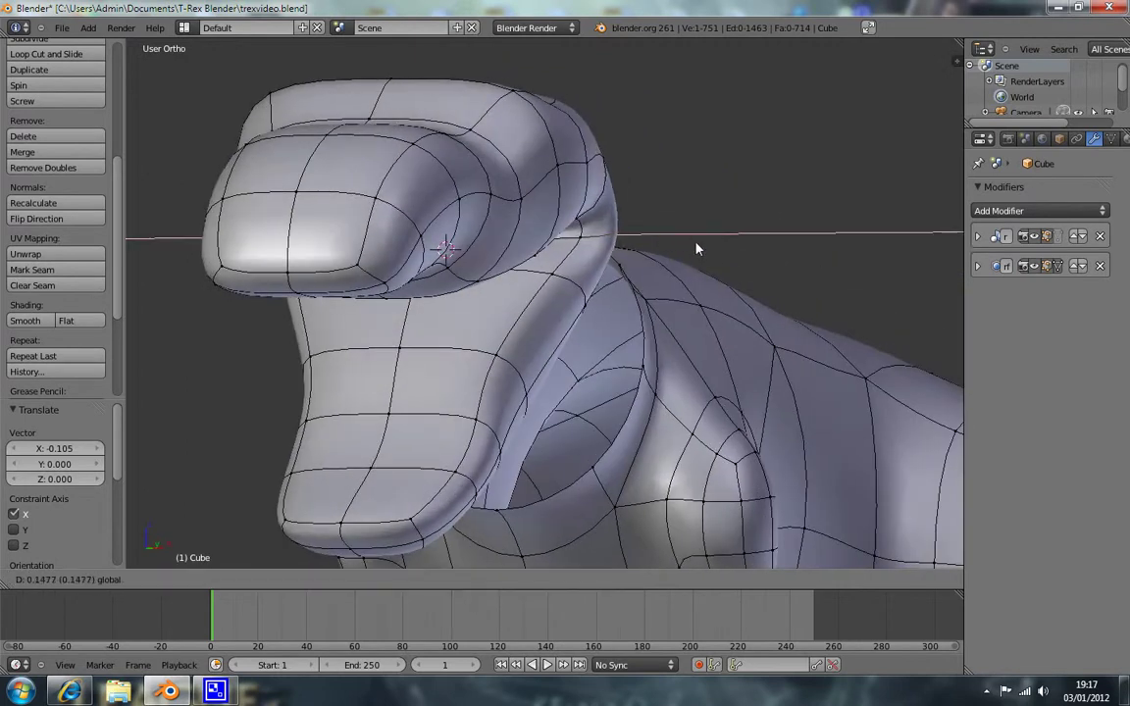
{"action": "left_click", "coordinate": [701, 250]}
{"action": "mouse_move", "coordinate": [706, 272]}
{"action": "middle_mouse_down"}
{"action": "mouse_move", "coordinate": [549, 280]}
{"action": "mouse_move", "coordinate": [560, 334]}
{"action": "mouse_move", "coordinate": [655, 297]}
{"action": "mouse_move", "coordinate": [605, 284]}
{"action": "middle_mouse_up"}
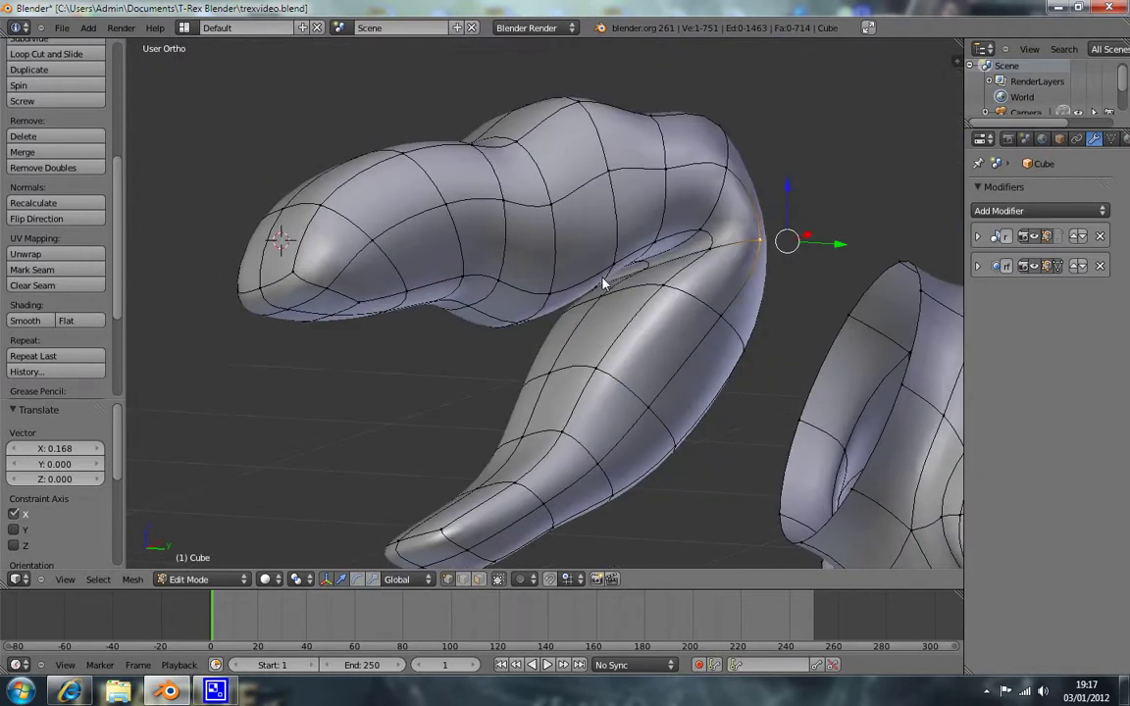
{"action": "key", "text": "KP_3"}
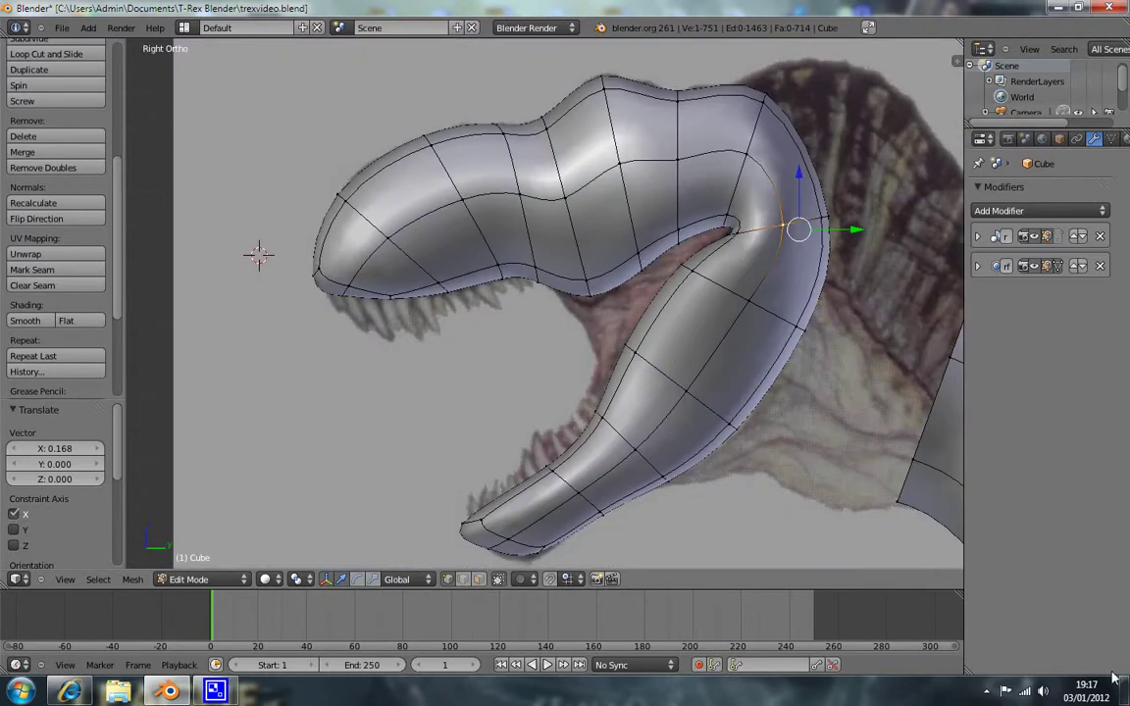
{"action": "mouse_move", "coordinate": [1087, 692]}
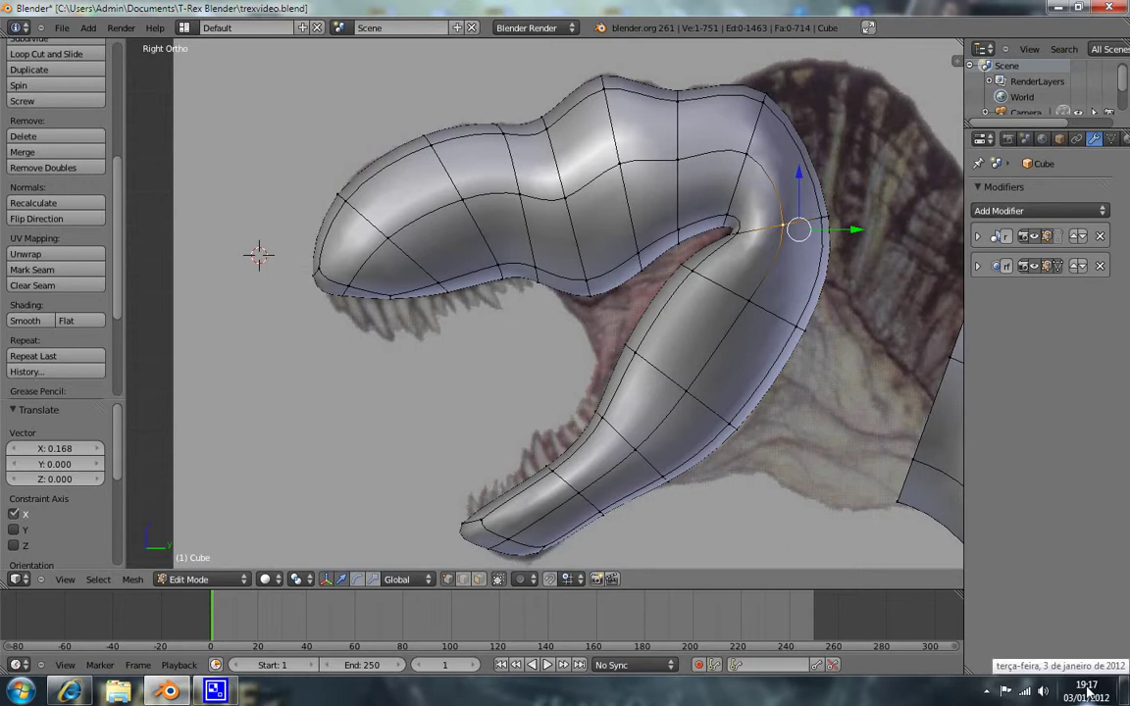
{"action": "left_click", "coordinate": [118, 692]}
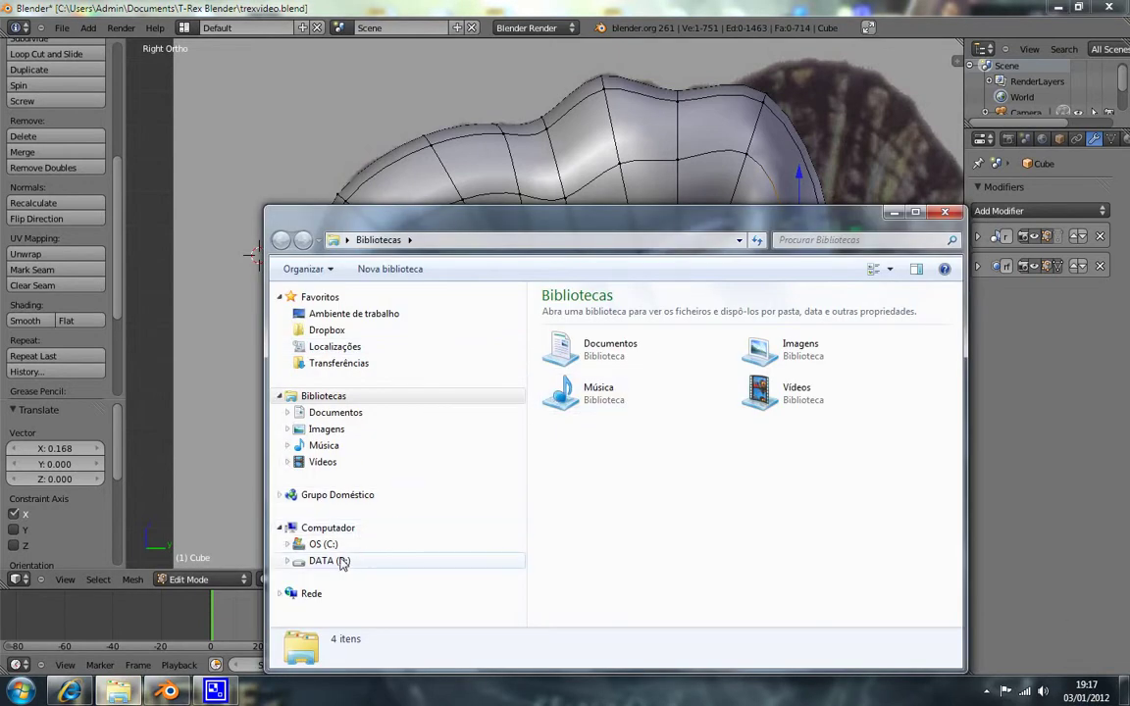
Browse to DATA (D:) > Blender > Modelos Blender > Trex and maximize the folder window
{"action": "left_click", "coordinate": [342, 562]}
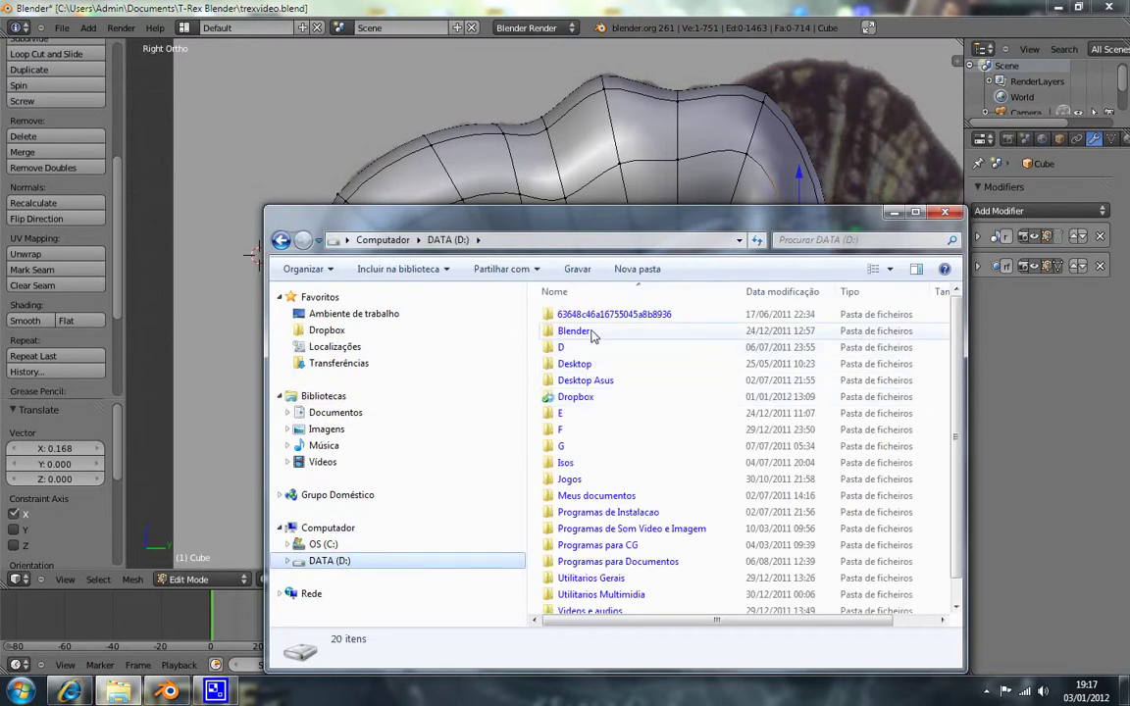
{"action": "double_click", "coordinate": [592, 334]}
{"action": "double_click", "coordinate": [596, 396]}
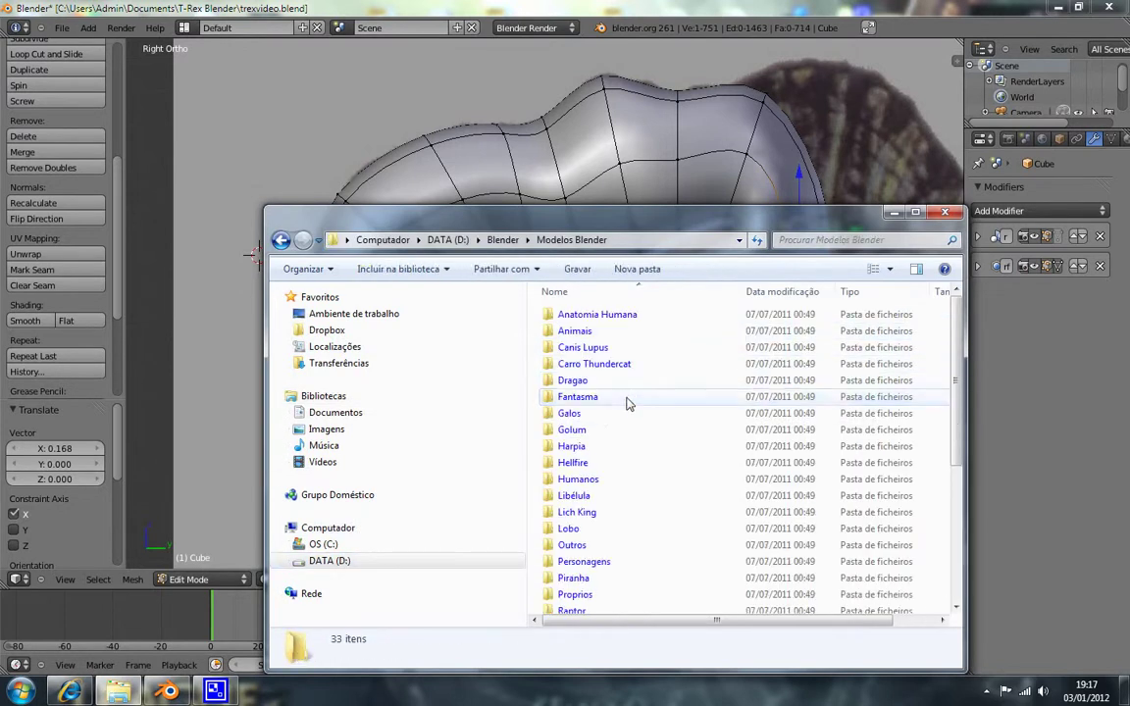
{"action": "scroll", "coordinate": [662, 399], "scroll_direction": "down", "scroll_amount": 3}
{"action": "scroll", "coordinate": [648, 441], "scroll_direction": "down", "scroll_amount": 2}
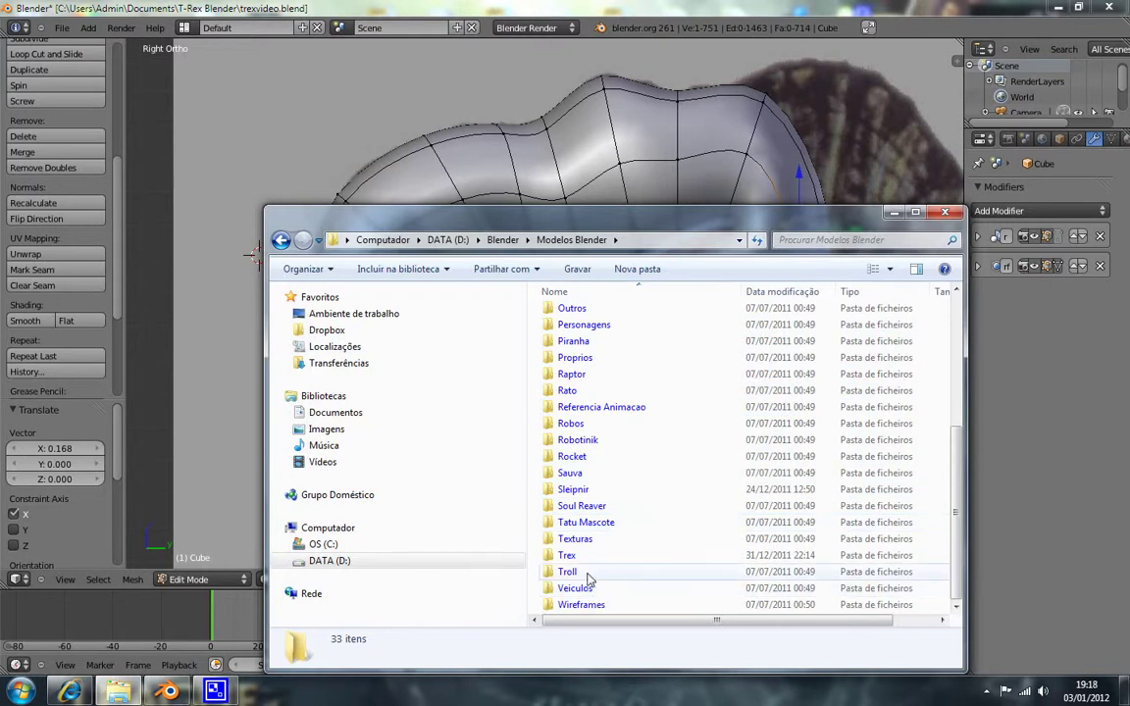
{"action": "double_click", "coordinate": [587, 559]}
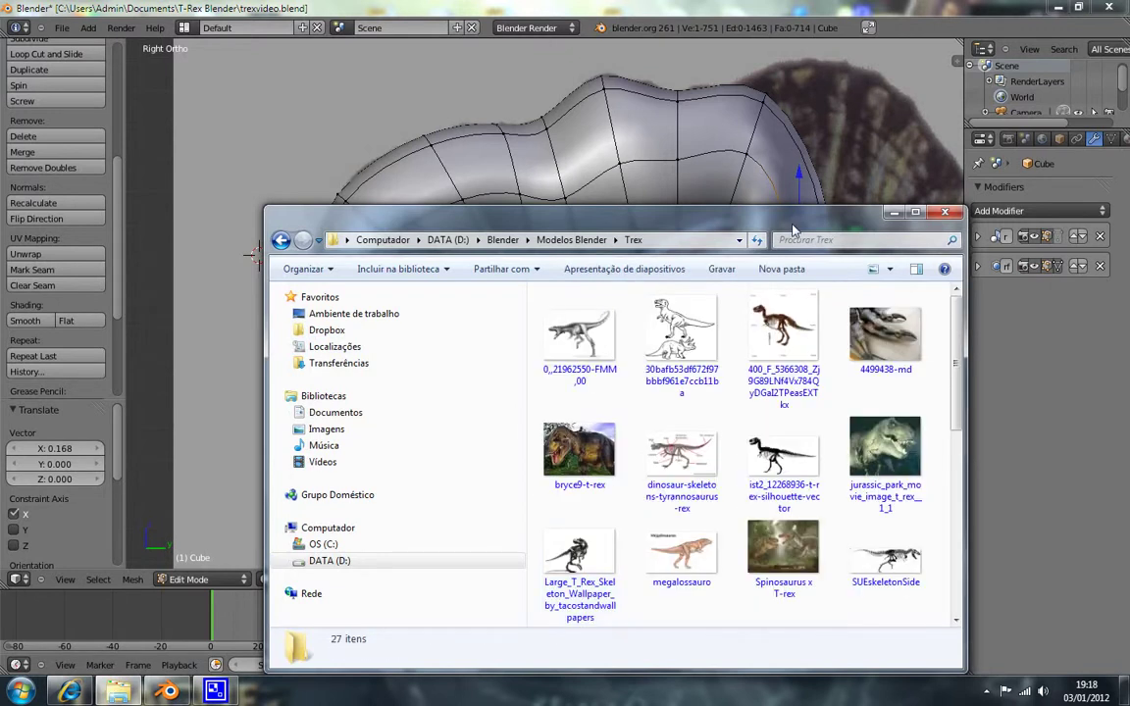
{"action": "double_click", "coordinate": [716, 208]}
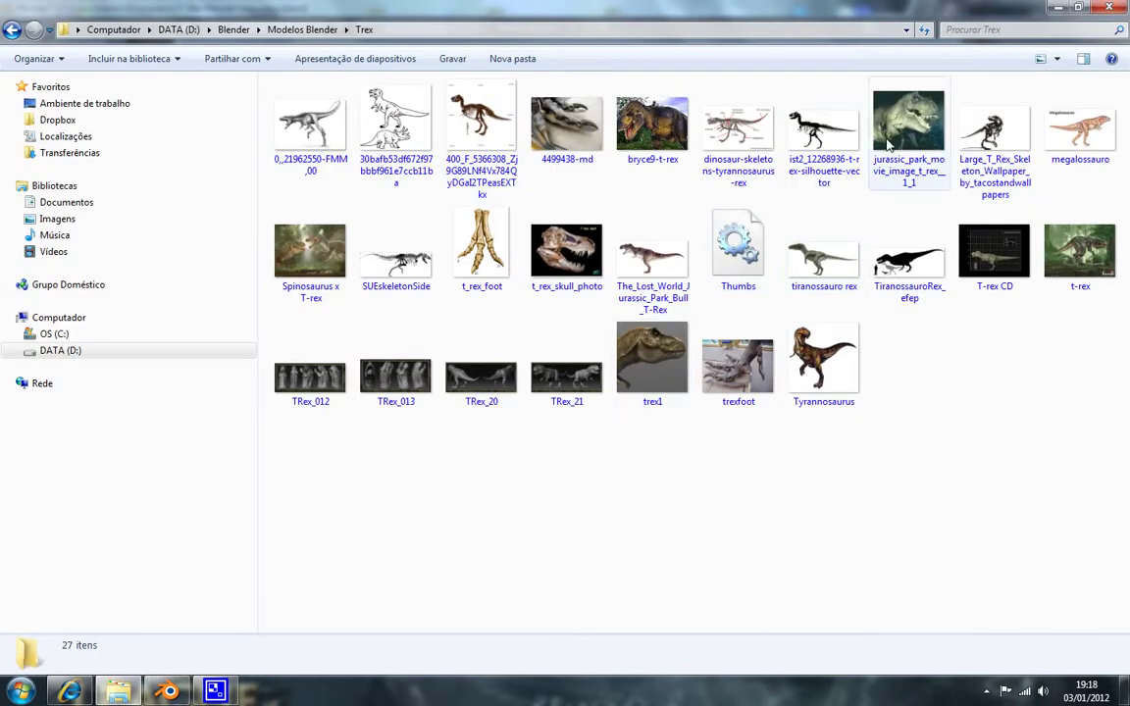
View t_rex_skull_photo, trex1 and the jurassic park still in IrfanView, closing each one
{"action": "double_click", "coordinate": [586, 253]}
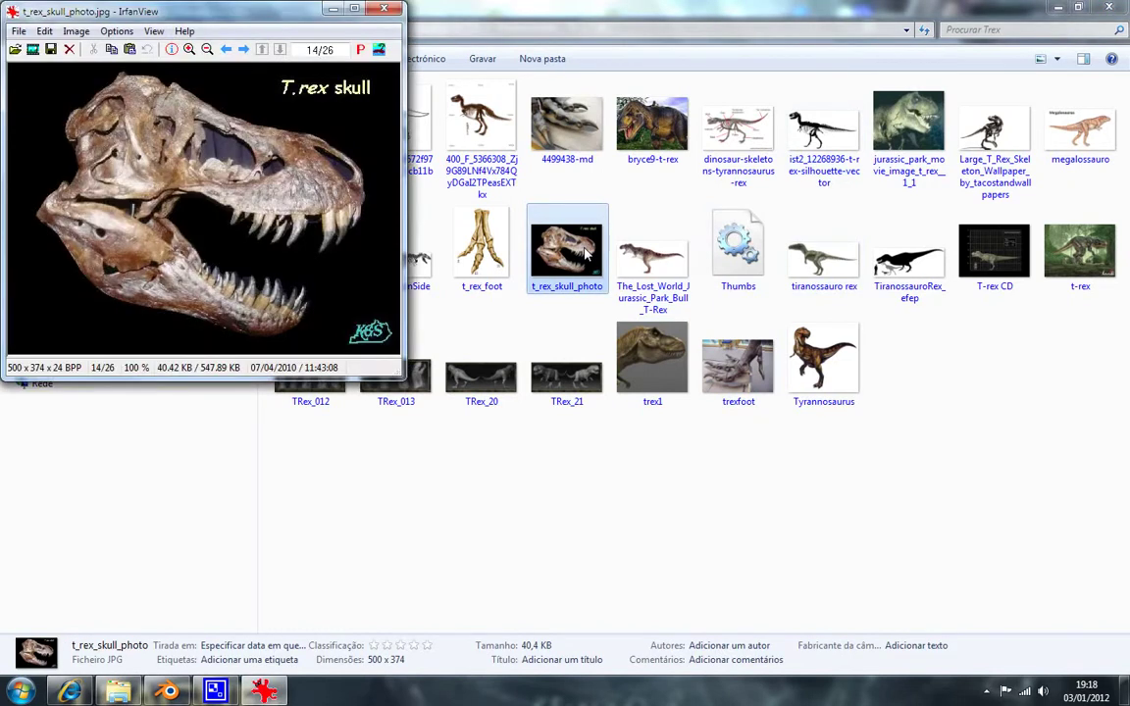
{"action": "left_click", "coordinate": [386, 10]}
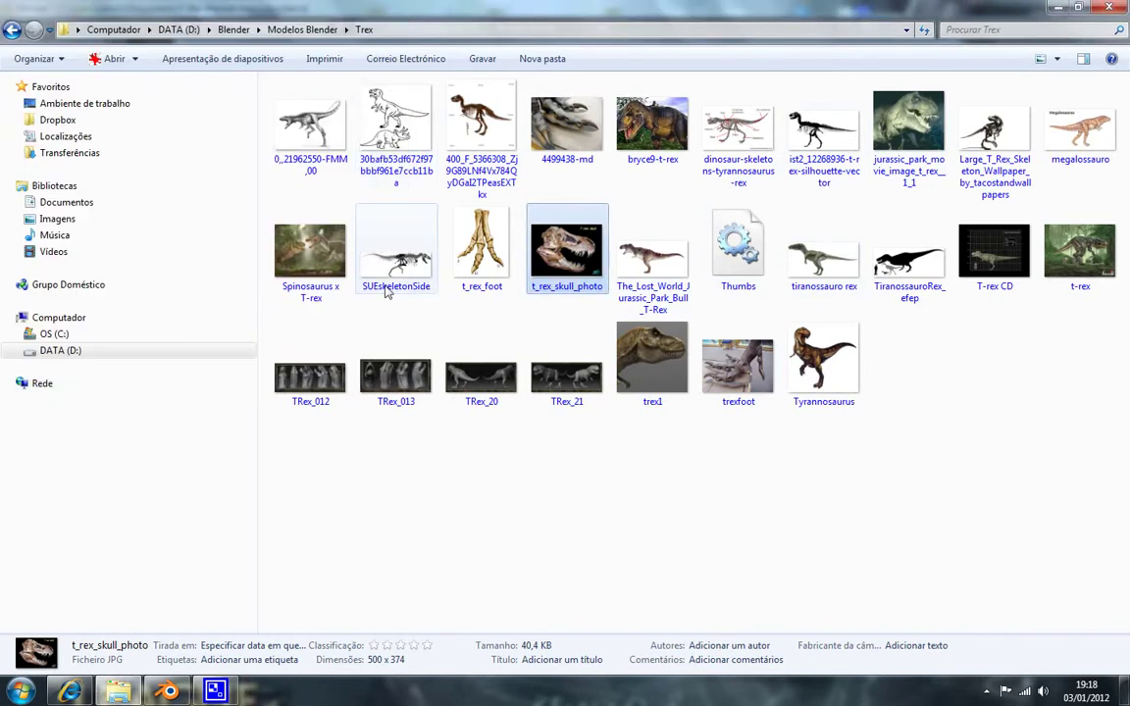
{"action": "double_click", "coordinate": [673, 353]}
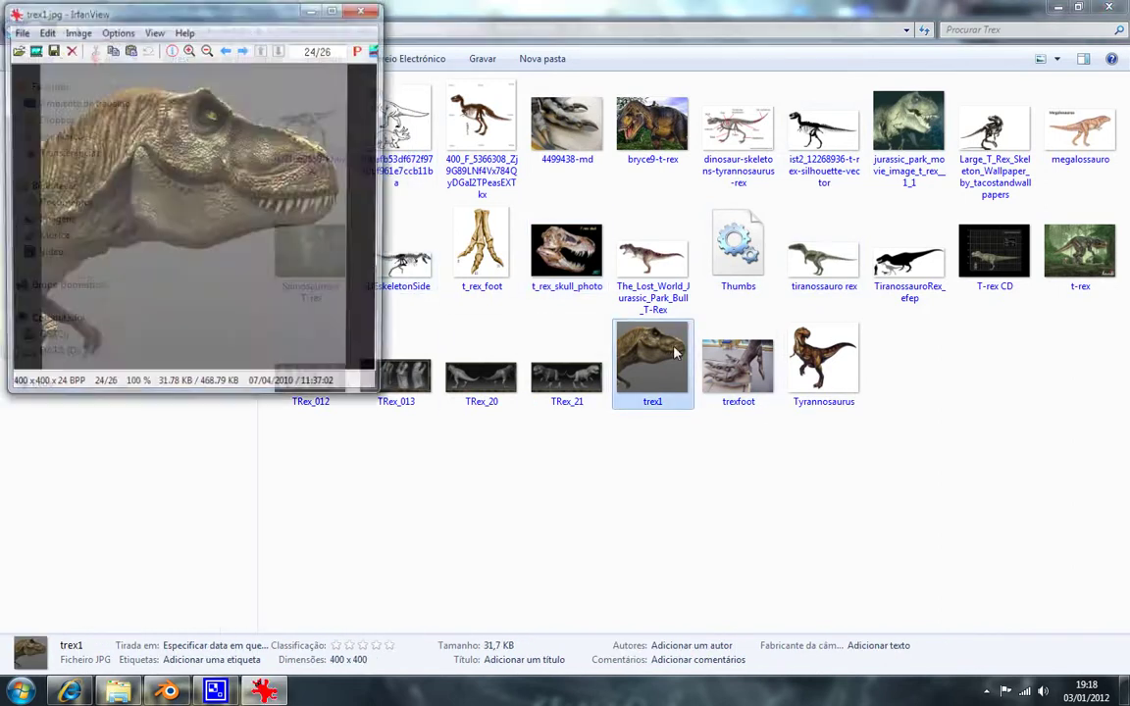
{"action": "left_click_drag", "start_coordinate": [214, 24], "coordinate": [463, 131]}
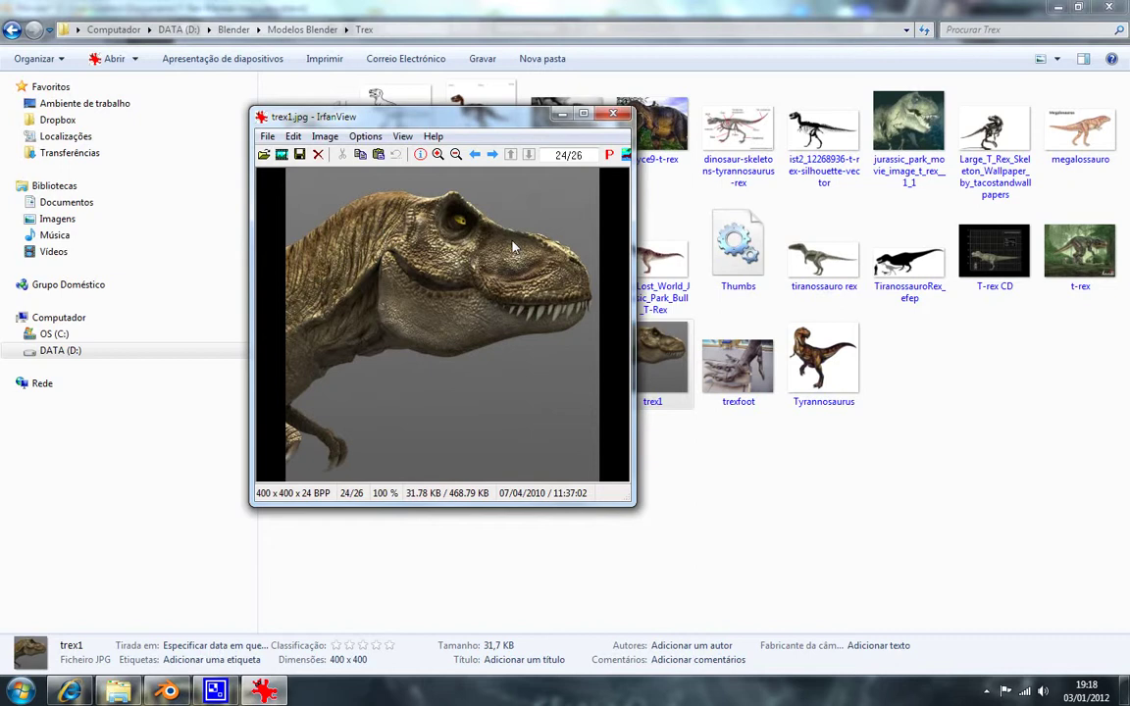
{"action": "left_click", "coordinate": [613, 117]}
{"action": "double_click", "coordinate": [908, 125]}
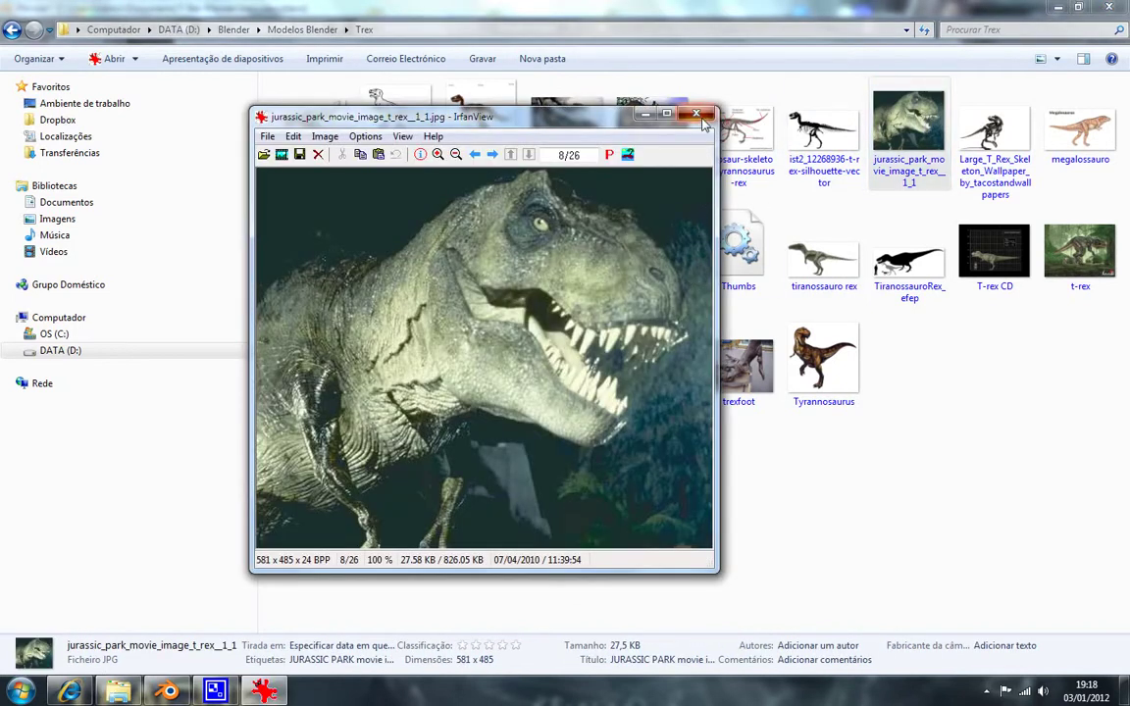
{"action": "key", "text": "Escape"}
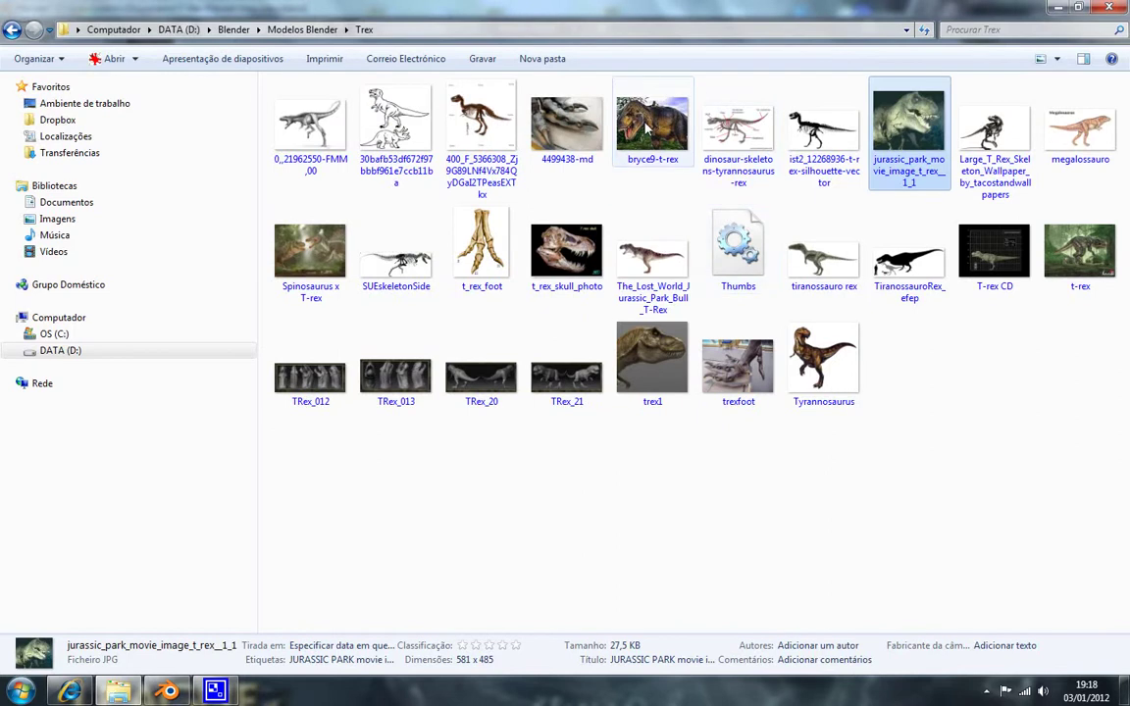
Open the bryce9-t-rex and Spinosaurus x T-rex images, repositioning their viewers
{"action": "double_click", "coordinate": [647, 125]}
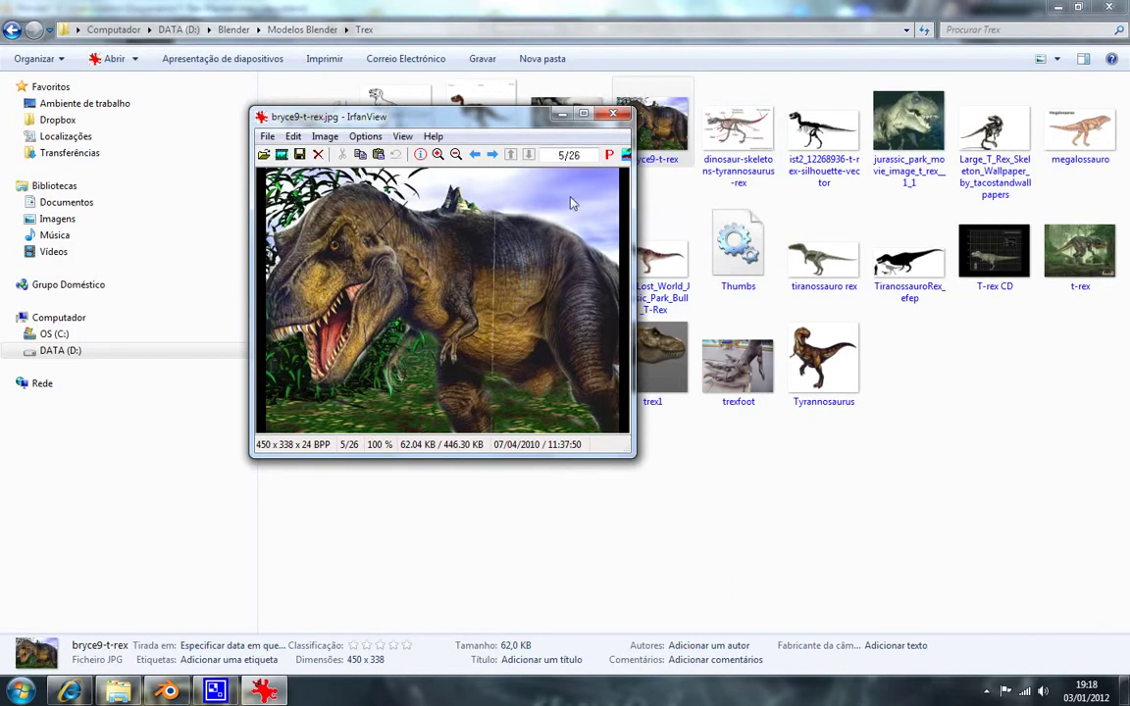
{"action": "mouse_move", "coordinate": [498, 130]}
{"action": "left_mouse_down"}
{"action": "mouse_move", "coordinate": [742, 425]}
{"action": "mouse_move", "coordinate": [644, 267]}
{"action": "left_mouse_up"}
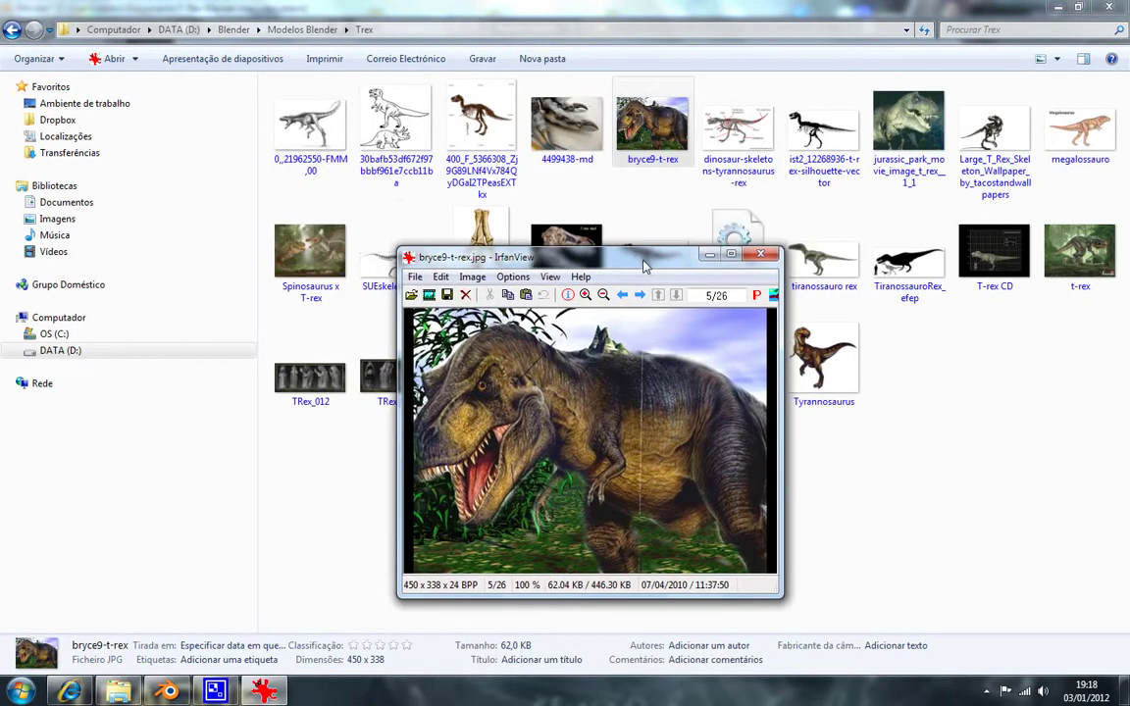
{"action": "double_click", "coordinate": [327, 258]}
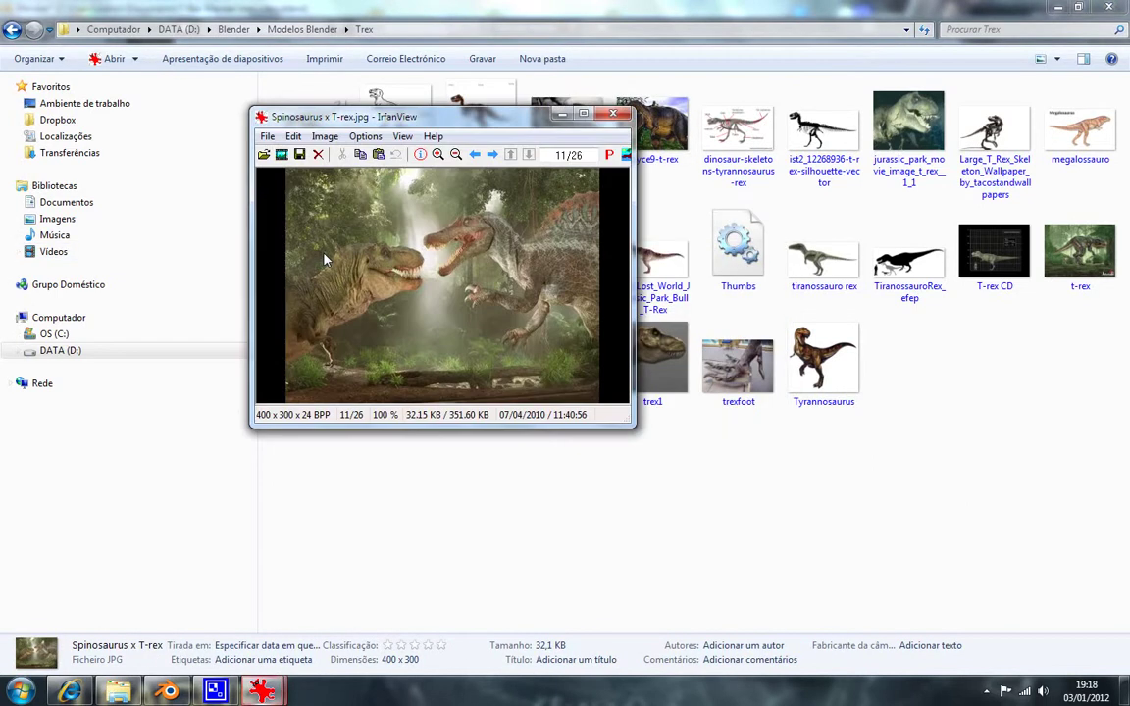
{"action": "left_click_drag", "start_coordinate": [410, 115], "coordinate": [582, 197]}
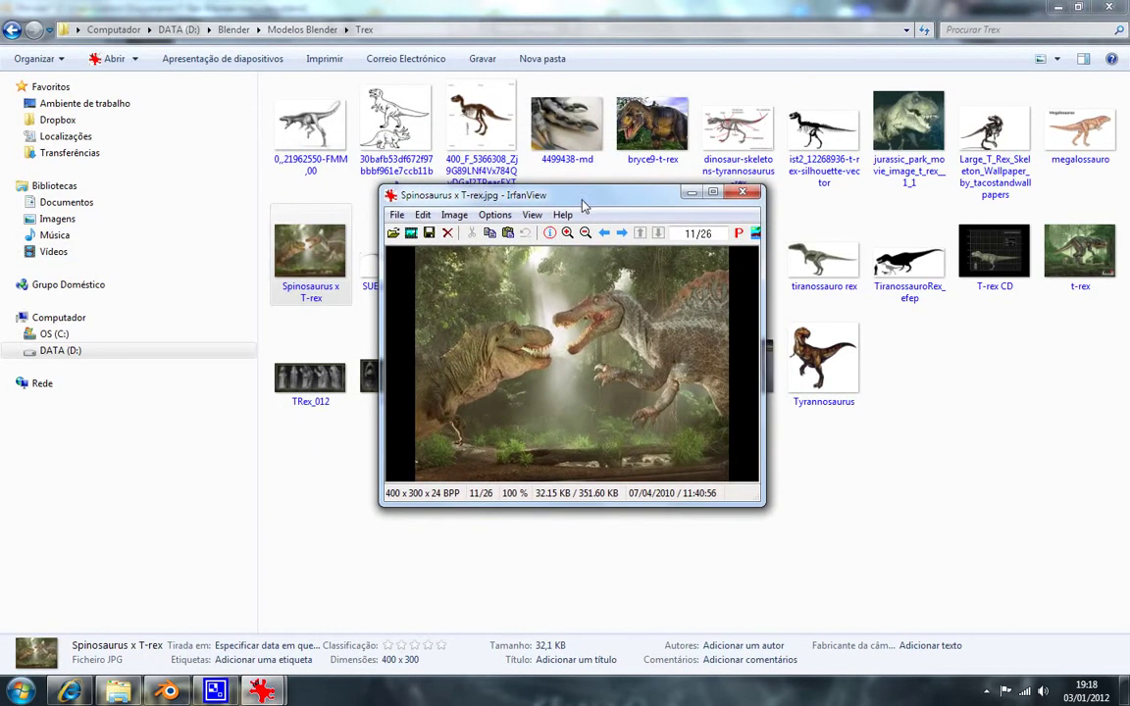
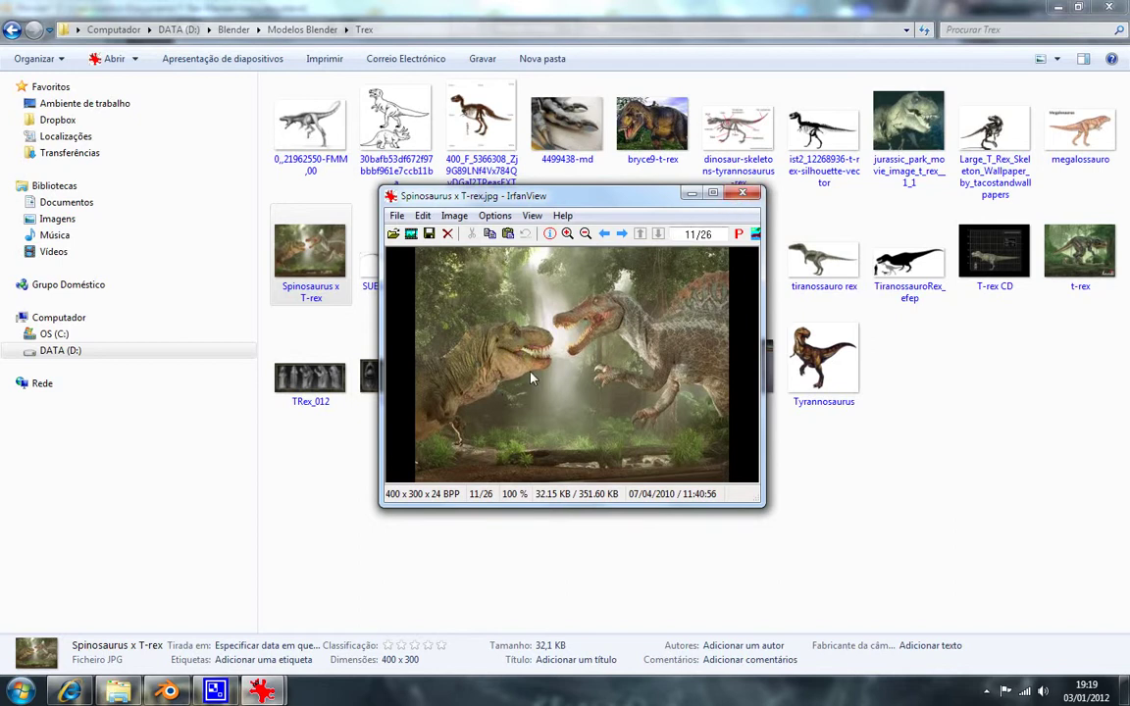
Close the Spinosaurus viewer and preview the Lost World T-Rex side-view image
{"action": "left_click", "coordinate": [743, 194]}
{"action": "double_click", "coordinate": [593, 233]}
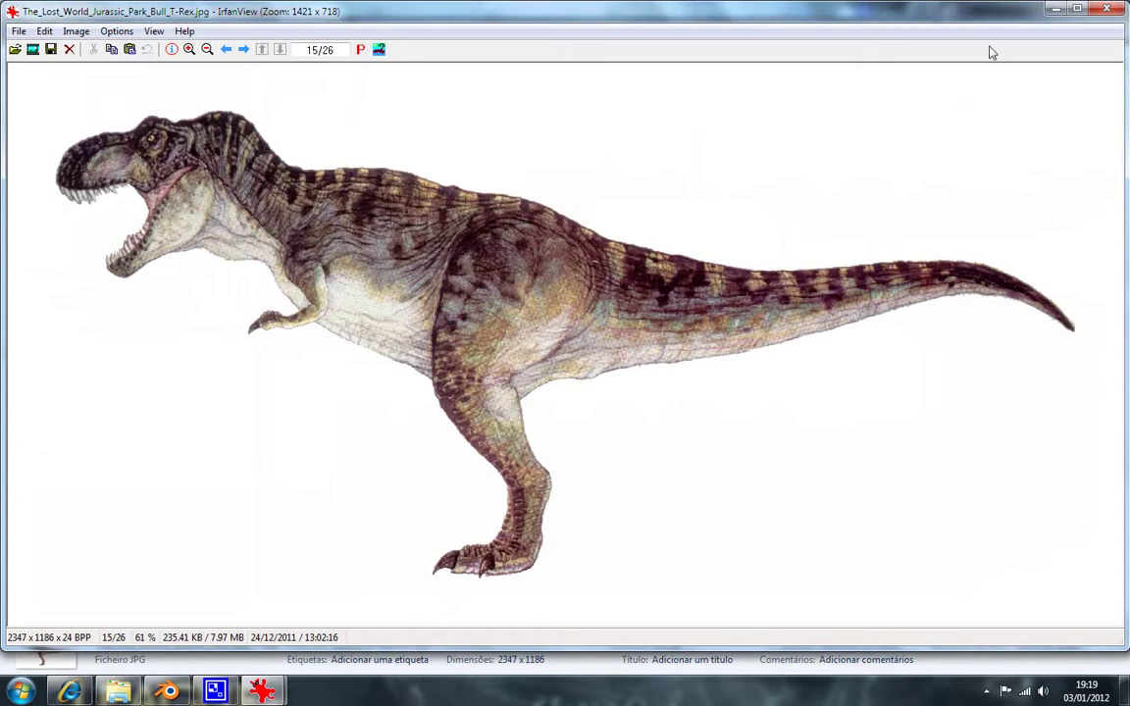
{"action": "left_click", "coordinate": [1109, 10]}
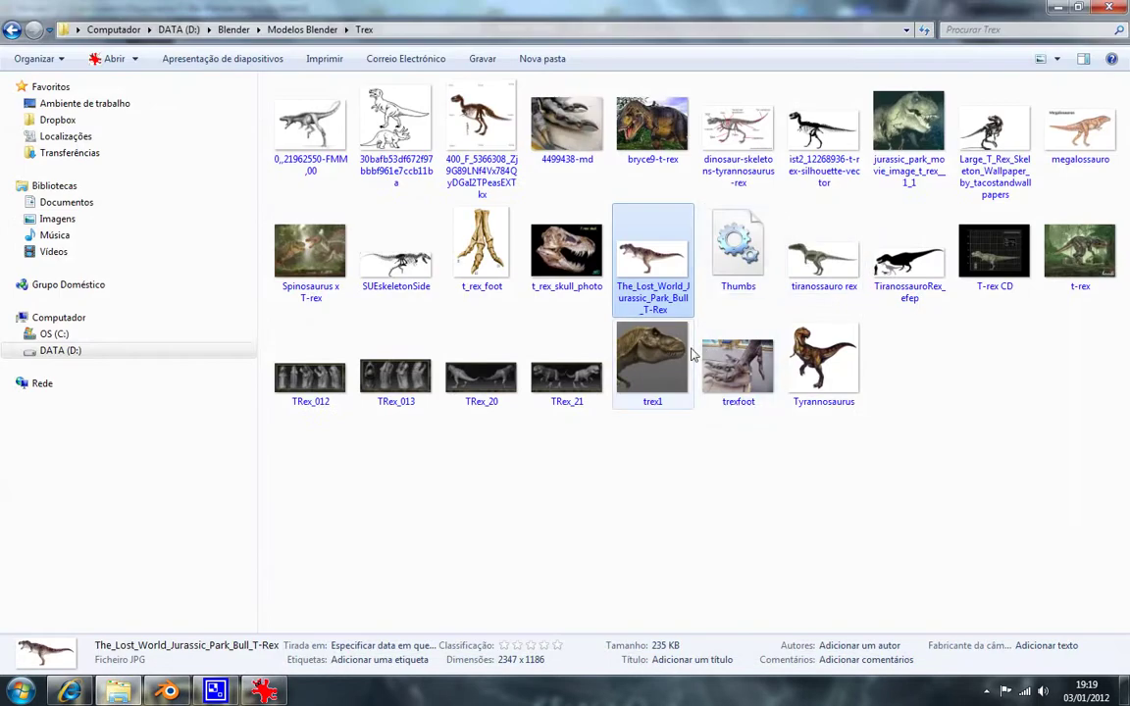
Check the bryce9-t-rex and Tyrannosaurus images, then leave Explorer for the web browser
{"action": "left_click", "coordinate": [278, 689]}
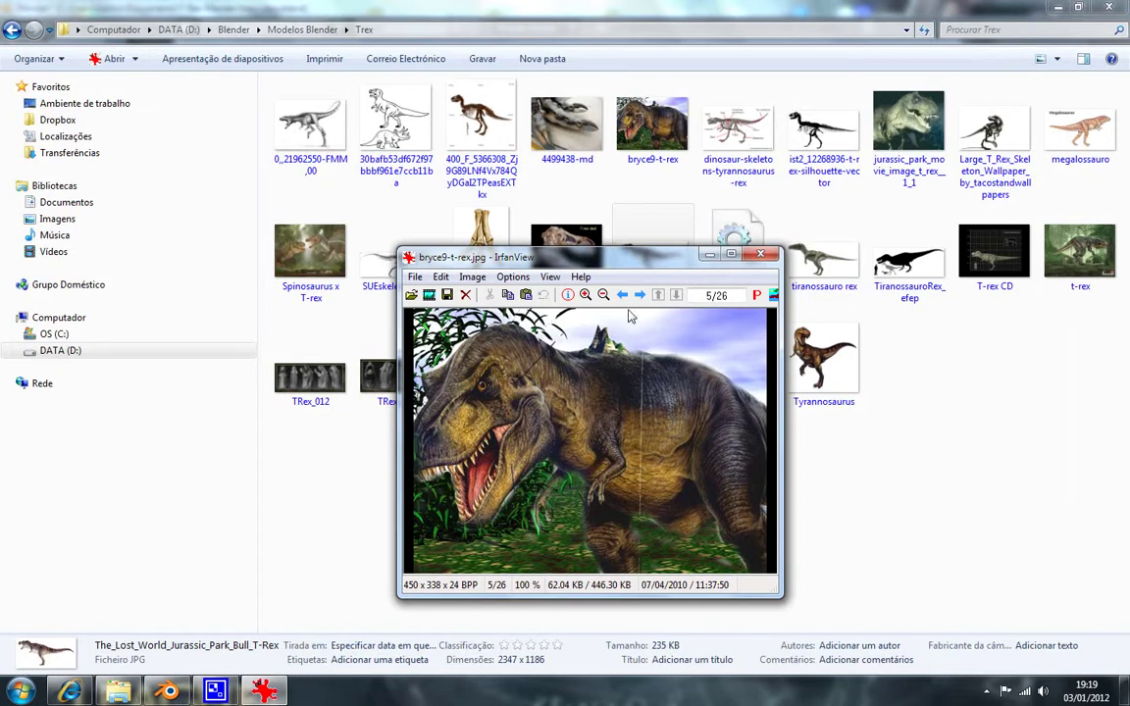
{"action": "left_click", "coordinate": [708, 257]}
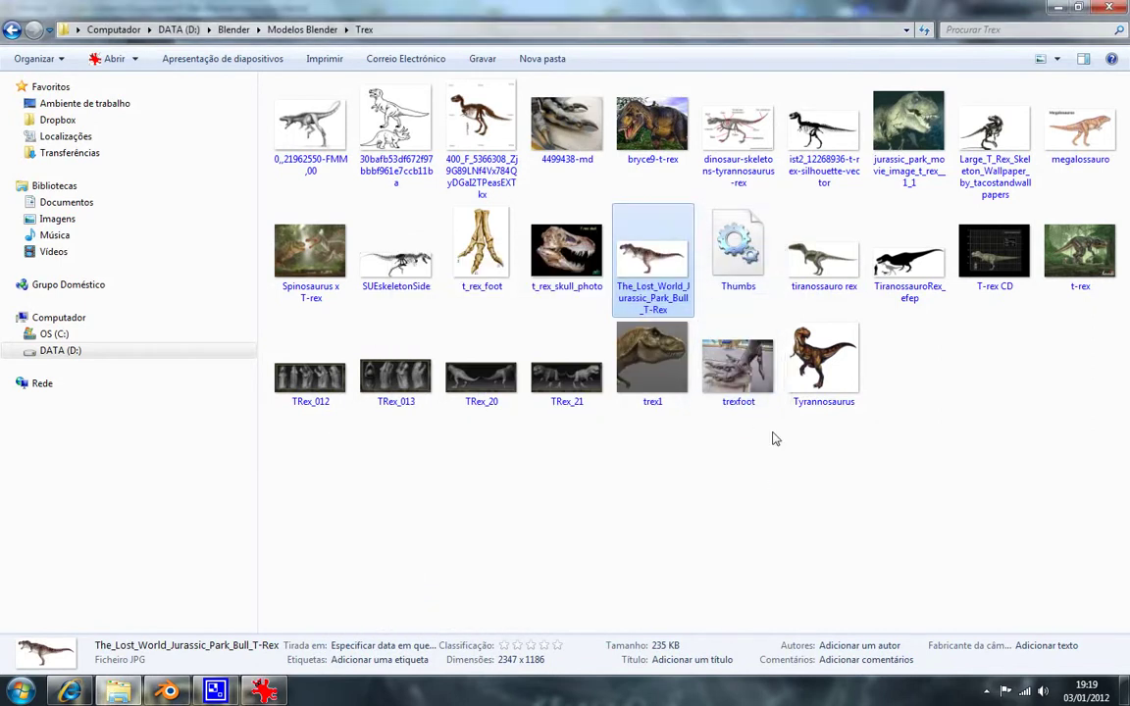
{"action": "double_click", "coordinate": [824, 362]}
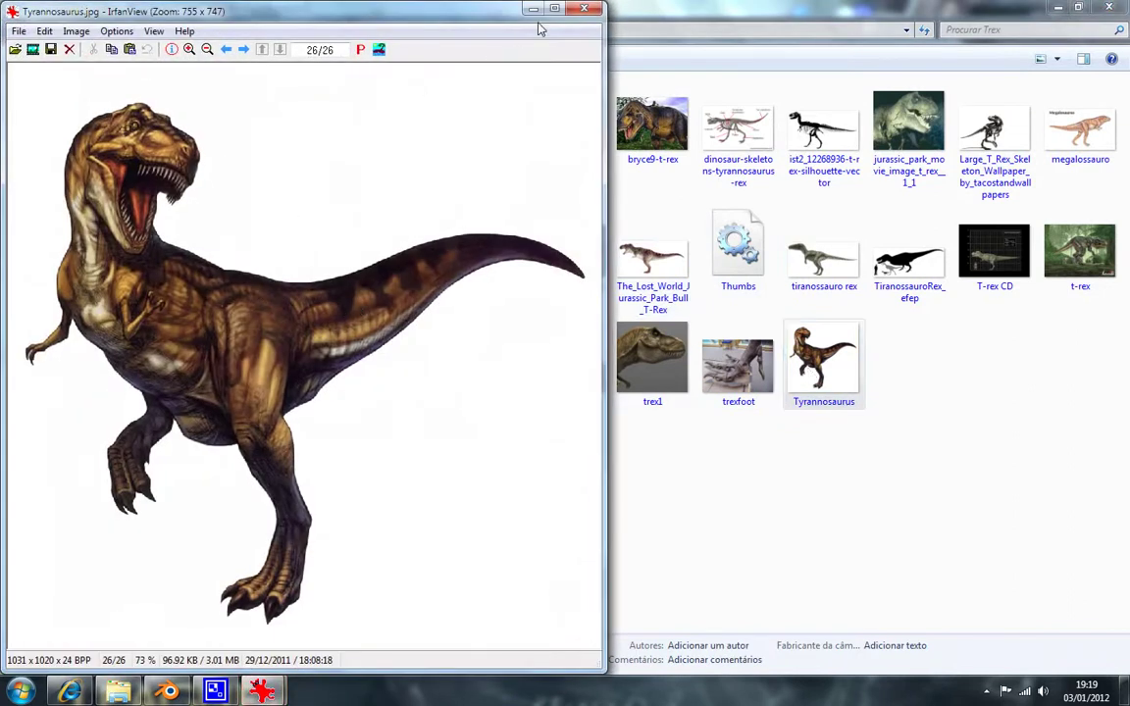
{"action": "left_click", "coordinate": [587, 14]}
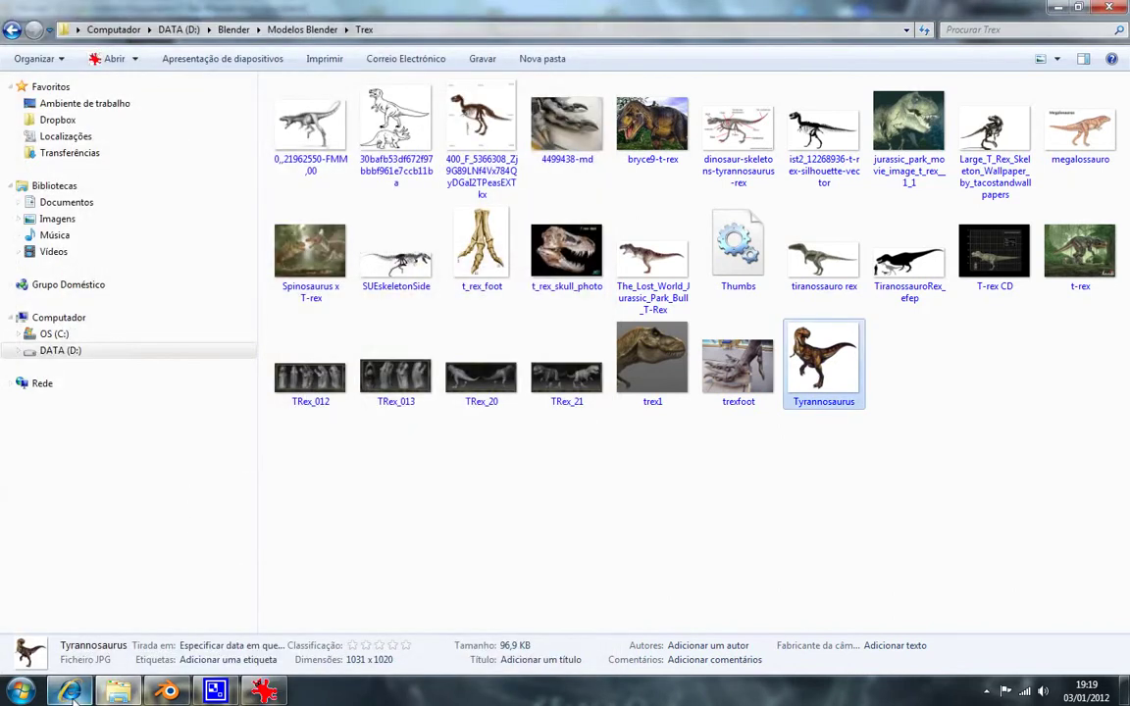
{"action": "left_click", "coordinate": [73, 691]}
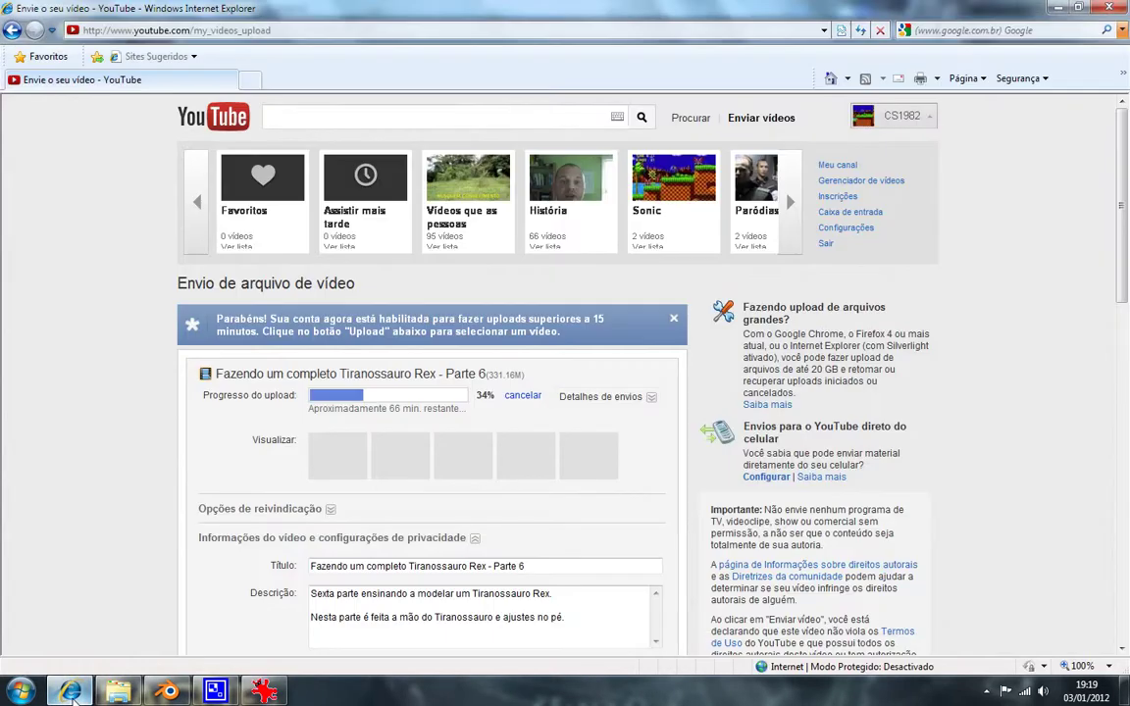
{"action": "left_click", "coordinate": [249, 80]}
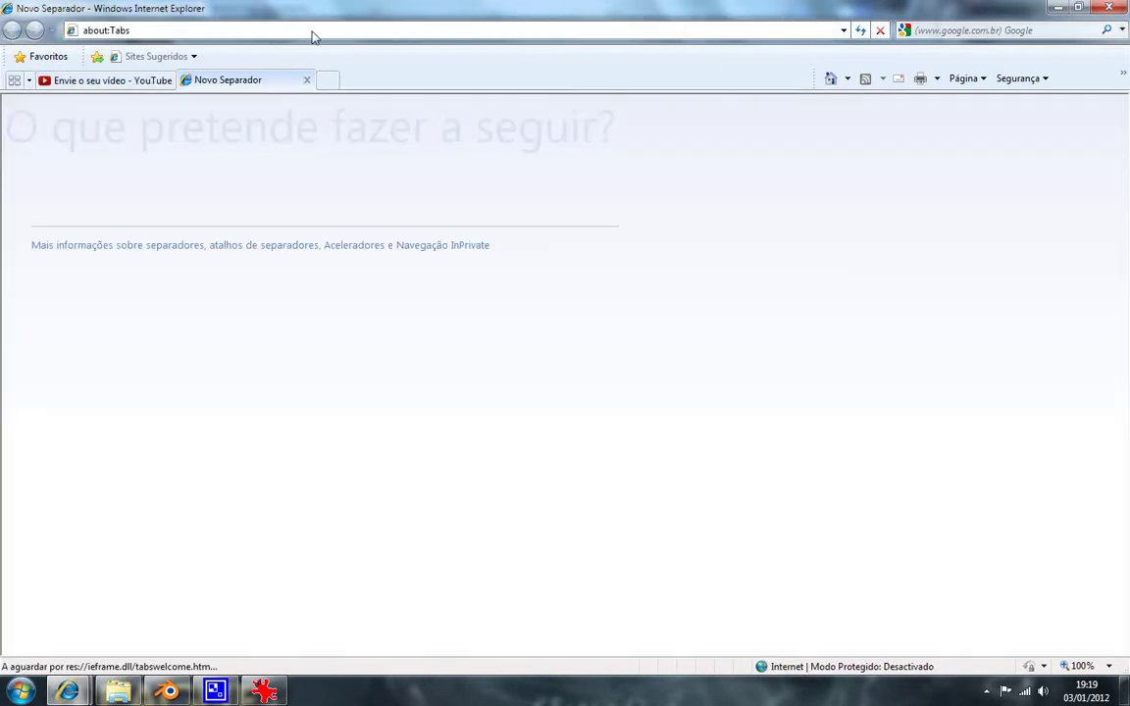
{"action": "type", "text": "www.google.com.br"}
{"action": "key", "text": "Return"}
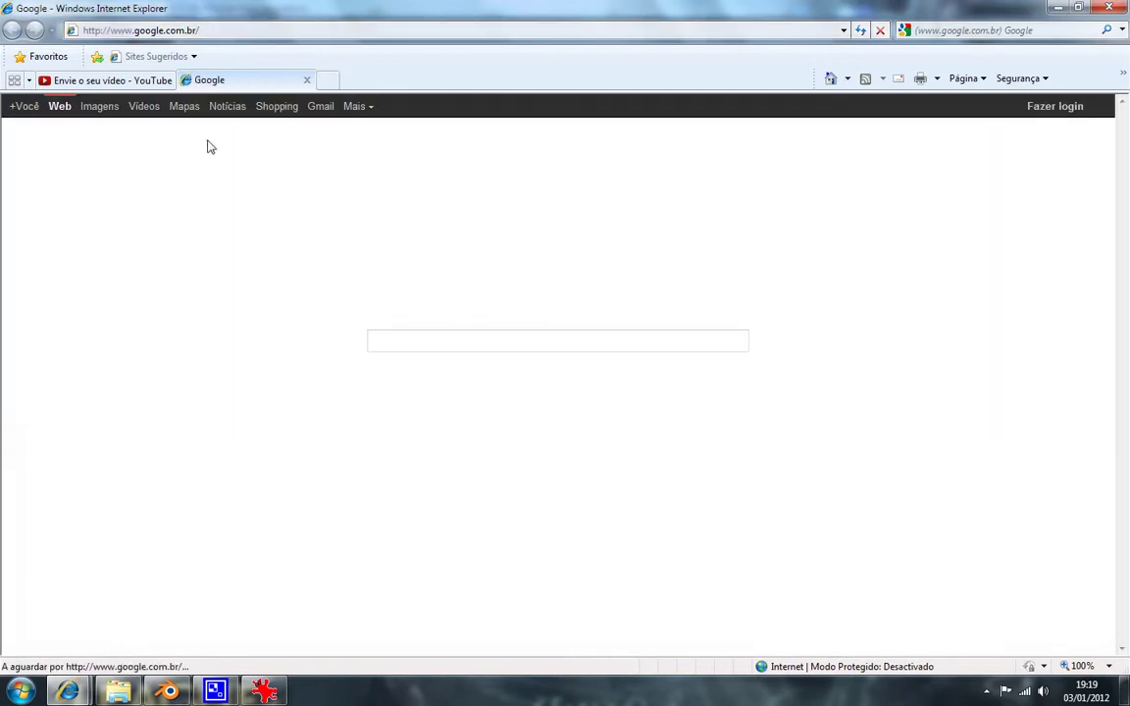
Search Google for trex, accept the 't rex' correction and show image results
{"action": "left_click", "coordinate": [122, 84]}
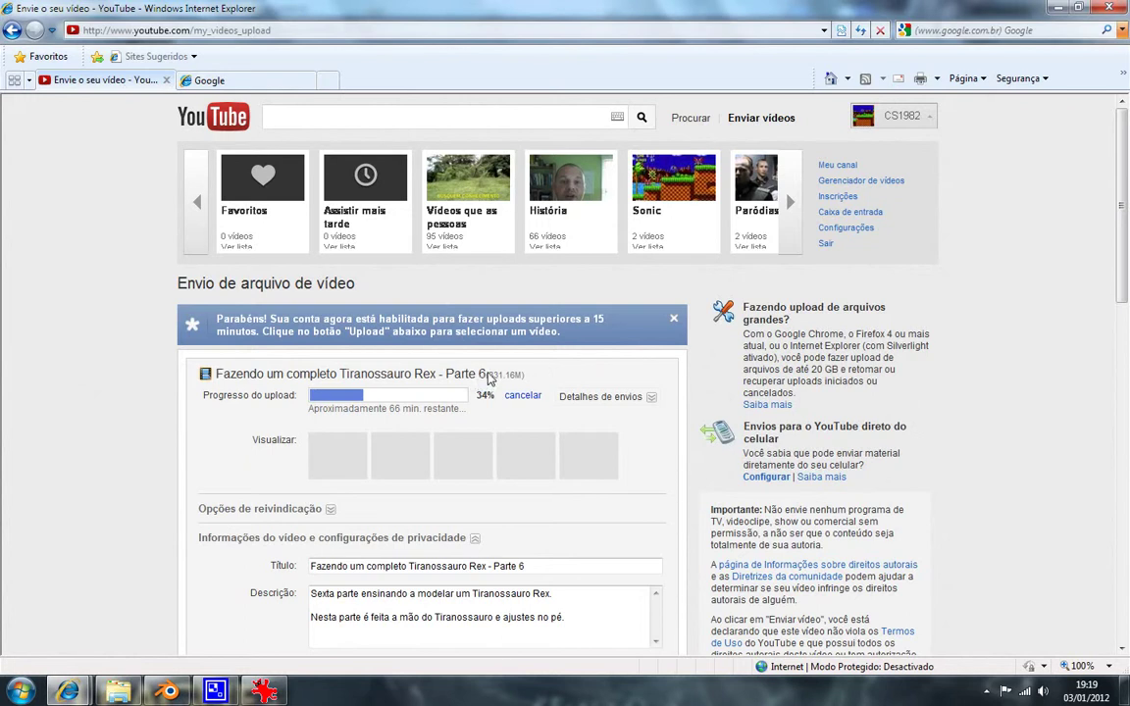
{"action": "left_click", "coordinate": [240, 82]}
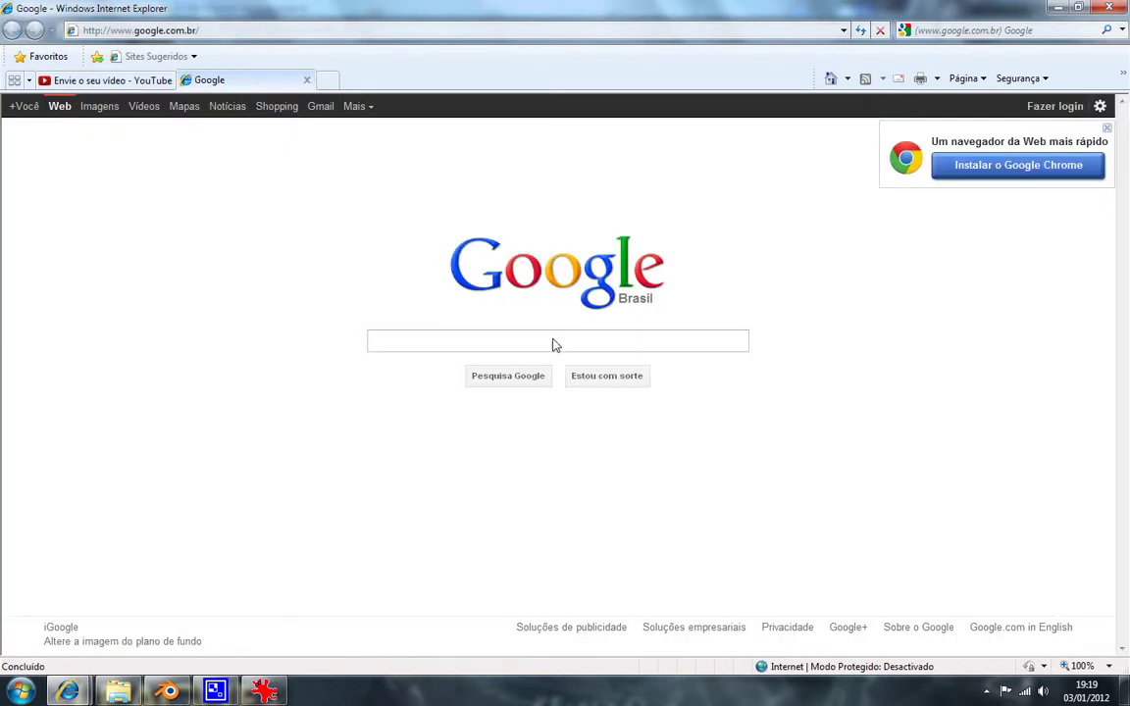
{"action": "type", "text": "trex"}
{"action": "key", "text": "Return"}
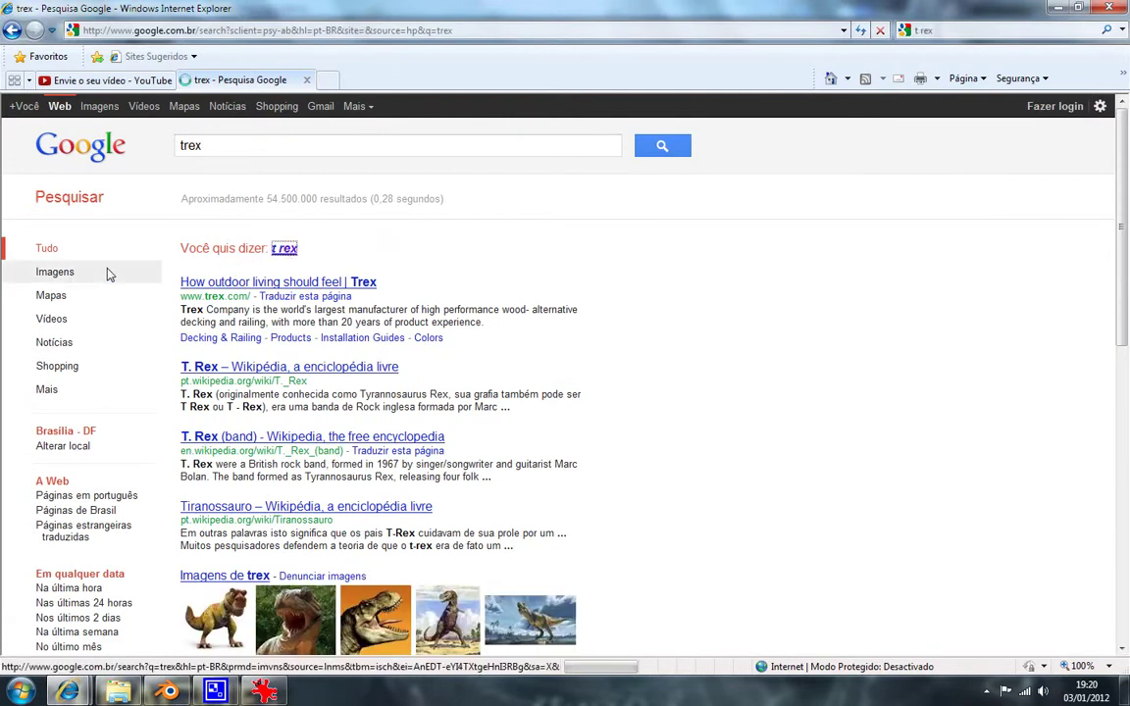
{"action": "key", "text": "Return"}
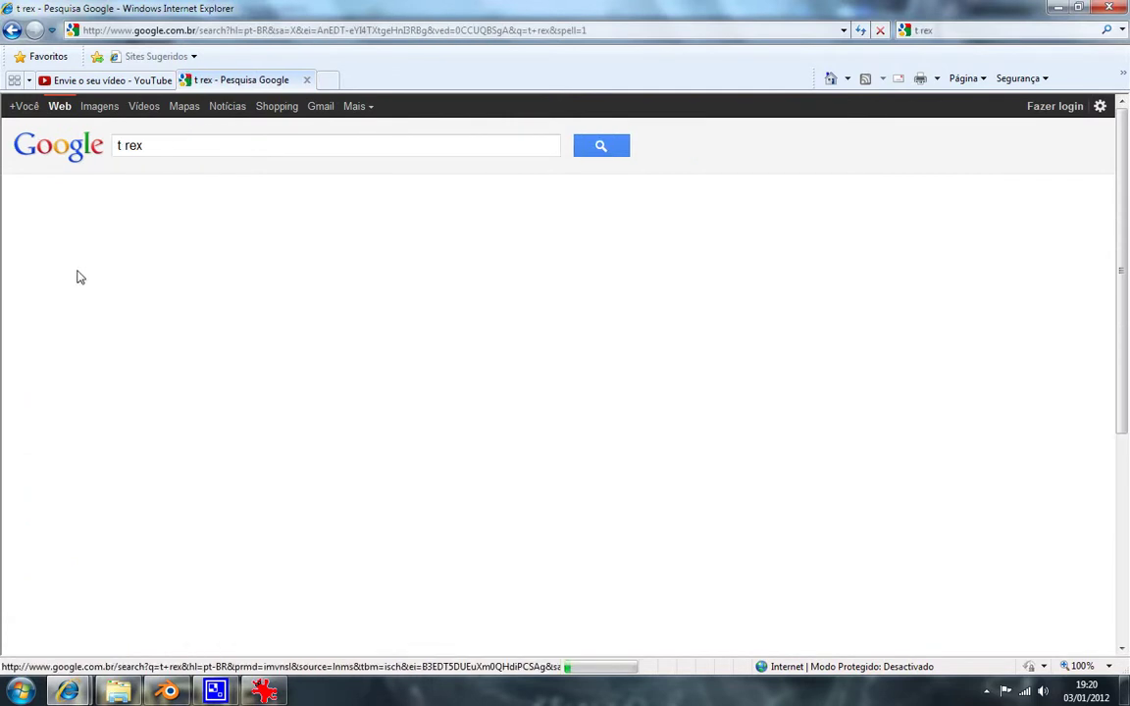
{"action": "left_click", "coordinate": [95, 277]}
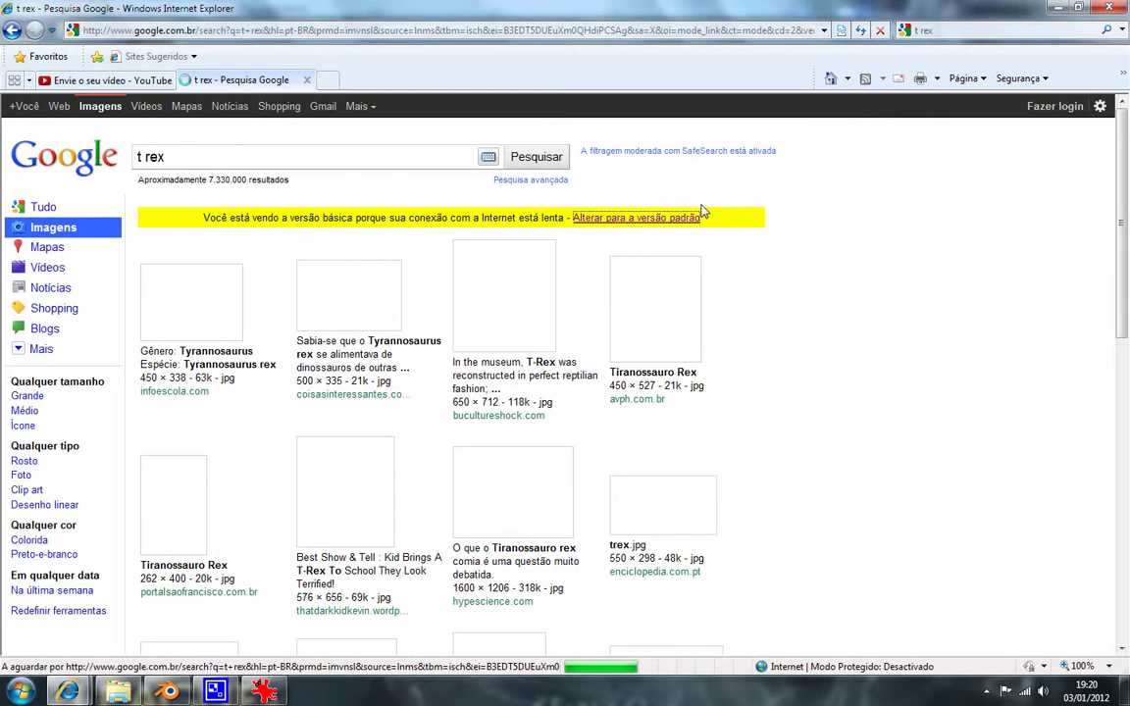
Open the side-view T-rex and TRex_Final_1600 image results in new tabs
{"action": "left_click", "coordinate": [699, 217]}
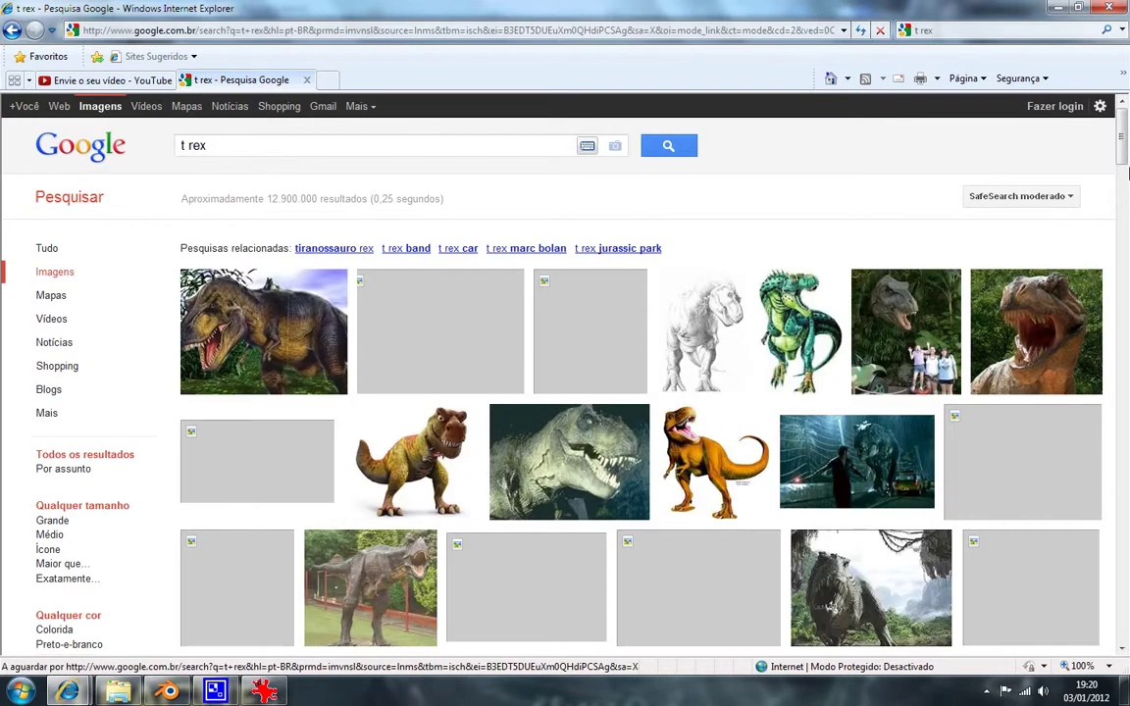
{"action": "scroll", "coordinate": [1125, 162], "scroll_direction": "down", "scroll_amount": 1}
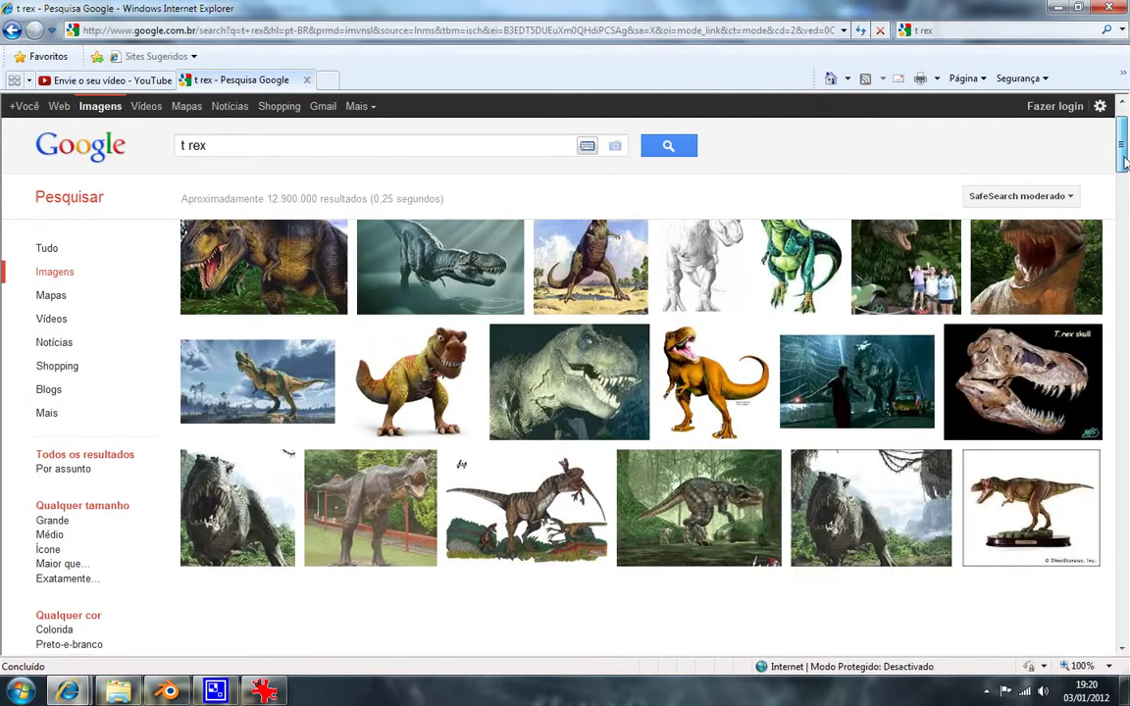
{"action": "left_click_drag", "start_coordinate": [1125, 162], "coordinate": [1127, 185]}
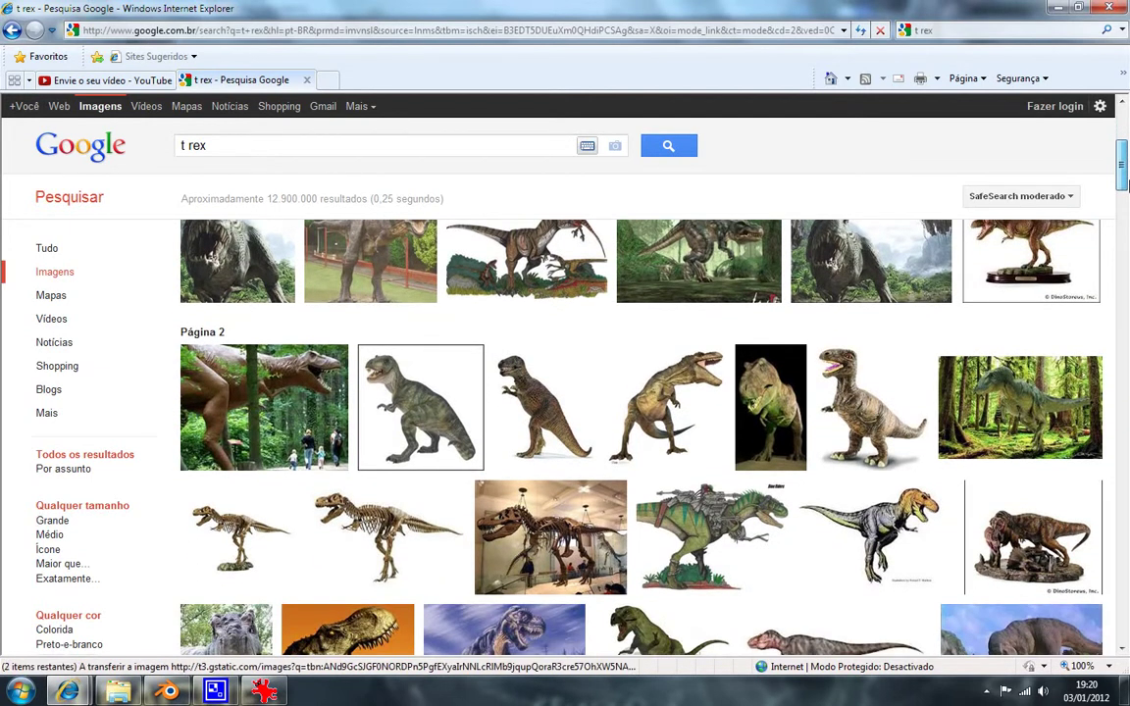
{"action": "left_click_drag", "start_coordinate": [1127, 184], "coordinate": [1127, 196]}
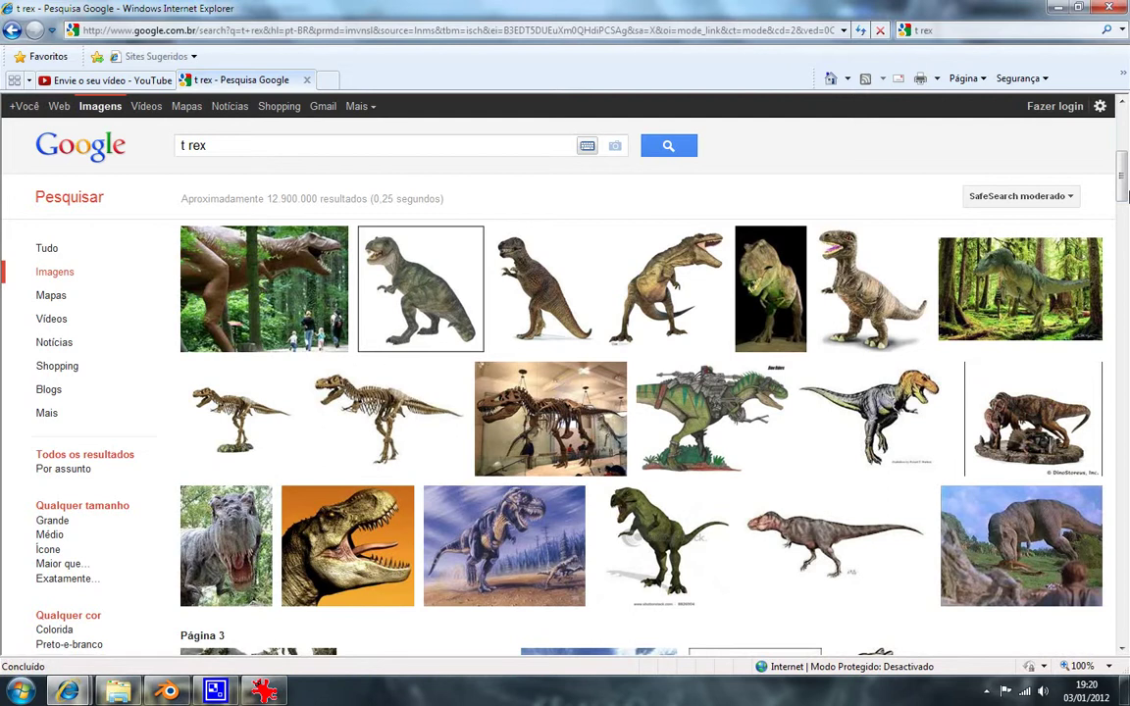
{"action": "scroll", "coordinate": [1127, 196], "scroll_direction": "down", "scroll_amount": 3}
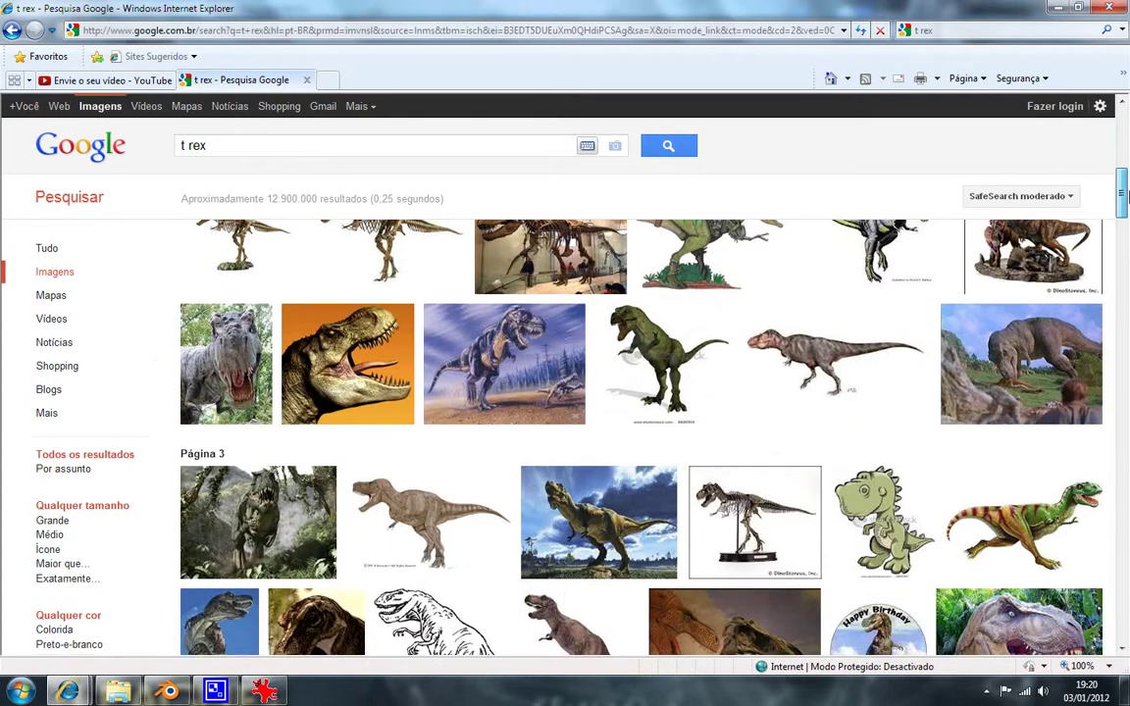
{"action": "right_click", "coordinate": [826, 362]}
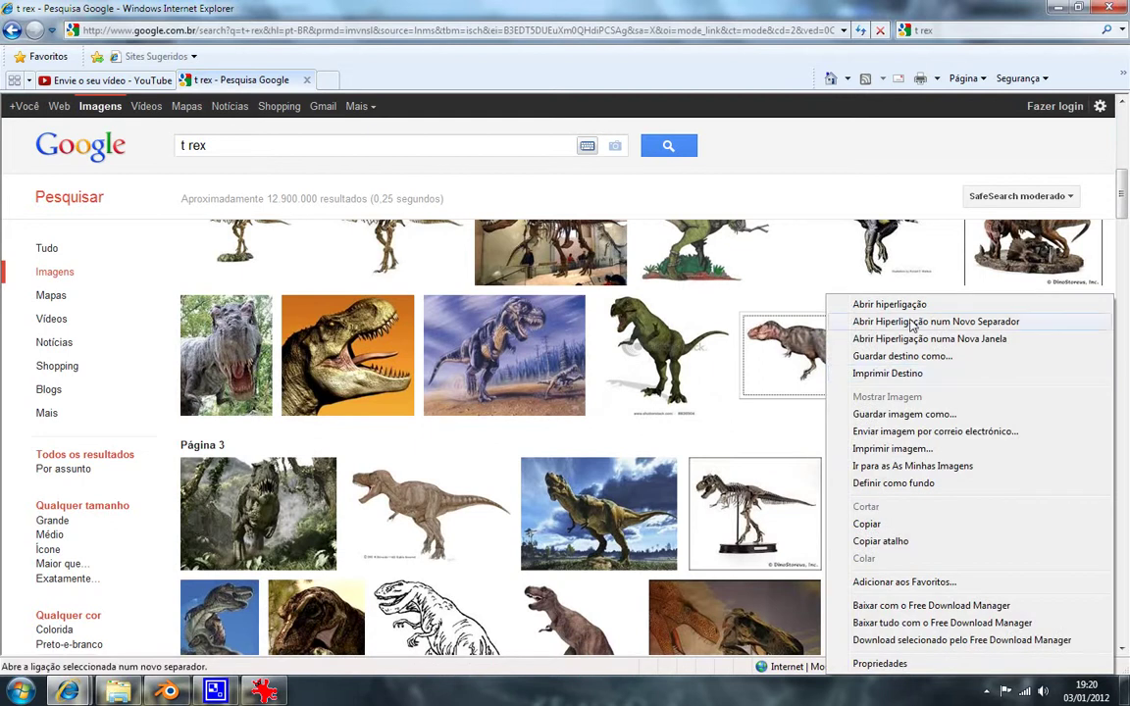
{"action": "left_click", "coordinate": [908, 324]}
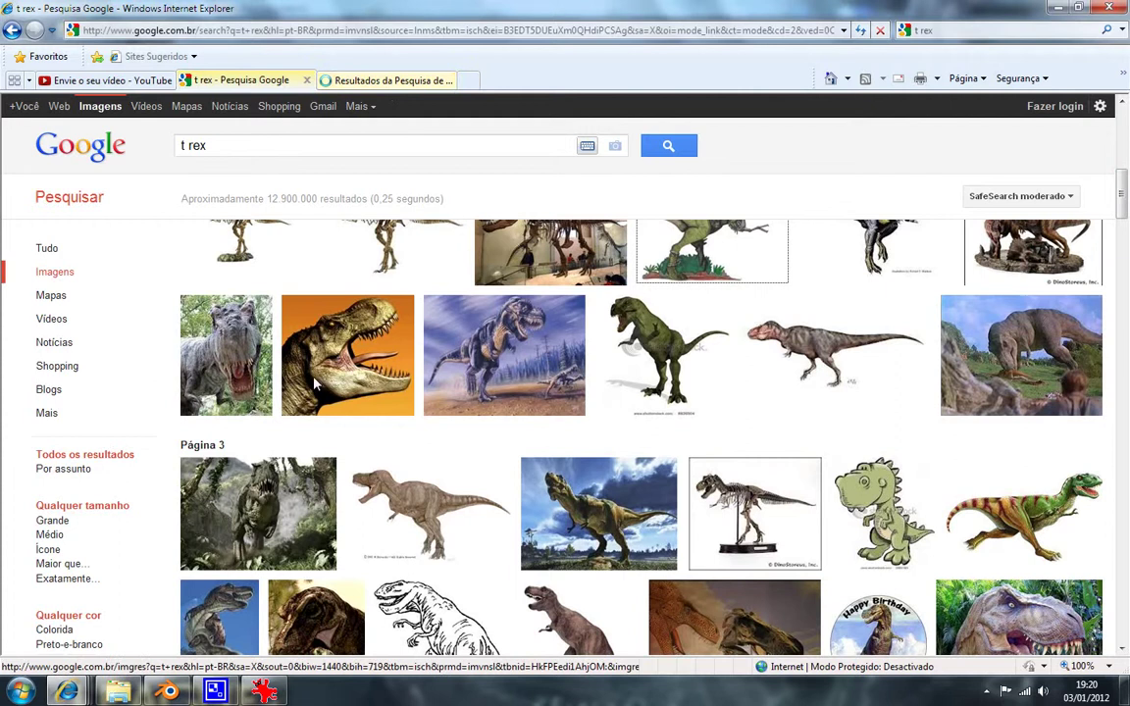
{"action": "mouse_move", "coordinate": [258, 512]}
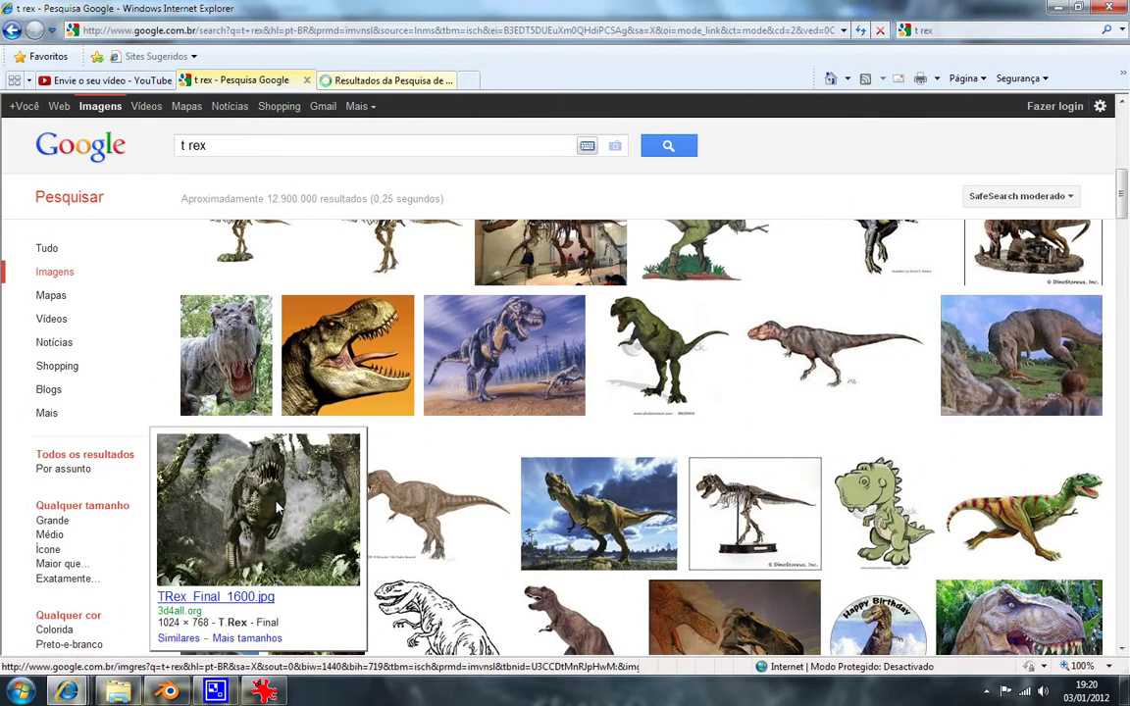
{"action": "right_click", "coordinate": [277, 507]}
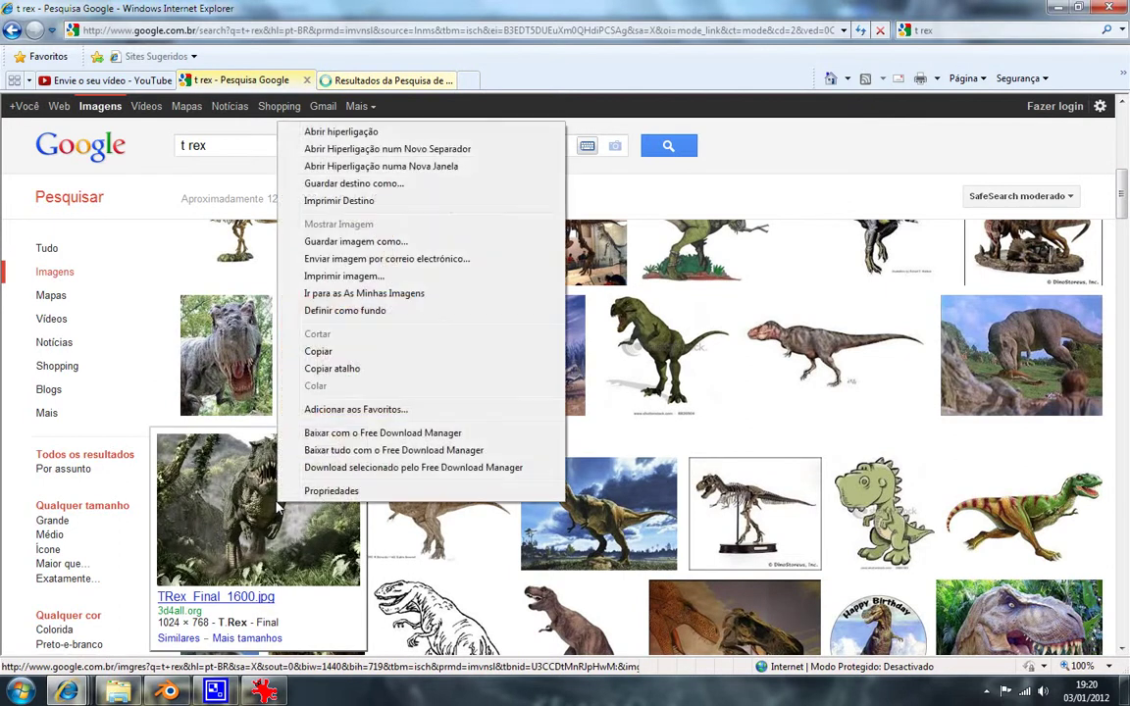
{"action": "left_click", "coordinate": [450, 152]}
Check the new result tab, close the About.com dinosaur tab, and return to the results
{"action": "left_click", "coordinate": [384, 81]}
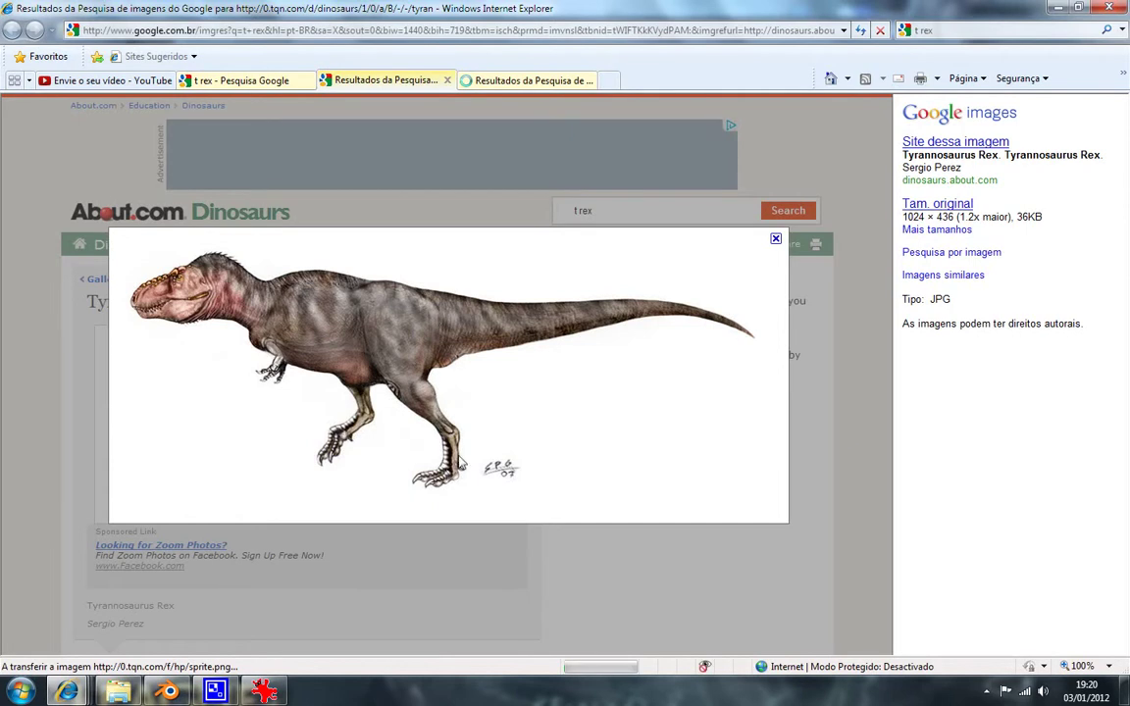
{"action": "left_click", "coordinate": [446, 81]}
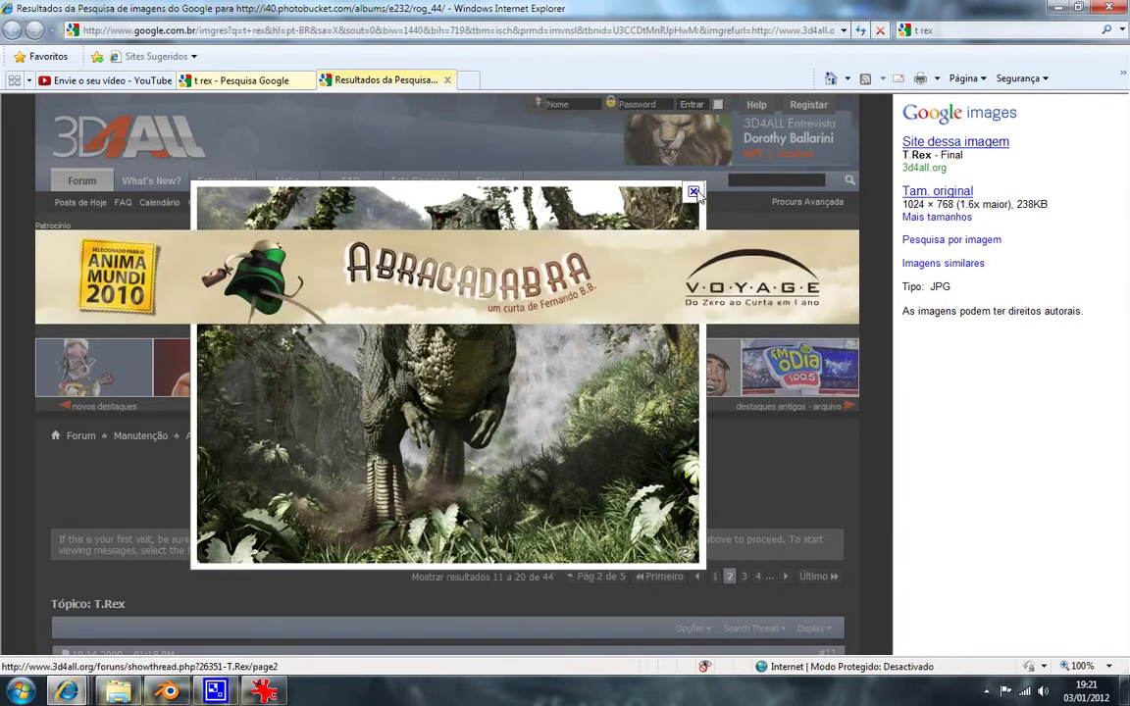
{"action": "left_click", "coordinate": [223, 82]}
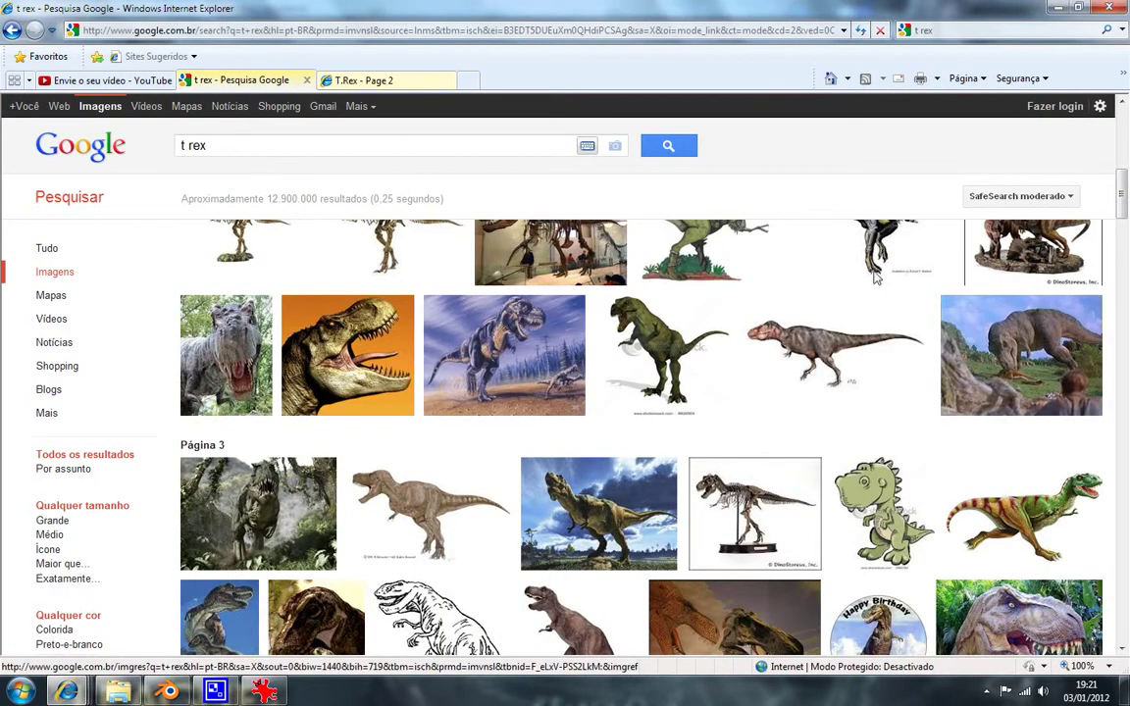
{"action": "left_click_drag", "start_coordinate": [1122, 206], "coordinate": [1125, 223]}
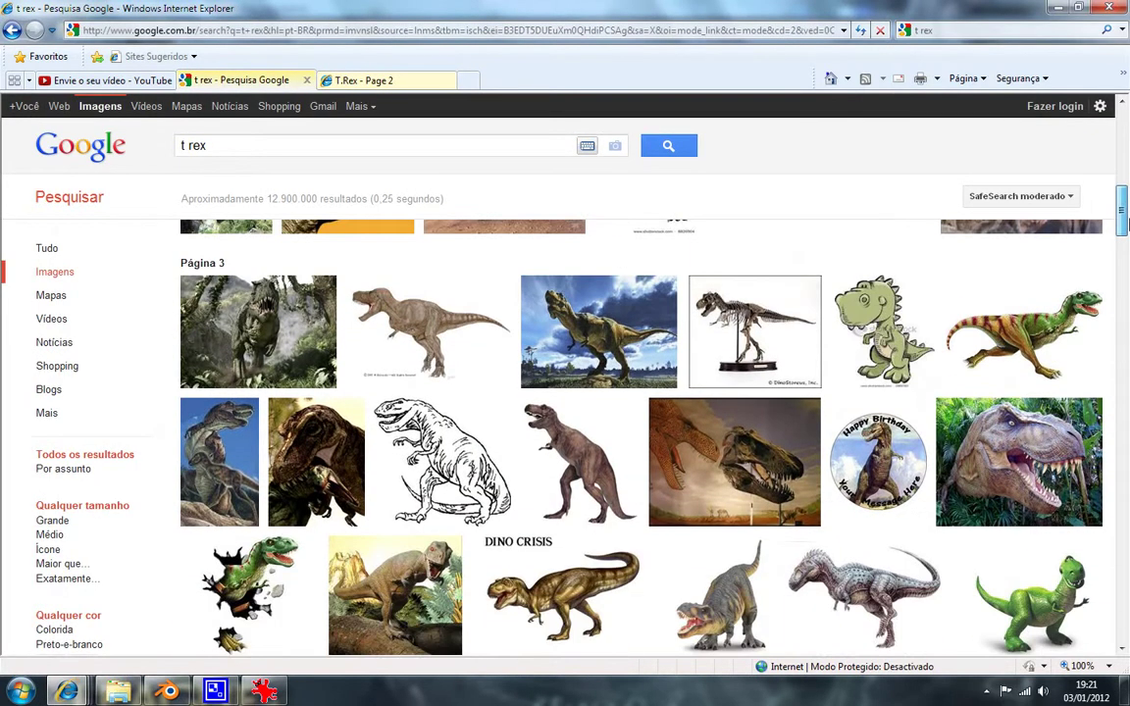
{"action": "left_click_drag", "start_coordinate": [1124, 224], "coordinate": [1125, 233]}
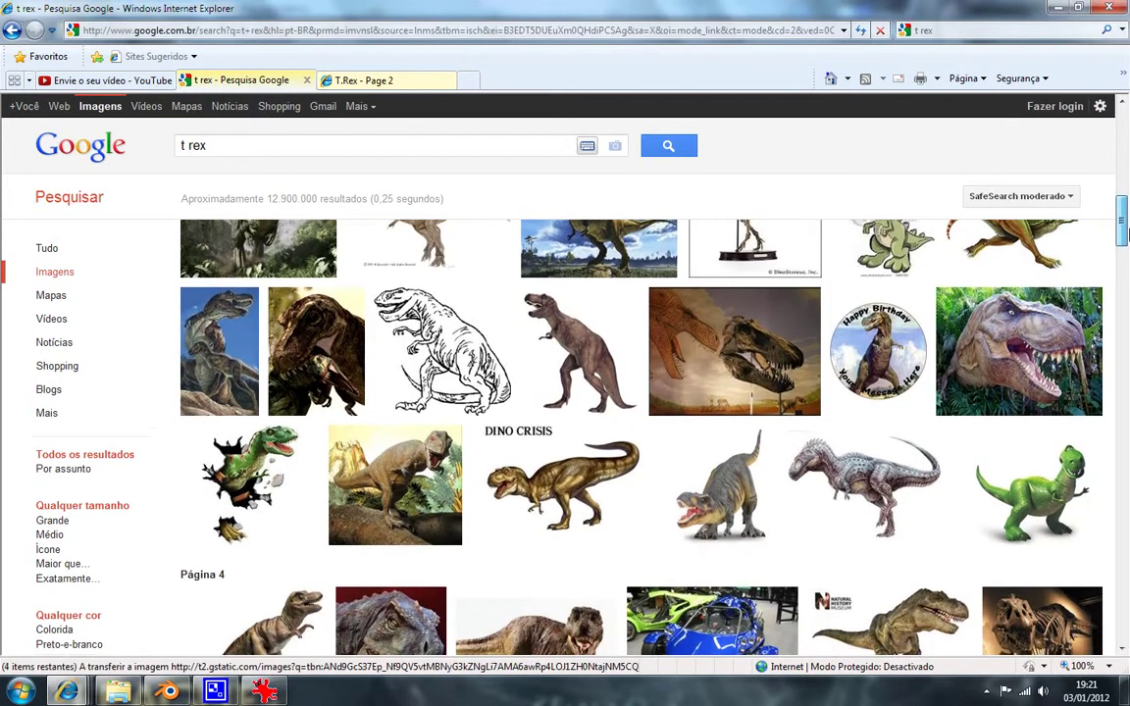
{"action": "mouse_move", "coordinate": [1018, 461]}
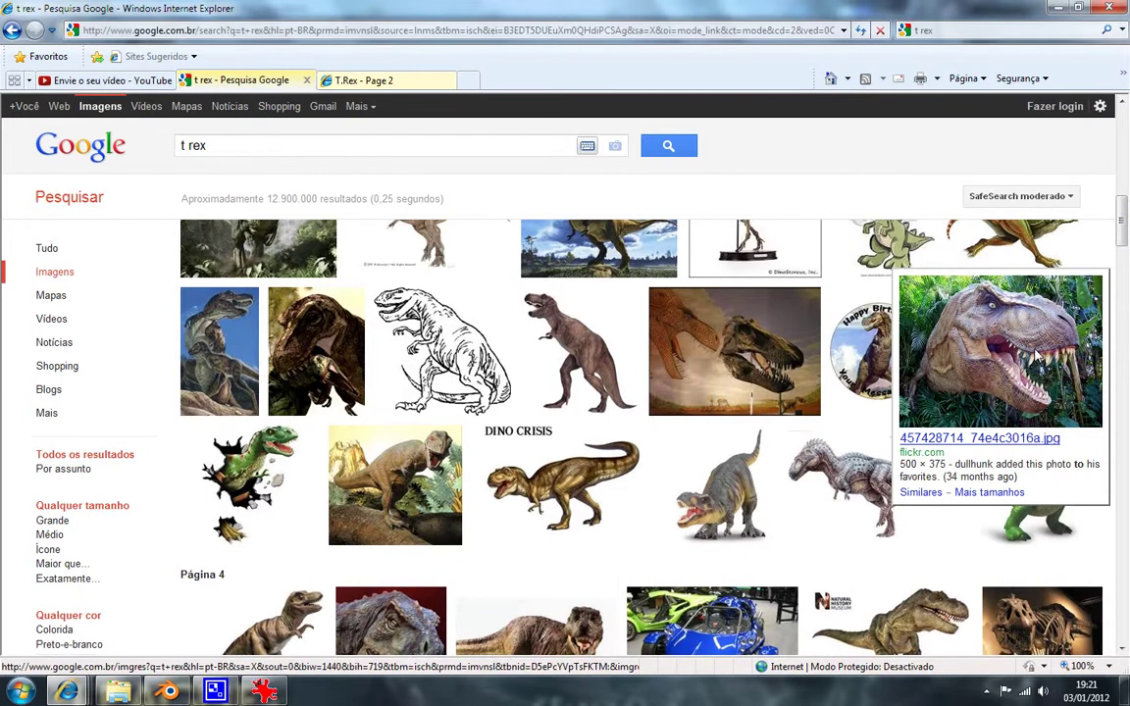
Open the T-rex close-up and skeleton image pages in new tabs
{"action": "right_click", "coordinate": [1034, 355]}
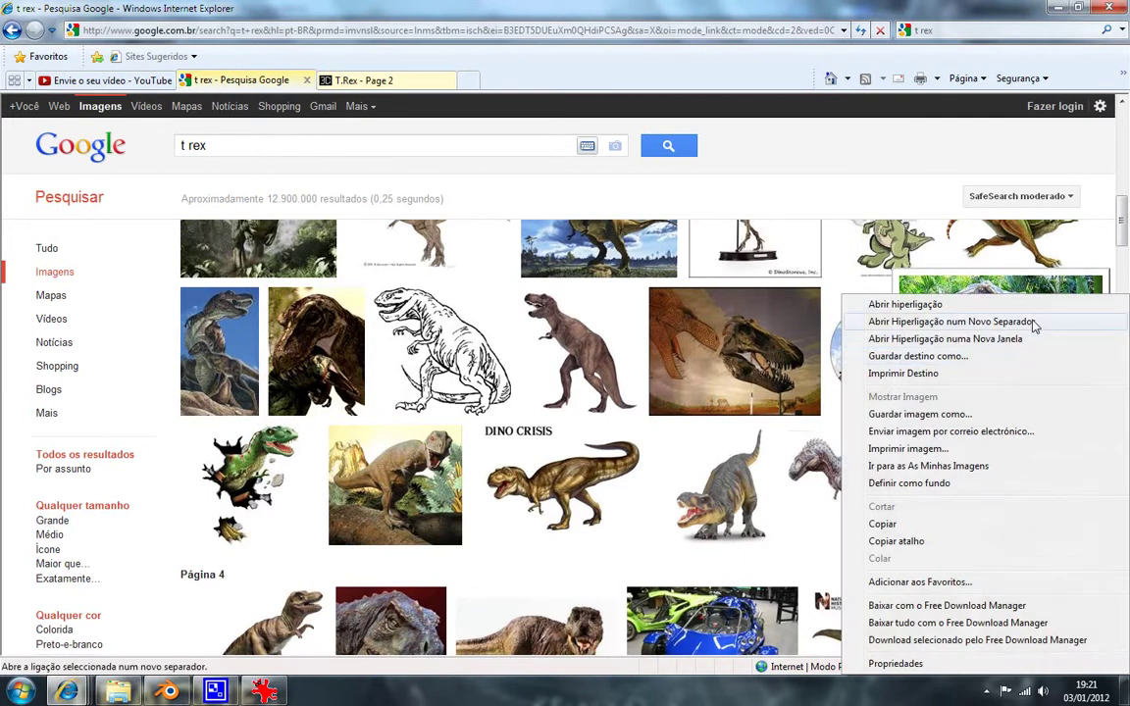
{"action": "left_click", "coordinate": [1033, 323]}
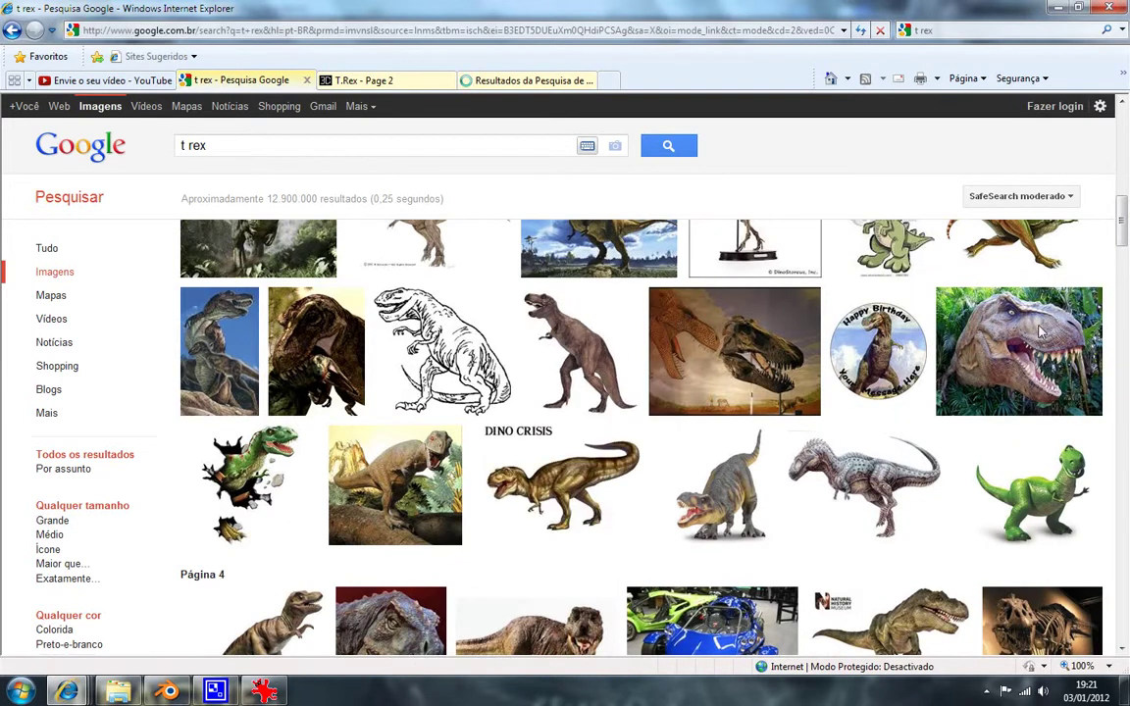
{"action": "left_click_drag", "start_coordinate": [1124, 233], "coordinate": [1127, 260]}
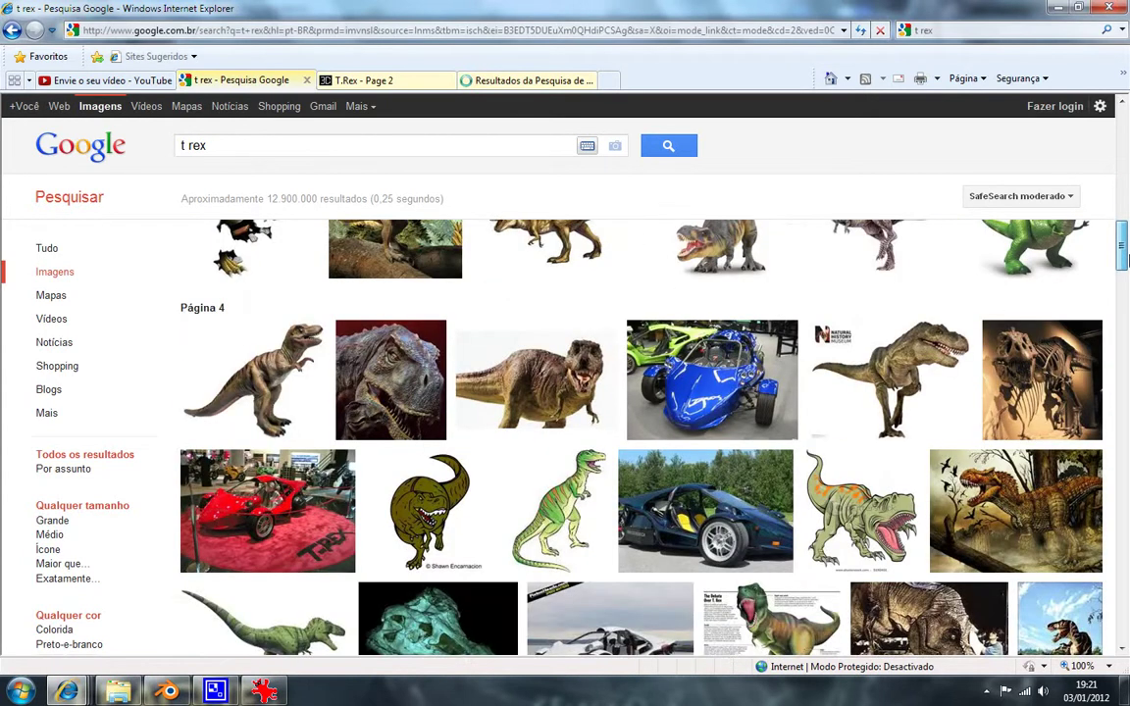
{"action": "right_click", "coordinate": [1028, 395]}
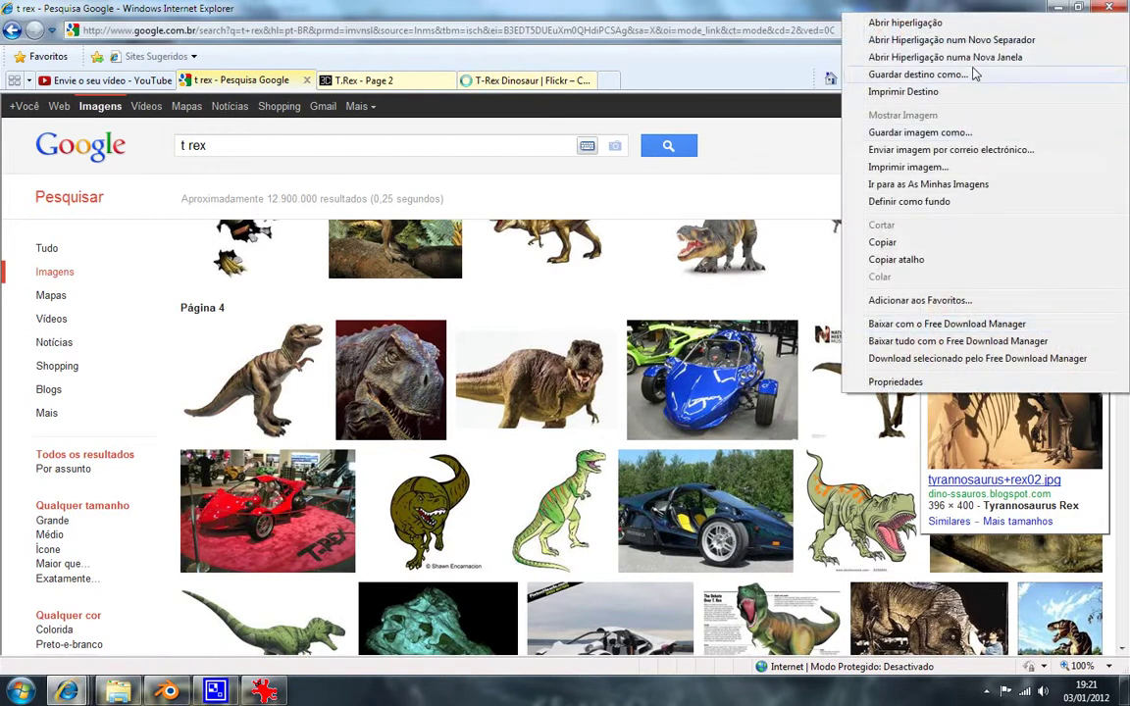
{"action": "left_click", "coordinate": [979, 40]}
{"action": "key", "text": "ctrl+Tab"}
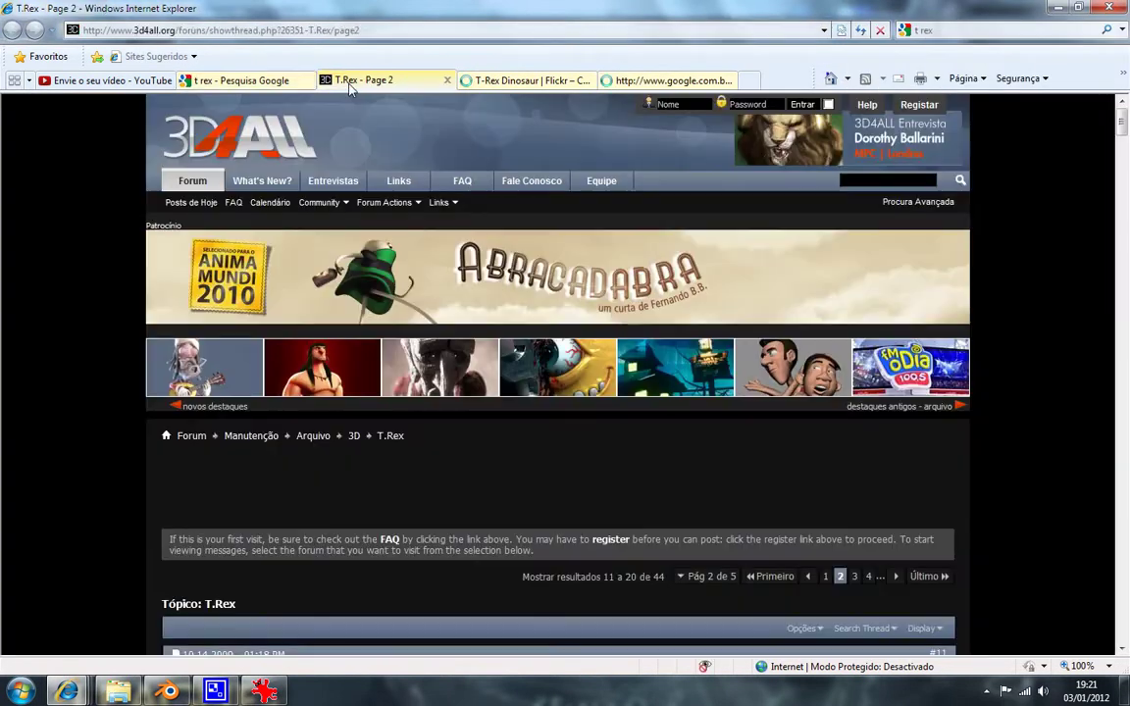
Skim the T.Rex forum thread and briefly check the Flickr T-Rex tab
{"action": "scroll", "coordinate": [530, 366], "scroll_direction": "down", "scroll_amount": 5}
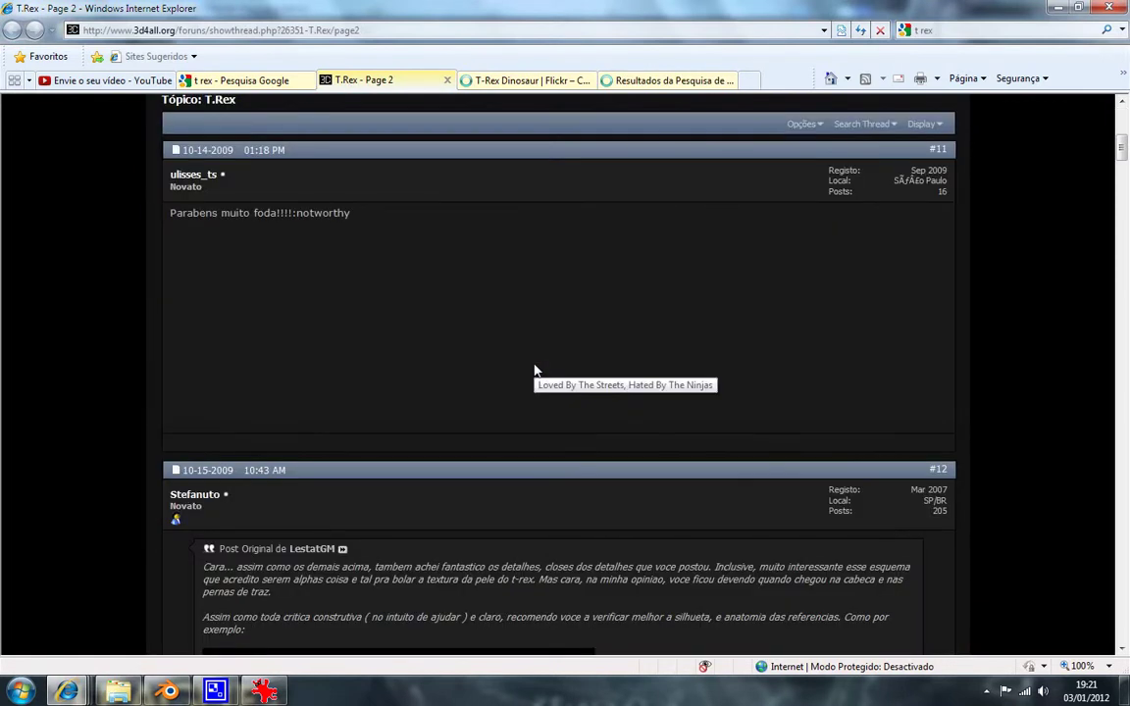
{"action": "scroll", "coordinate": [535, 371], "scroll_direction": "down", "scroll_amount": 2}
{"action": "scroll", "coordinate": [549, 363], "scroll_direction": "down", "scroll_amount": 5}
{"action": "scroll", "coordinate": [593, 349], "scroll_direction": "down", "scroll_amount": 5}
{"action": "scroll", "coordinate": [598, 346], "scroll_direction": "up", "scroll_amount": 1}
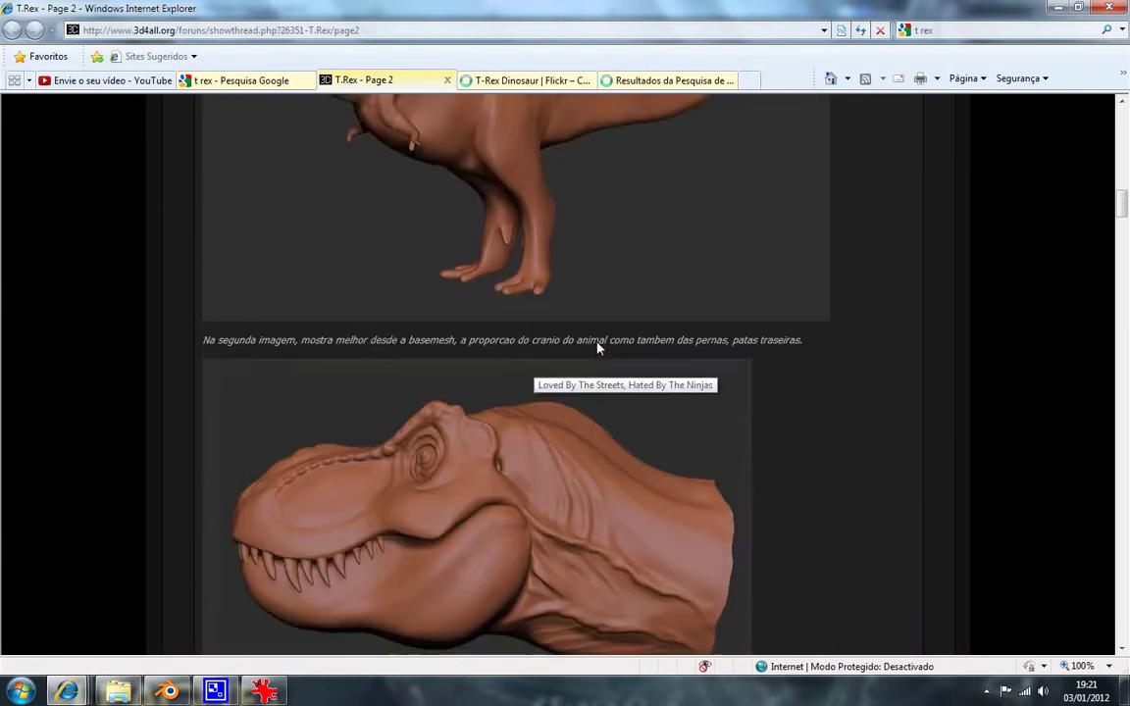
{"action": "scroll", "coordinate": [597, 345], "scroll_direction": "up", "scroll_amount": 4}
{"action": "left_click", "coordinate": [511, 82]}
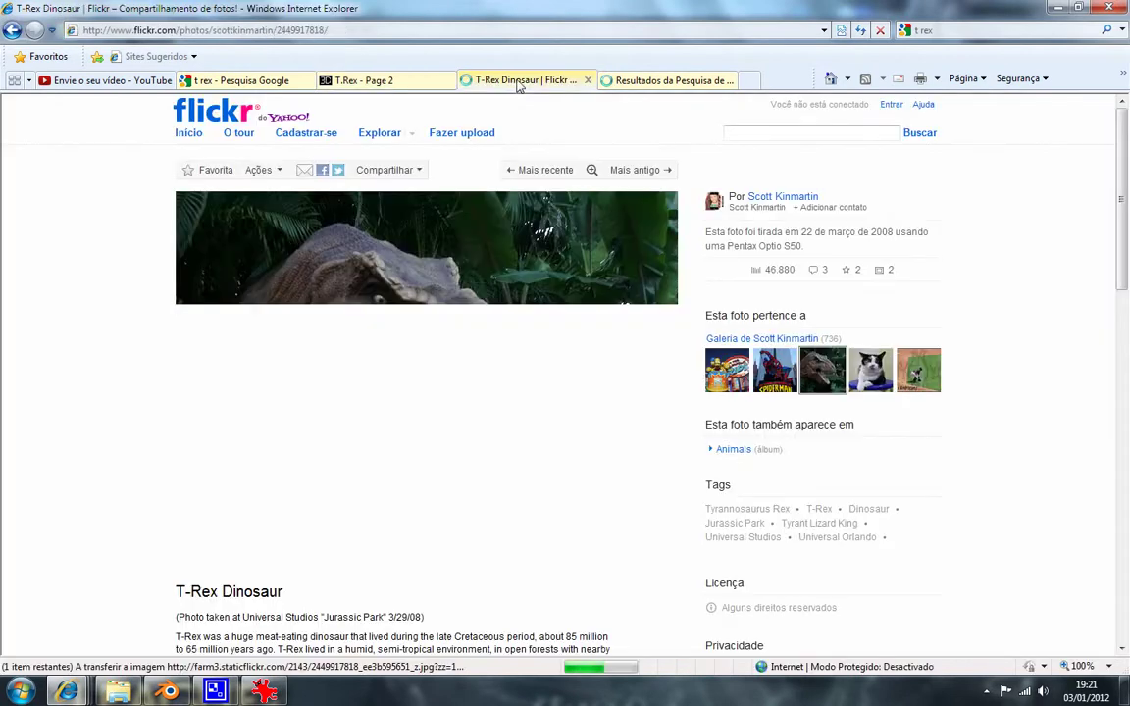
{"action": "left_click", "coordinate": [412, 80]}
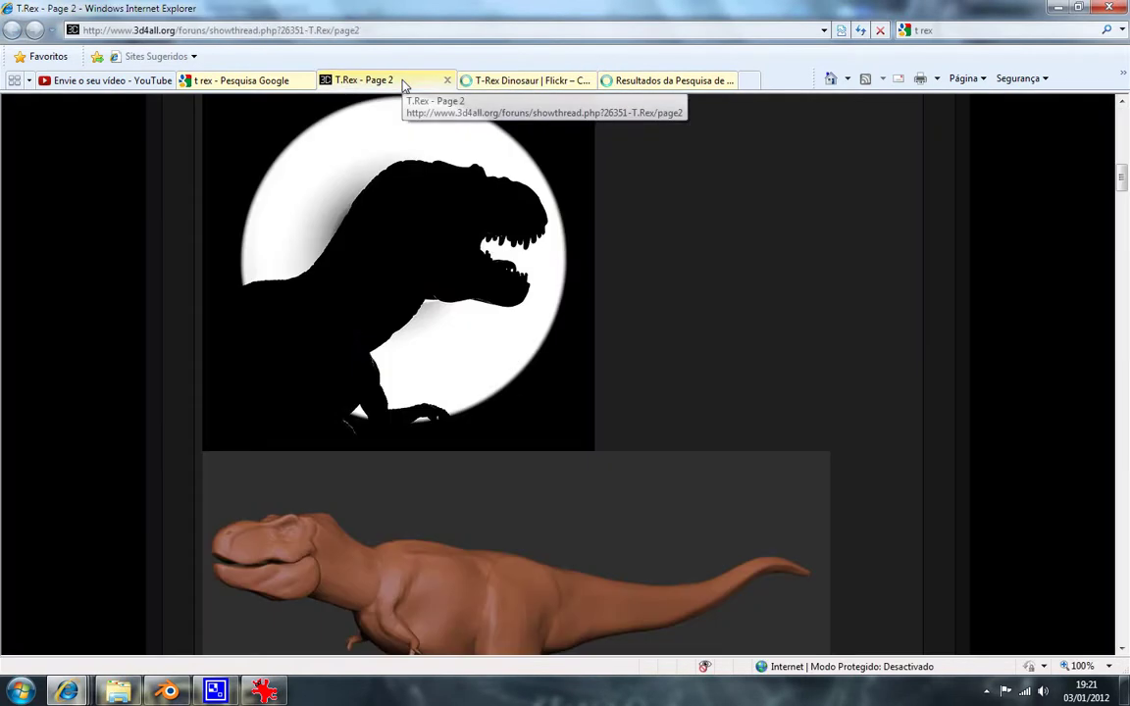
Review the rest of the T.Rex thread's sculpt renders, then close its tab
{"action": "scroll", "coordinate": [768, 250], "scroll_direction": "up", "scroll_amount": 3}
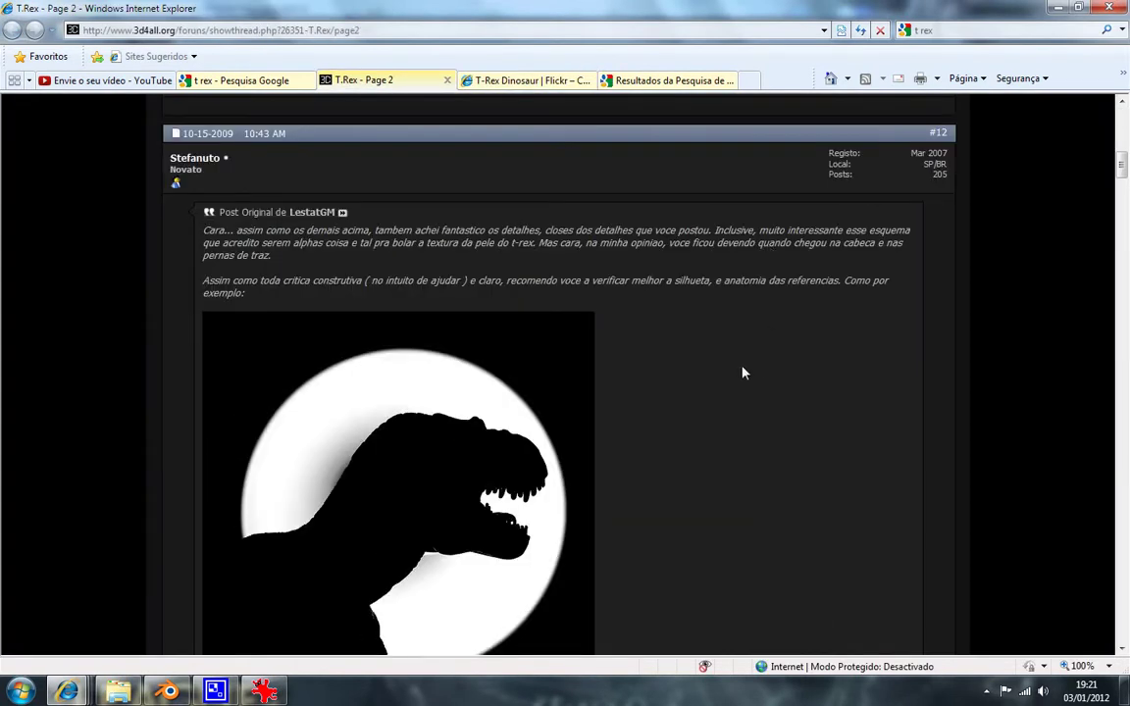
{"action": "scroll", "coordinate": [822, 338], "scroll_direction": "down", "scroll_amount": 3}
{"action": "scroll", "coordinate": [837, 330], "scroll_direction": "down", "scroll_amount": 4}
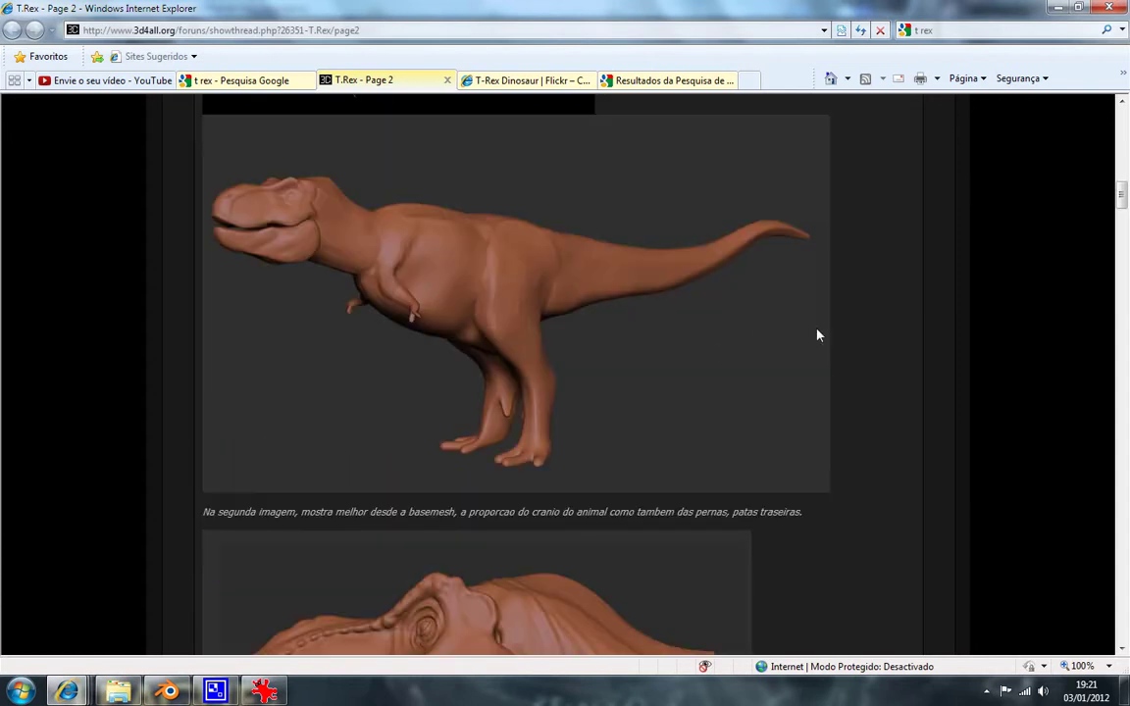
{"action": "scroll", "coordinate": [817, 332], "scroll_direction": "down", "scroll_amount": 5}
{"action": "scroll", "coordinate": [819, 335], "scroll_direction": "down", "scroll_amount": 3}
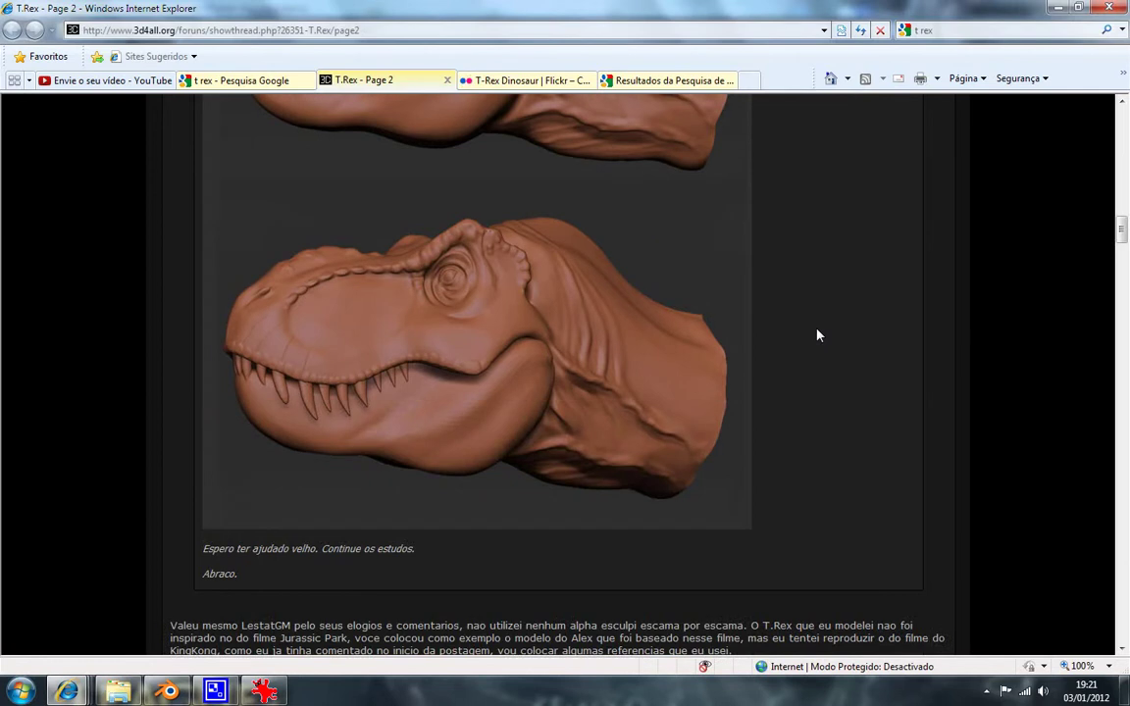
{"action": "scroll", "coordinate": [818, 336], "scroll_direction": "down", "scroll_amount": 6}
{"action": "scroll", "coordinate": [819, 335], "scroll_direction": "down", "scroll_amount": 2}
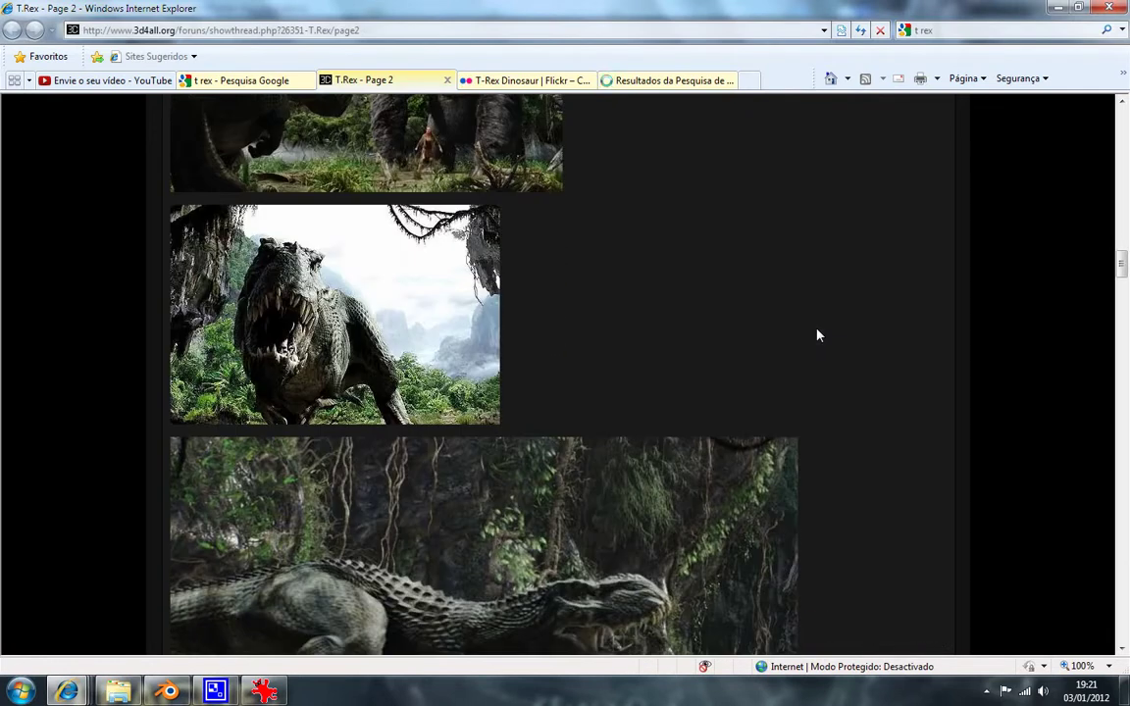
{"action": "scroll", "coordinate": [819, 336], "scroll_direction": "down", "scroll_amount": 2}
{"action": "scroll", "coordinate": [818, 335], "scroll_direction": "down", "scroll_amount": 2}
{"action": "scroll", "coordinate": [574, 314], "scroll_direction": "down", "scroll_amount": 2}
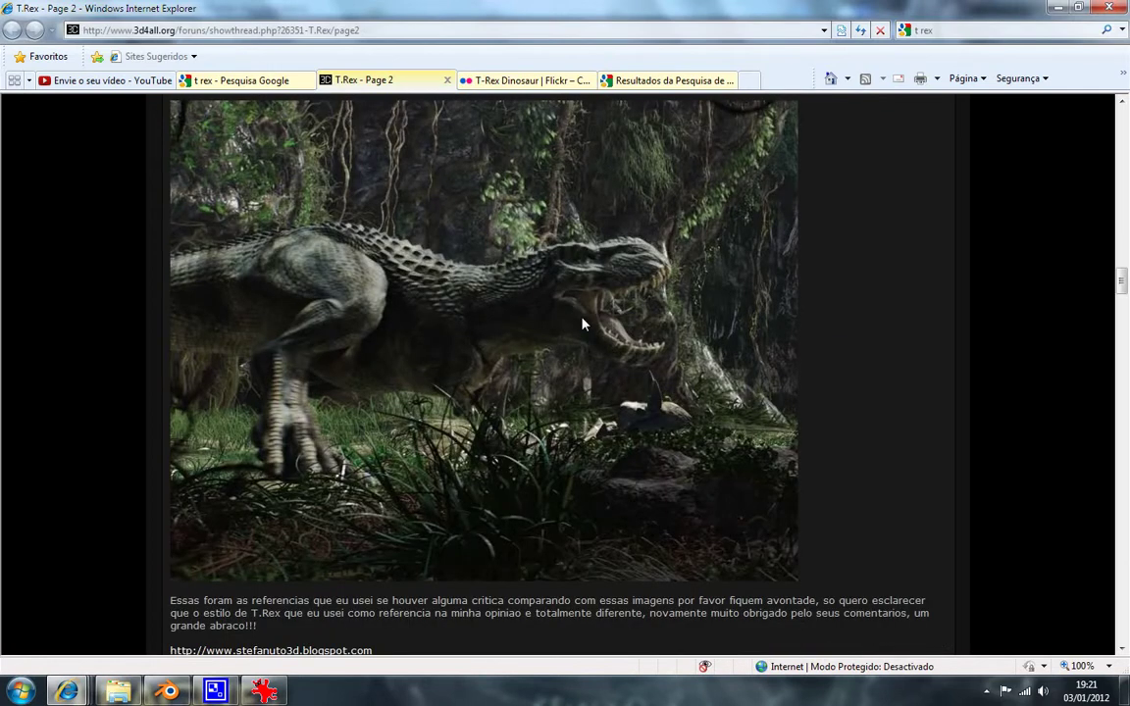
{"action": "scroll", "coordinate": [584, 323], "scroll_direction": "down", "scroll_amount": 3}
{"action": "scroll", "coordinate": [585, 326], "scroll_direction": "up", "scroll_amount": 5}
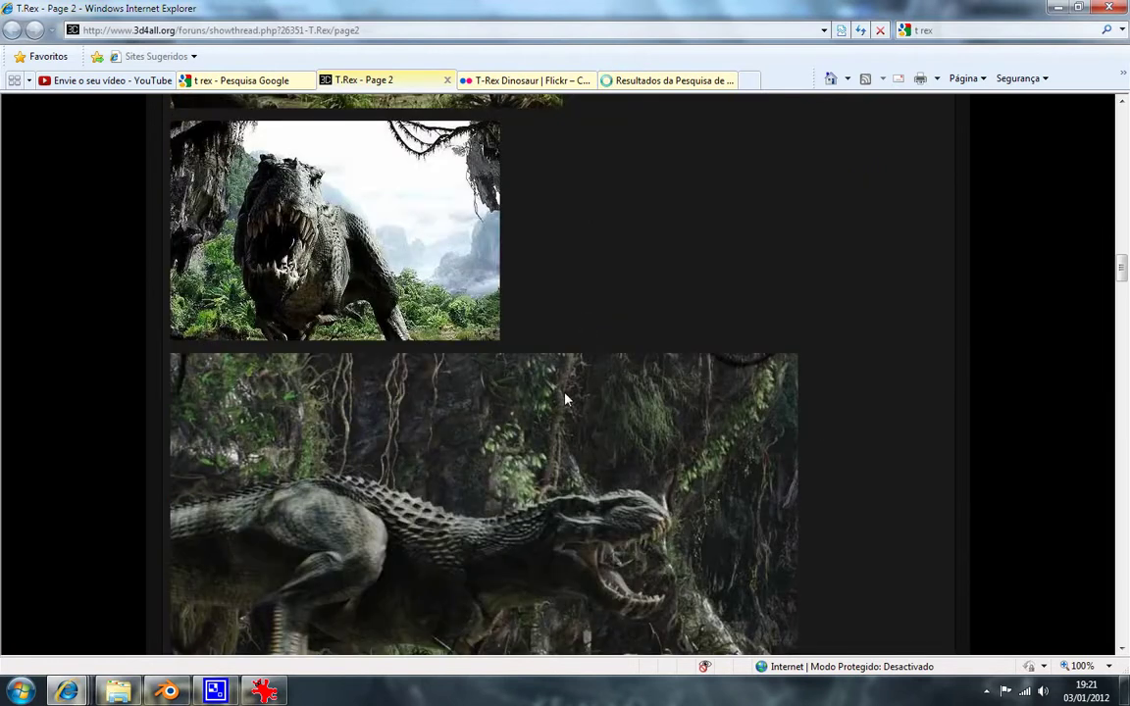
{"action": "scroll", "coordinate": [566, 399], "scroll_direction": "up", "scroll_amount": 3}
{"action": "scroll", "coordinate": [566, 399], "scroll_direction": "up", "scroll_amount": 2}
{"action": "scroll", "coordinate": [566, 399], "scroll_direction": "up", "scroll_amount": 3}
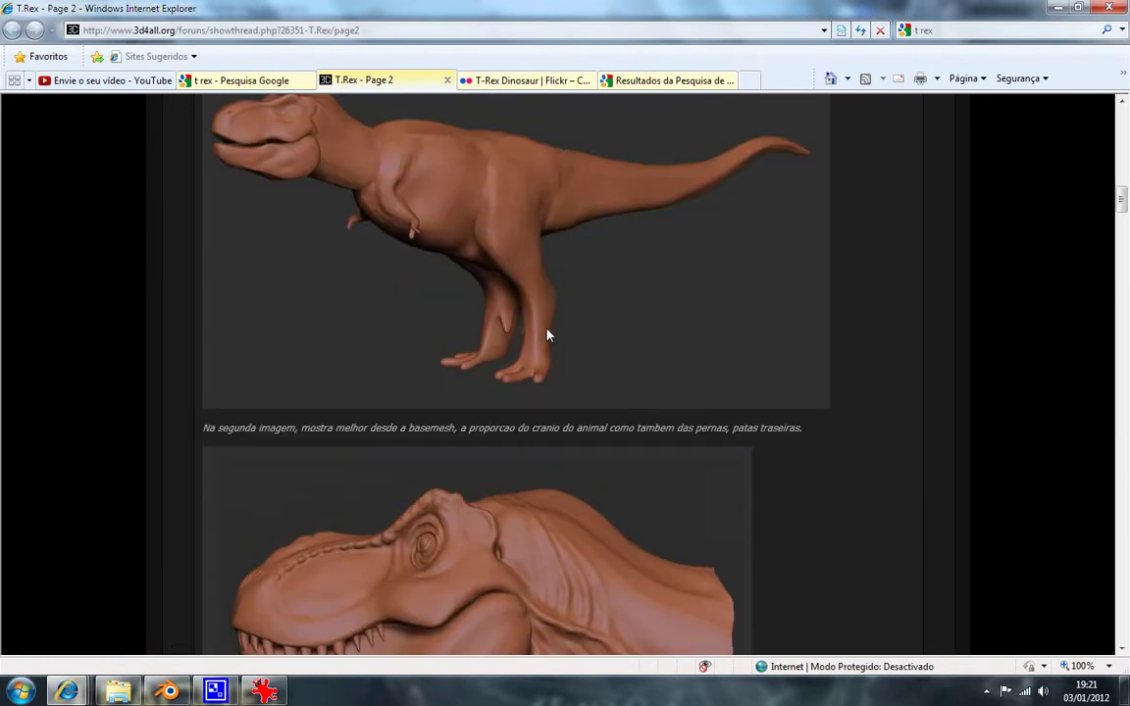
{"action": "scroll", "coordinate": [547, 335], "scroll_direction": "up", "scroll_amount": 3}
{"action": "scroll", "coordinate": [547, 334], "scroll_direction": "down", "scroll_amount": 2}
{"action": "scroll", "coordinate": [551, 339], "scroll_direction": "down", "scroll_amount": 3}
{"action": "scroll", "coordinate": [784, 382], "scroll_direction": "down", "scroll_amount": 2}
{"action": "scroll", "coordinate": [784, 382], "scroll_direction": "up", "scroll_amount": 2}
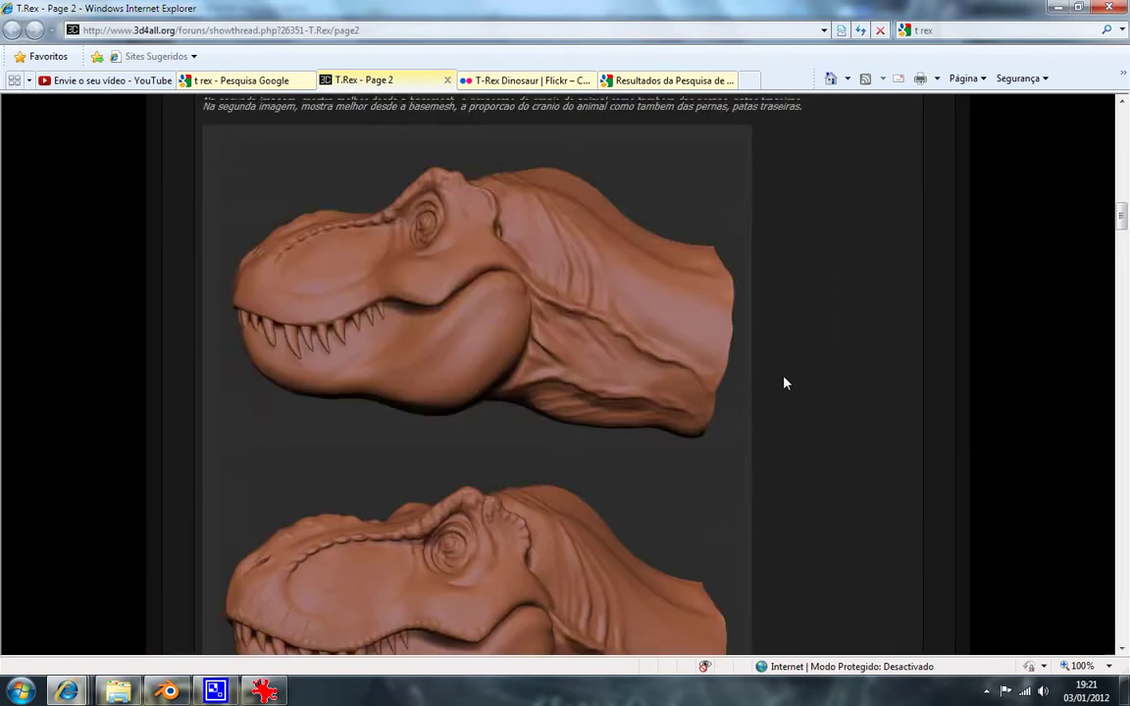
{"action": "scroll", "coordinate": [784, 382], "scroll_direction": "up", "scroll_amount": 3}
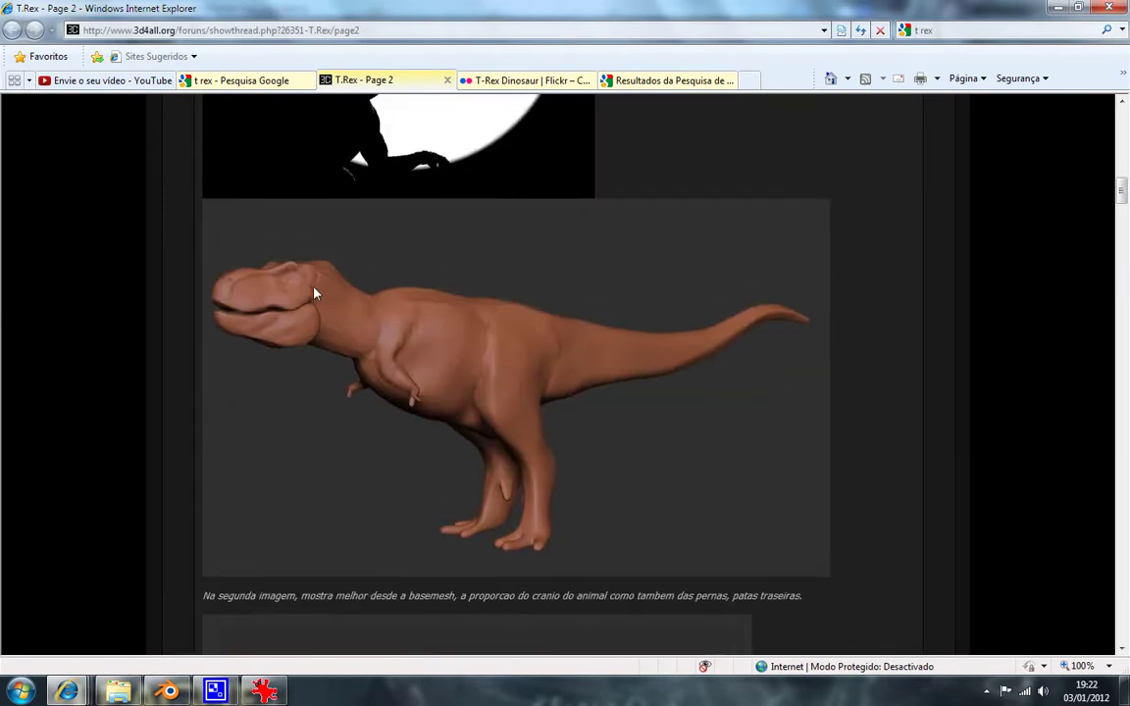
{"action": "scroll", "coordinate": [637, 348], "scroll_direction": "down", "scroll_amount": 4}
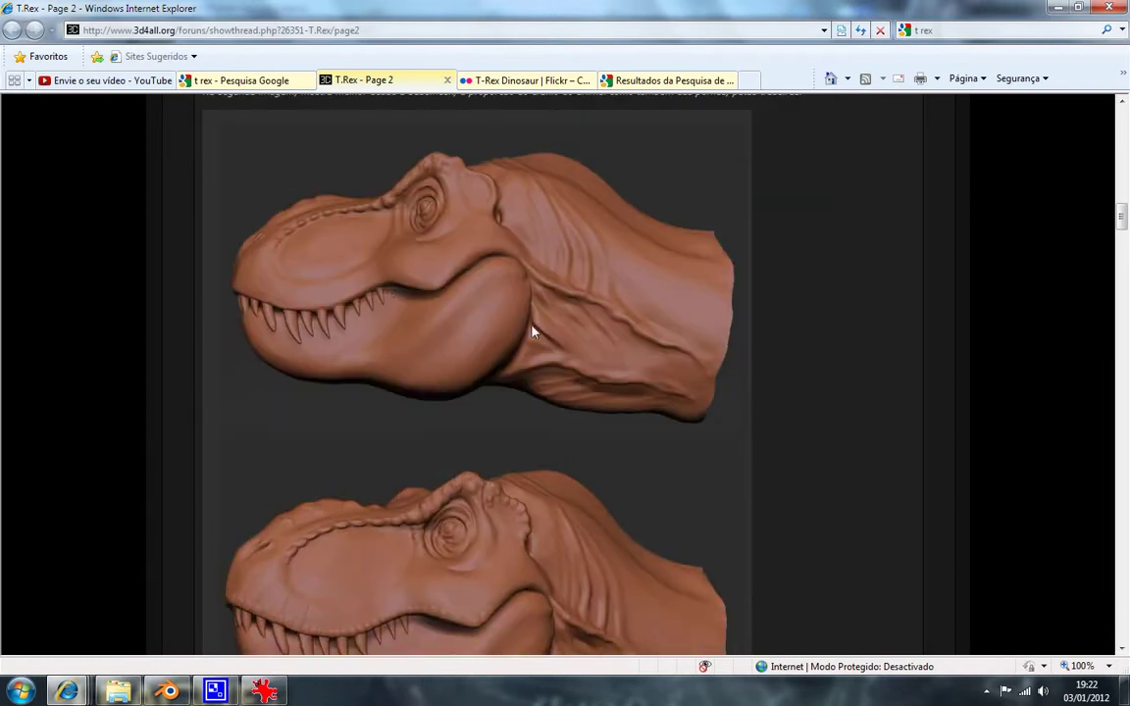
{"action": "scroll", "coordinate": [595, 287], "scroll_direction": "down", "scroll_amount": 1}
{"action": "scroll", "coordinate": [643, 434], "scroll_direction": "up", "scroll_amount": 1}
{"action": "scroll", "coordinate": [643, 433], "scroll_direction": "up", "scroll_amount": 1}
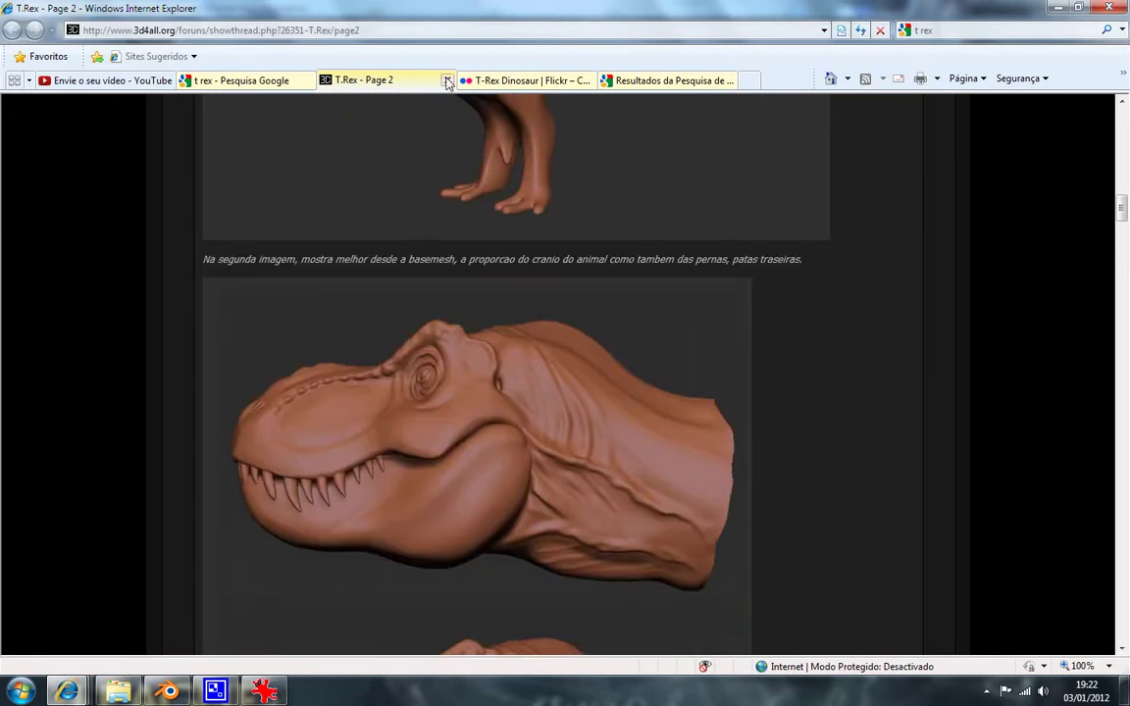
{"action": "left_click", "coordinate": [447, 81]}
{"action": "left_click", "coordinate": [500, 79]}
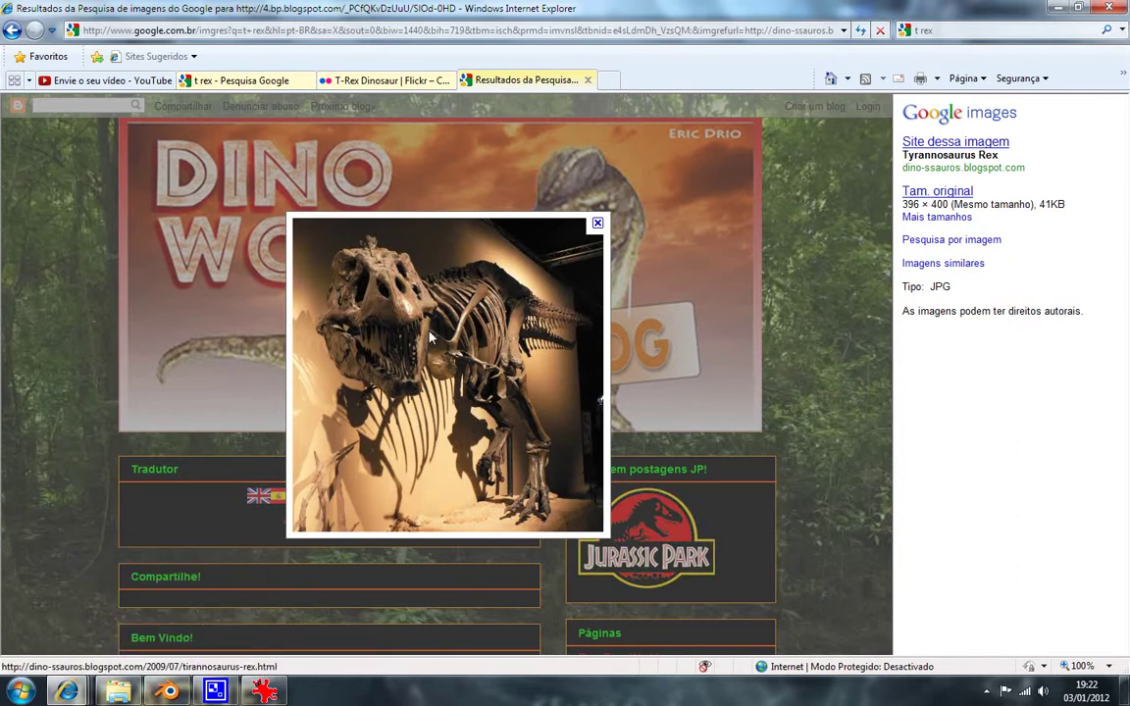
Switch back to Blender's trexvideo.blend T-rex jaw mesh
{"action": "left_click", "coordinate": [168, 693]}
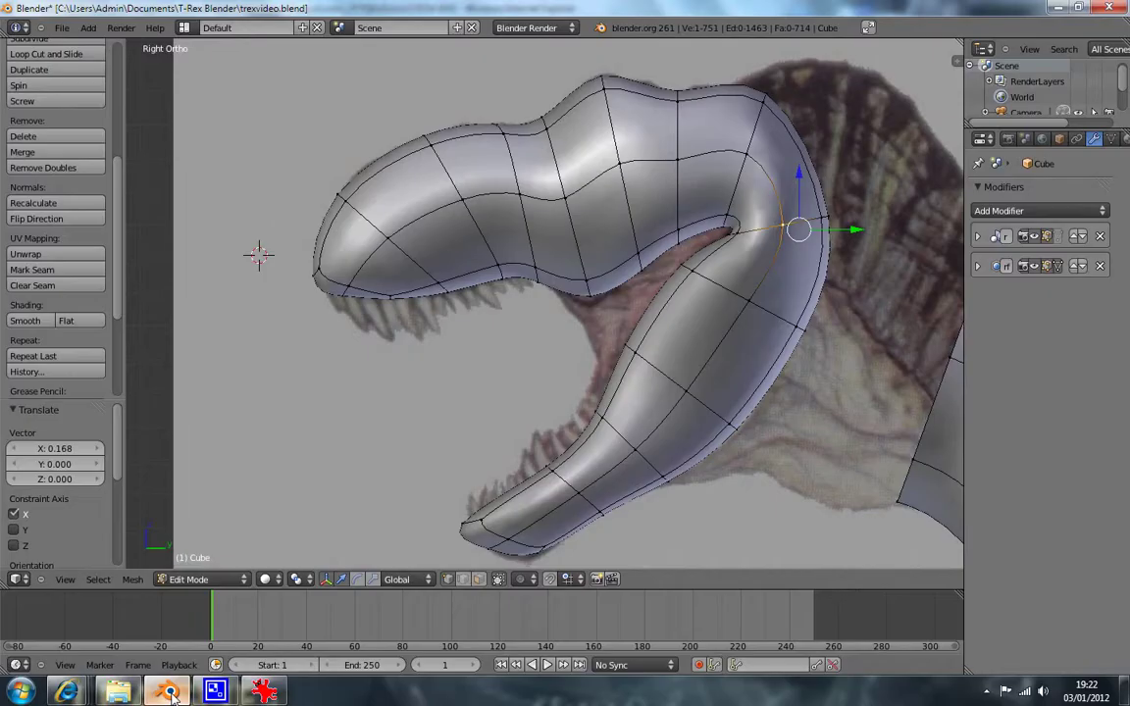
Orbit to a front view of the head, select a horizontal edge loop, and compare against the references
{"action": "mouse_move", "coordinate": [491, 386]}
{"action": "middle_mouse_down"}
{"action": "mouse_move", "coordinate": [640, 366]}
{"action": "mouse_move", "coordinate": [751, 328]}
{"action": "mouse_move", "coordinate": [710, 351]}
{"action": "mouse_move", "coordinate": [706, 371]}
{"action": "mouse_move", "coordinate": [680, 371]}
{"action": "middle_mouse_up"}
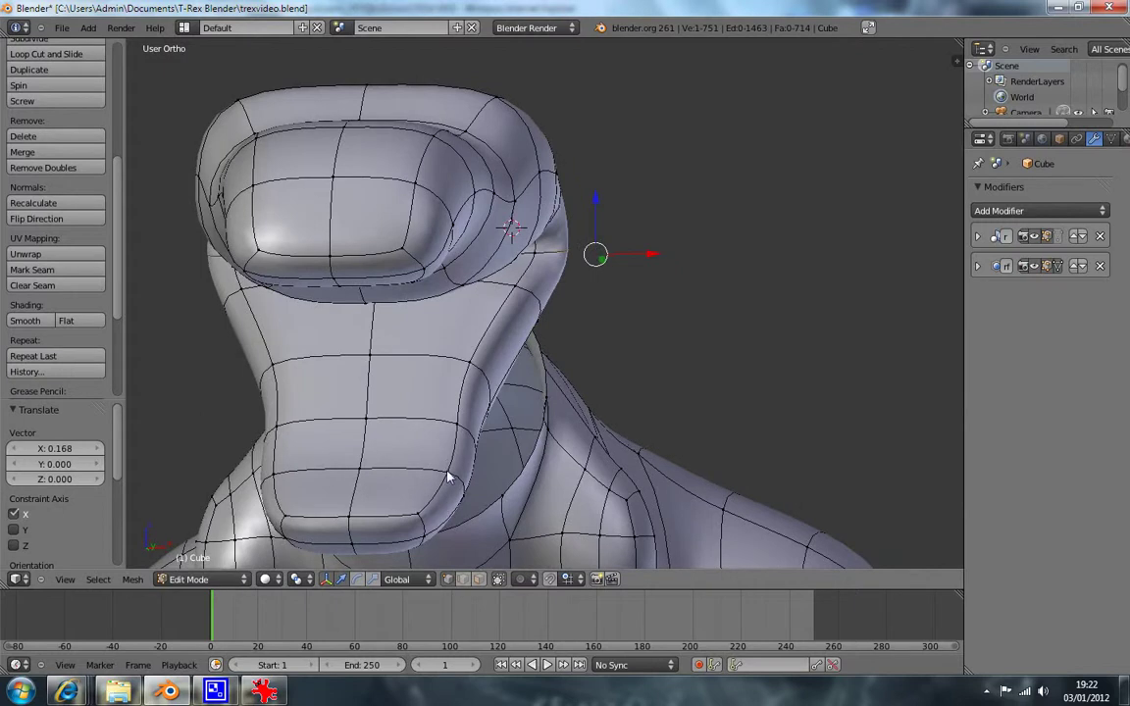
{"action": "right_click", "coordinate": [471, 368], "text": "alt"}
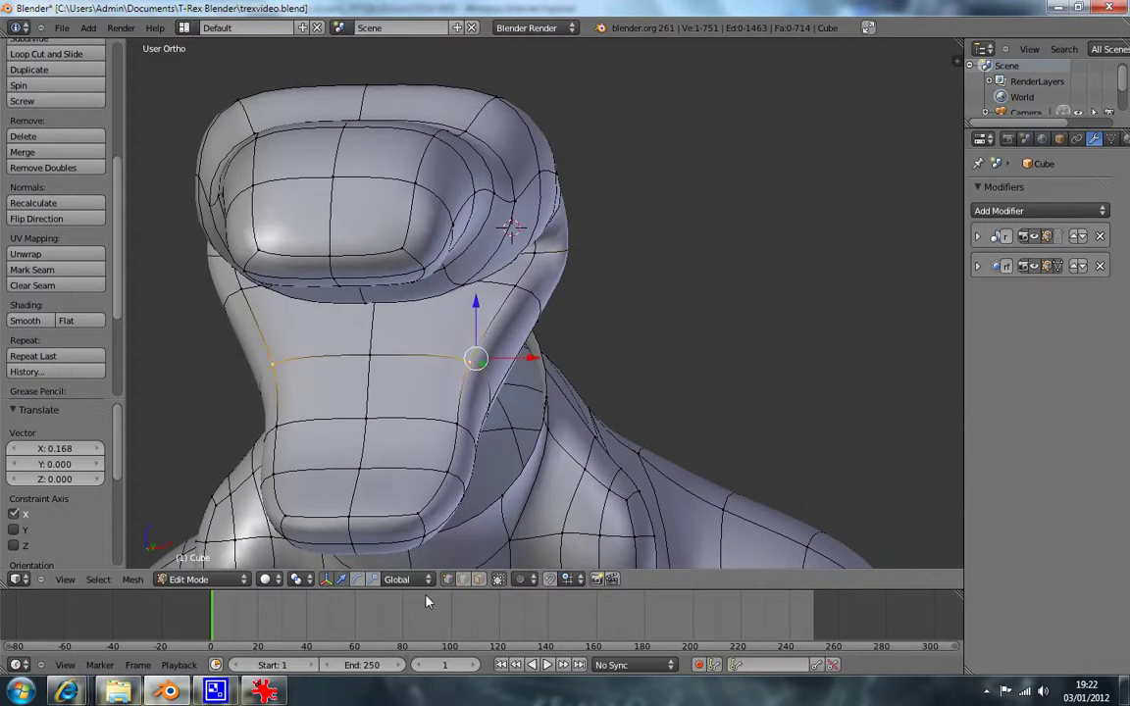
{"action": "left_click", "coordinate": [263, 691]}
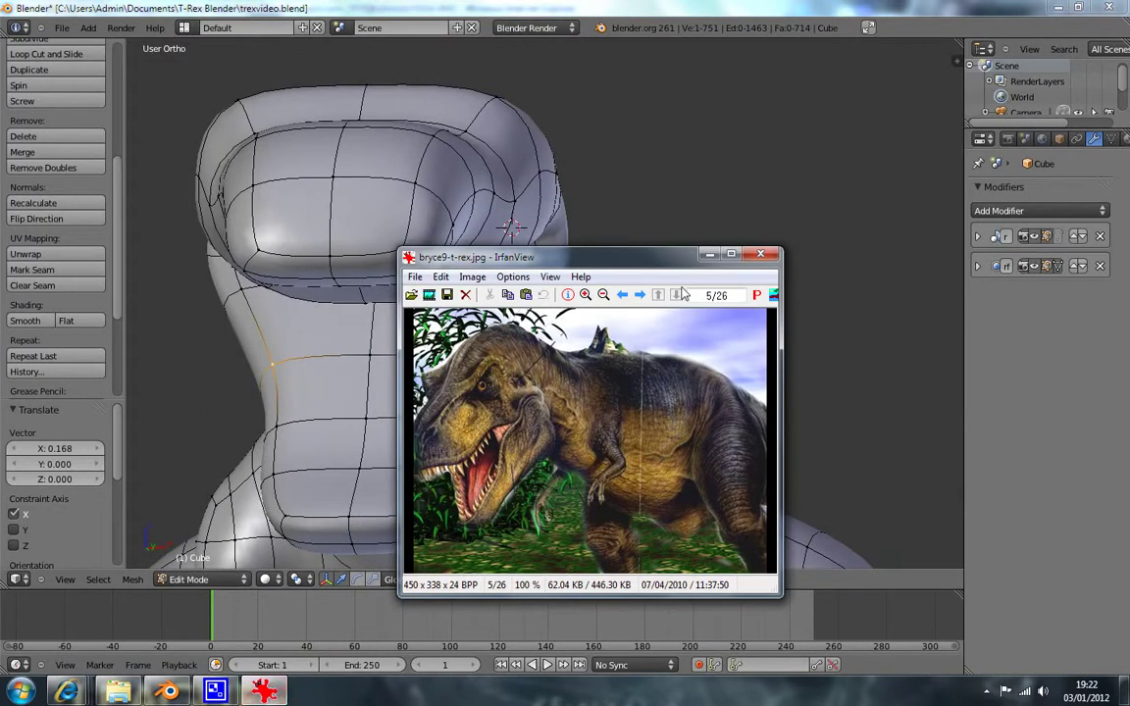
{"action": "mouse_move", "coordinate": [67, 691]}
{"action": "left_click", "coordinate": [547, 542]}
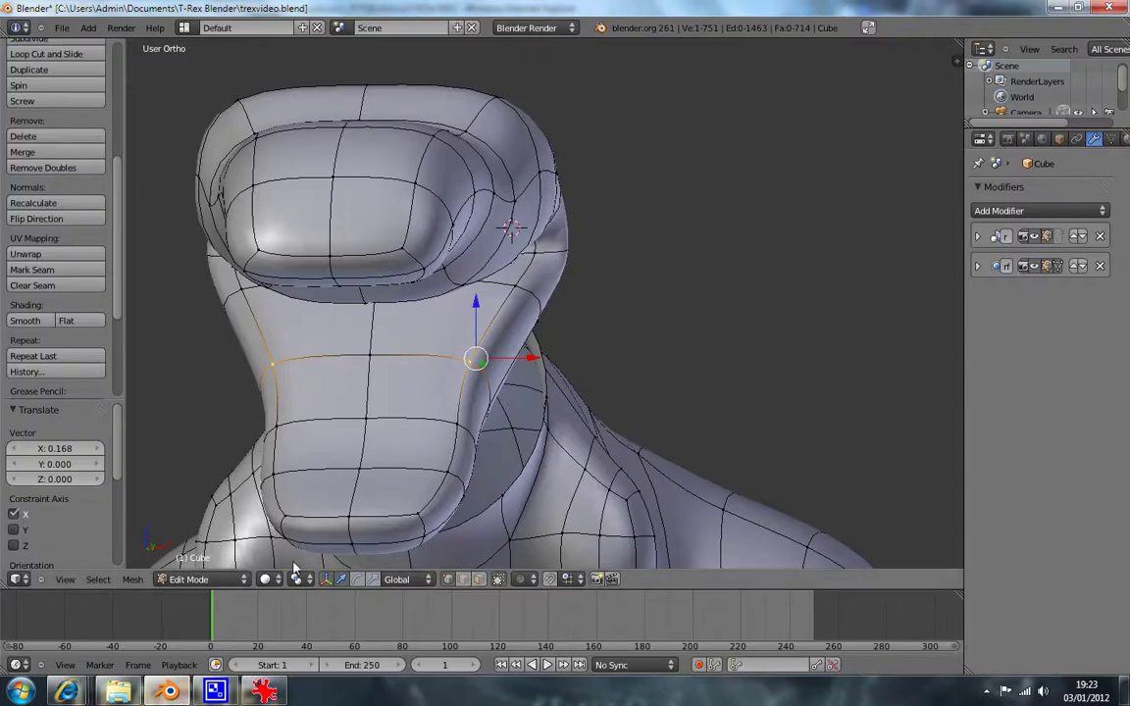
{"action": "scroll", "coordinate": [441, 487], "scroll_direction": "down", "scroll_amount": 3}
{"action": "scroll", "coordinate": [478, 472], "scroll_direction": "up", "scroll_amount": 2}
{"action": "scroll", "coordinate": [549, 456], "scroll_direction": "up", "scroll_amount": 1}
Select the lower jaw loop and faces and scale them to 0.219 along X
{"action": "mouse_move", "coordinate": [551, 445]}
{"action": "middle_mouse_down"}
{"action": "mouse_move", "coordinate": [431, 441]}
{"action": "mouse_move", "coordinate": [446, 421]}
{"action": "middle_mouse_up"}
{"action": "right_click", "coordinate": [454, 422], "text": "alt"}
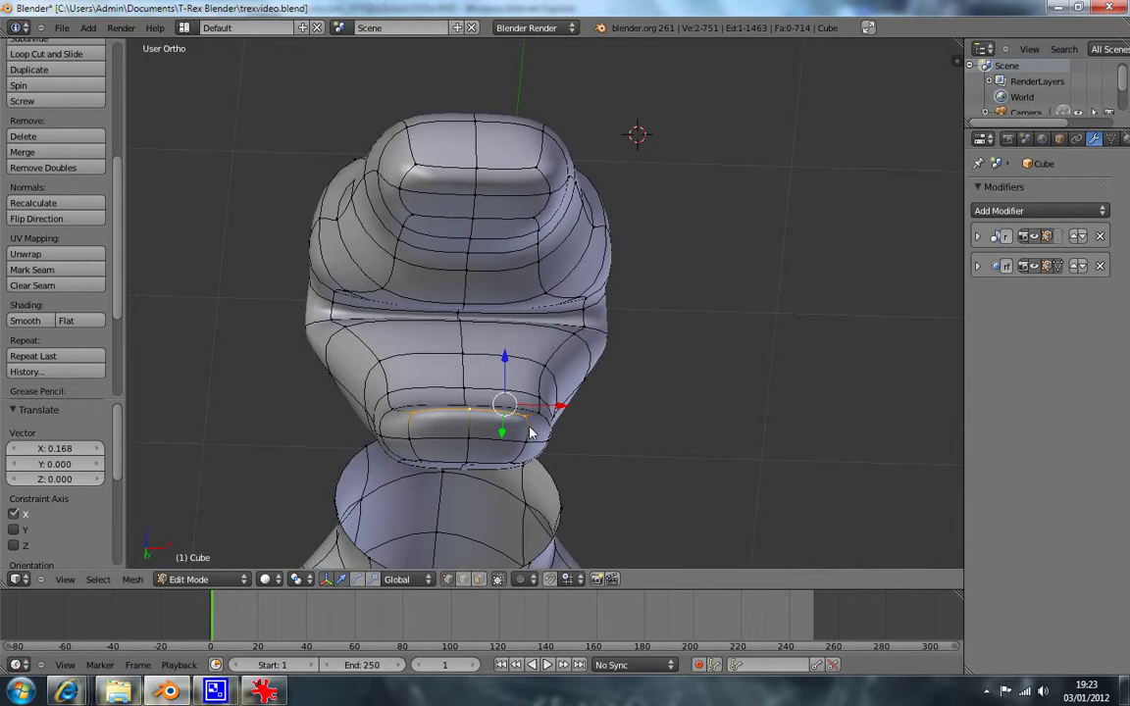
{"action": "right_click", "coordinate": [449, 446], "text": "shift"}
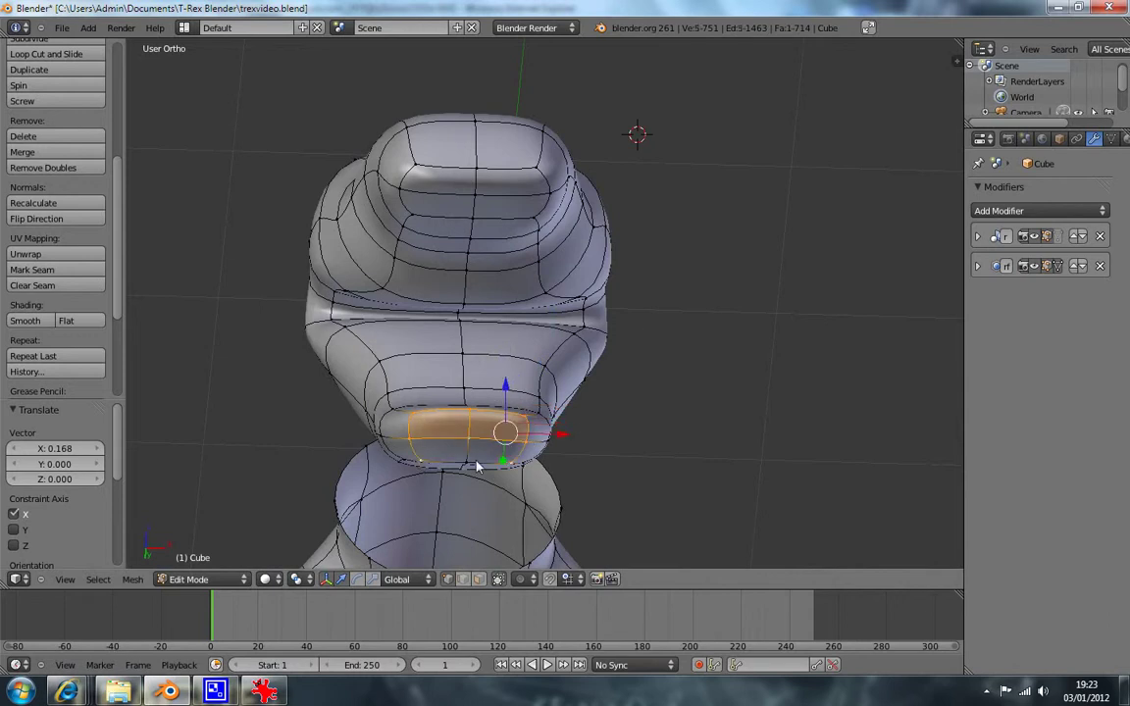
{"action": "right_click", "coordinate": [456, 451], "text": "shift"}
{"action": "key", "text": "KP_7"}
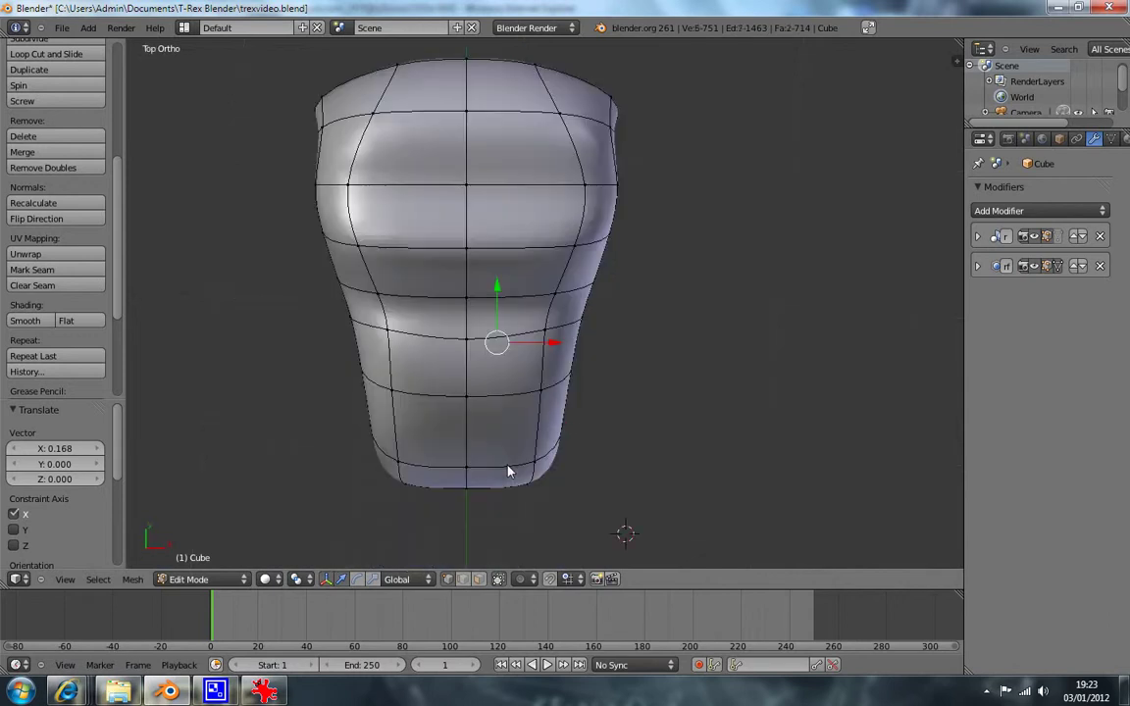
{"action": "key", "text": "KP_1"}
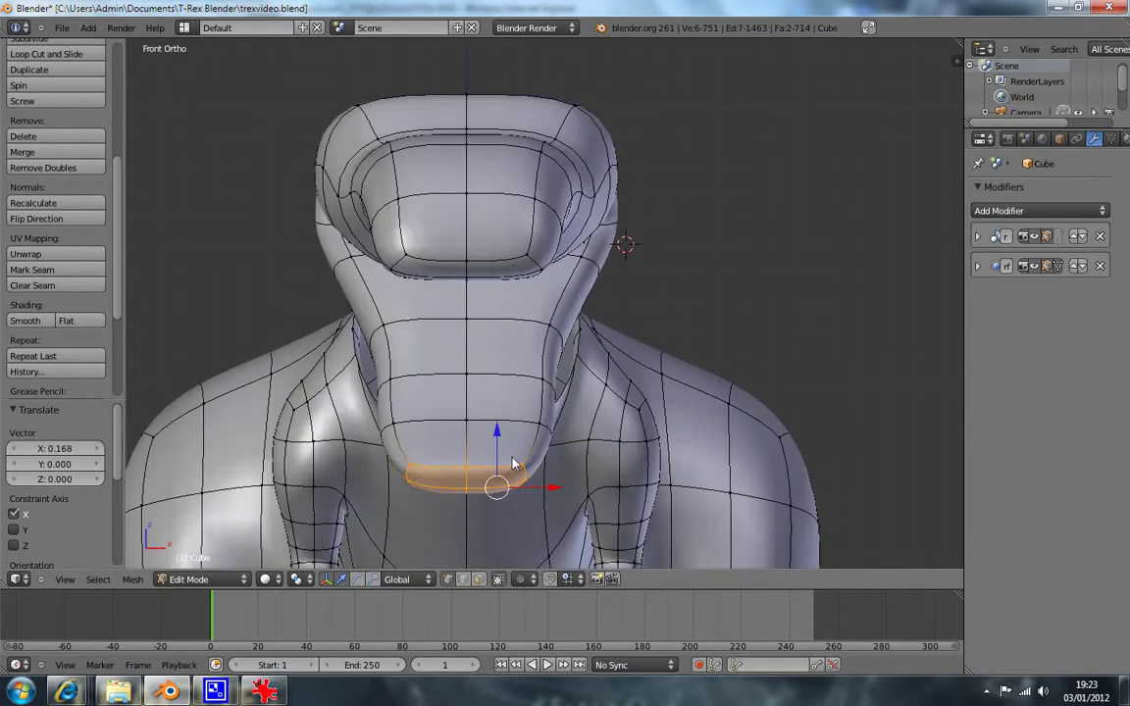
{"action": "key", "text": "s"}
{"action": "key", "text": "x"}
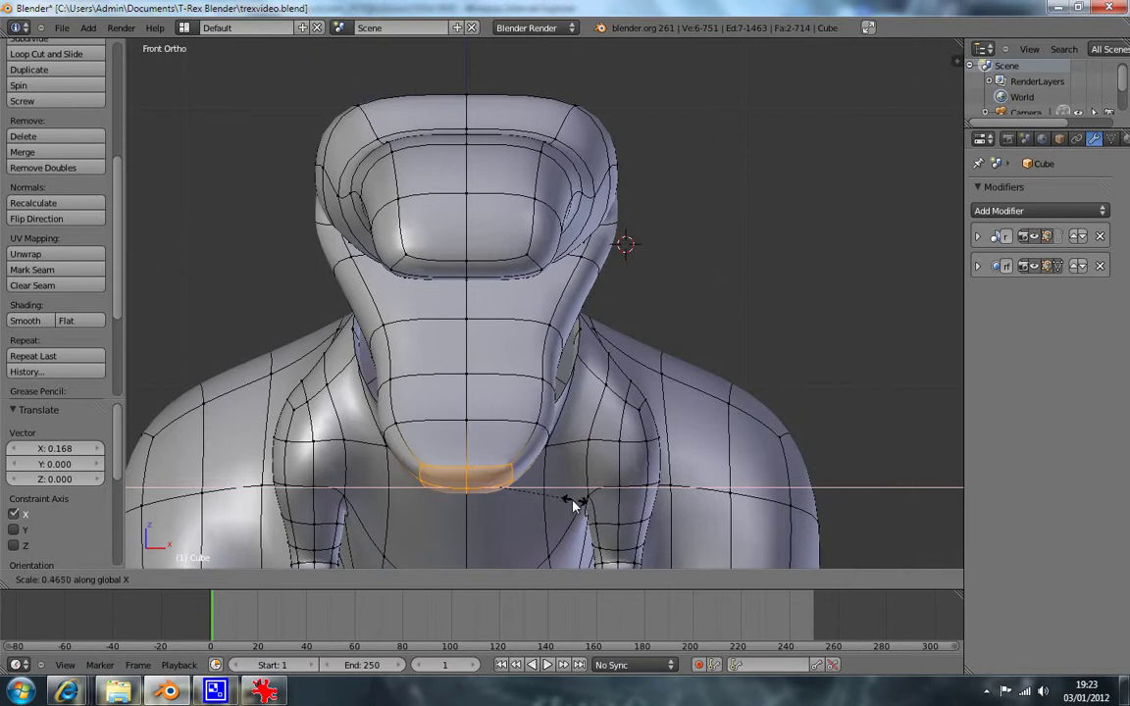
{"action": "left_click", "coordinate": [536, 497]}
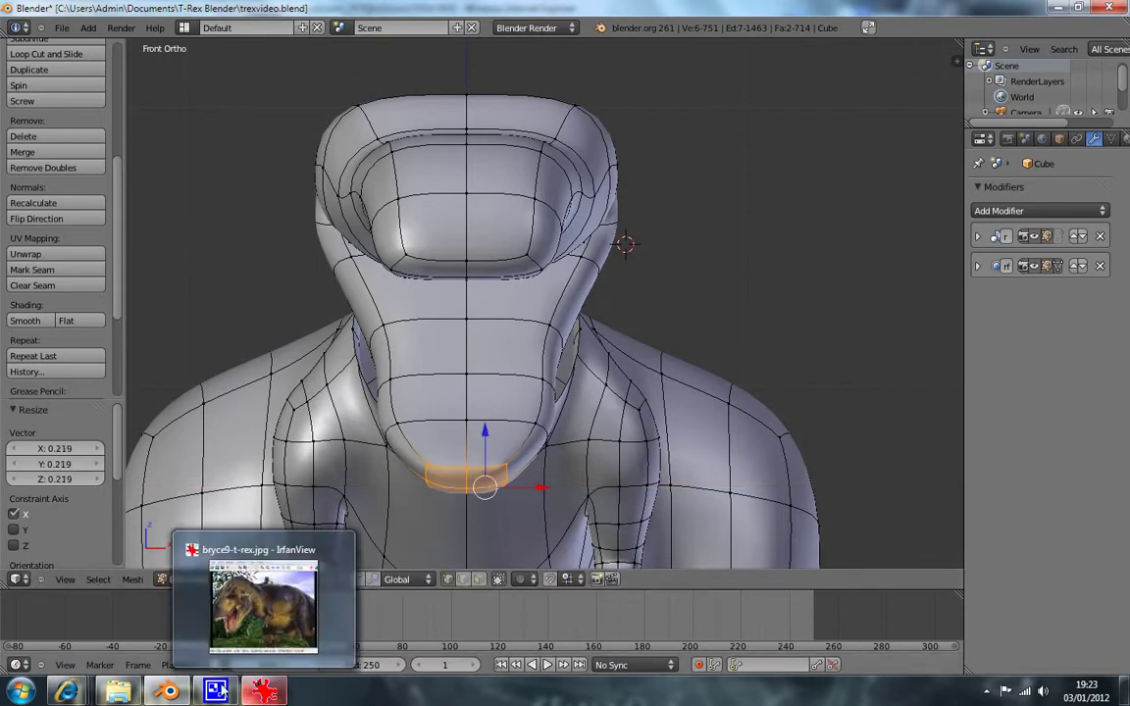
Compare the narrowed jaw against the T-rex skeleton reference image
{"action": "mouse_move", "coordinate": [67, 691]}
{"action": "left_click", "coordinate": [552, 618]}
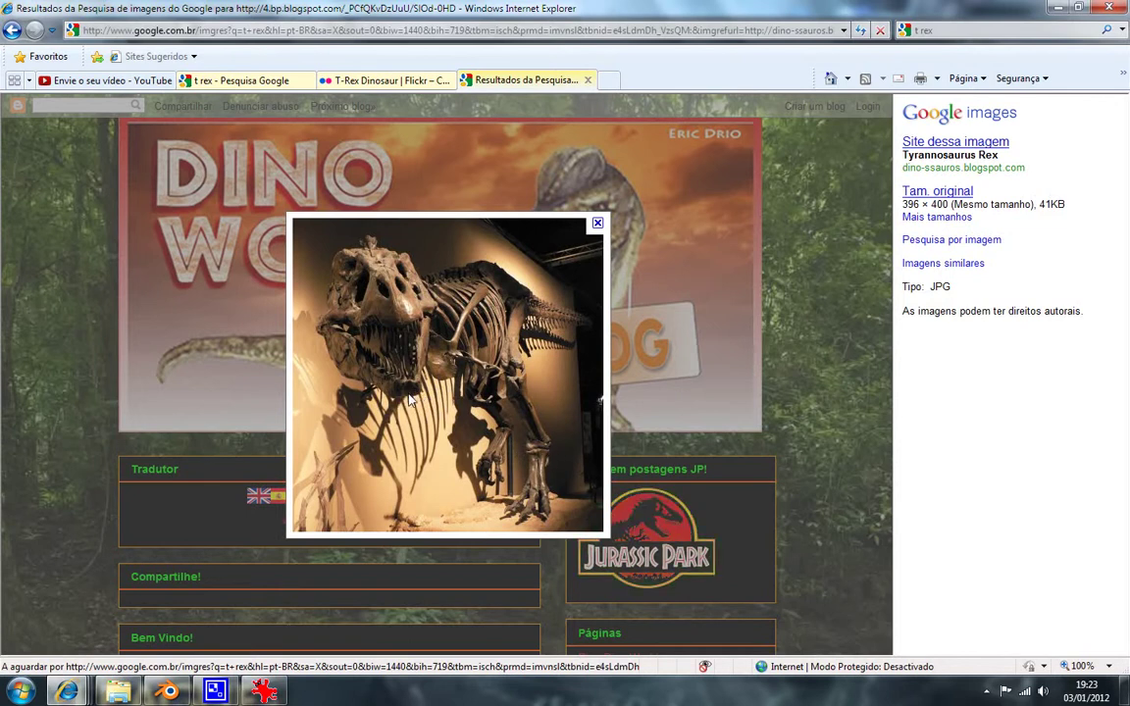
{"action": "left_click", "coordinate": [169, 691]}
{"action": "scroll", "coordinate": [729, 363], "scroll_direction": "down", "scroll_amount": 3, "text": "shift"}
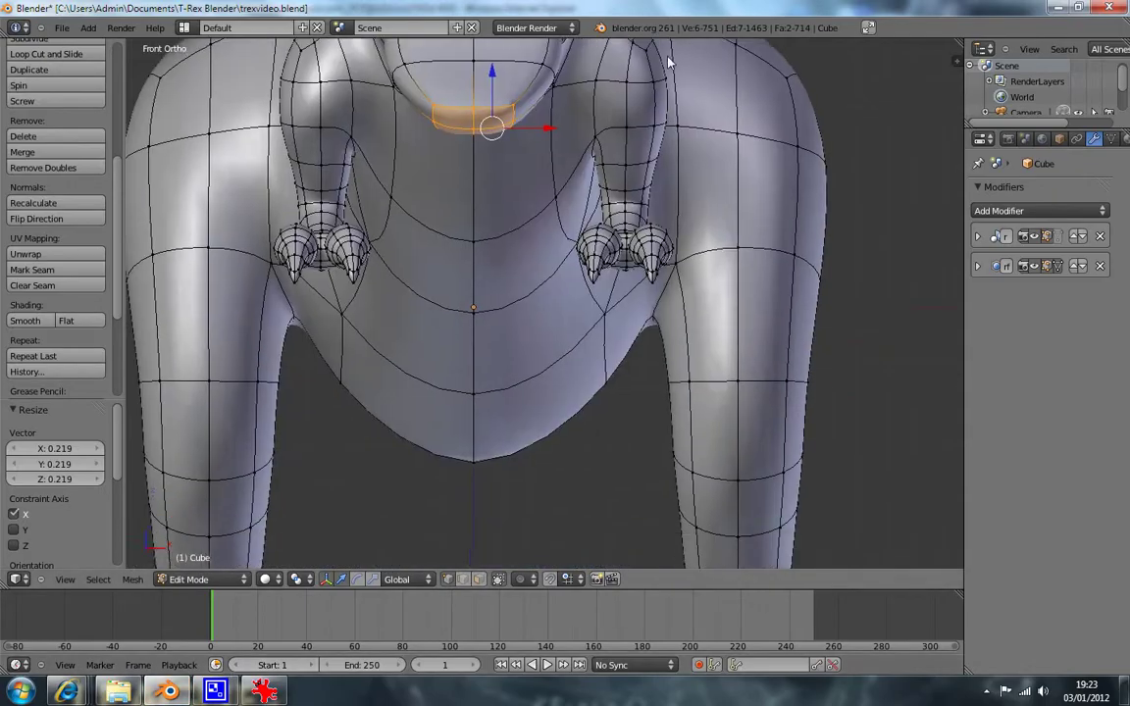
{"action": "scroll", "coordinate": [728, 363], "scroll_direction": "down", "scroll_amount": 3, "text": "shift"}
{"action": "scroll", "coordinate": [728, 363], "scroll_direction": "down", "scroll_amount": 1}
{"action": "scroll", "coordinate": [706, 365], "scroll_direction": "down", "scroll_amount": 1}
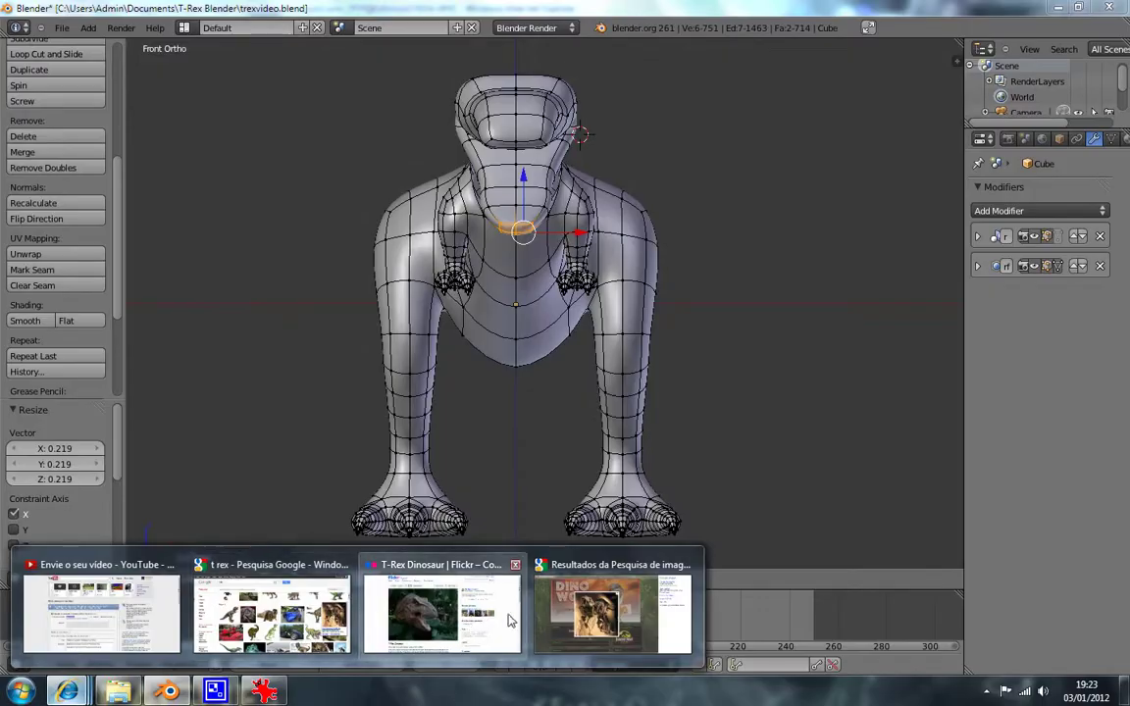
{"action": "mouse_move", "coordinate": [67, 692]}
{"action": "left_click", "coordinate": [545, 617]}
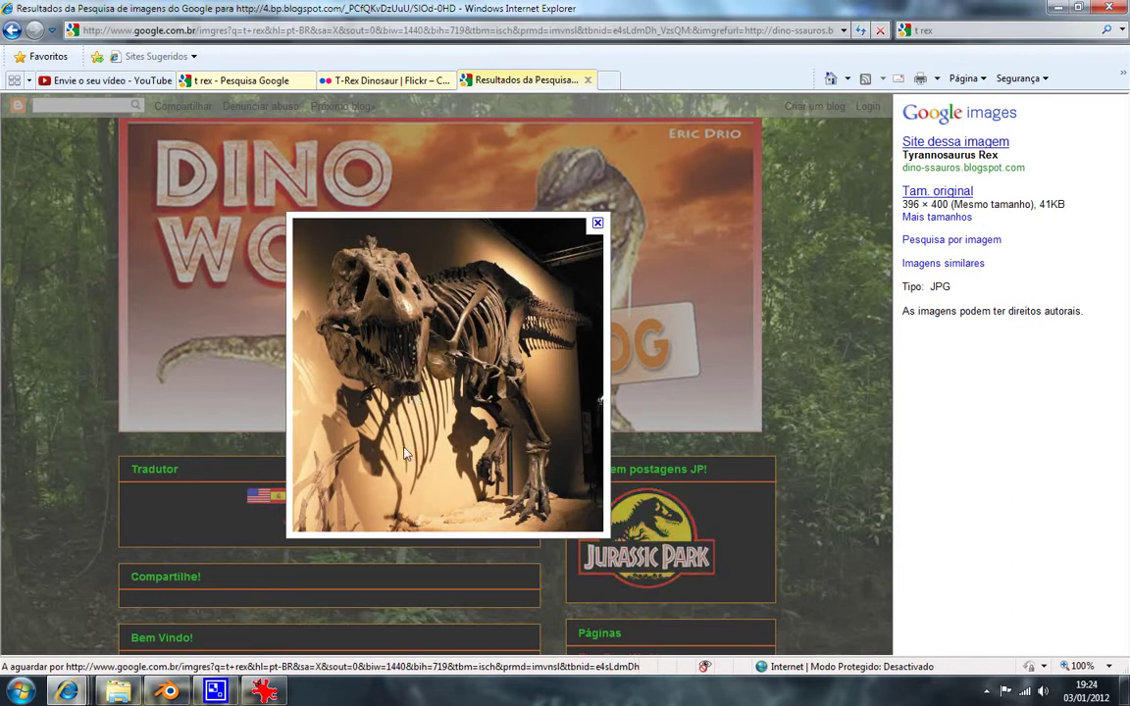
{"action": "left_click", "coordinate": [168, 692]}
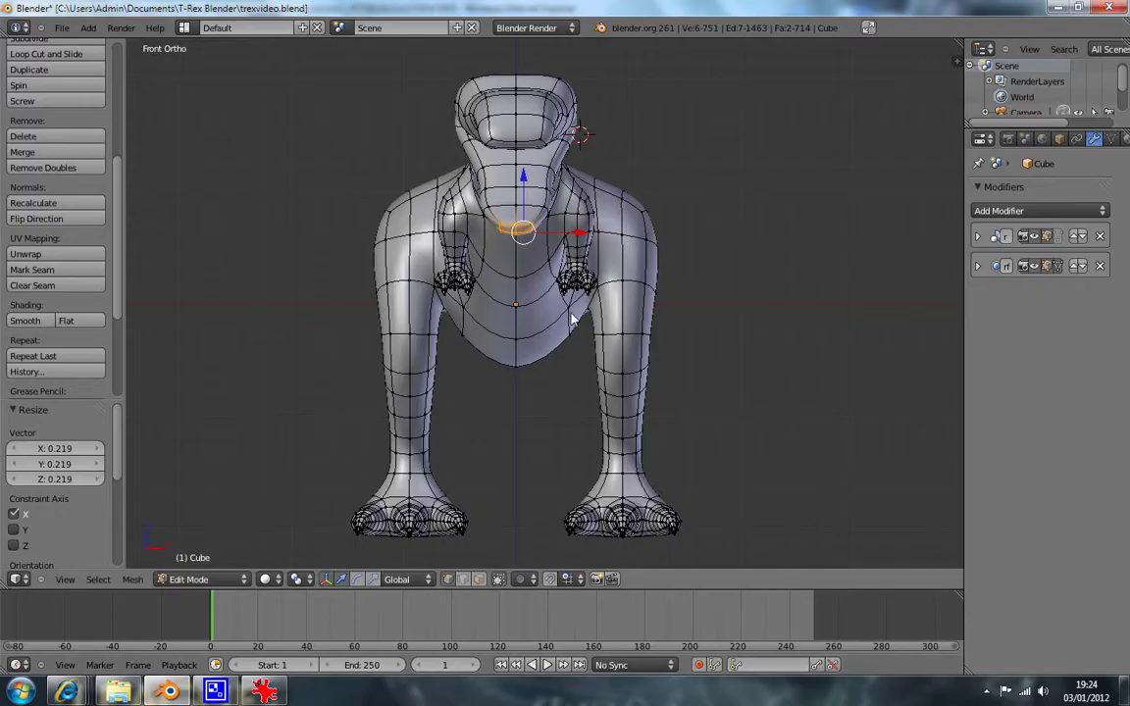
Widen the jaw loop to 1.398 along X, then deselect everything
{"action": "scroll", "coordinate": [572, 324], "scroll_direction": "up", "scroll_amount": 1}
{"action": "scroll", "coordinate": [569, 392], "scroll_direction": "up", "scroll_amount": 2}
{"action": "scroll", "coordinate": [549, 402], "scroll_direction": "up", "scroll_amount": 2}
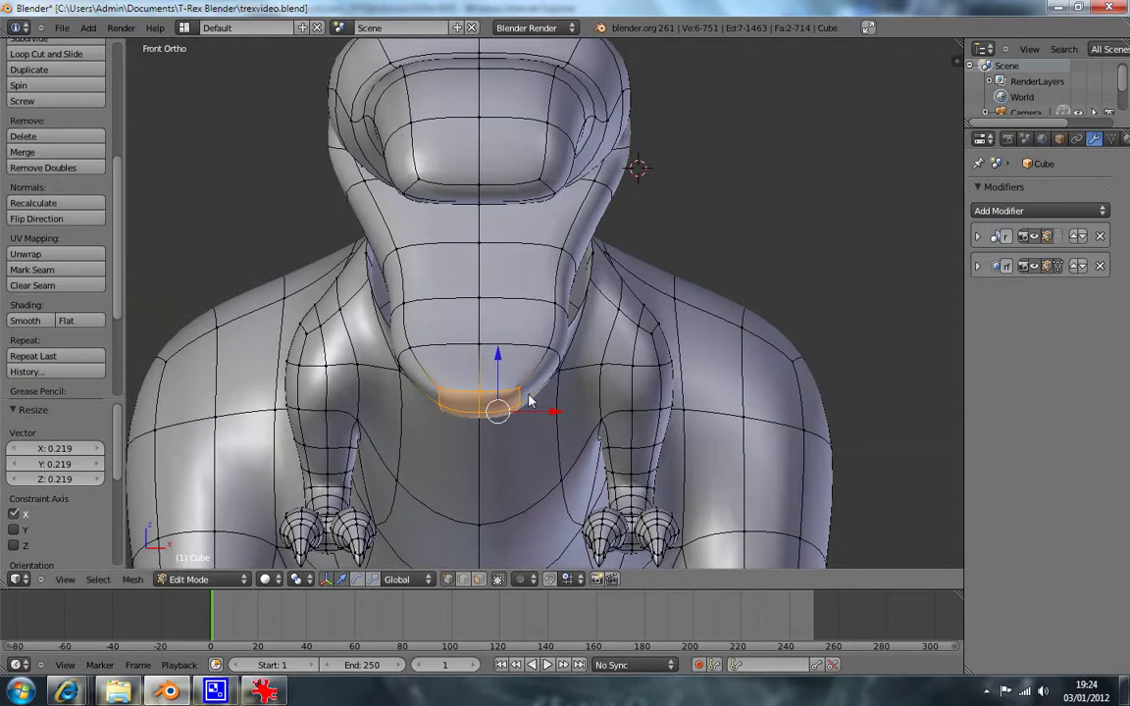
{"action": "key", "text": "s"}
{"action": "key", "text": "x"}
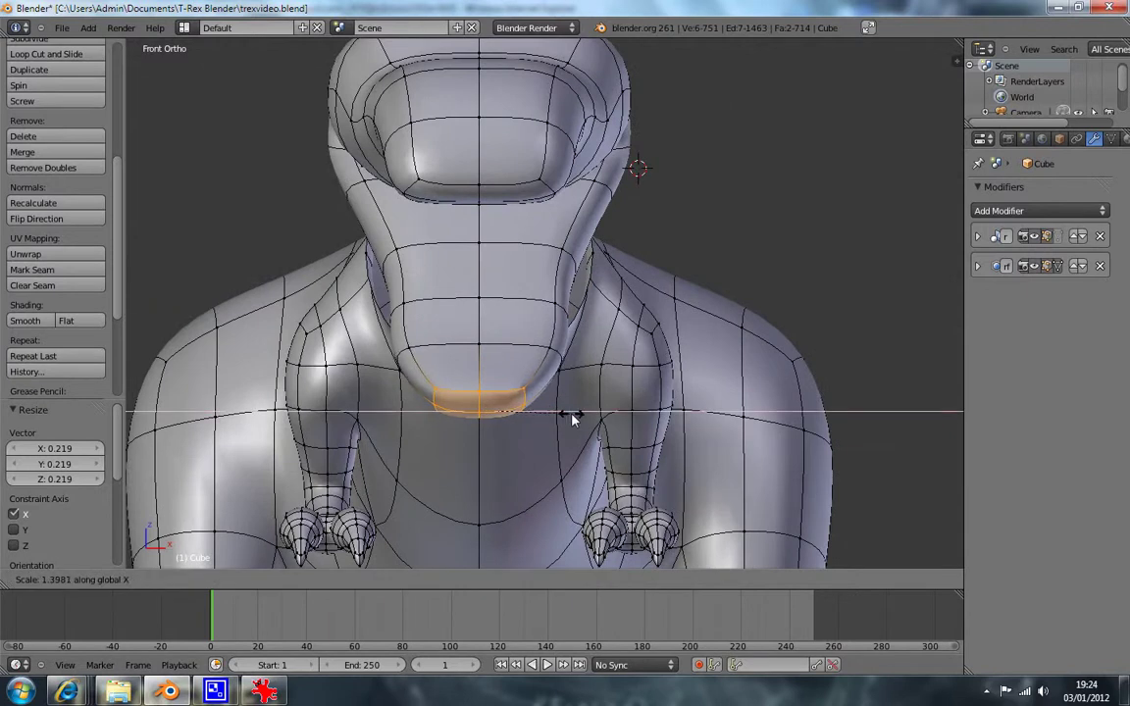
{"action": "left_click", "coordinate": [572, 418]}
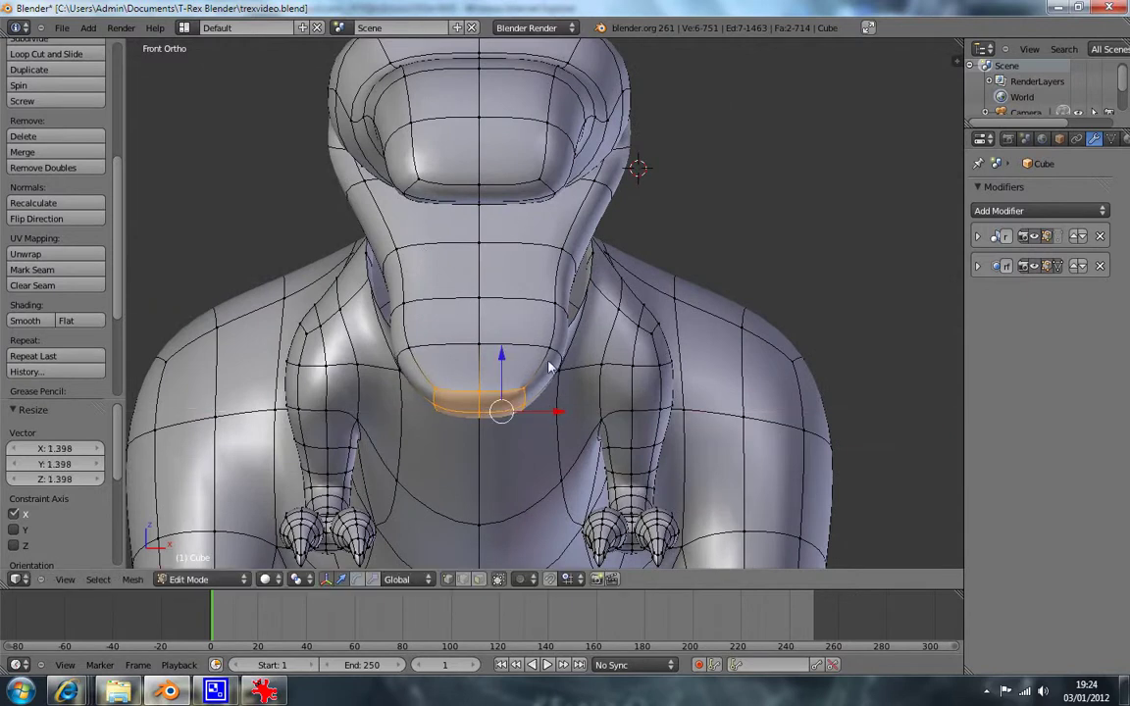
{"action": "key", "text": "a"}
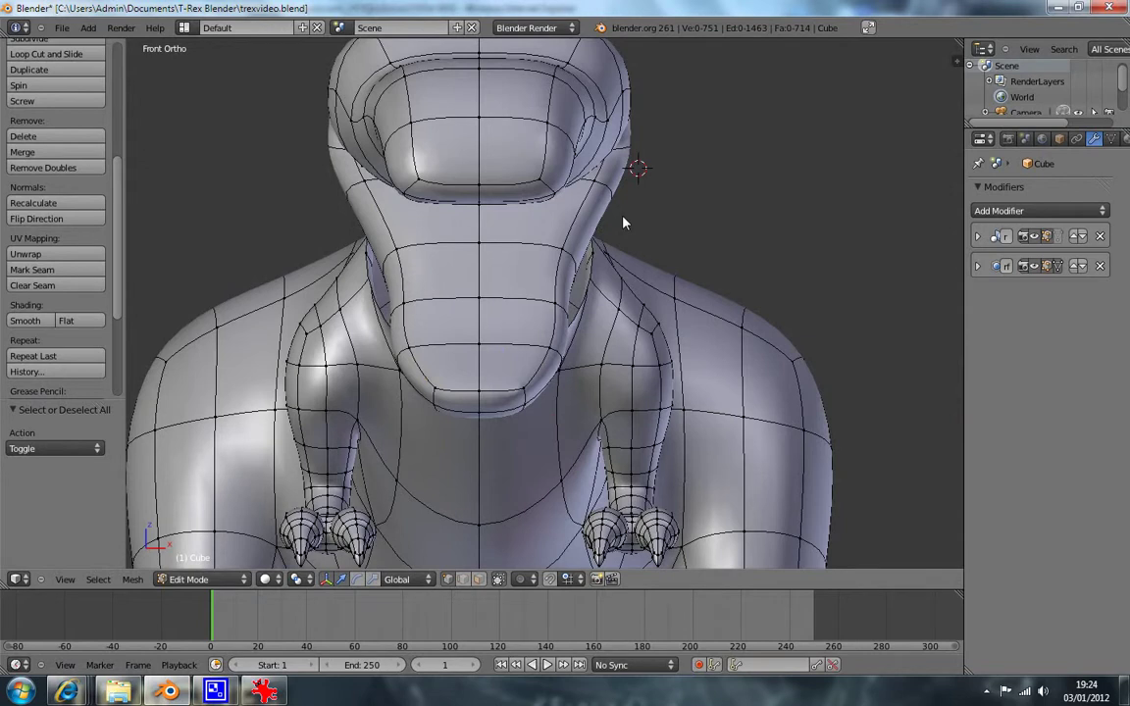
Select the neck edge loop and try moving it along X, then undo
{"action": "middle_click_drag", "start_coordinate": [623, 222], "coordinate": [703, 347]}
{"action": "right_click", "coordinate": [704, 312]}
{"action": "middle_click_drag", "start_coordinate": [691, 304], "coordinate": [699, 290]}
{"action": "right_click", "coordinate": [600, 261], "text": "alt"}
{"action": "key", "text": "KP_1"}
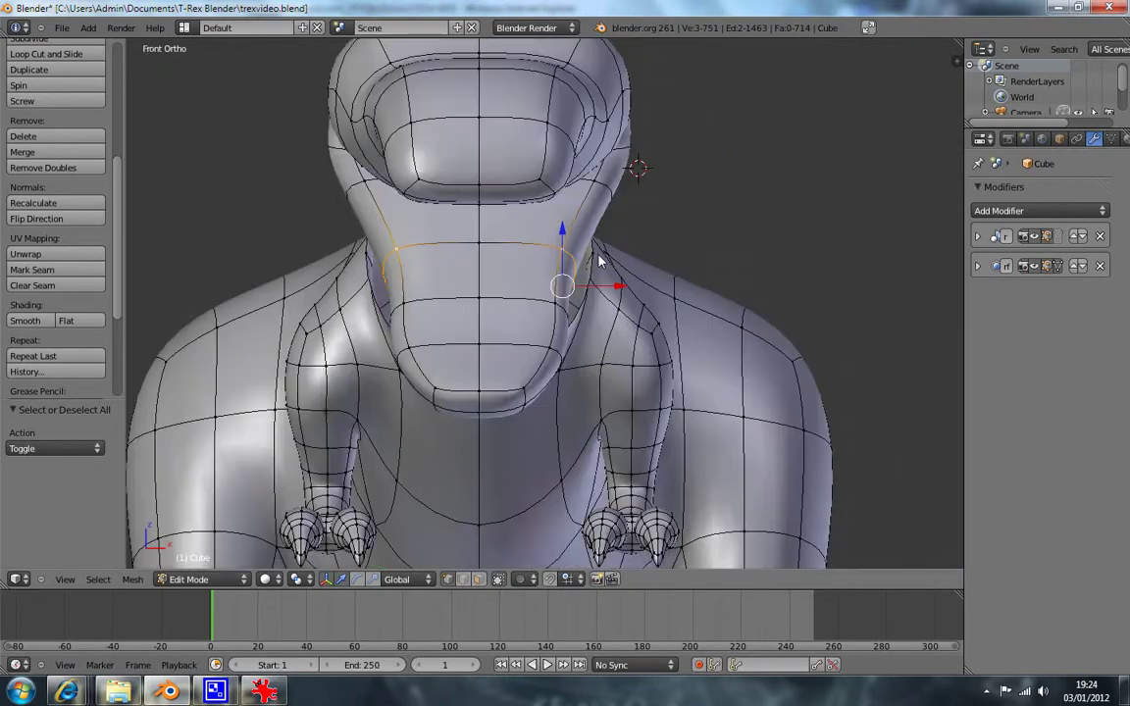
{"action": "key", "text": "g"}
{"action": "key", "text": "x"}
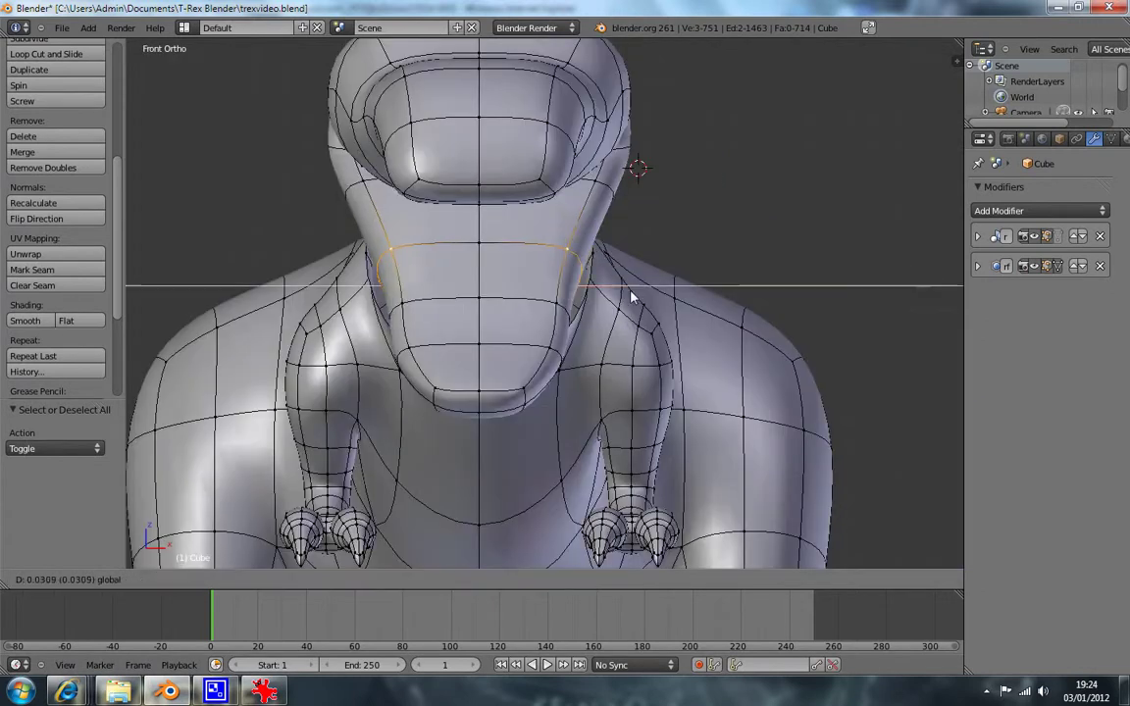
{"action": "left_click", "coordinate": [636, 299]}
{"action": "key", "text": "ctrl+z"}
Slide the throat loop along X in front view, deselect, and inspect the head shape
{"action": "mouse_move", "coordinate": [544, 328]}
{"action": "middle_mouse_down"}
{"action": "mouse_move", "coordinate": [575, 341]}
{"action": "mouse_move", "coordinate": [610, 392]}
{"action": "middle_mouse_up"}
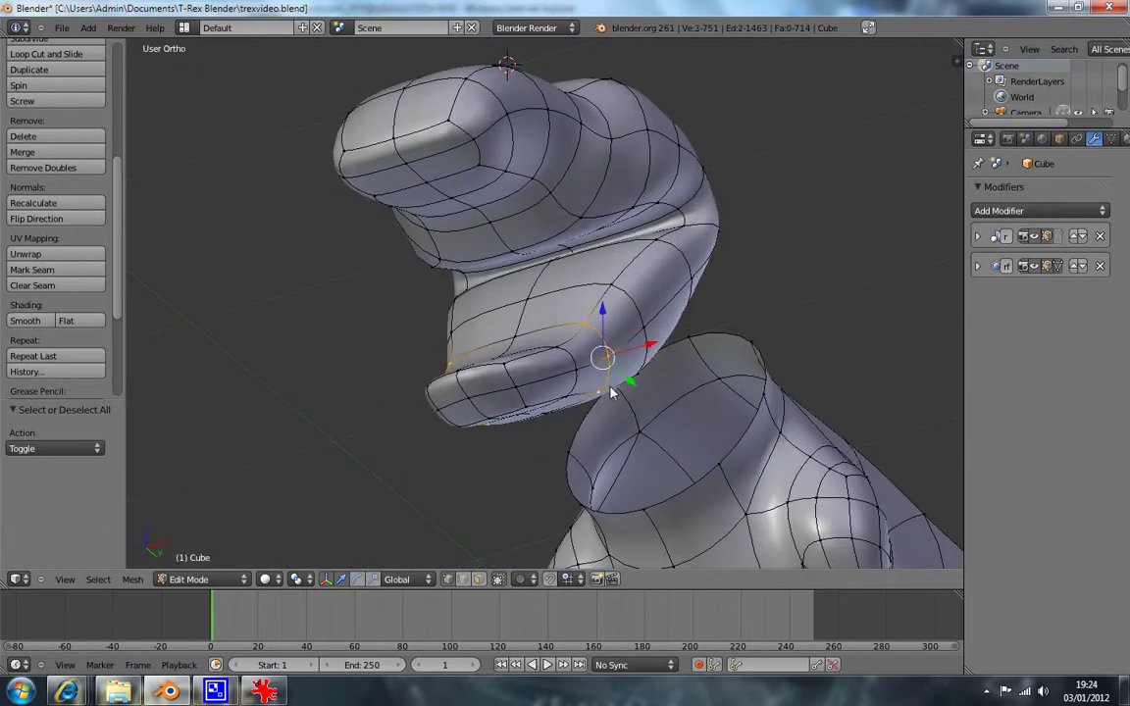
{"action": "key", "text": "KP_1"}
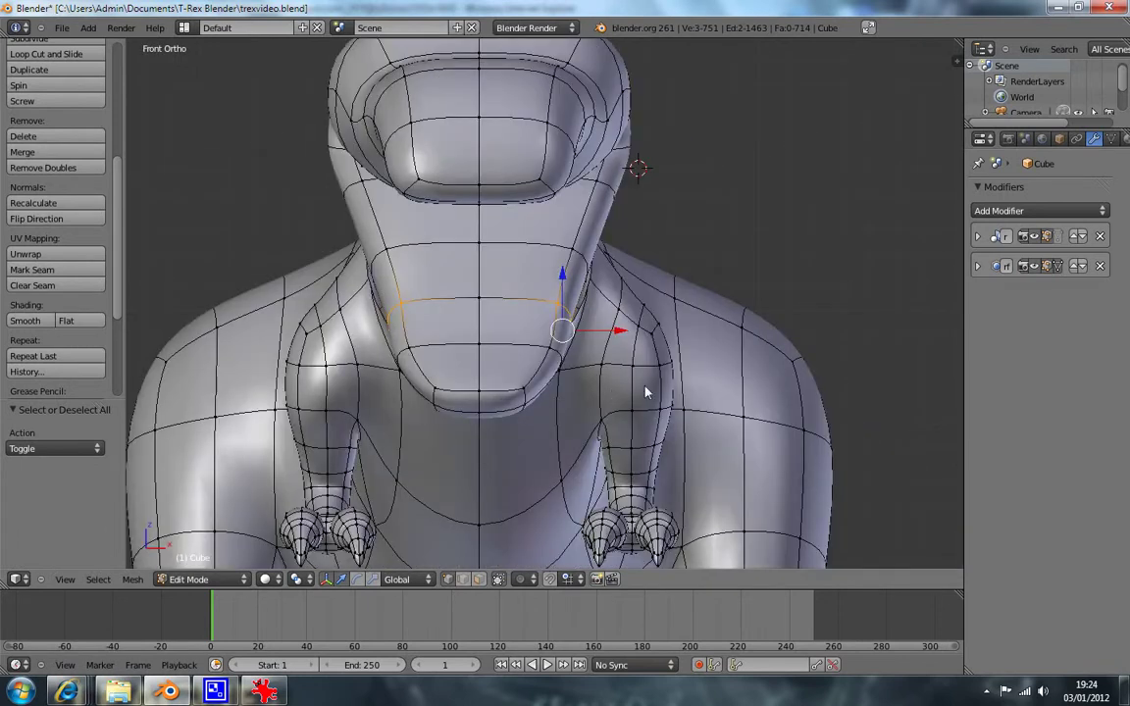
{"action": "left_click_drag", "start_coordinate": [616, 333], "coordinate": [589, 390]}
{"action": "mouse_move", "coordinate": [588, 390]}
{"action": "middle_mouse_down"}
{"action": "mouse_move", "coordinate": [580, 378]}
{"action": "mouse_move", "coordinate": [568, 404]}
{"action": "middle_mouse_up"}
{"action": "key", "text": "KP_1"}
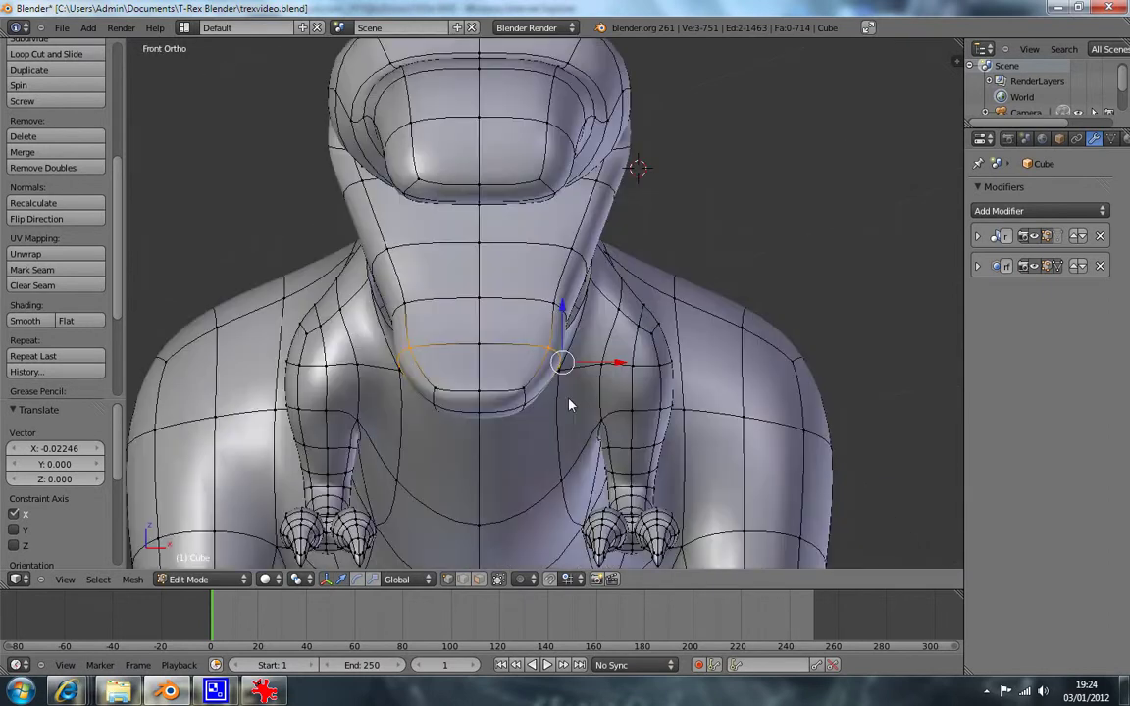
{"action": "left_click_drag", "start_coordinate": [616, 368], "coordinate": [595, 370]}
{"action": "key", "text": "a"}
{"action": "mouse_move", "coordinate": [478, 385]}
{"action": "middle_mouse_down"}
{"action": "mouse_move", "coordinate": [468, 376]}
{"action": "mouse_move", "coordinate": [493, 375]}
{"action": "mouse_move", "coordinate": [409, 335]}
{"action": "mouse_move", "coordinate": [472, 396]}
{"action": "mouse_move", "coordinate": [531, 393]}
{"action": "mouse_move", "coordinate": [604, 362]}
{"action": "middle_mouse_up"}
{"action": "key", "text": "KP_1"}
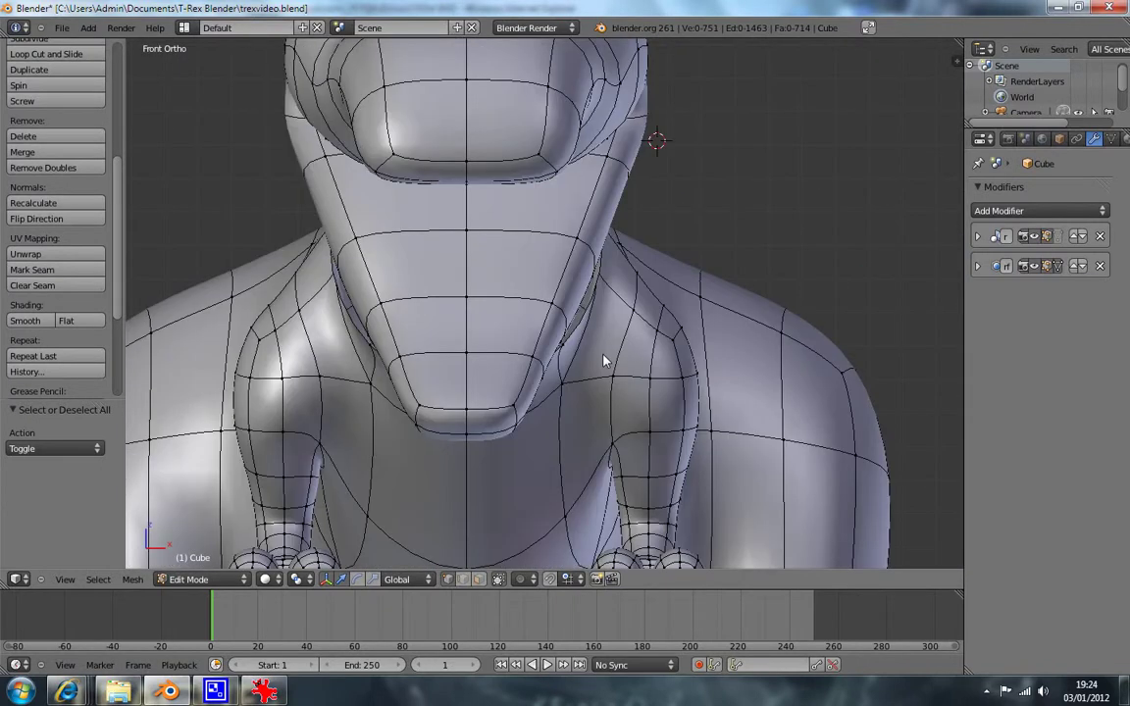
{"action": "mouse_move", "coordinate": [698, 310]}
{"action": "middle_mouse_down"}
{"action": "mouse_move", "coordinate": [676, 295]}
{"action": "mouse_move", "coordinate": [670, 211]}
{"action": "mouse_move", "coordinate": [696, 215]}
{"action": "mouse_move", "coordinate": [685, 250]}
{"action": "mouse_move", "coordinate": [600, 257]}
{"action": "mouse_move", "coordinate": [655, 267]}
{"action": "mouse_move", "coordinate": [686, 255]}
{"action": "middle_mouse_up"}
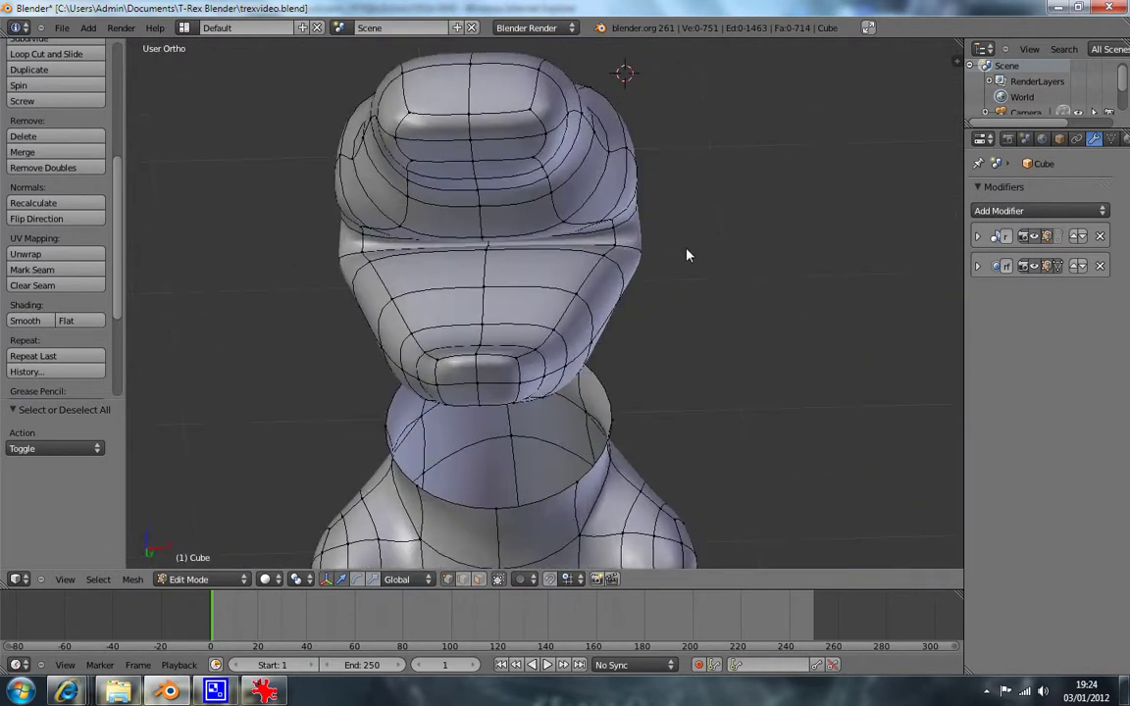
Select three cheek vertices on the right side and move them along X
{"action": "right_click", "coordinate": [602, 259]}
{"action": "right_click", "coordinate": [580, 297], "text": "shift"}
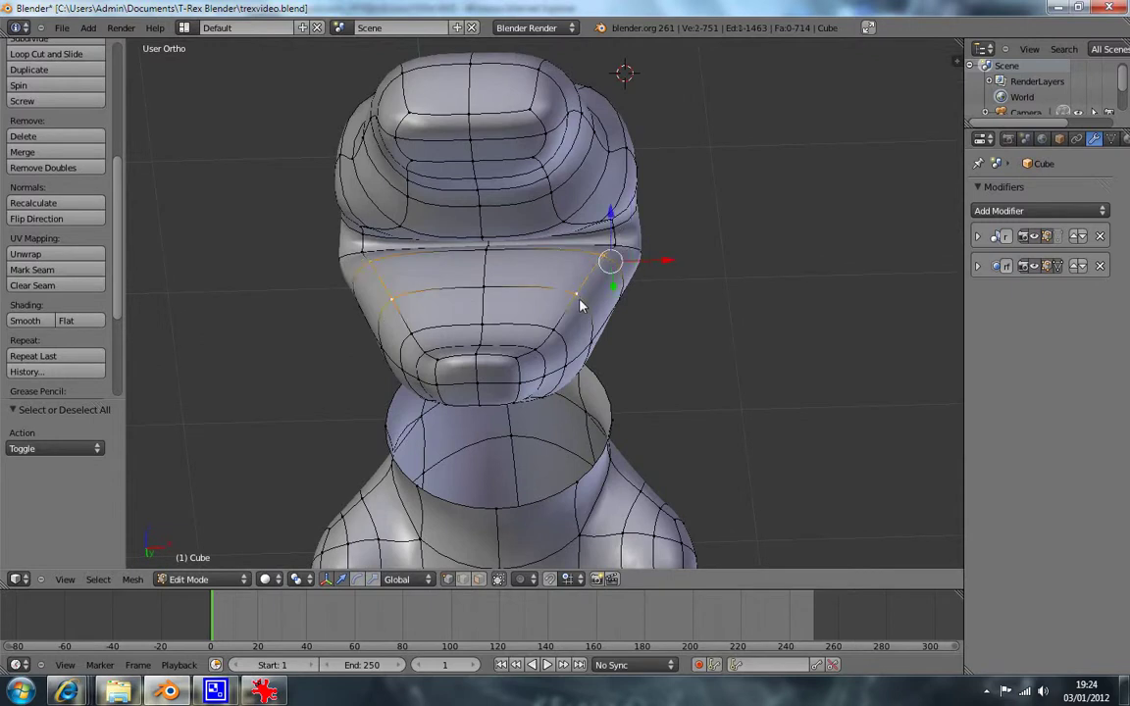
{"action": "right_click", "coordinate": [556, 332], "text": "shift"}
{"action": "mouse_move", "coordinate": [574, 365]}
{"action": "middle_mouse_down"}
{"action": "mouse_move", "coordinate": [580, 421]}
{"action": "mouse_move", "coordinate": [575, 391]}
{"action": "mouse_move", "coordinate": [467, 365]}
{"action": "mouse_move", "coordinate": [575, 388]}
{"action": "middle_mouse_up"}
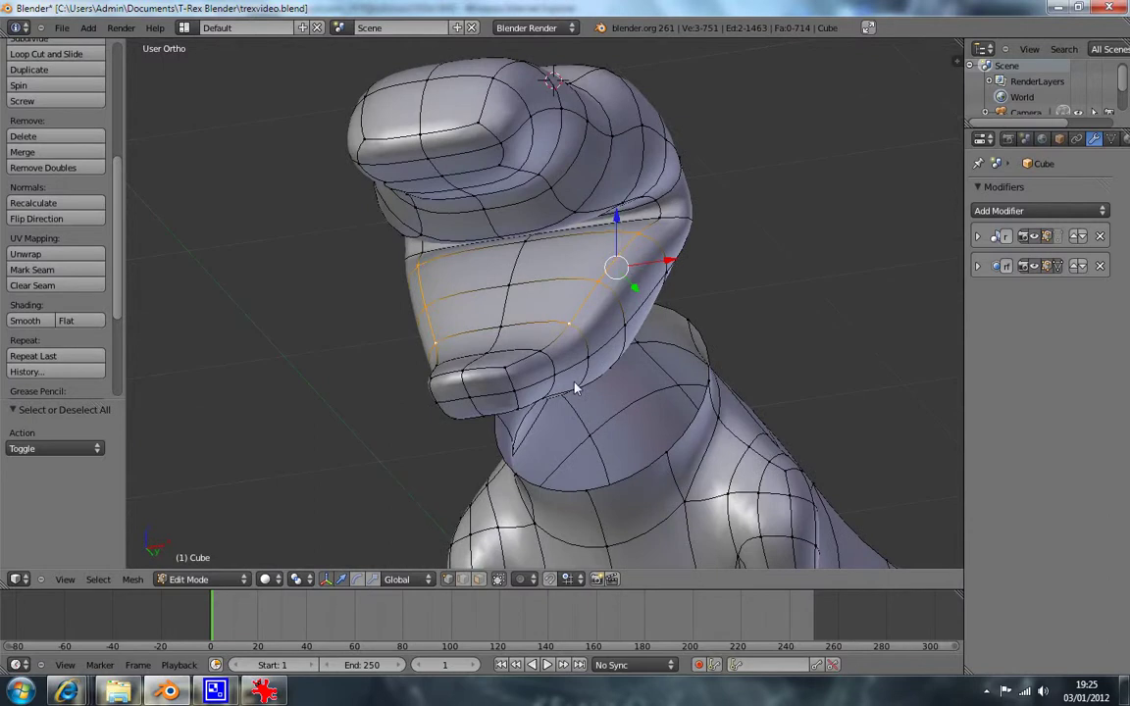
{"action": "key", "text": "KP_7"}
{"action": "key", "text": "KP_1"}
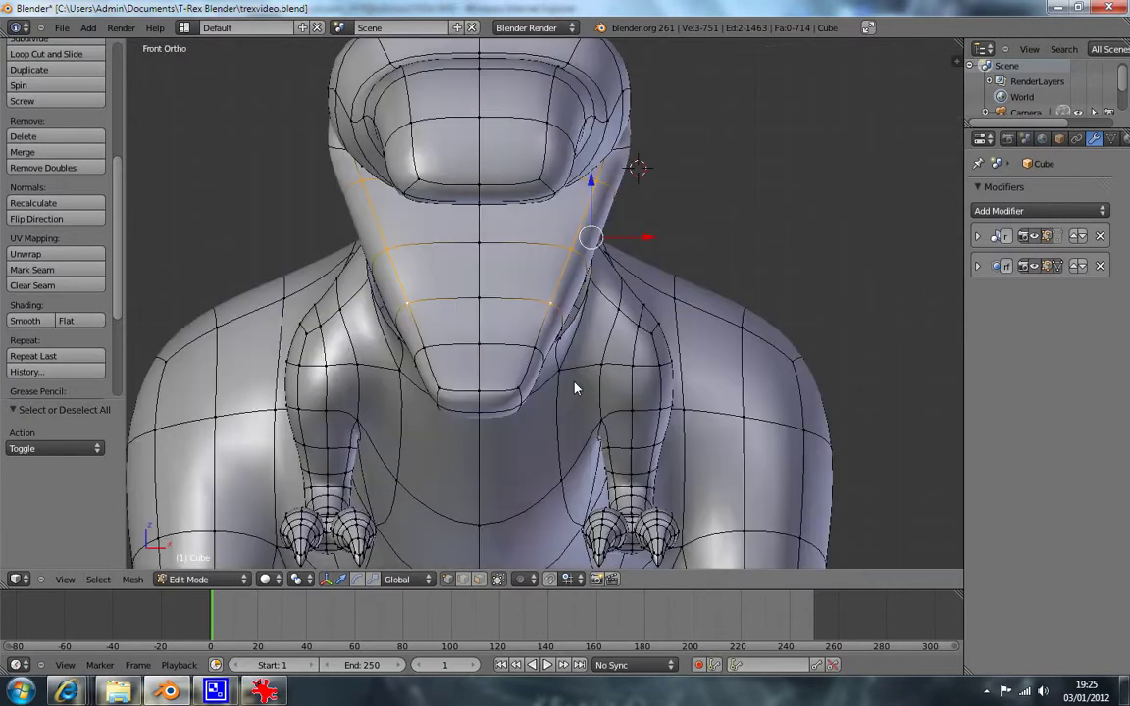
{"action": "key", "text": "g"}
{"action": "key", "text": "x"}
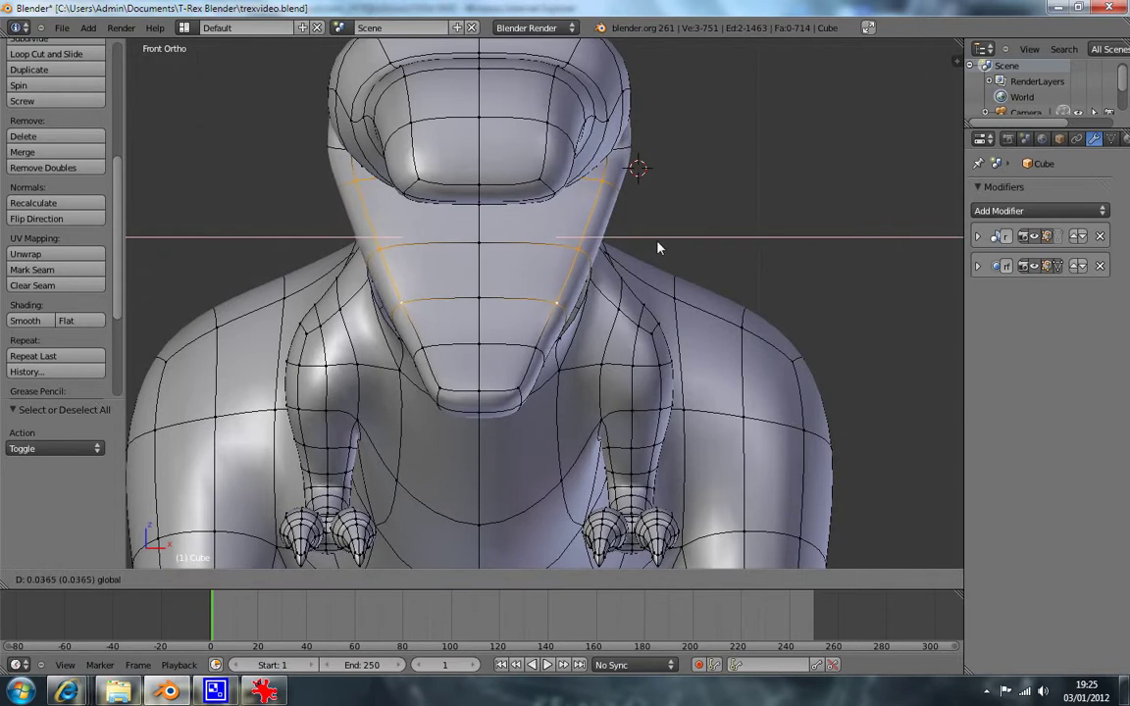
{"action": "left_click", "coordinate": [657, 248]}
In front wireframe view, shift the lower jaw side loop slightly outward along X
{"action": "mouse_move", "coordinate": [657, 248]}
{"action": "middle_mouse_down"}
{"action": "mouse_move", "coordinate": [735, 289]}
{"action": "mouse_move", "coordinate": [696, 350]}
{"action": "mouse_move", "coordinate": [666, 359]}
{"action": "middle_mouse_up"}
{"action": "right_click", "coordinate": [588, 384], "text": "alt"}
{"action": "right_click", "coordinate": [596, 397], "text": "alt"}
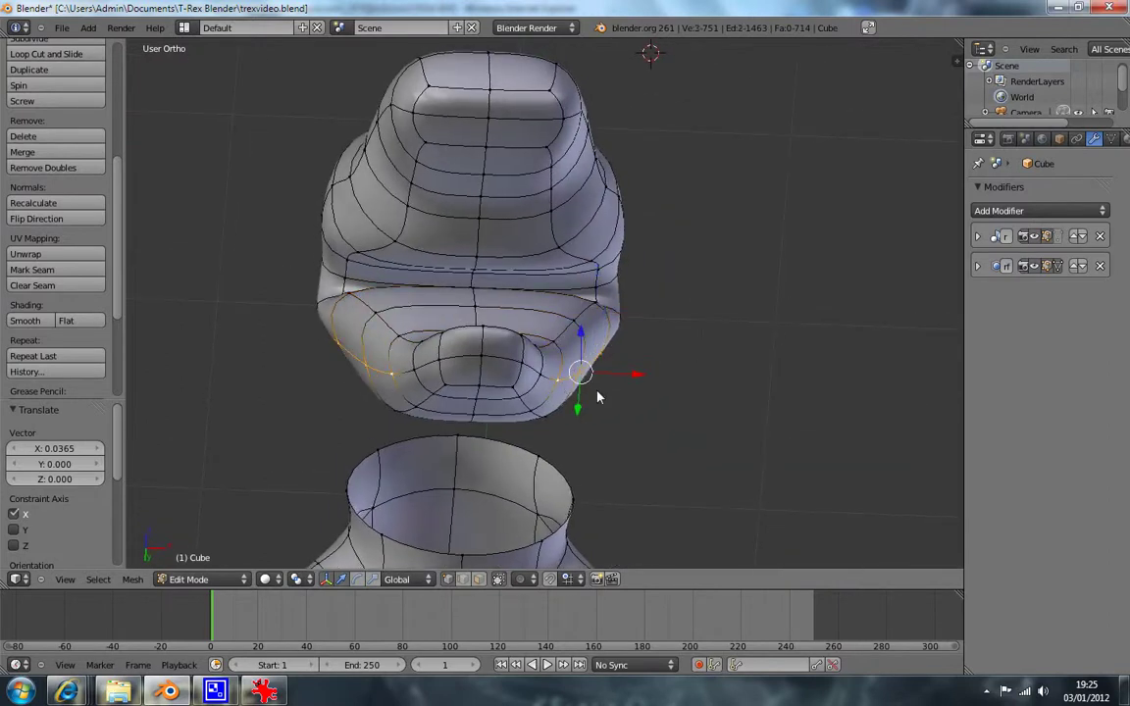
{"action": "key", "text": "KP_1"}
{"action": "key", "text": "z"}
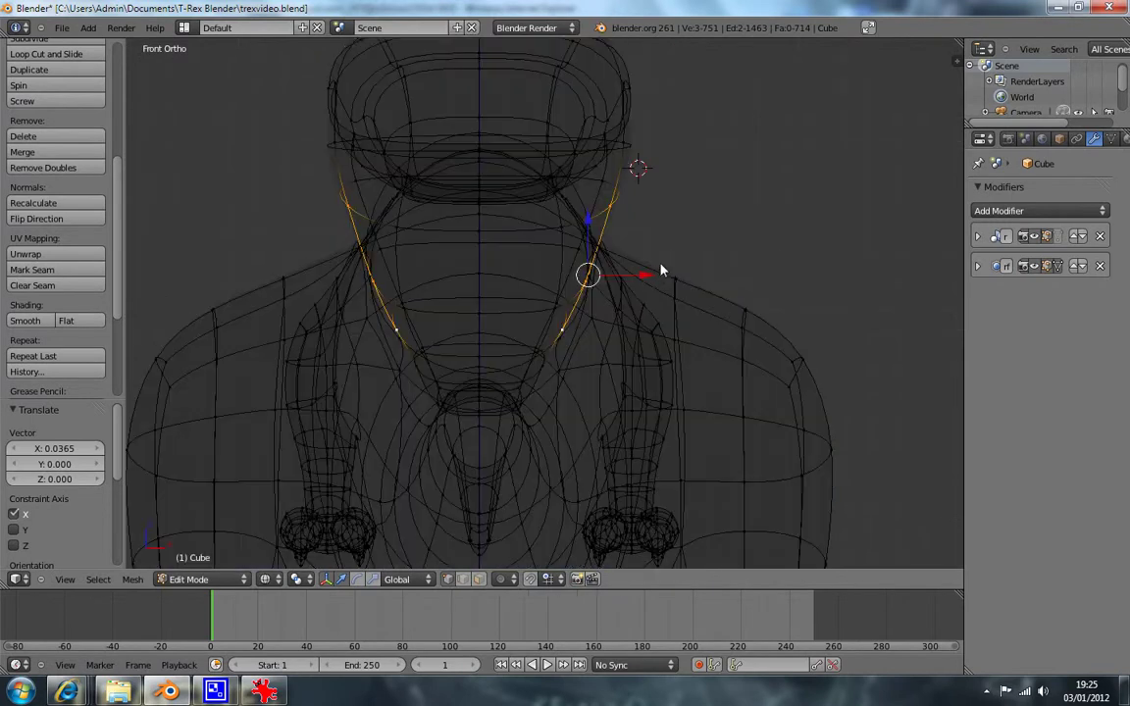
{"action": "left_click_drag", "start_coordinate": [647, 279], "coordinate": [656, 278]}
{"action": "key", "text": "a"}
{"action": "key", "text": "z"}
Select the throat loop under the jaw, checking it from back, top, underneath and side
{"action": "middle_click_drag", "start_coordinate": [655, 322], "coordinate": [617, 244]}
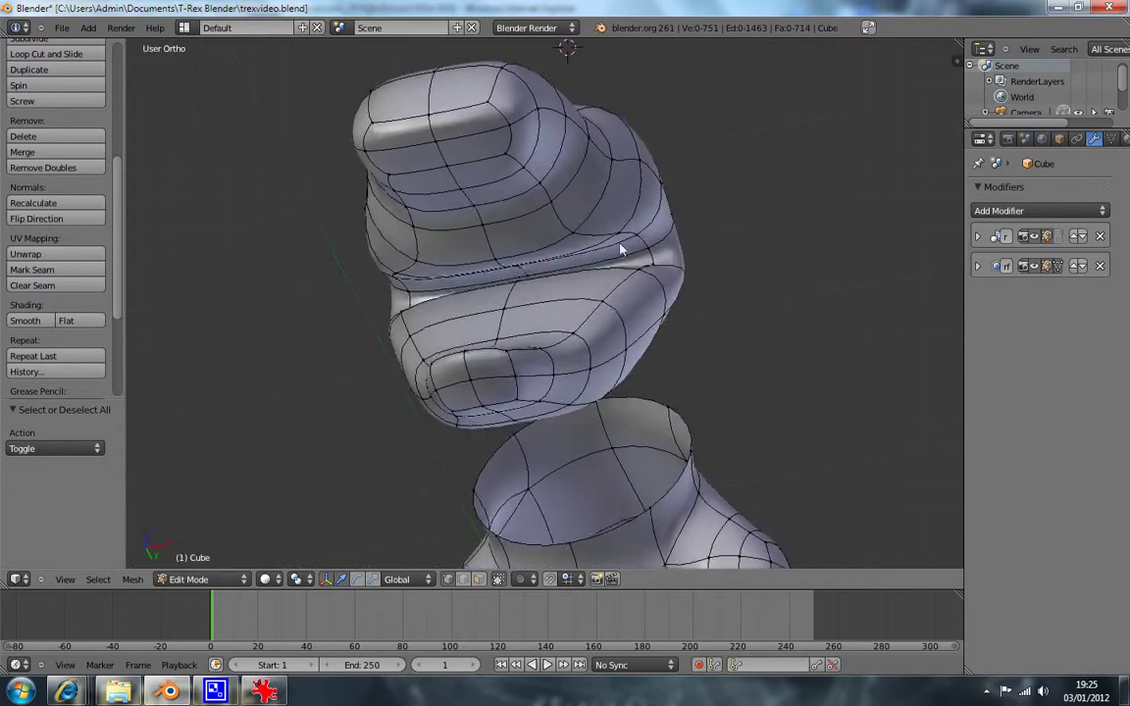
{"action": "mouse_move", "coordinate": [600, 374]}
{"action": "middle_mouse_down"}
{"action": "mouse_move", "coordinate": [560, 300]}
{"action": "mouse_move", "coordinate": [514, 311]}
{"action": "mouse_move", "coordinate": [630, 350]}
{"action": "mouse_move", "coordinate": [654, 332]}
{"action": "middle_mouse_up"}
{"action": "key", "text": "ctrl+KP_1"}
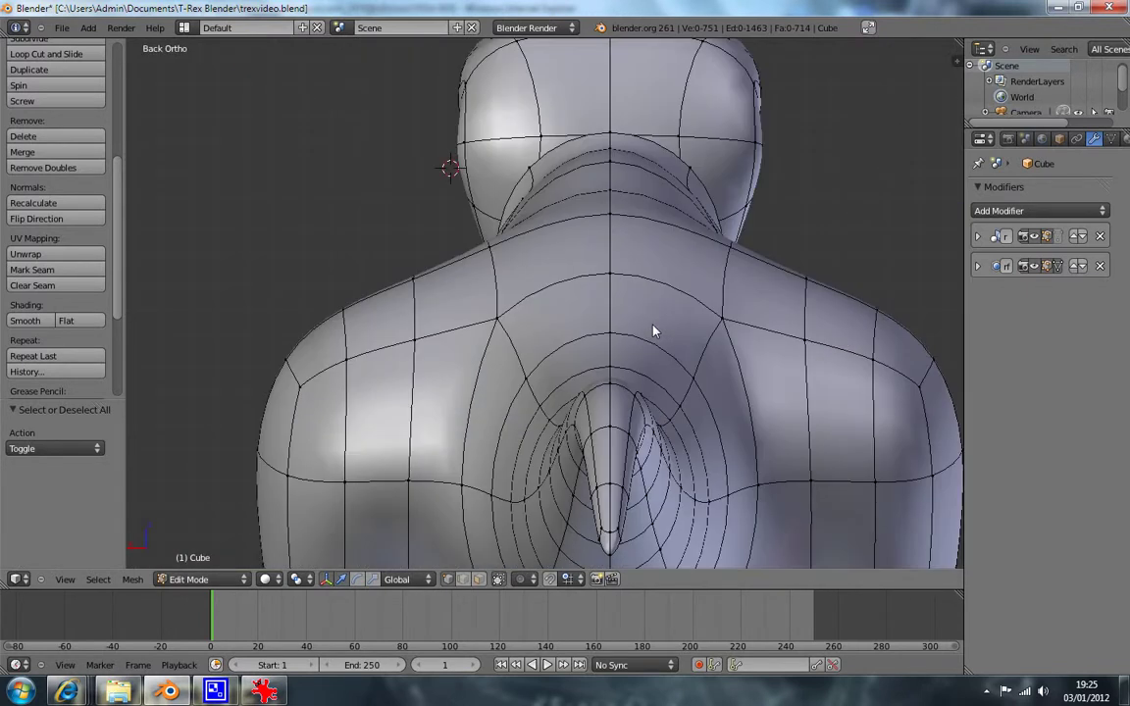
{"action": "key", "text": "KP_7"}
{"action": "key", "text": "ctrl+KP_7"}
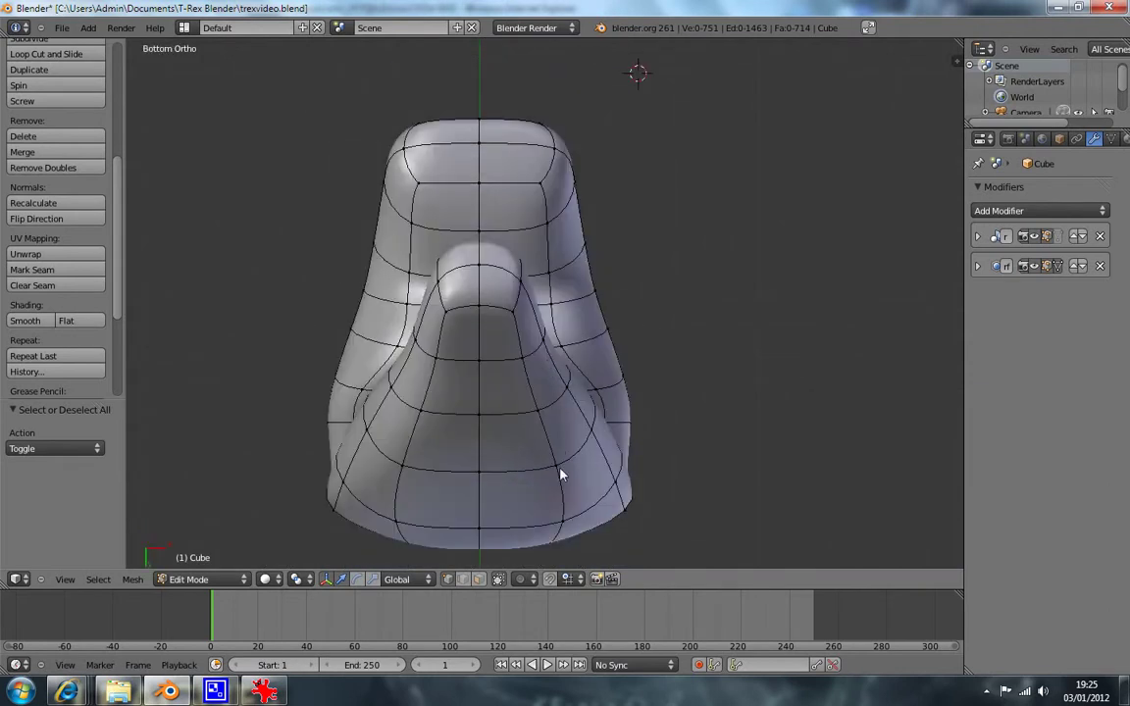
{"action": "right_click", "coordinate": [594, 431]}
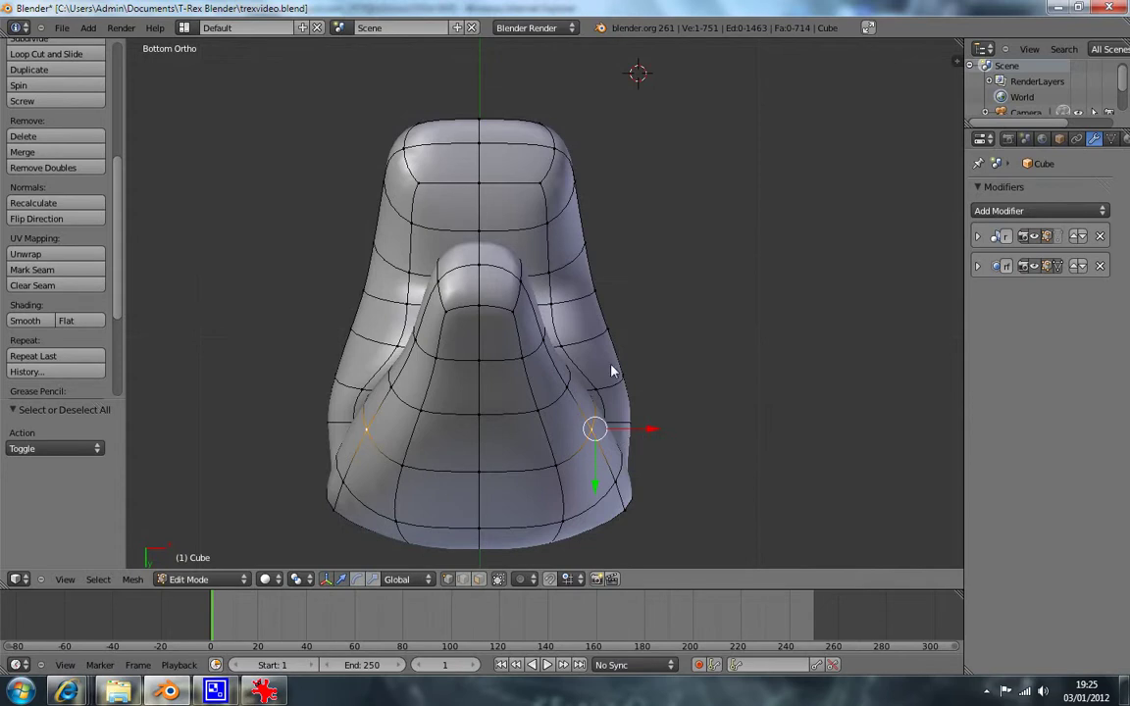
{"action": "key", "text": "KP_3"}
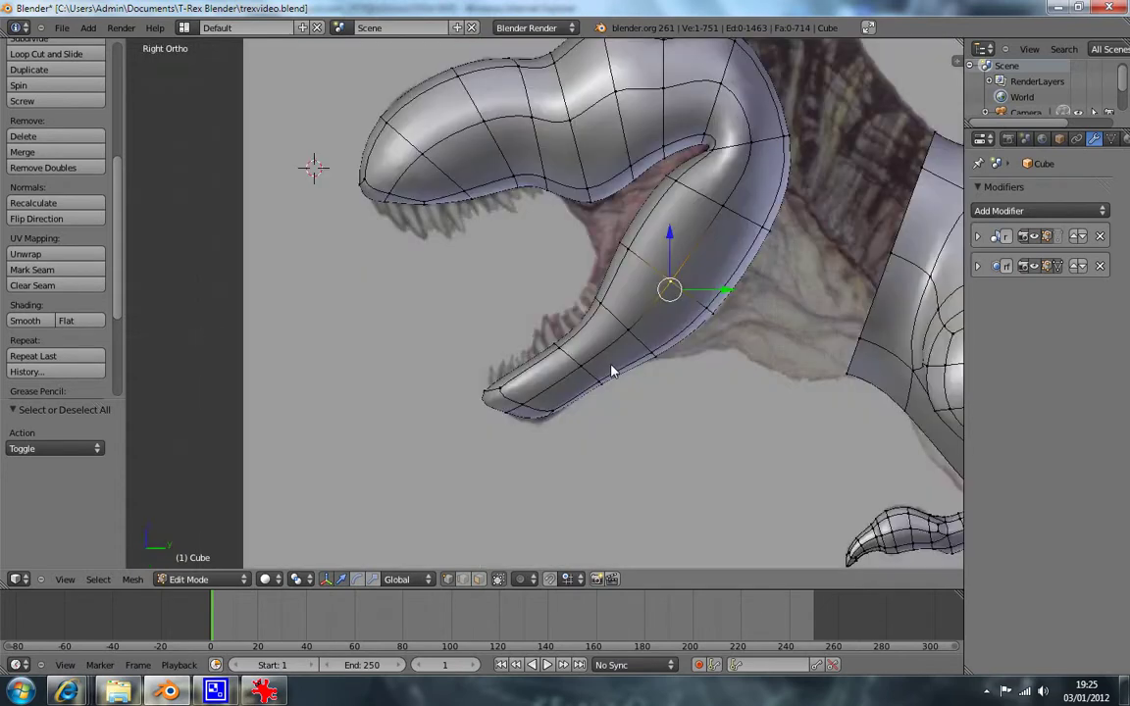
{"action": "key", "text": "KP_1"}
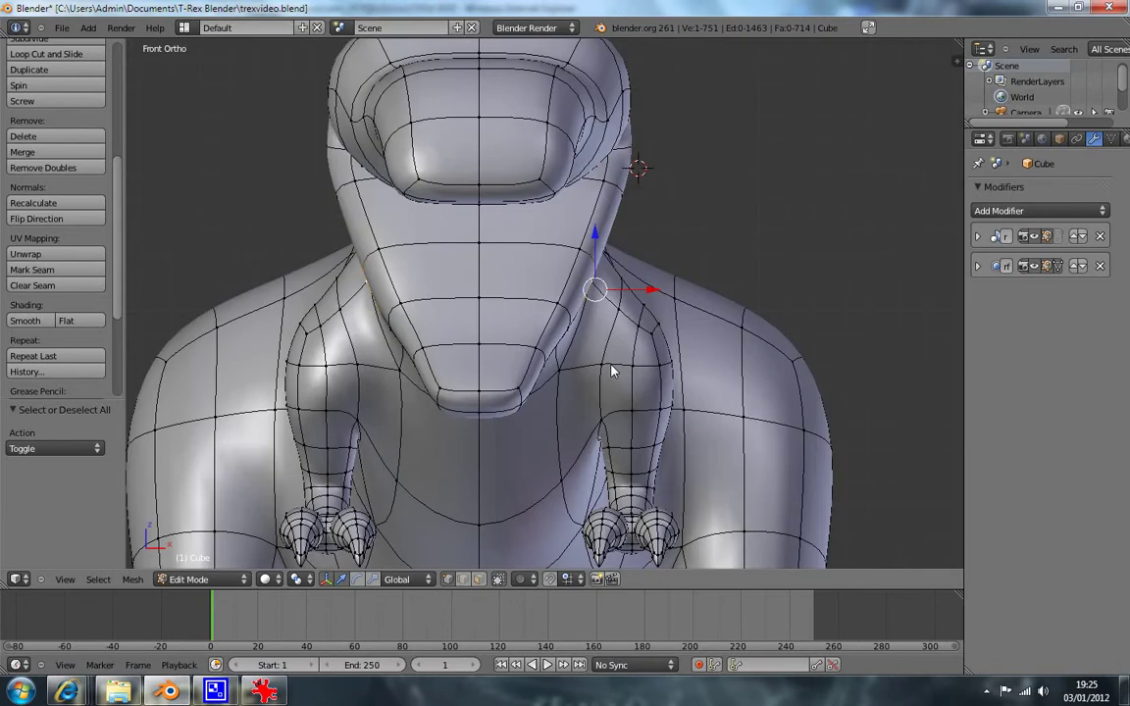
{"action": "key", "text": "ctrl+KP_7"}
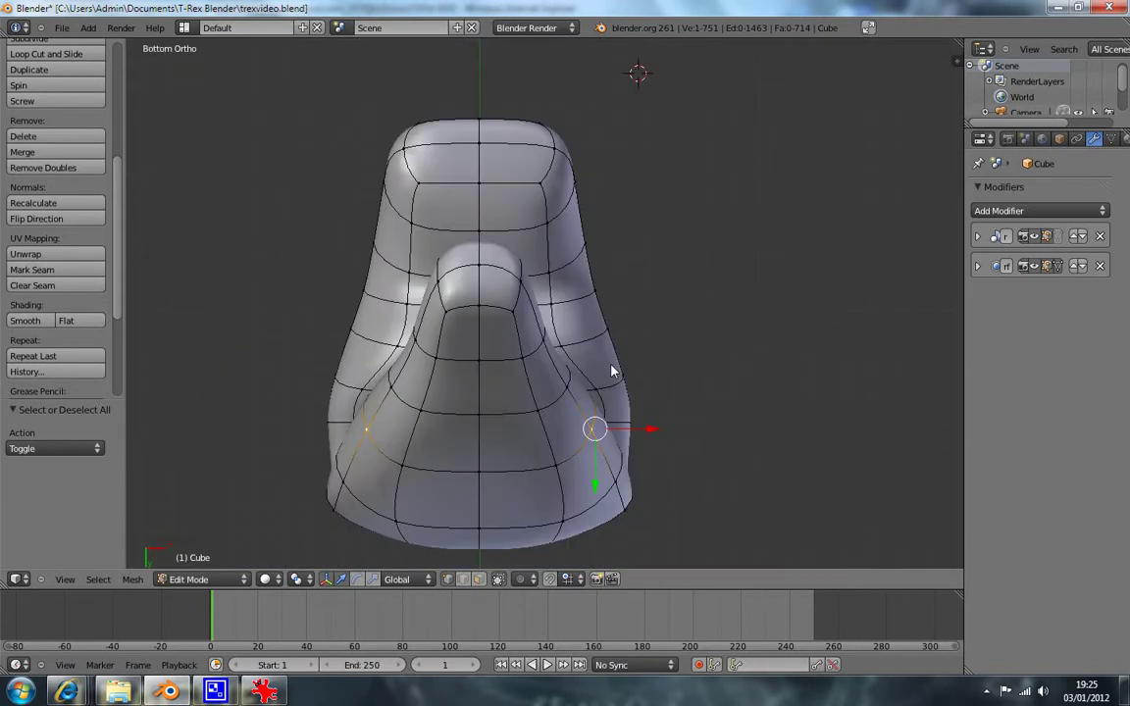
Rotate the view around the underside, torso and head to inspect the throat area
{"action": "key", "text": "KP_8"}
{"action": "key", "text": "KP_8"}
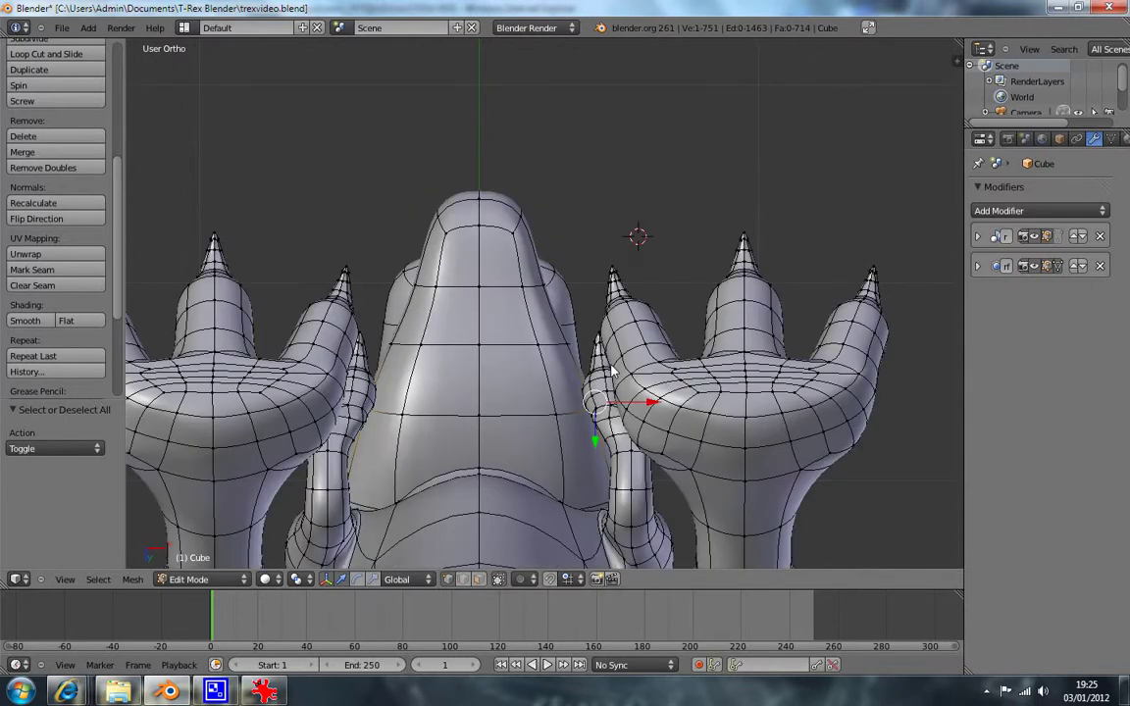
{"action": "key", "text": "KP_8"}
{"action": "key", "text": "KP_8"}
{"action": "key", "text": "KP_8"}
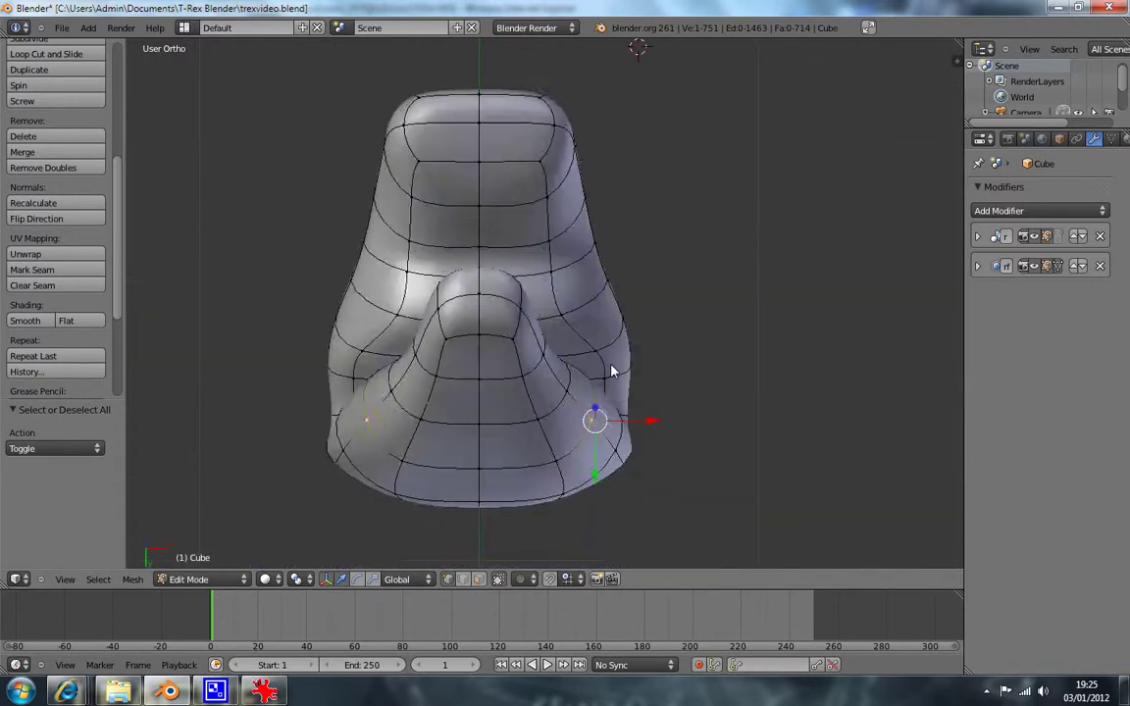
{"action": "key", "text": "KP_8"}
{"action": "key", "text": "KP_8"}
{"action": "key", "text": "KP_8"}
{"action": "key", "text": "KP_8"}
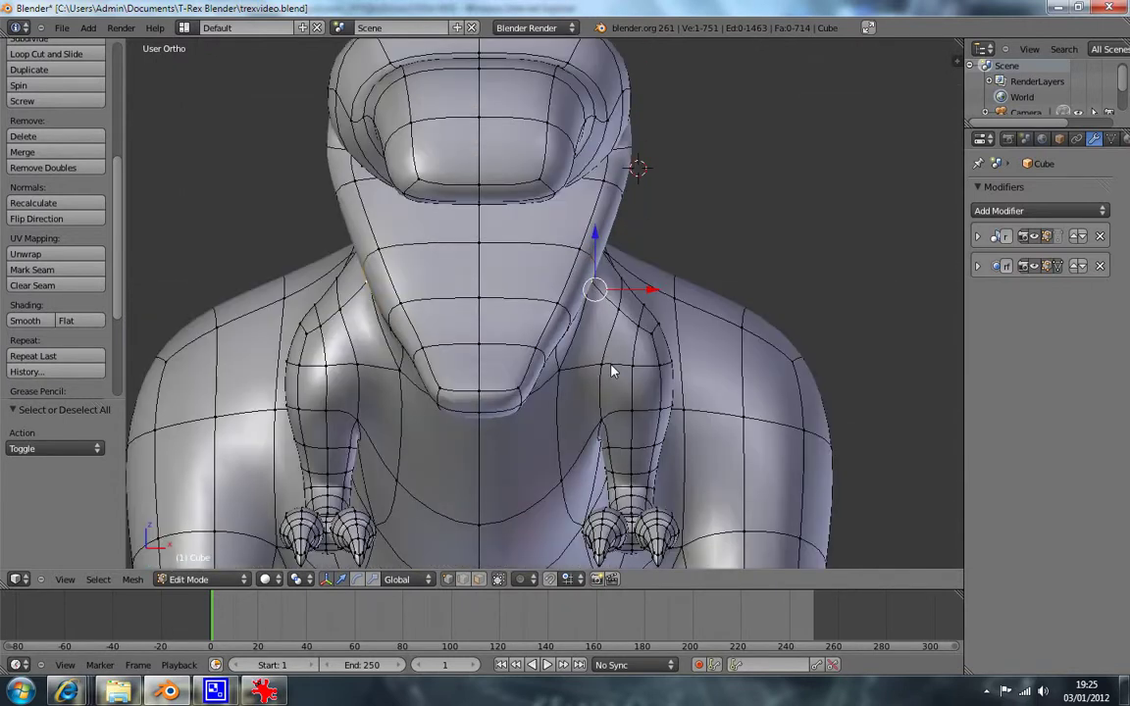
{"action": "key", "text": "KP_8"}
{"action": "key", "text": "KP_8"}
{"action": "key", "text": "KP_8"}
{"action": "key", "text": "KP_8"}
{"action": "key", "text": "KP_8"}
{"action": "key", "text": "KP_8"}
{"action": "key", "text": "KP_8"}
{"action": "key", "text": "KP_8"}
{"action": "key", "text": "KP_8"}
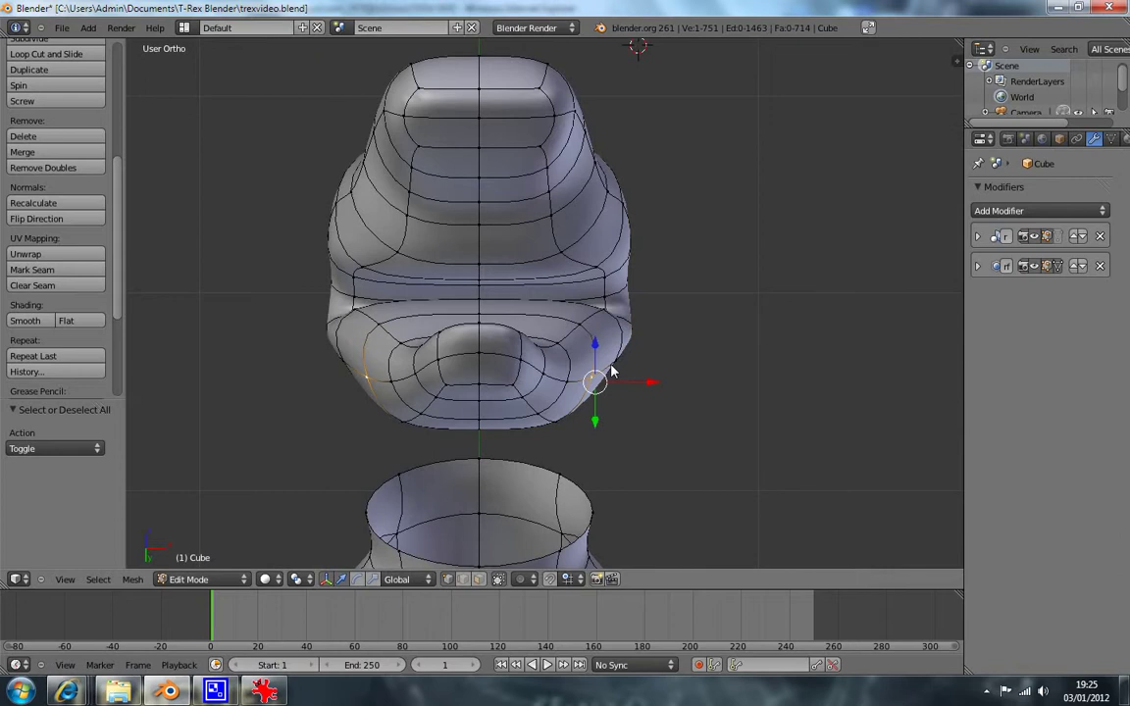
{"action": "key", "text": "KP_8"}
{"action": "key", "text": "KP_8"}
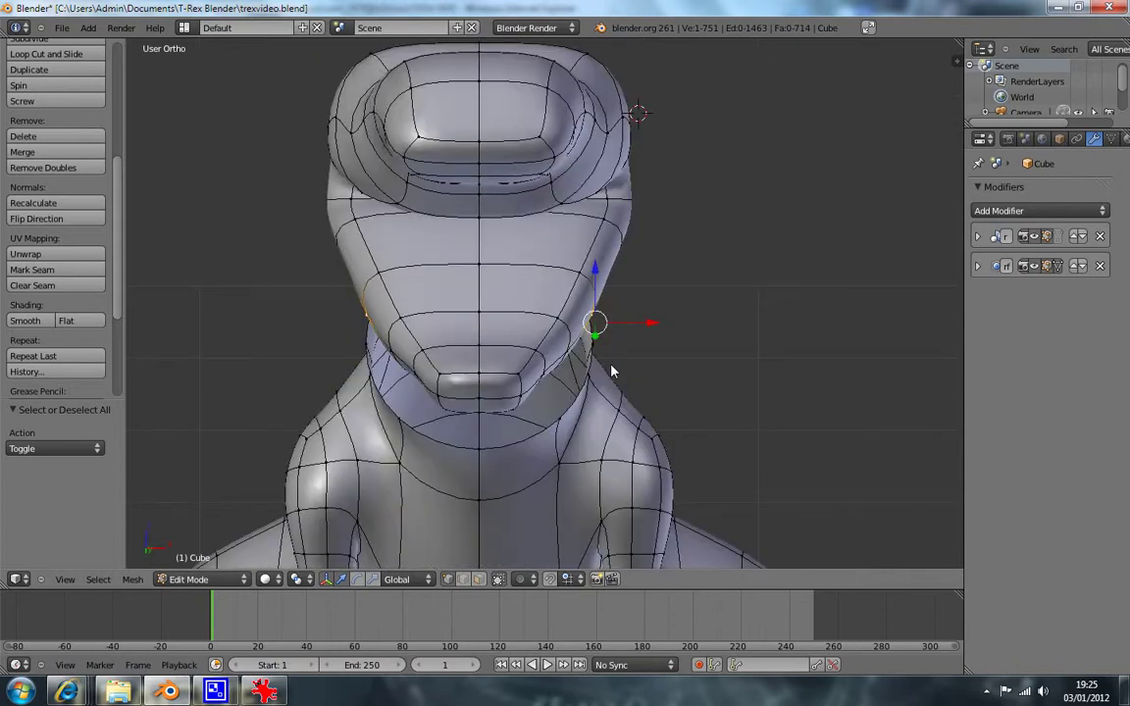
{"action": "key", "text": "KP_8"}
{"action": "key", "text": "KP_8"}
{"action": "key", "text": "KP_2"}
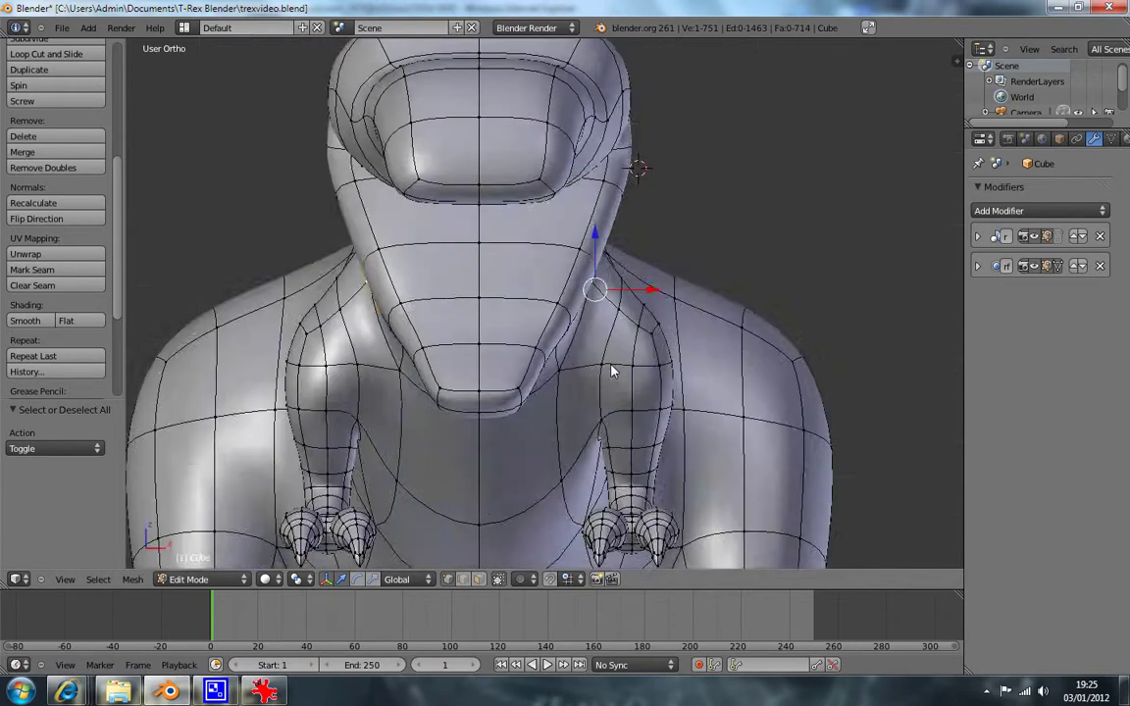
{"action": "key", "text": "KP_2"}
{"action": "key", "text": "KP_2"}
{"action": "key", "text": "KP_2"}
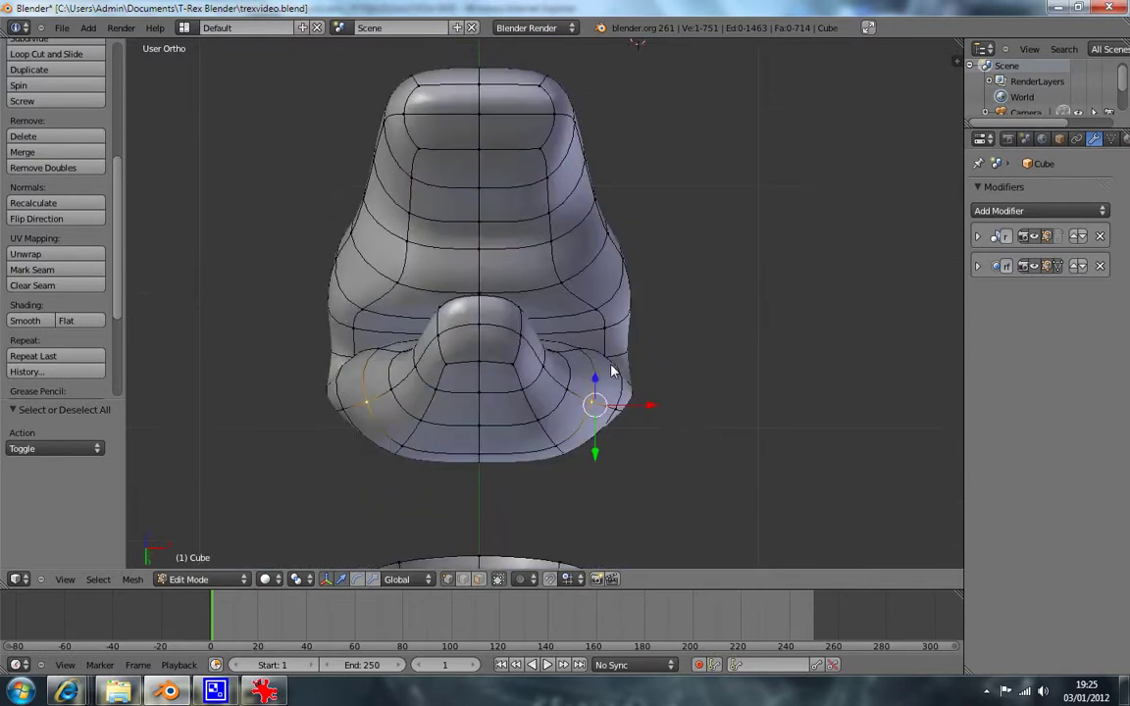
{"action": "key", "text": "KP_2"}
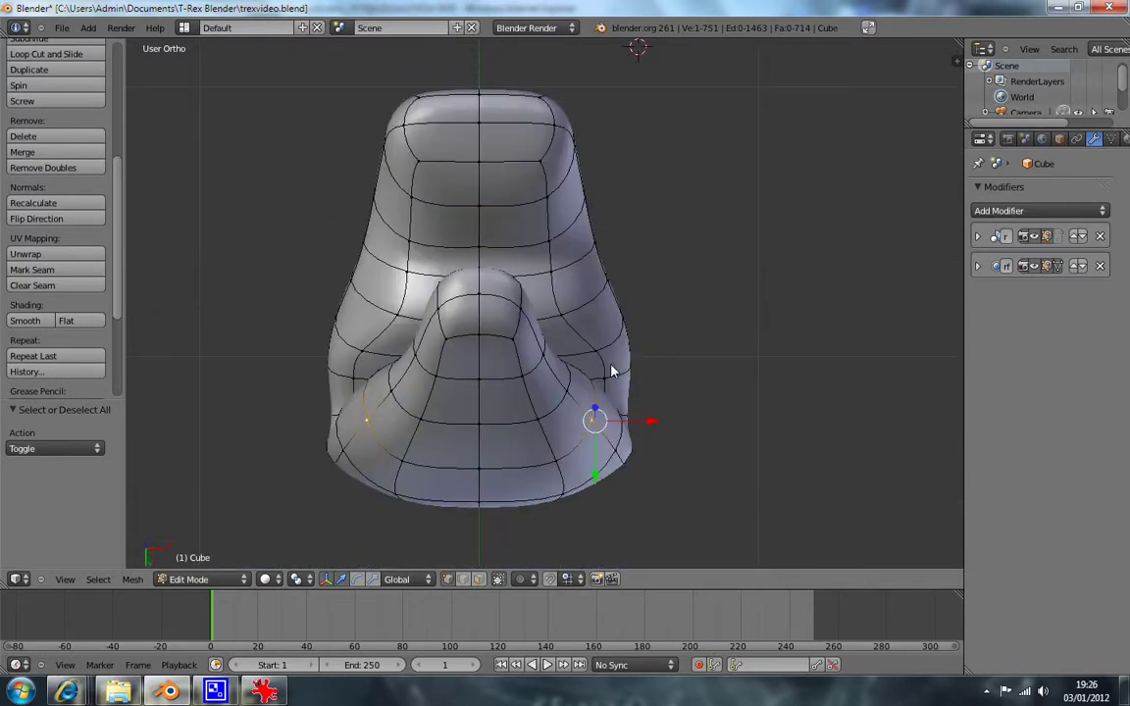
{"action": "key", "text": "KP_4"}
{"action": "key", "text": "KP_4"}
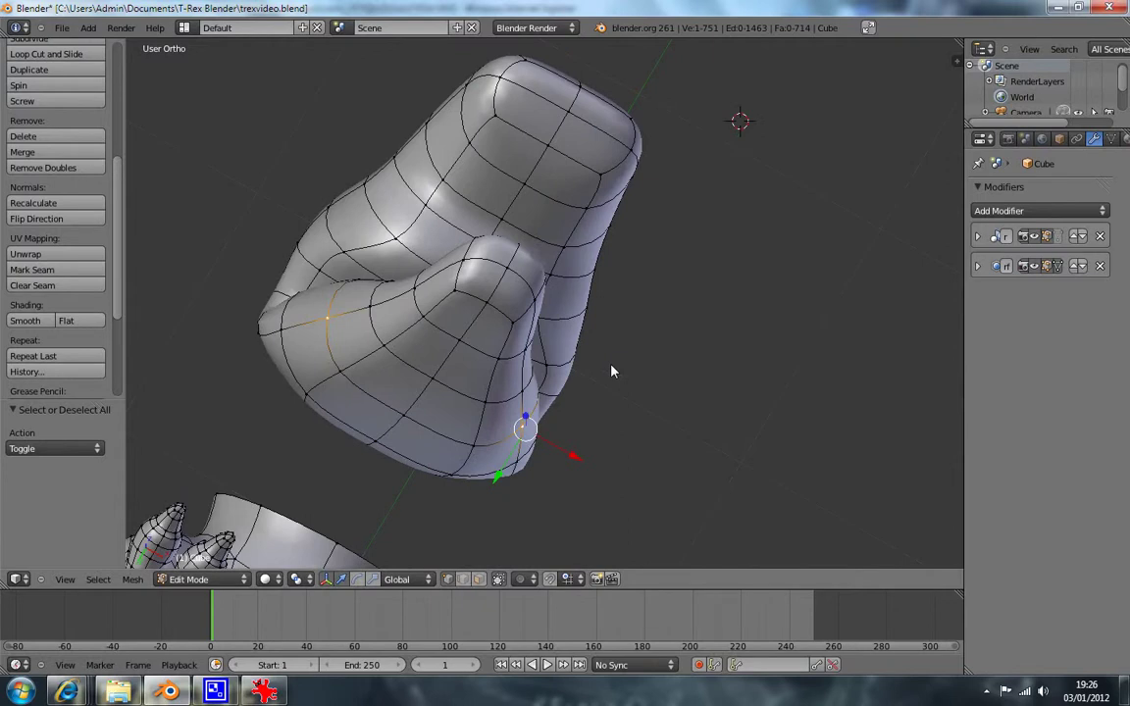
{"action": "key", "text": "KP_4"}
{"action": "key", "text": "KP_4"}
{"action": "key", "text": "KP_4"}
{"action": "key", "text": "KP_4"}
{"action": "key", "text": "KP_8"}
{"action": "key", "text": "KP_8"}
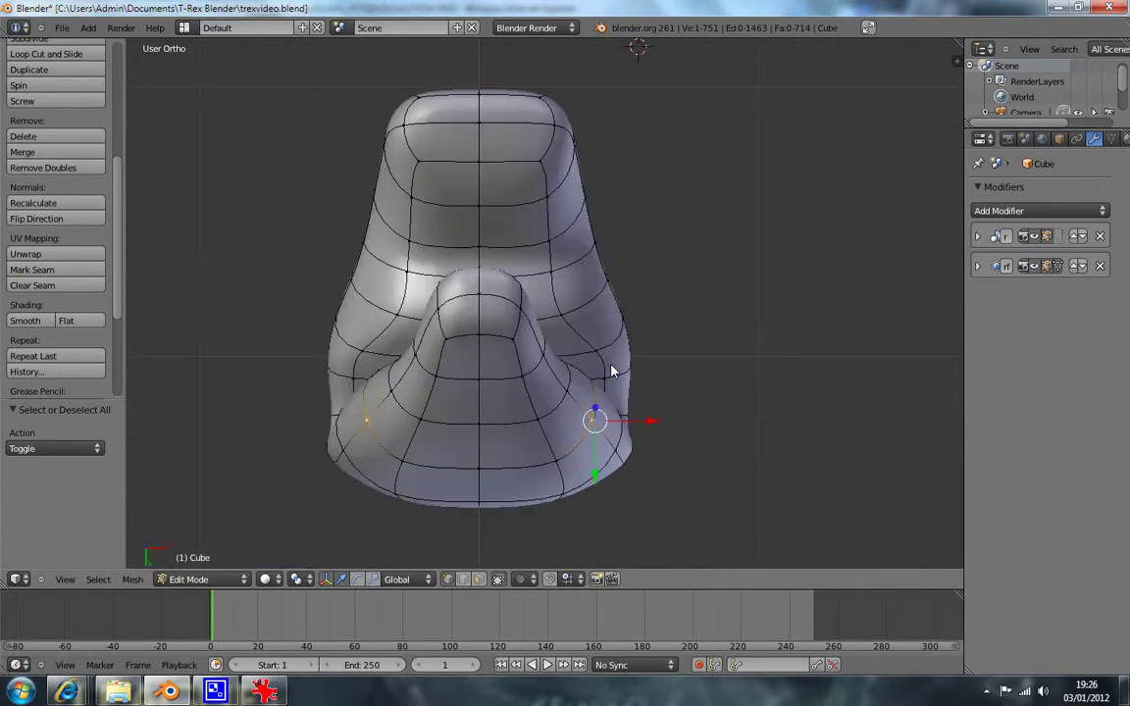
{"action": "mouse_move", "coordinate": [635, 390]}
{"action": "middle_mouse_down"}
{"action": "mouse_move", "coordinate": [628, 275]}
{"action": "mouse_move", "coordinate": [518, 364]}
{"action": "mouse_move", "coordinate": [759, 385]}
{"action": "mouse_move", "coordinate": [673, 394]}
{"action": "mouse_move", "coordinate": [684, 396]}
{"action": "mouse_move", "coordinate": [681, 374]}
{"action": "mouse_move", "coordinate": [693, 378]}
{"action": "middle_mouse_up"}
{"action": "middle_click_drag", "start_coordinate": [732, 338], "coordinate": [699, 353]}
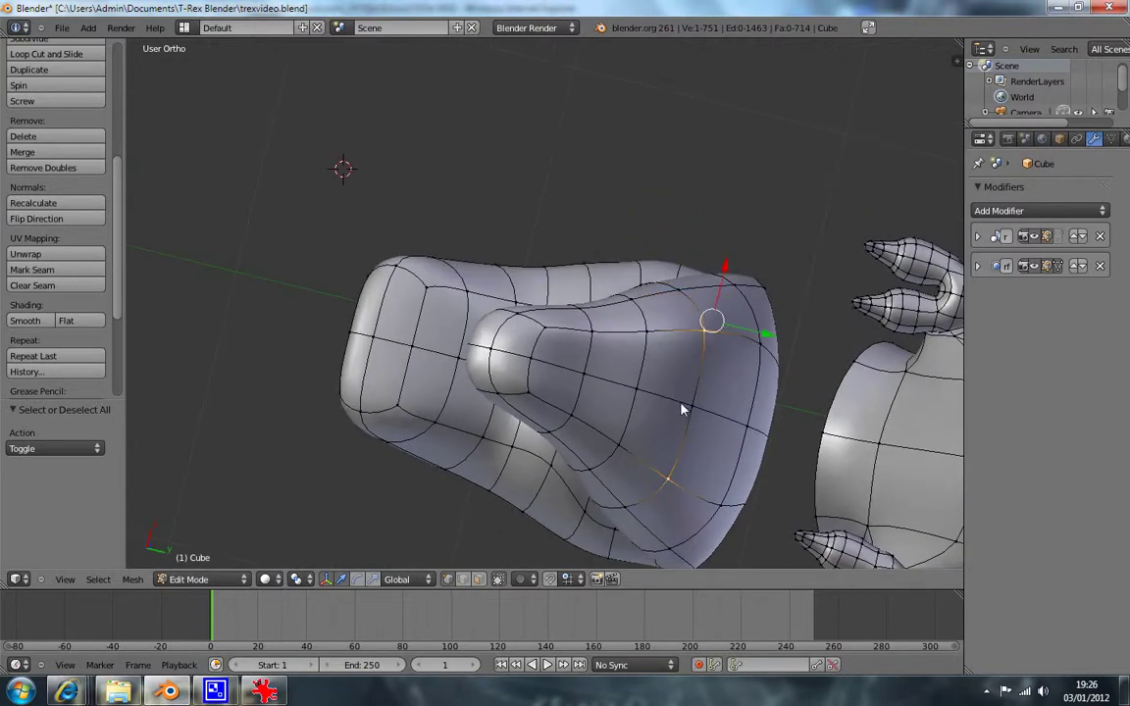
Try an X-axis scale on the throat loop, then cancel it
{"action": "key", "text": "s"}
{"action": "key", "text": "x"}
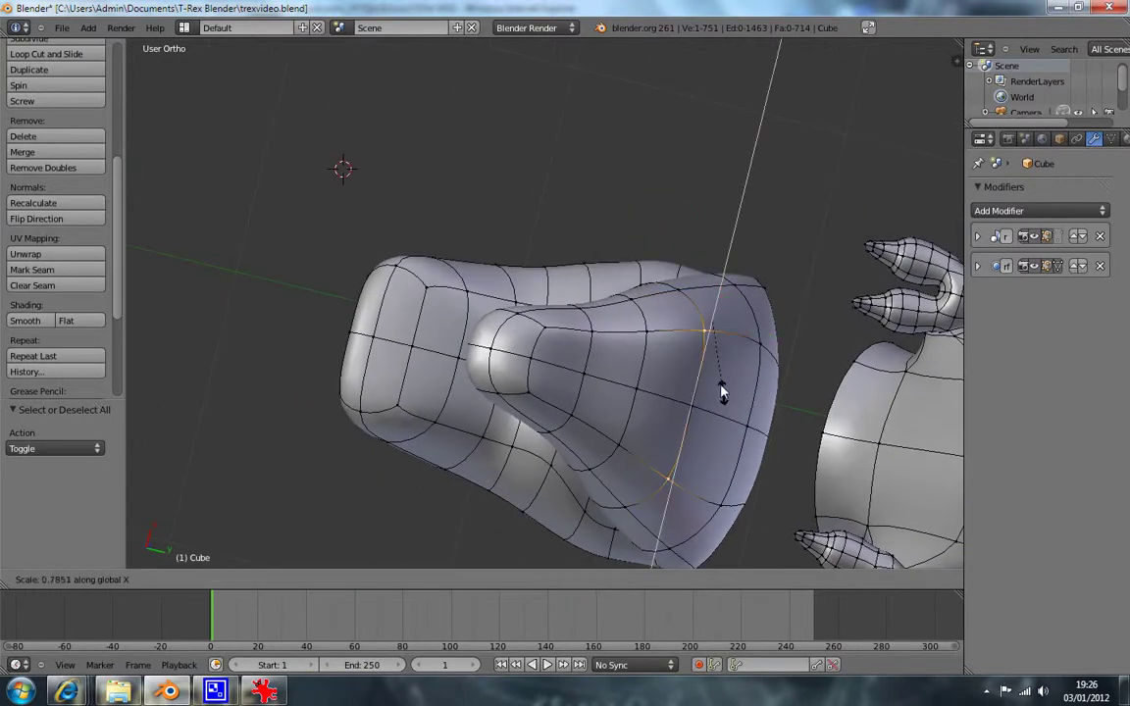
{"action": "key", "text": "Escape"}
{"action": "key", "text": "KP_1"}
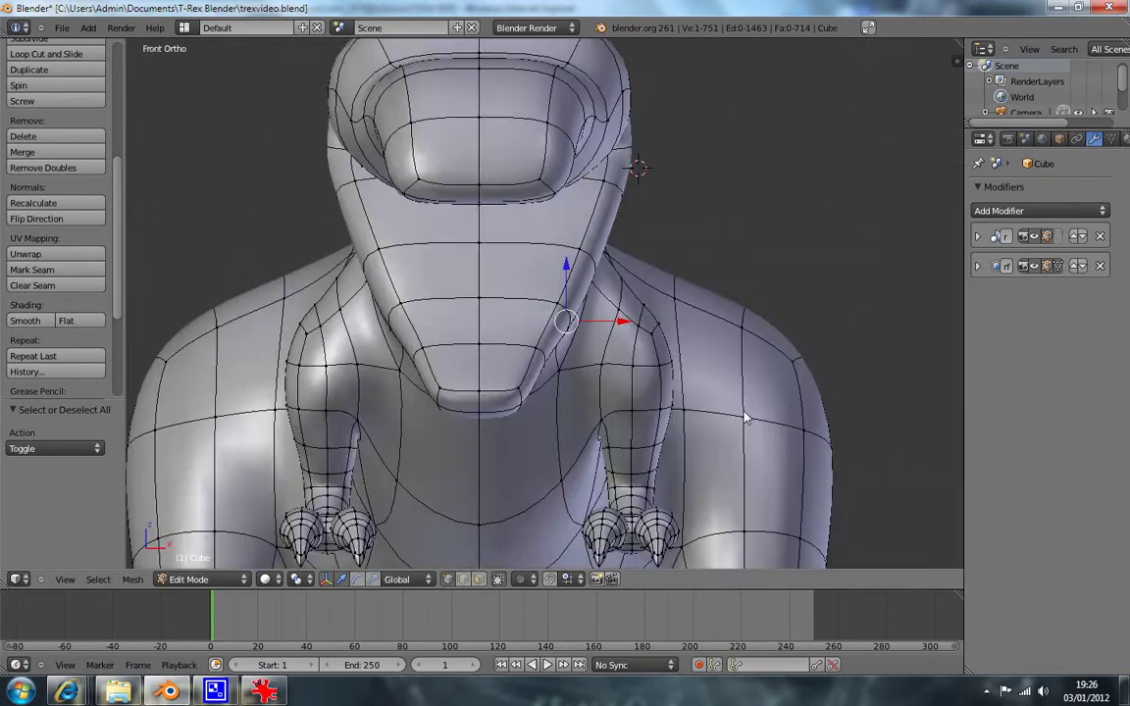
Test several X-axis scalings of the throat loop in wireframe, cancelling each
{"action": "key", "text": "s"}
{"action": "key", "text": "x"}
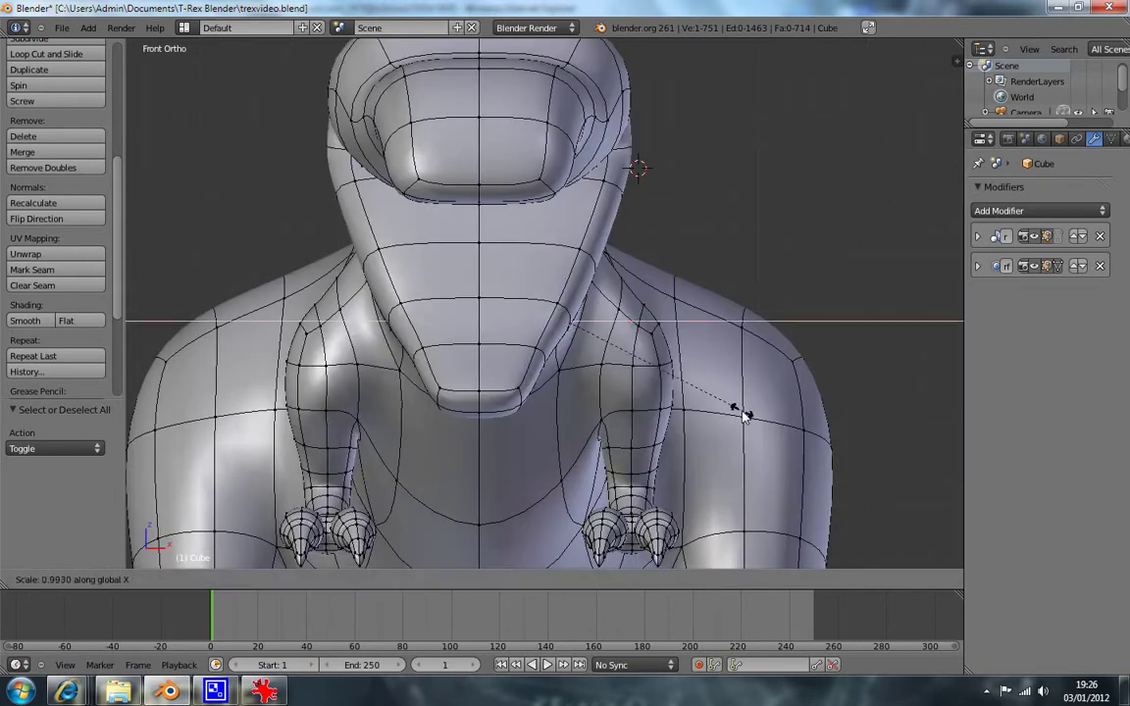
{"action": "key", "text": "Escape"}
{"action": "key", "text": "z"}
{"action": "key", "text": "s"}
{"action": "key", "text": "x"}
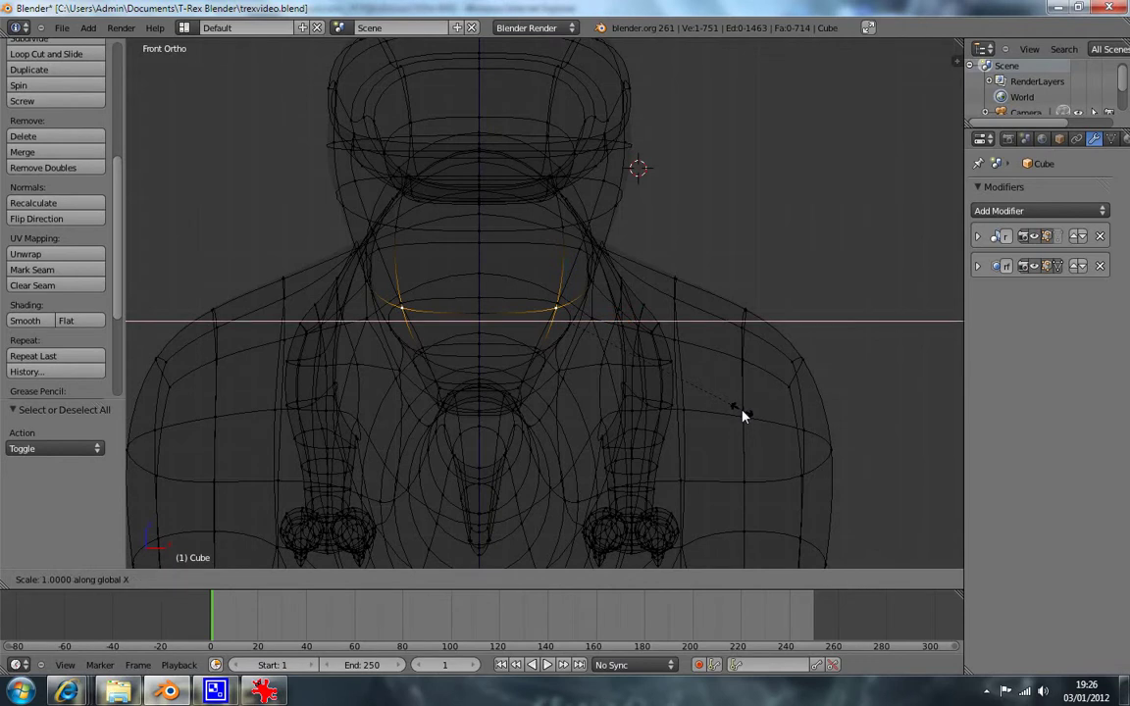
{"action": "key", "text": "Escape"}
{"action": "key", "text": "s"}
{"action": "key", "text": "Escape"}
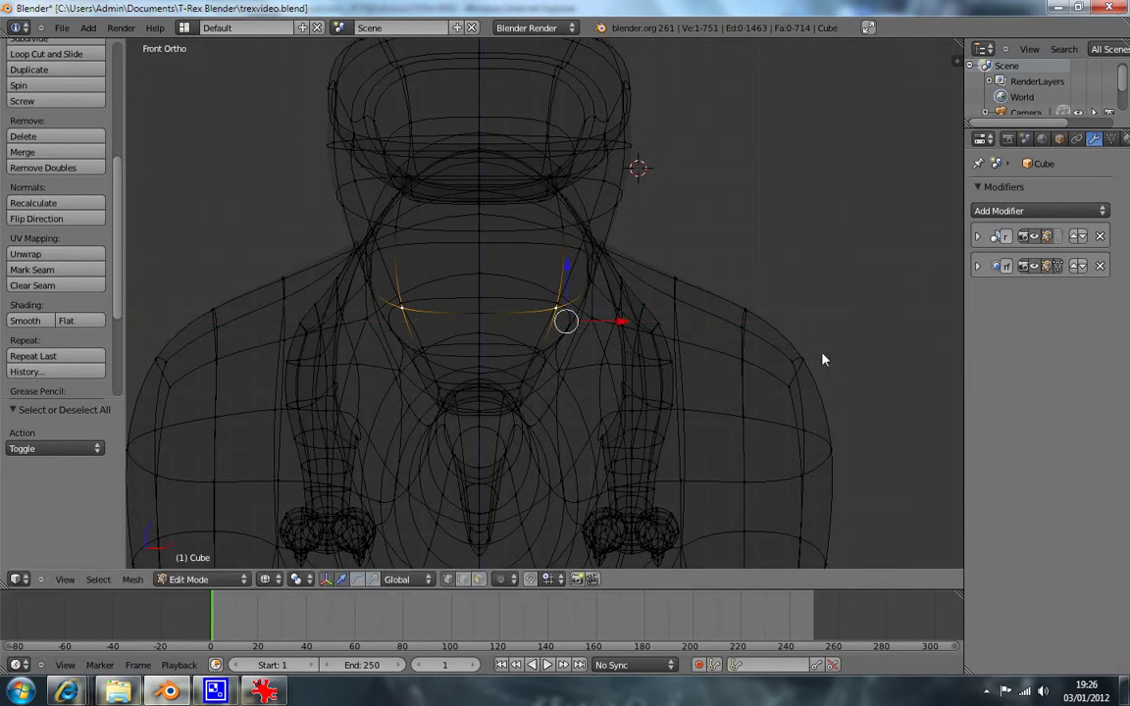
{"action": "key", "text": "KP_3"}
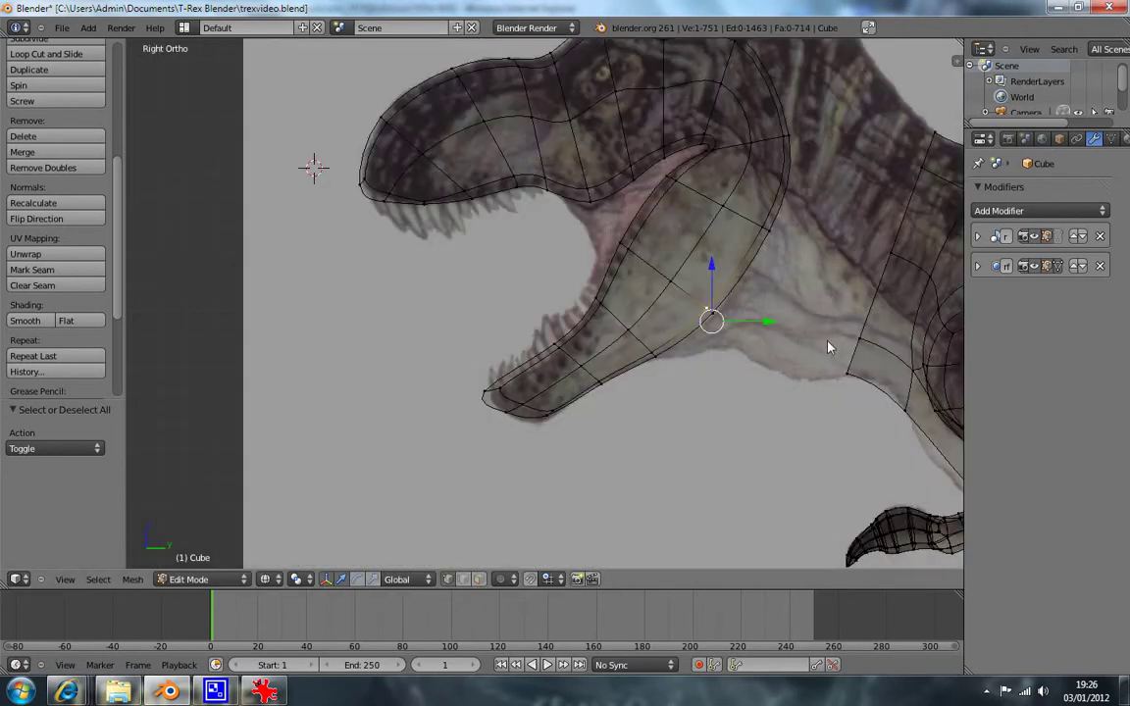
{"action": "middle_click_drag", "start_coordinate": [822, 348], "coordinate": [652, 250]}
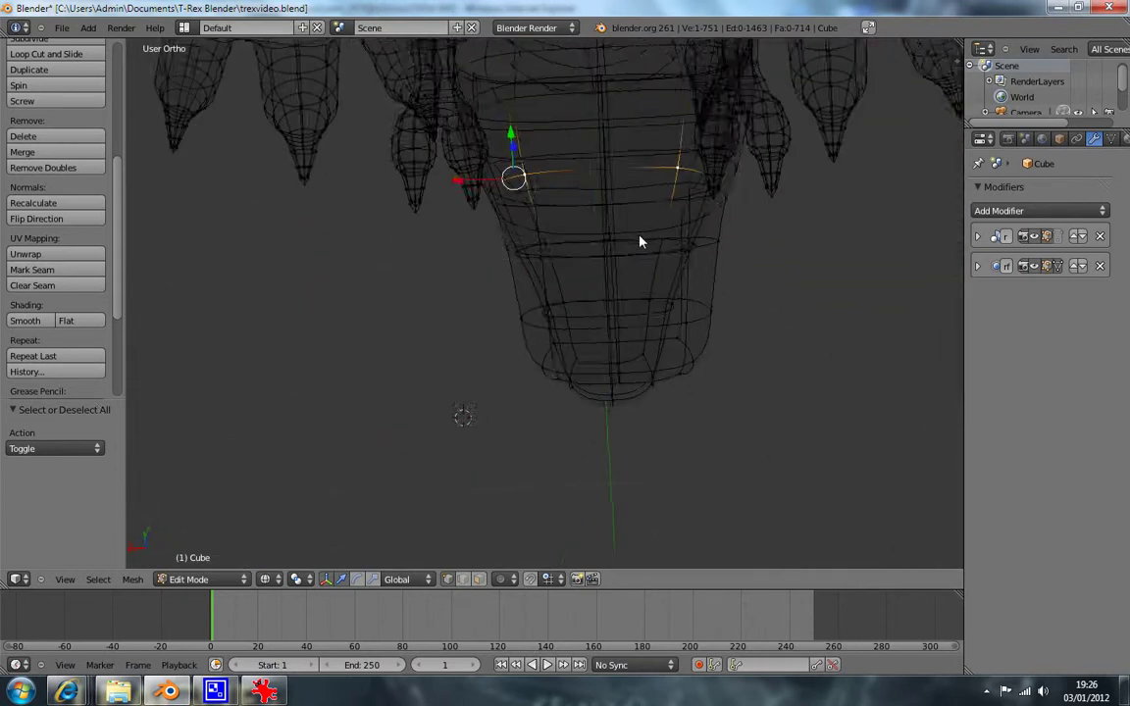
{"action": "key", "text": "s"}
{"action": "key", "text": "x"}
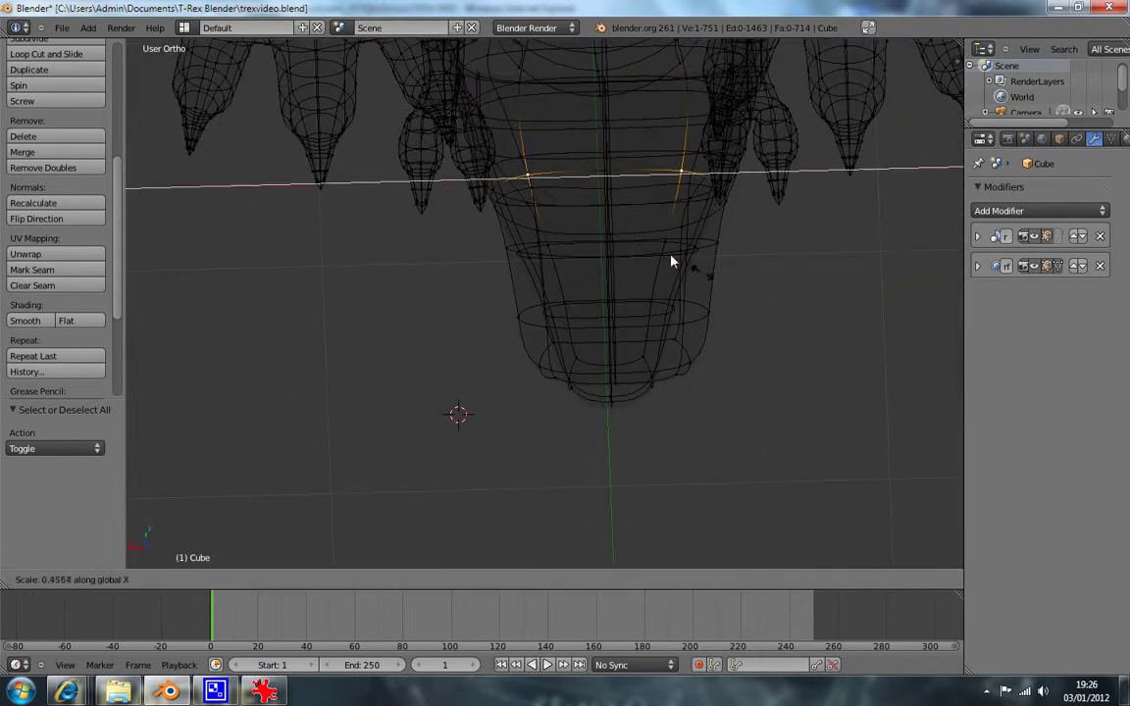
{"action": "key", "text": "Escape"}
{"action": "middle_click_drag", "start_coordinate": [792, 308], "coordinate": [800, 314]}
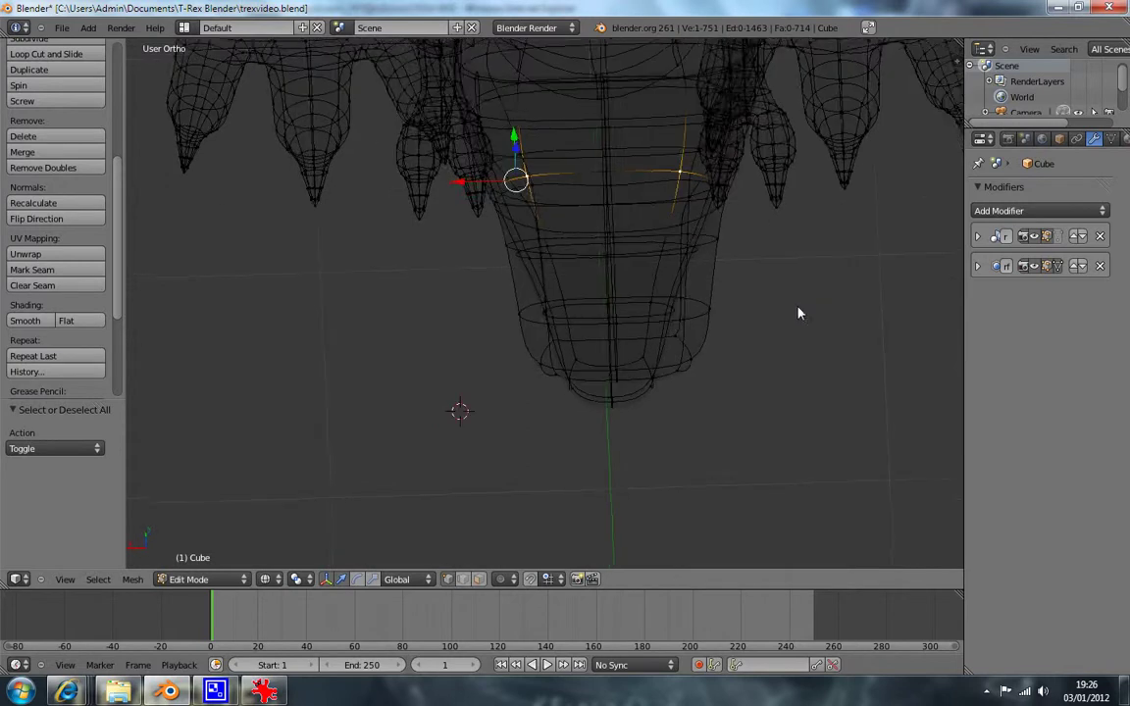
Flatten the loop under the jaw by scaling it along Z
{"action": "key", "text": "s"}
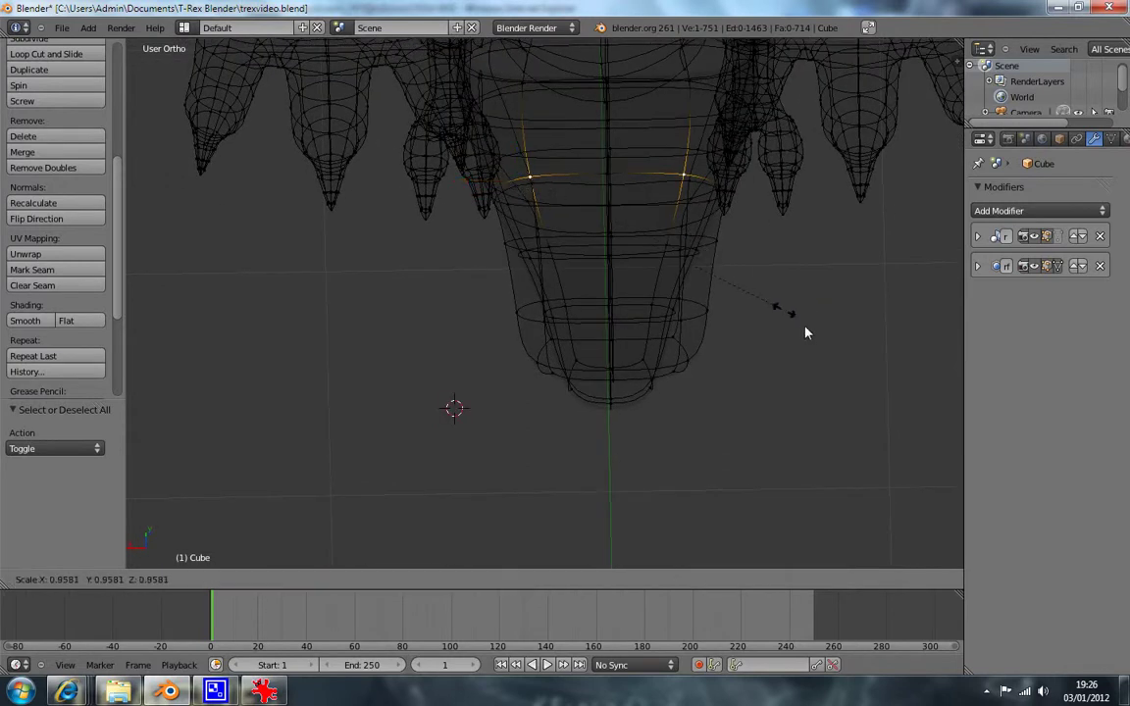
{"action": "key", "text": "Escape"}
{"action": "key", "text": "s"}
{"action": "key", "text": "z"}
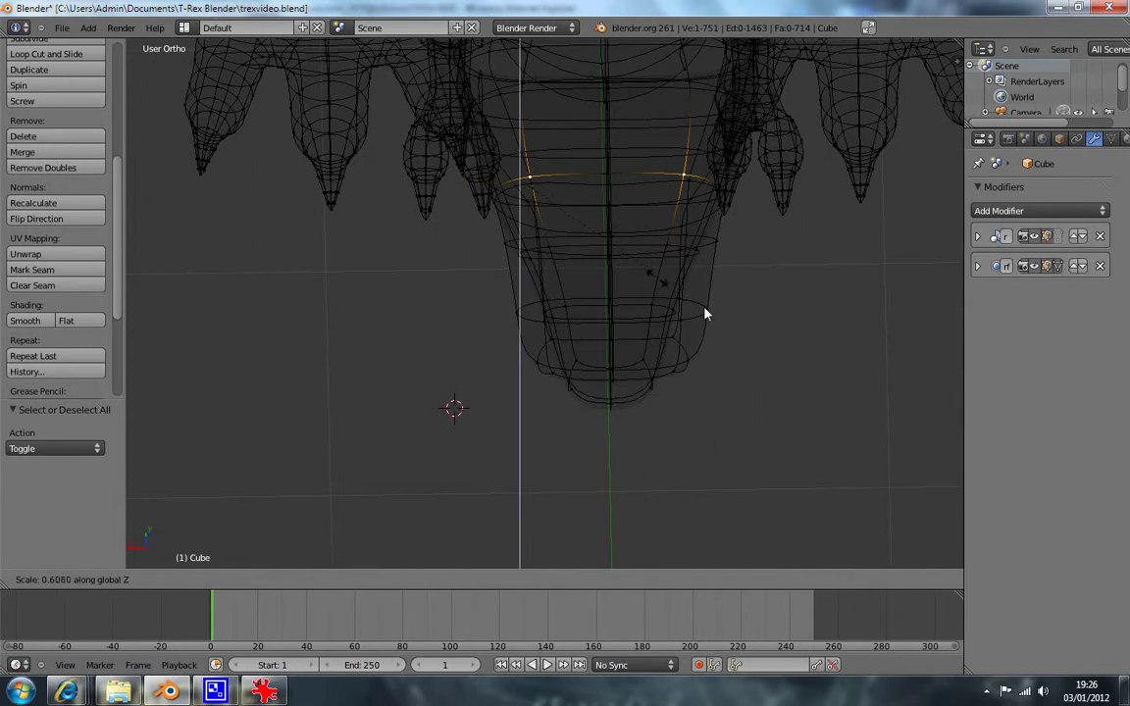
{"action": "left_click", "coordinate": [693, 242]}
{"action": "mouse_move", "coordinate": [731, 255]}
{"action": "middle_mouse_down"}
{"action": "mouse_move", "coordinate": [816, 288]}
{"action": "mouse_move", "coordinate": [767, 321]}
{"action": "mouse_move", "coordinate": [884, 384]}
{"action": "middle_mouse_up"}
{"action": "key", "text": "KP_3"}
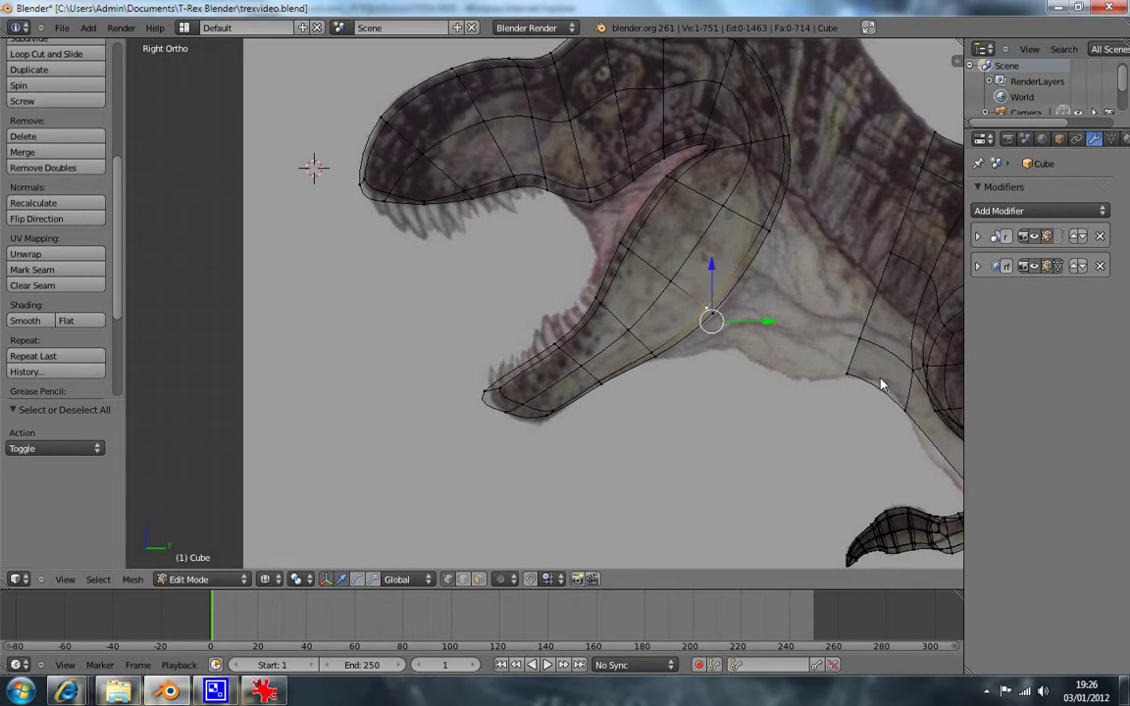
{"action": "key", "text": "KP_1"}
{"action": "key", "text": "z"}
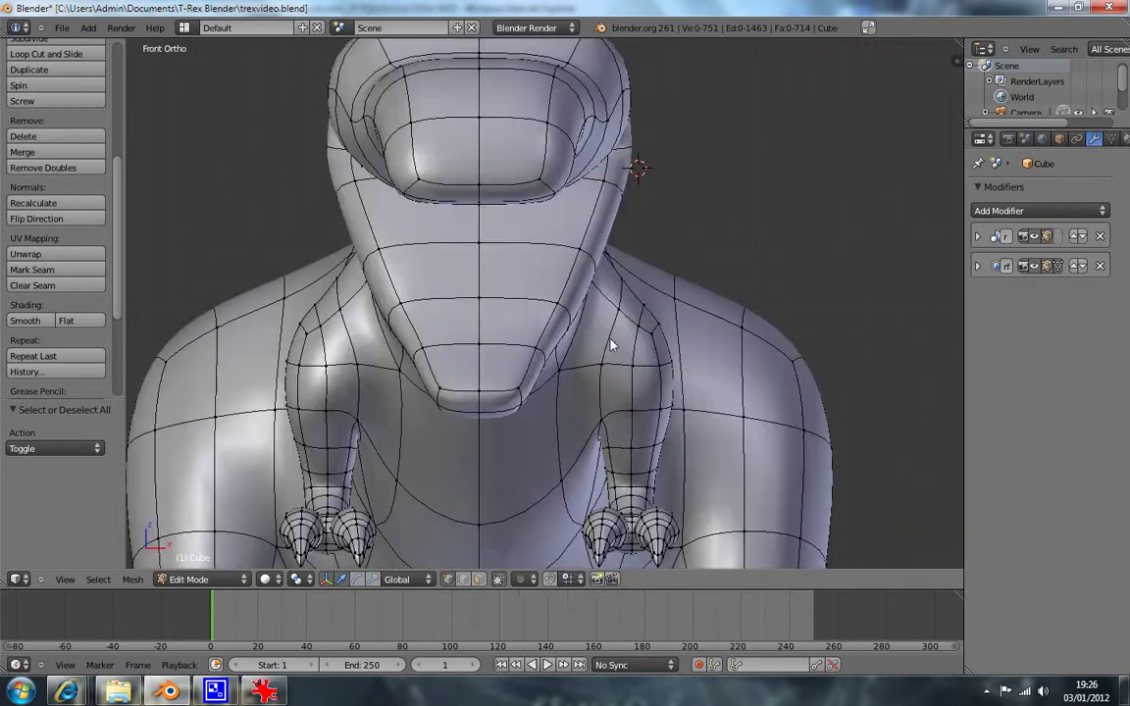
Select the two lower throat loops and widen them slightly sideways
{"action": "middle_click_drag", "start_coordinate": [588, 329], "coordinate": [582, 414]}
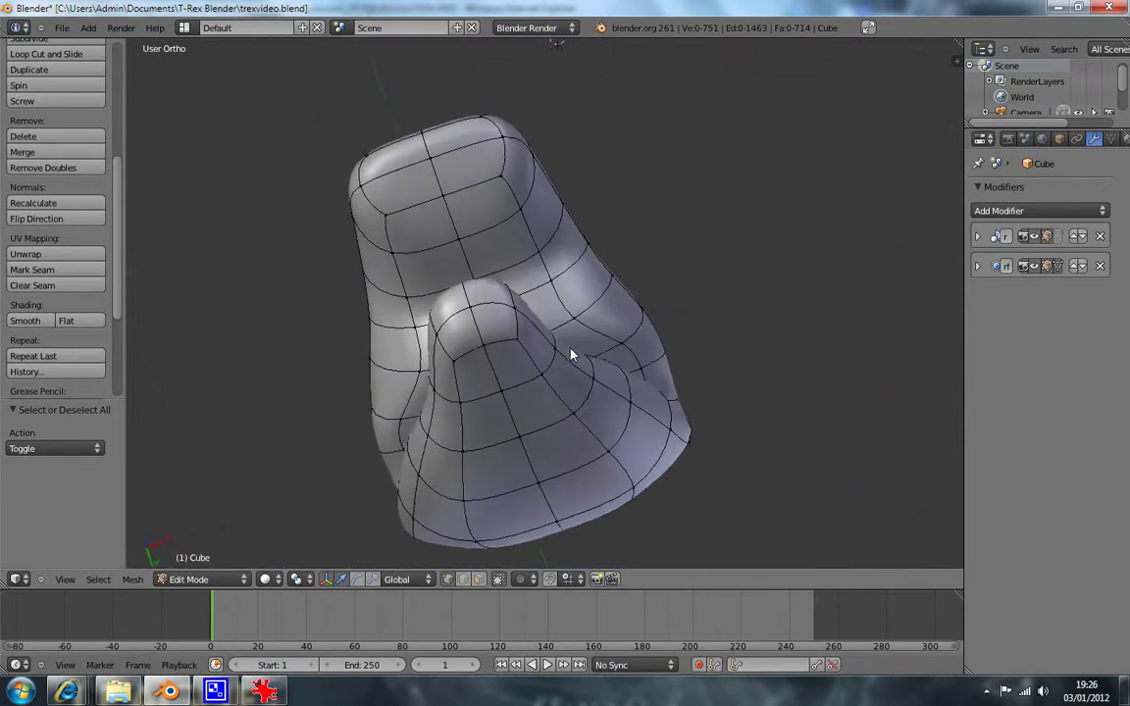
{"action": "right_click", "coordinate": [582, 414], "text": "alt"}
{"action": "right_click", "coordinate": [592, 467], "text": "alt"}
{"action": "key", "text": "KP_1"}
{"action": "key", "text": "z"}
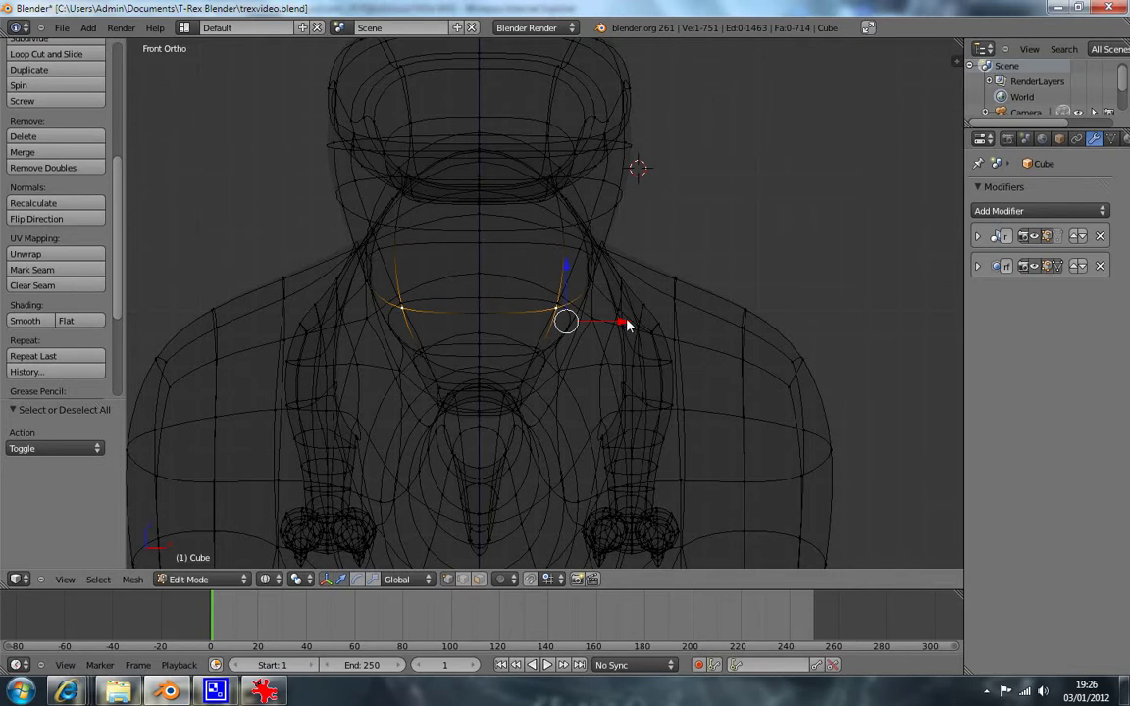
{"action": "left_click_drag", "start_coordinate": [628, 325], "coordinate": [632, 322]}
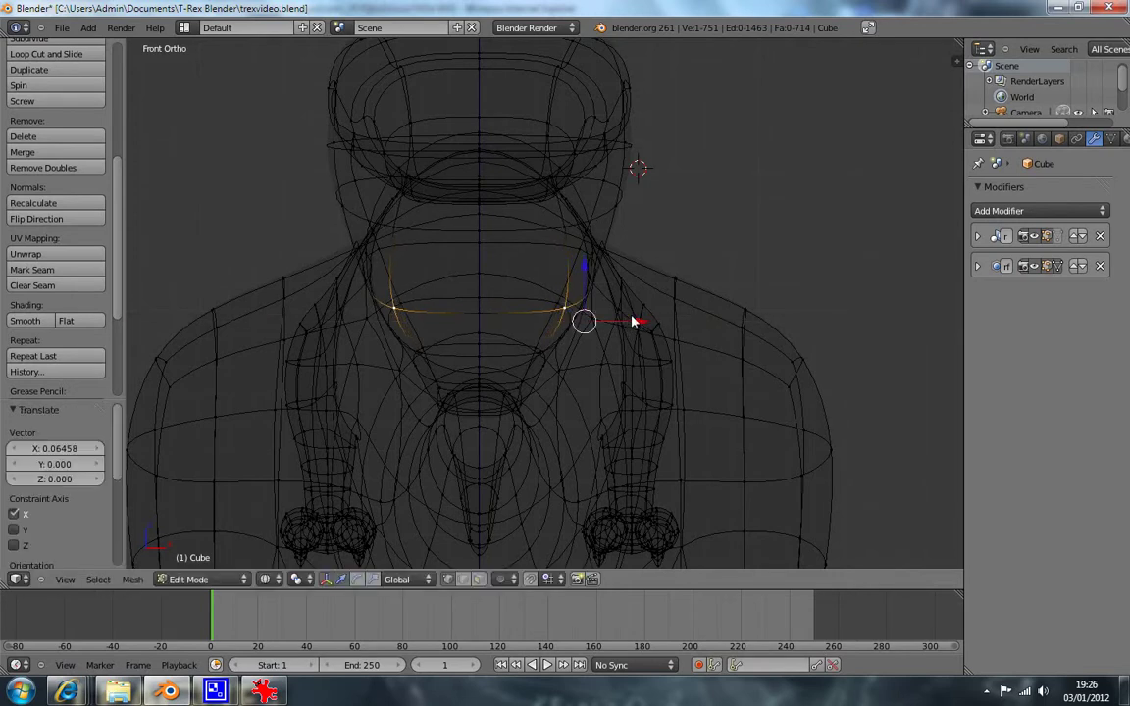
Push the neck edge loop outward along X and inspect the neck in solid view
{"action": "right_click", "coordinate": [570, 239], "text": "alt"}
{"action": "left_click_drag", "start_coordinate": [635, 233], "coordinate": [670, 240]}
{"action": "key", "text": "z"}
{"action": "mouse_move", "coordinate": [632, 241]}
{"action": "middle_mouse_down"}
{"action": "mouse_move", "coordinate": [575, 209]}
{"action": "mouse_move", "coordinate": [716, 303]}
{"action": "mouse_move", "coordinate": [557, 239]}
{"action": "middle_mouse_up"}
{"action": "mouse_move", "coordinate": [668, 261]}
{"action": "middle_mouse_down"}
{"action": "mouse_move", "coordinate": [703, 194]}
{"action": "mouse_move", "coordinate": [802, 305]}
{"action": "mouse_move", "coordinate": [822, 396]}
{"action": "mouse_move", "coordinate": [653, 335]}
{"action": "mouse_move", "coordinate": [710, 325]}
{"action": "mouse_move", "coordinate": [534, 303]}
{"action": "mouse_move", "coordinate": [668, 308]}
{"action": "mouse_move", "coordinate": [743, 348]}
{"action": "mouse_move", "coordinate": [697, 392]}
{"action": "mouse_move", "coordinate": [517, 371]}
{"action": "mouse_move", "coordinate": [403, 336]}
{"action": "mouse_move", "coordinate": [403, 278]}
{"action": "mouse_move", "coordinate": [458, 208]}
{"action": "mouse_move", "coordinate": [547, 327]}
{"action": "mouse_move", "coordinate": [633, 350]}
{"action": "mouse_move", "coordinate": [586, 311]}
{"action": "mouse_move", "coordinate": [504, 297]}
{"action": "mouse_move", "coordinate": [461, 255]}
{"action": "mouse_move", "coordinate": [440, 287]}
{"action": "middle_mouse_up"}
{"action": "key", "text": "KP_1"}
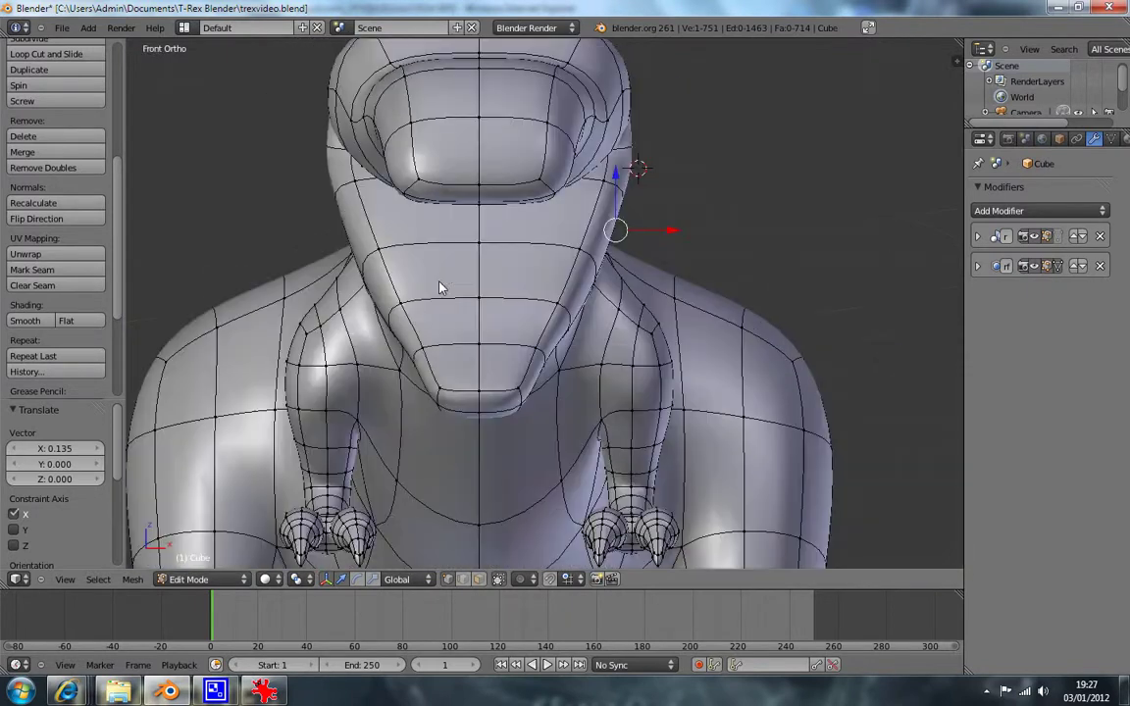
In side wireframe view, lift the back-of-skull loop to follow the reference outline
{"action": "key", "text": "KP_3"}
{"action": "scroll", "coordinate": [520, 278], "scroll_direction": "down", "scroll_amount": 1}
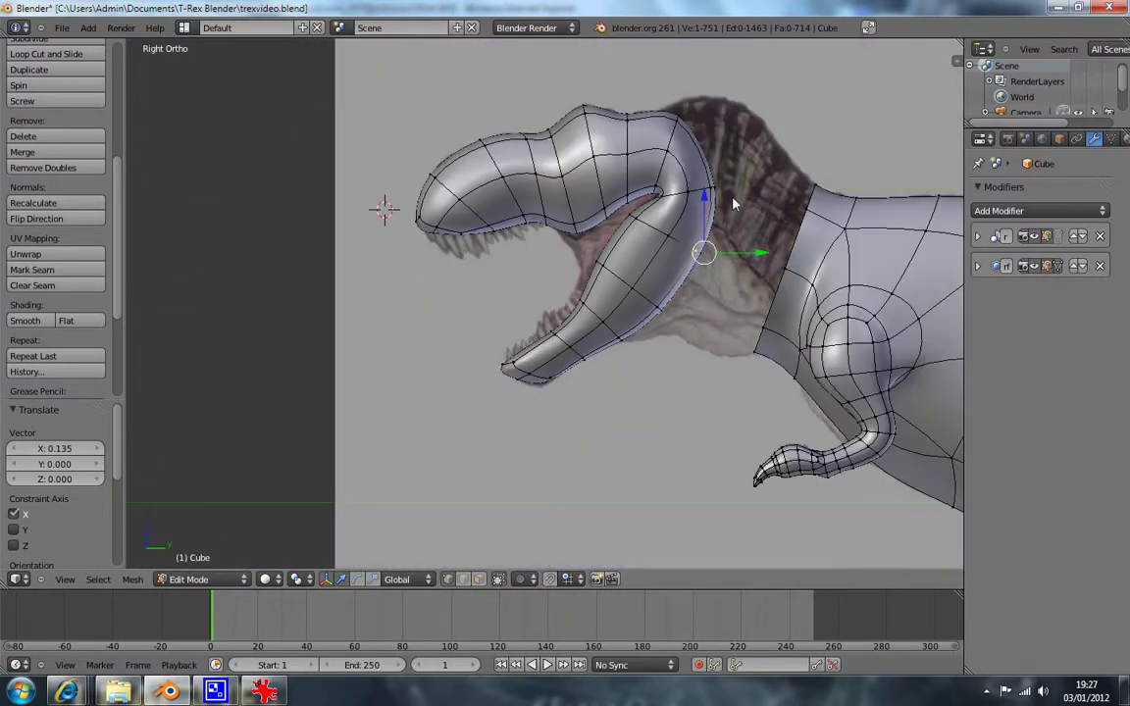
{"action": "key", "text": "z"}
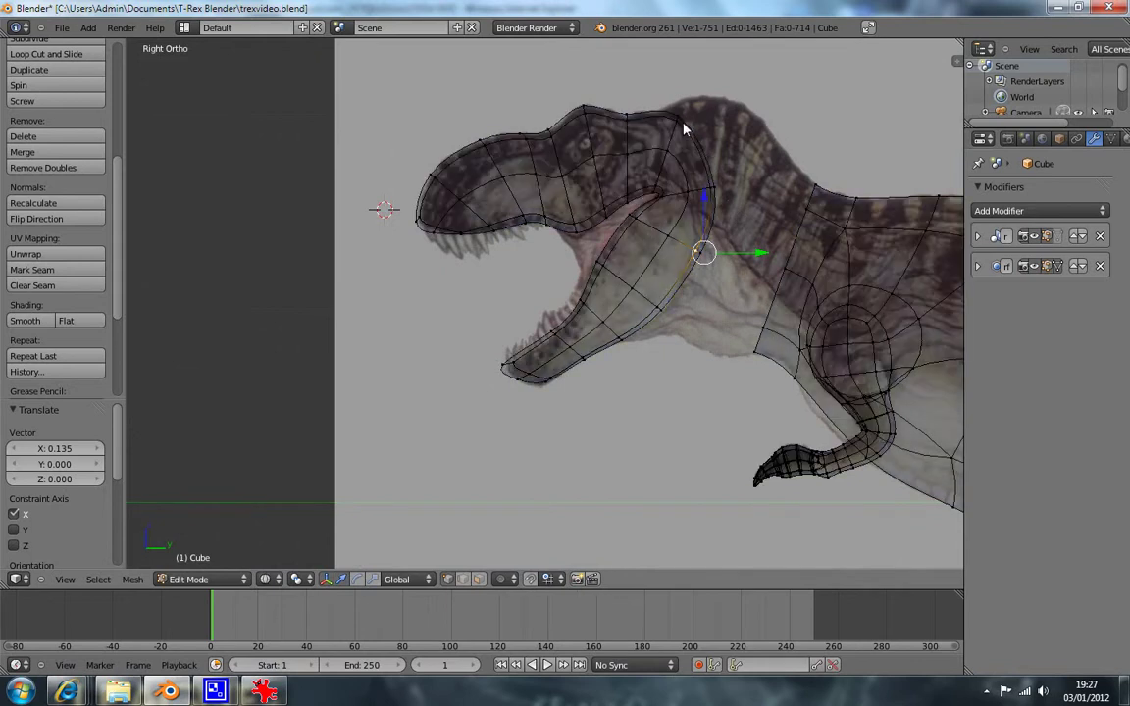
{"action": "right_click", "coordinate": [698, 144], "text": "alt"}
{"action": "key", "text": "g"}
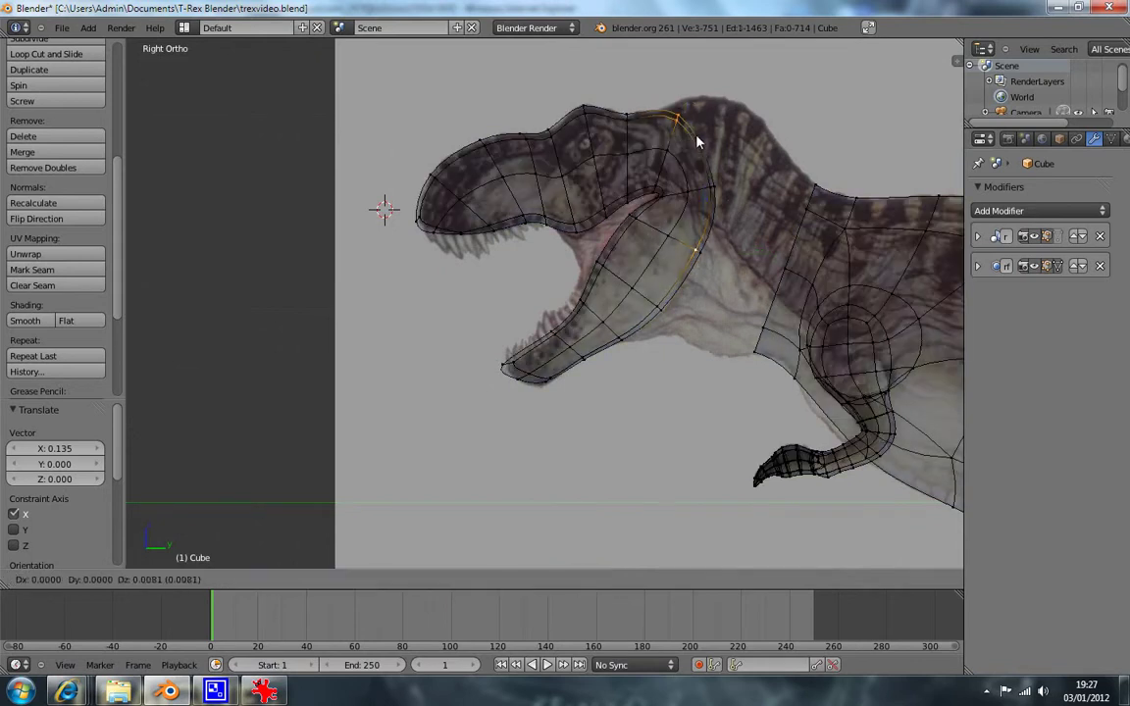
{"action": "left_click", "coordinate": [696, 138]}
{"action": "key", "text": "z"}
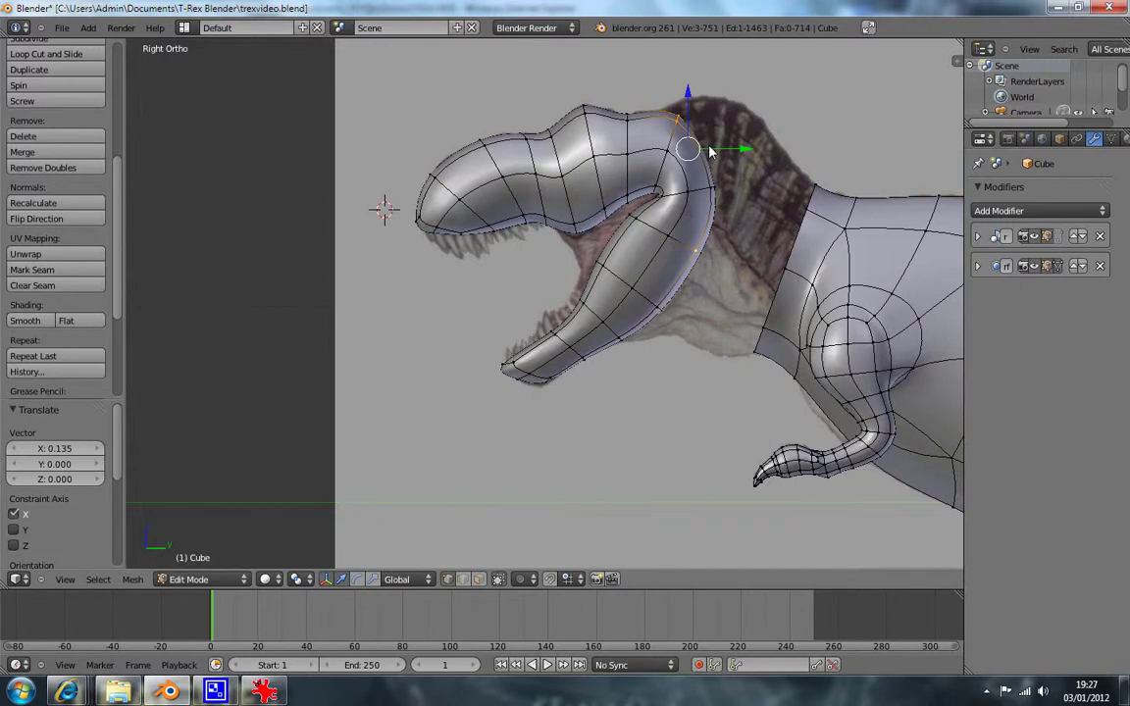
{"action": "key", "text": "a"}
Zoom and orbit around the head, returning to the side reference view
{"action": "scroll", "coordinate": [637, 257], "scroll_direction": "up", "scroll_amount": 2}
{"action": "scroll", "coordinate": [637, 257], "scroll_direction": "up", "scroll_amount": 1}
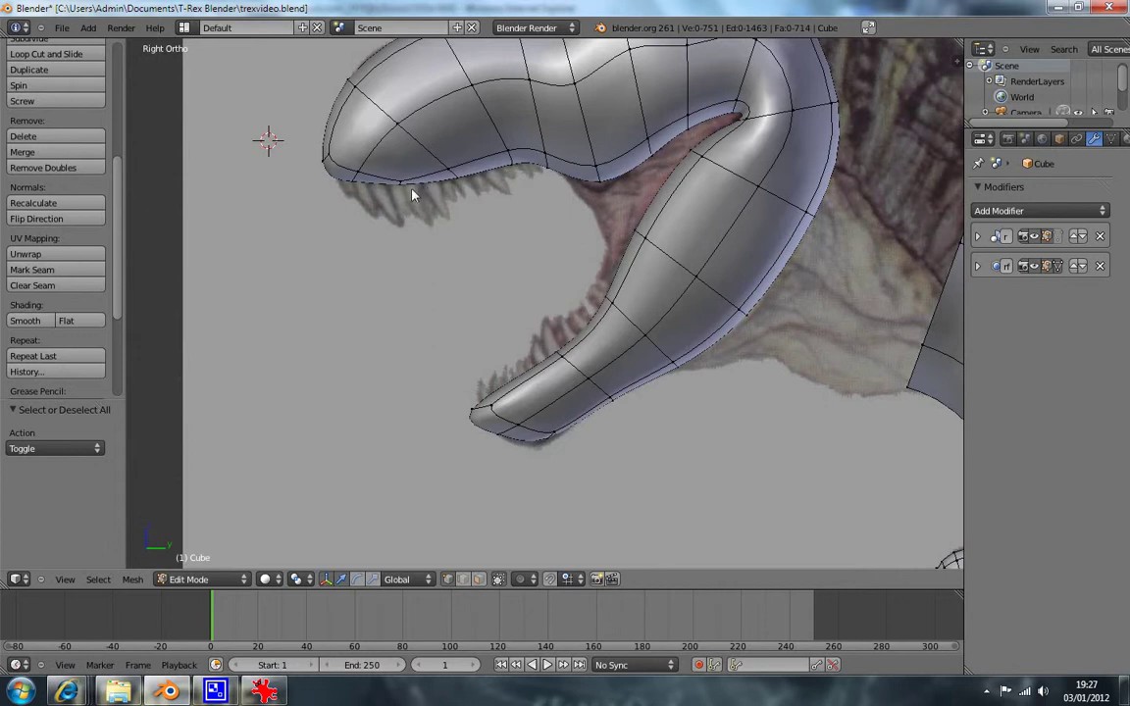
{"action": "scroll", "coordinate": [545, 231], "scroll_direction": "down", "scroll_amount": 3}
{"action": "scroll", "coordinate": [554, 224], "scroll_direction": "up", "scroll_amount": 1}
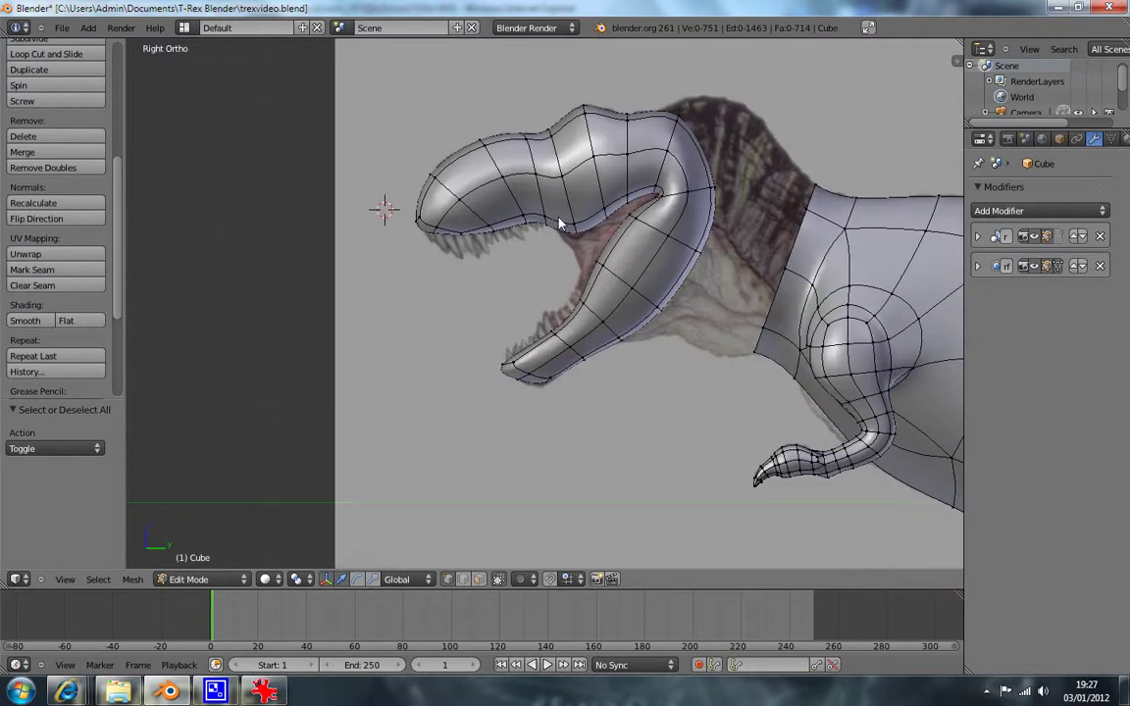
{"action": "mouse_move", "coordinate": [561, 225]}
{"action": "middle_mouse_down"}
{"action": "mouse_move", "coordinate": [592, 221]}
{"action": "mouse_move", "coordinate": [728, 279]}
{"action": "mouse_move", "coordinate": [581, 218]}
{"action": "mouse_move", "coordinate": [623, 299]}
{"action": "mouse_move", "coordinate": [718, 308]}
{"action": "mouse_move", "coordinate": [730, 287]}
{"action": "mouse_move", "coordinate": [686, 272]}
{"action": "mouse_move", "coordinate": [598, 360]}
{"action": "middle_mouse_up"}
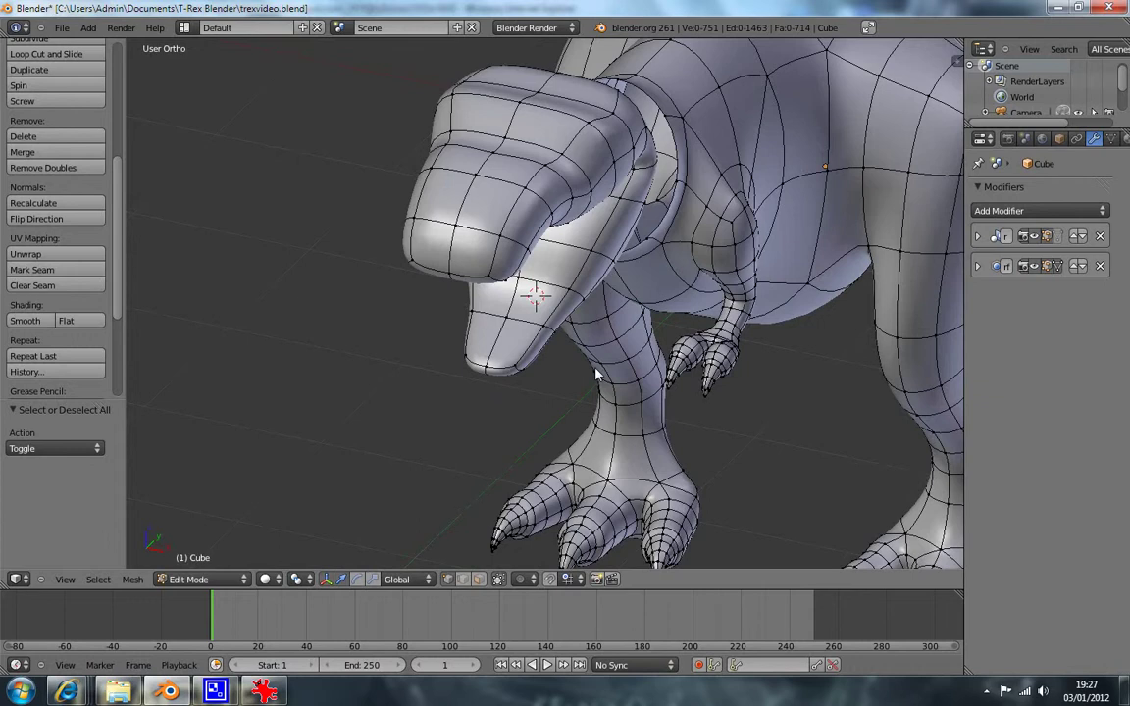
{"action": "key", "text": "KP_1"}
{"action": "key", "text": "KP_3"}
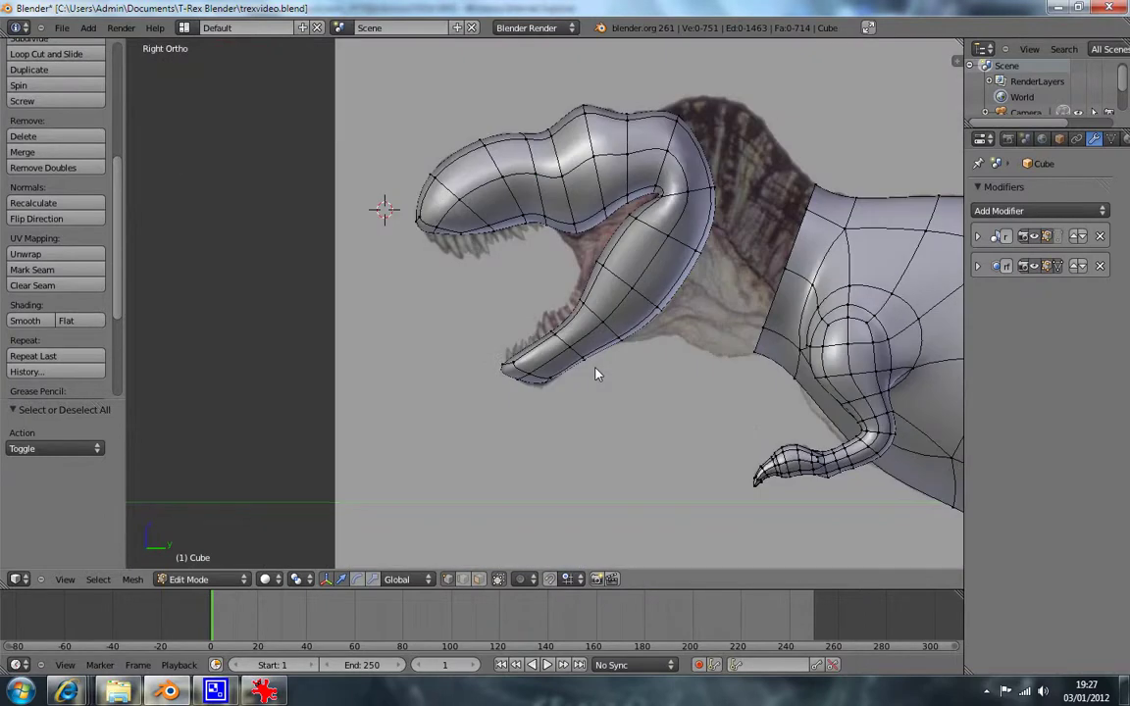
{"action": "scroll", "coordinate": [647, 272], "scroll_direction": "down", "scroll_amount": 3}
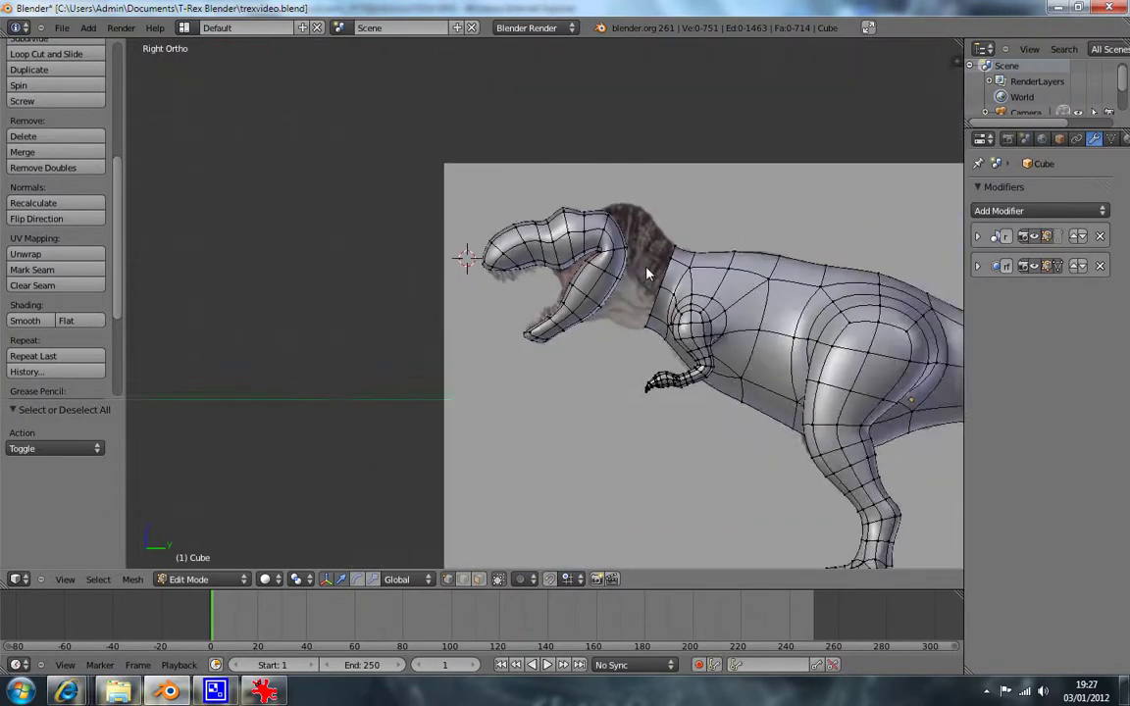
Zoom and pan the side view, toggling wireframe to compare the mesh with the reference
{"action": "scroll", "coordinate": [648, 271], "scroll_direction": "up", "scroll_amount": 3}
{"action": "scroll", "coordinate": [647, 274], "scroll_direction": "up", "scroll_amount": 2}
{"action": "scroll", "coordinate": [648, 274], "scroll_direction": "down", "scroll_amount": 1}
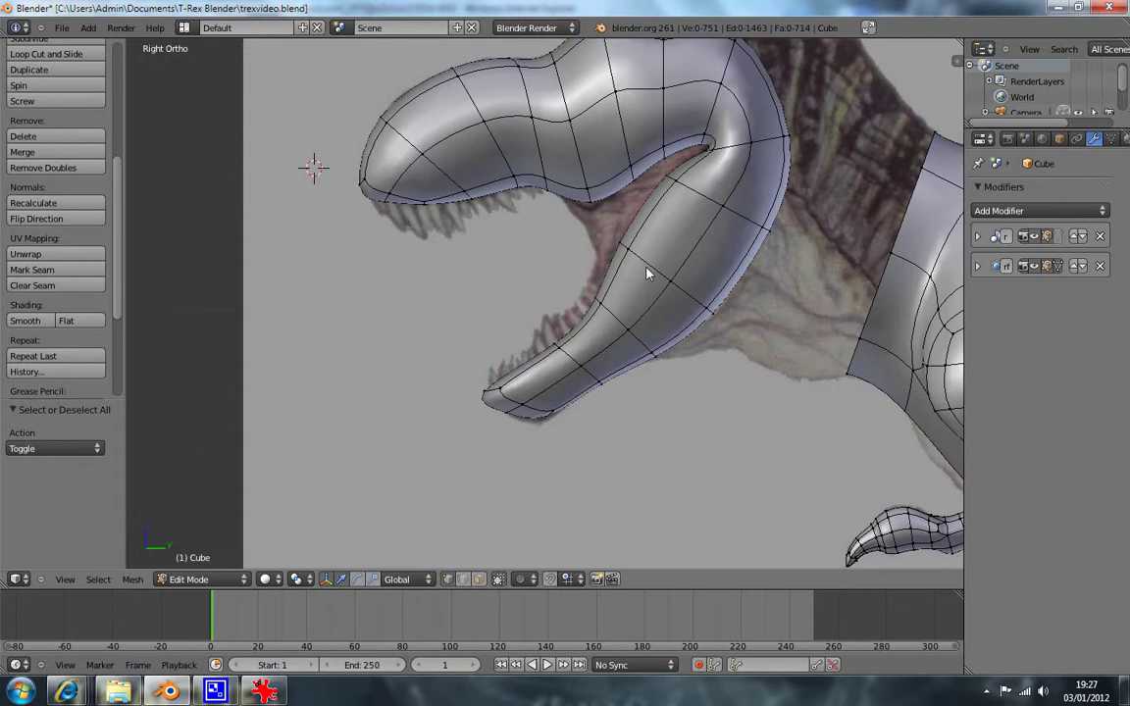
{"action": "scroll", "coordinate": [647, 275], "scroll_direction": "down", "scroll_amount": 2}
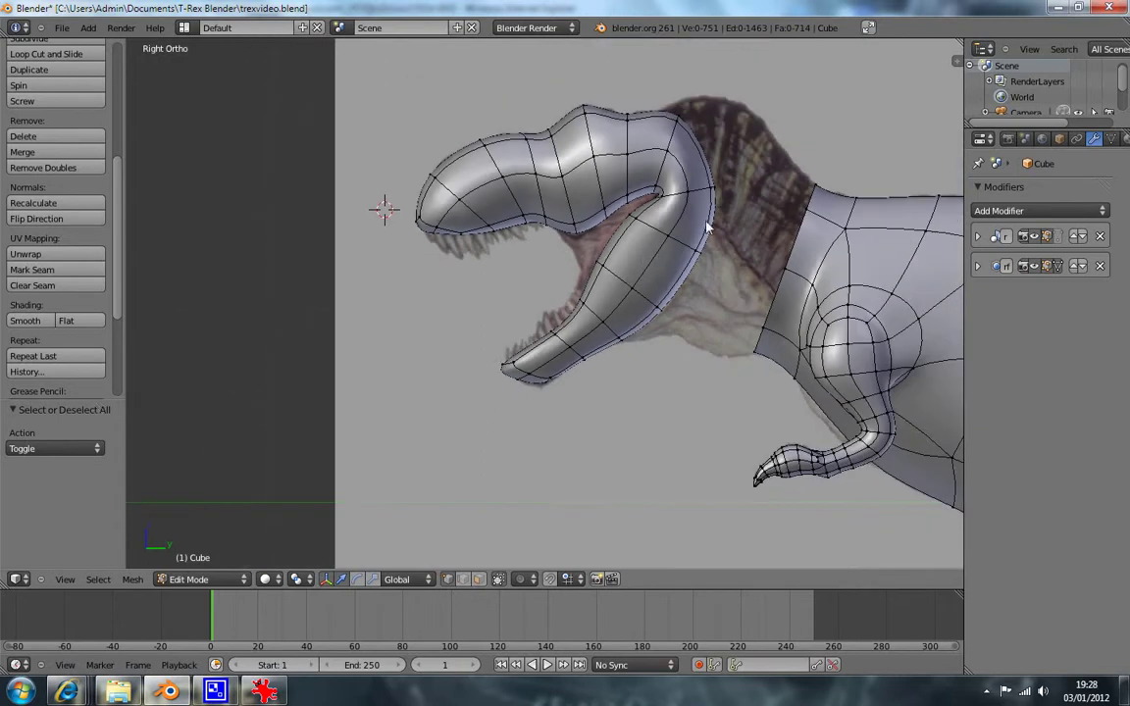
{"action": "scroll", "coordinate": [657, 257], "scroll_direction": "up", "scroll_amount": 1}
{"action": "middle_click_drag", "start_coordinate": [657, 256], "coordinate": [555, 304], "text": "shift"}
{"action": "key", "text": "z"}
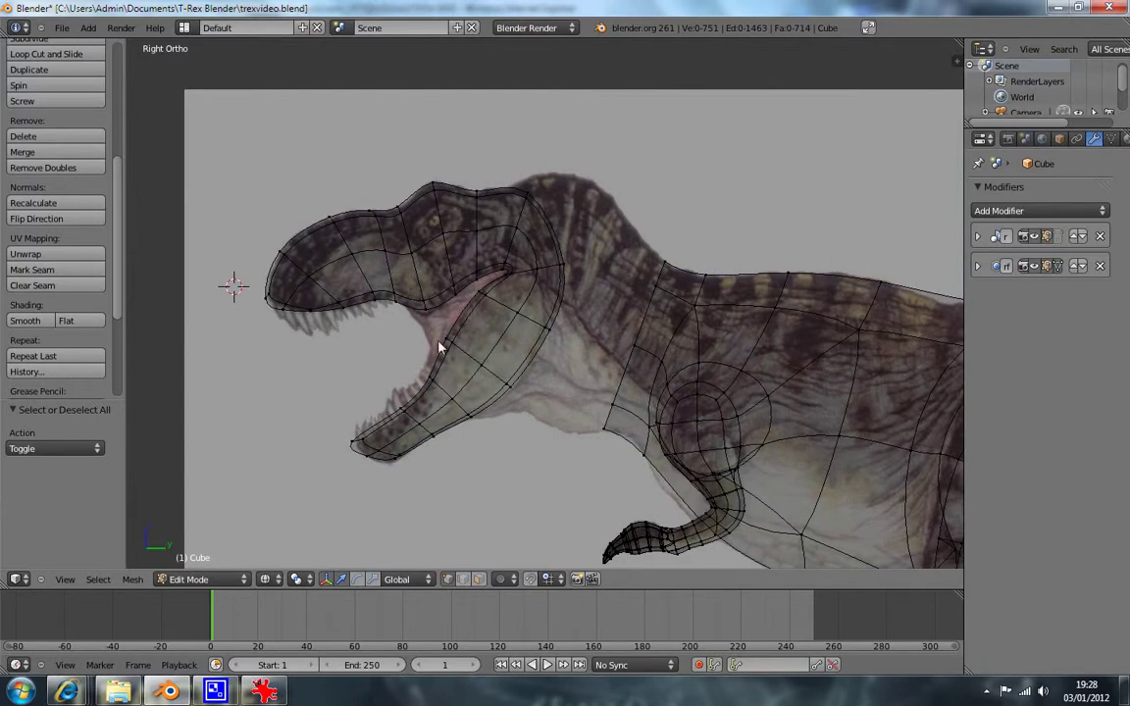
{"action": "key", "text": "z"}
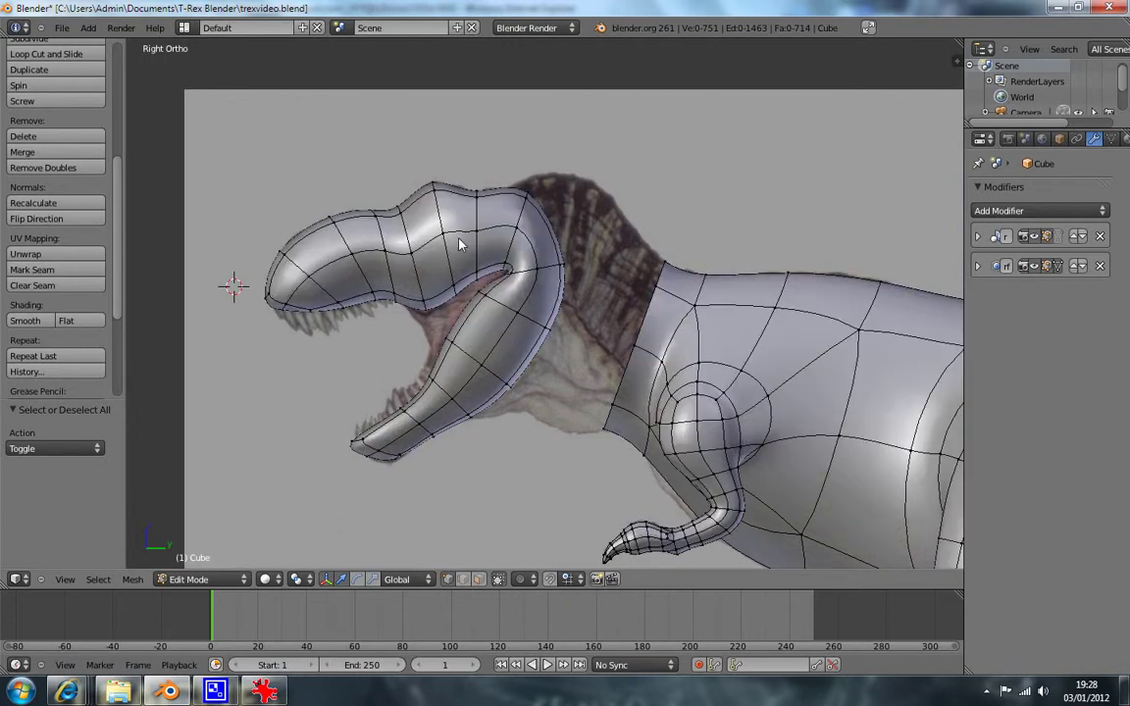
Orbit around the T-rex to inspect it from the front
{"action": "mouse_move", "coordinate": [457, 244]}
{"action": "middle_mouse_down"}
{"action": "mouse_move", "coordinate": [655, 262]}
{"action": "mouse_move", "coordinate": [606, 232]}
{"action": "mouse_move", "coordinate": [691, 227]}
{"action": "mouse_move", "coordinate": [483, 216]}
{"action": "mouse_move", "coordinate": [413, 265]}
{"action": "mouse_move", "coordinate": [423, 284]}
{"action": "mouse_move", "coordinate": [433, 257]}
{"action": "mouse_move", "coordinate": [499, 278]}
{"action": "mouse_move", "coordinate": [496, 303]}
{"action": "mouse_move", "coordinate": [530, 277]}
{"action": "mouse_move", "coordinate": [679, 303]}
{"action": "mouse_move", "coordinate": [620, 265]}
{"action": "mouse_move", "coordinate": [655, 297]}
{"action": "mouse_move", "coordinate": [610, 297]}
{"action": "mouse_move", "coordinate": [610, 288]}
{"action": "mouse_move", "coordinate": [671, 308]}
{"action": "middle_mouse_up"}
{"action": "left_click", "coordinate": [624, 237]}
{"action": "mouse_move", "coordinate": [754, 419]}
{"action": "middle_mouse_down"}
{"action": "mouse_move", "coordinate": [774, 454]}
{"action": "mouse_move", "coordinate": [687, 401]}
{"action": "mouse_move", "coordinate": [687, 425]}
{"action": "mouse_move", "coordinate": [764, 403]}
{"action": "mouse_move", "coordinate": [751, 393]}
{"action": "mouse_move", "coordinate": [661, 386]}
{"action": "mouse_move", "coordinate": [650, 405]}
{"action": "mouse_move", "coordinate": [676, 396]}
{"action": "mouse_move", "coordinate": [704, 405]}
{"action": "mouse_move", "coordinate": [681, 434]}
{"action": "mouse_move", "coordinate": [613, 396]}
{"action": "mouse_move", "coordinate": [696, 448]}
{"action": "mouse_move", "coordinate": [603, 415]}
{"action": "mouse_move", "coordinate": [608, 391]}
{"action": "mouse_move", "coordinate": [585, 396]}
{"action": "mouse_move", "coordinate": [752, 433]}
{"action": "mouse_move", "coordinate": [731, 433]}
{"action": "mouse_move", "coordinate": [662, 488]}
{"action": "middle_mouse_up"}
{"action": "mouse_move", "coordinate": [566, 487]}
{"action": "middle_mouse_down"}
{"action": "mouse_move", "coordinate": [661, 487]}
{"action": "mouse_move", "coordinate": [593, 464]}
{"action": "middle_mouse_up"}
Return to the side reference view, adjust the zoom, and bring up CamStudio from the system tray
{"action": "key", "text": "KP_3"}
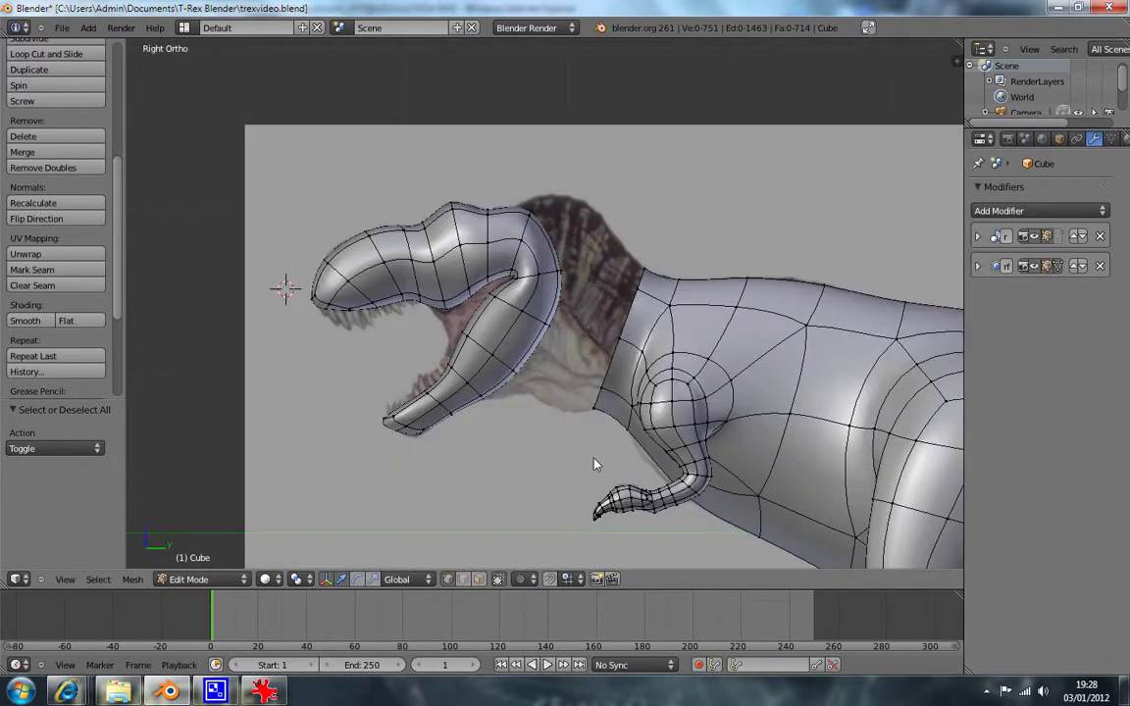
{"action": "scroll", "coordinate": [671, 384], "scroll_direction": "down", "scroll_amount": 2}
{"action": "scroll", "coordinate": [725, 410], "scroll_direction": "up", "scroll_amount": 2}
{"action": "scroll", "coordinate": [520, 253], "scroll_direction": "down", "scroll_amount": 2}
{"action": "scroll", "coordinate": [519, 253], "scroll_direction": "down", "scroll_amount": 1}
{"action": "scroll", "coordinate": [519, 259], "scroll_direction": "down", "scroll_amount": 2}
{"action": "scroll", "coordinate": [556, 312], "scroll_direction": "up", "scroll_amount": 3}
{"action": "scroll", "coordinate": [505, 287], "scroll_direction": "up", "scroll_amount": 1}
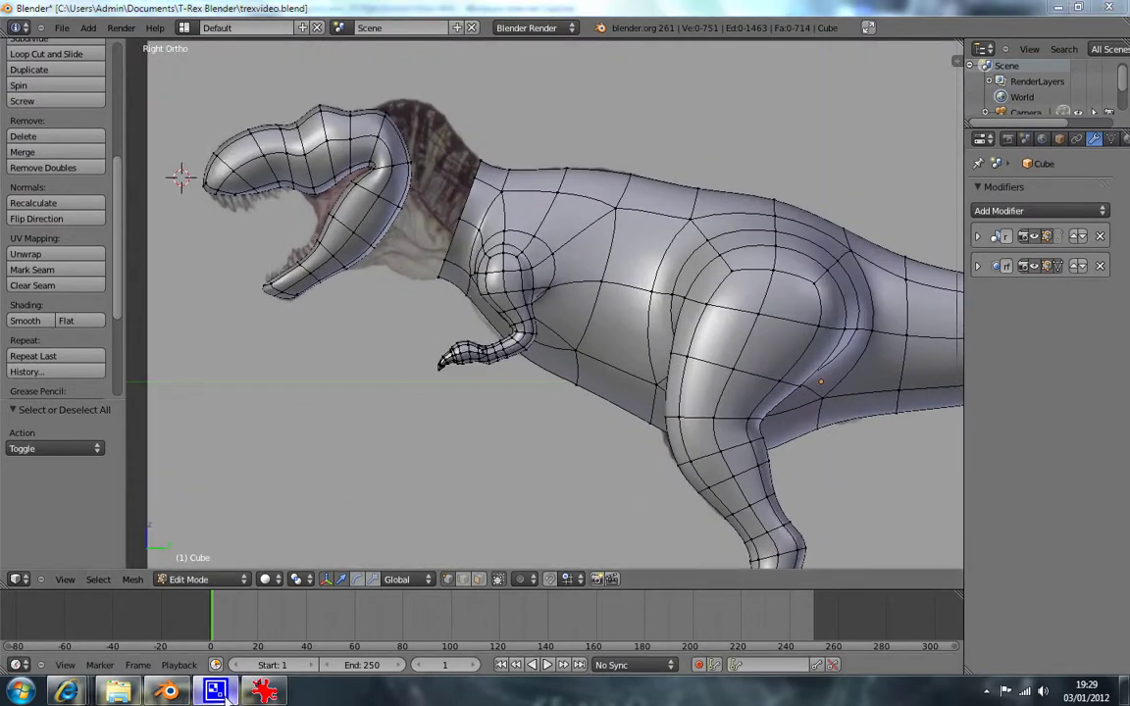
{"action": "left_click", "coordinate": [987, 692]}
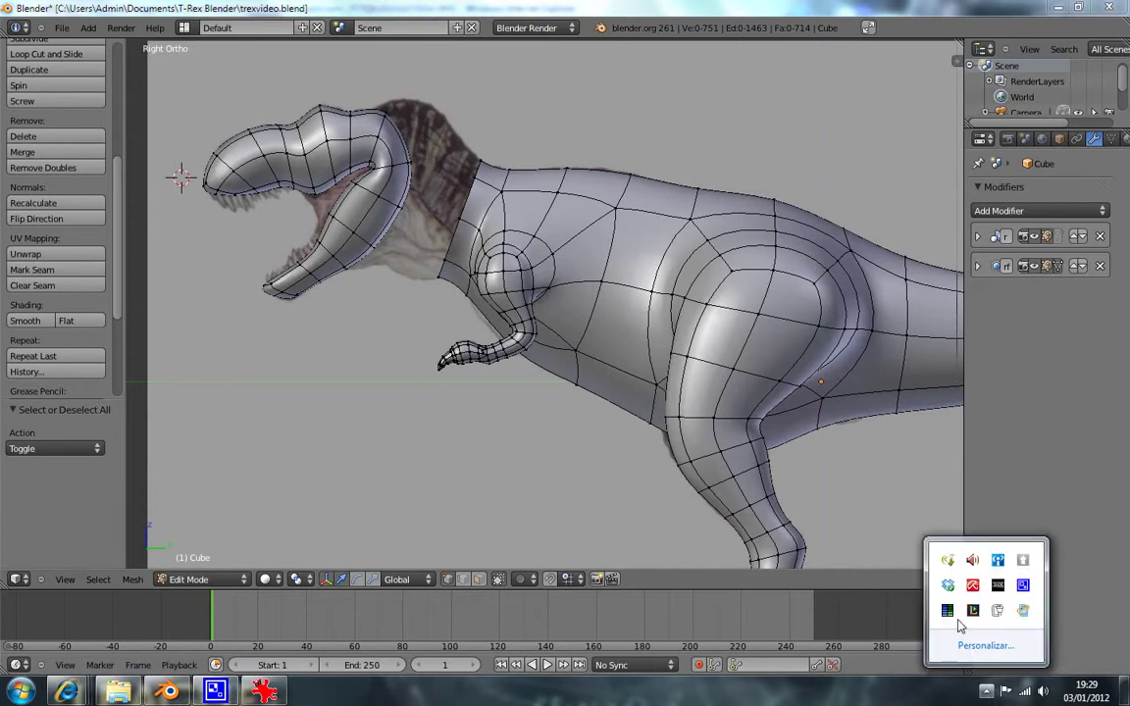
{"action": "left_click", "coordinate": [1022, 586]}
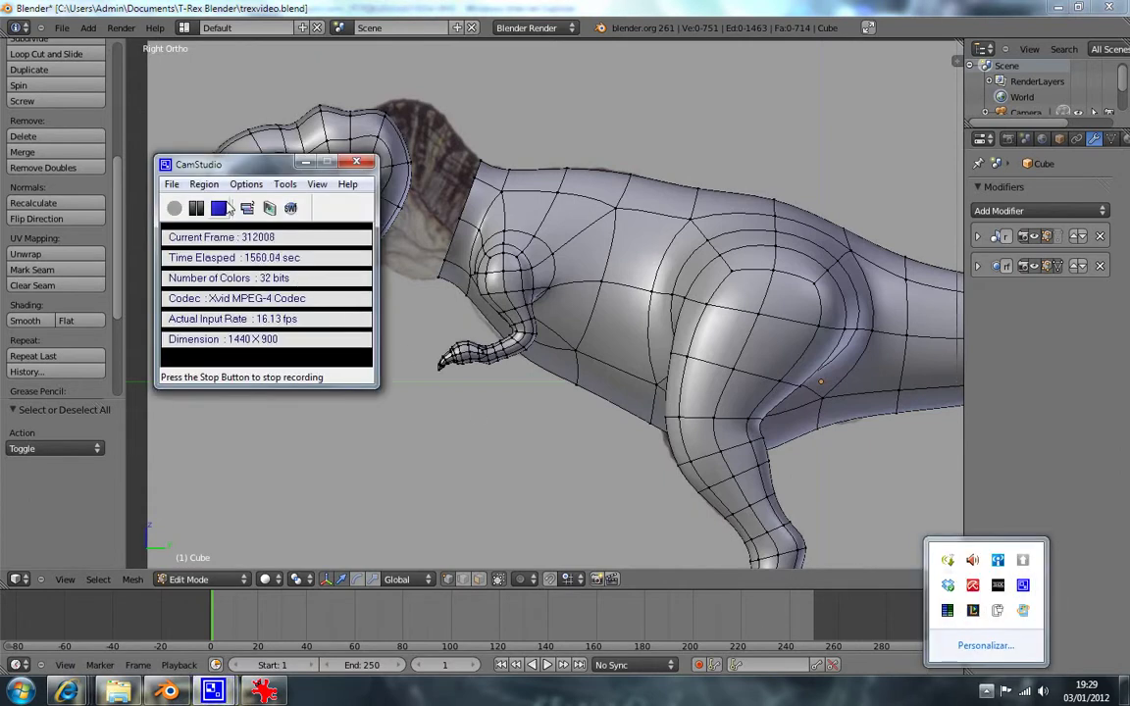